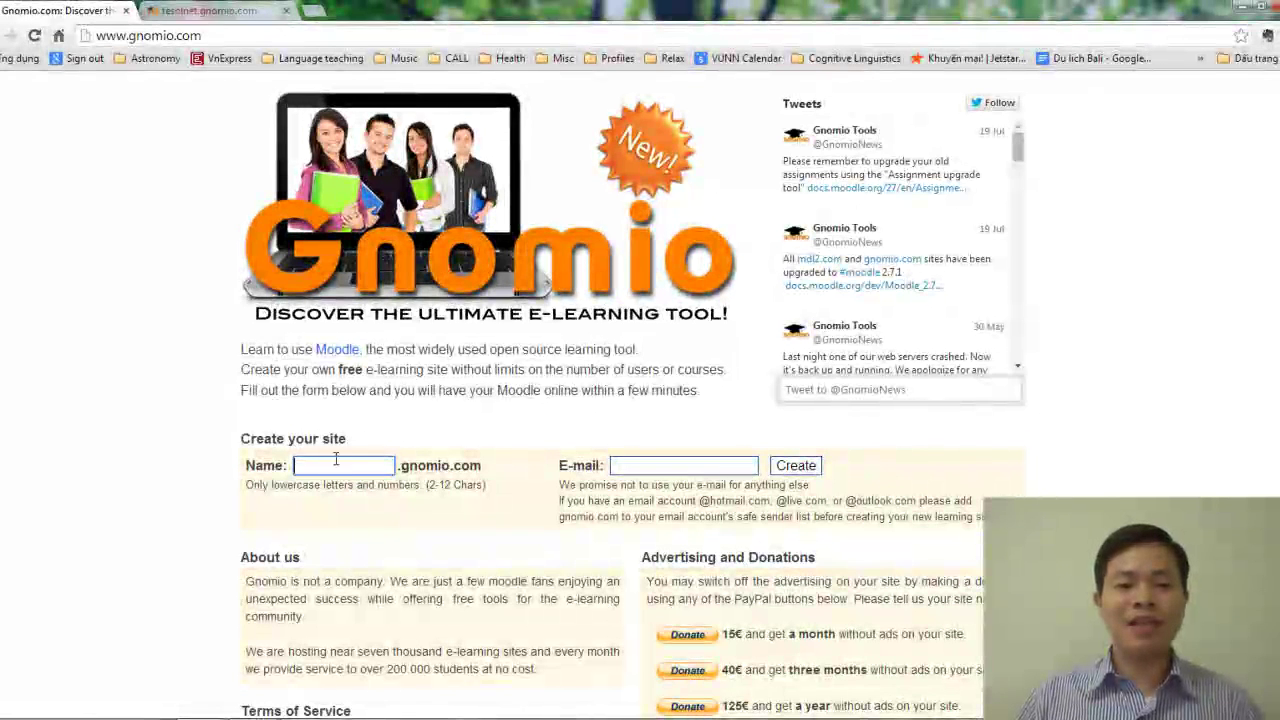
Look over the Name and E-mail fields of Gnomio's create-your-site form.
click(342, 465)
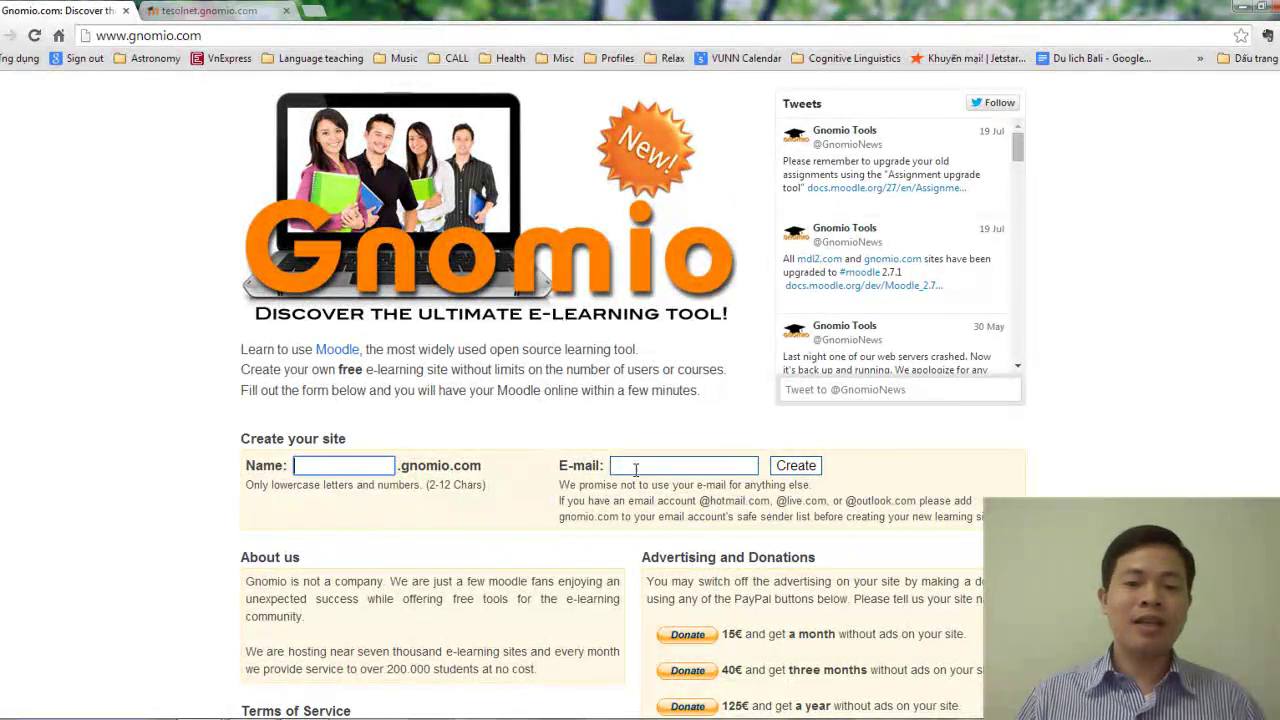
click(636, 467)
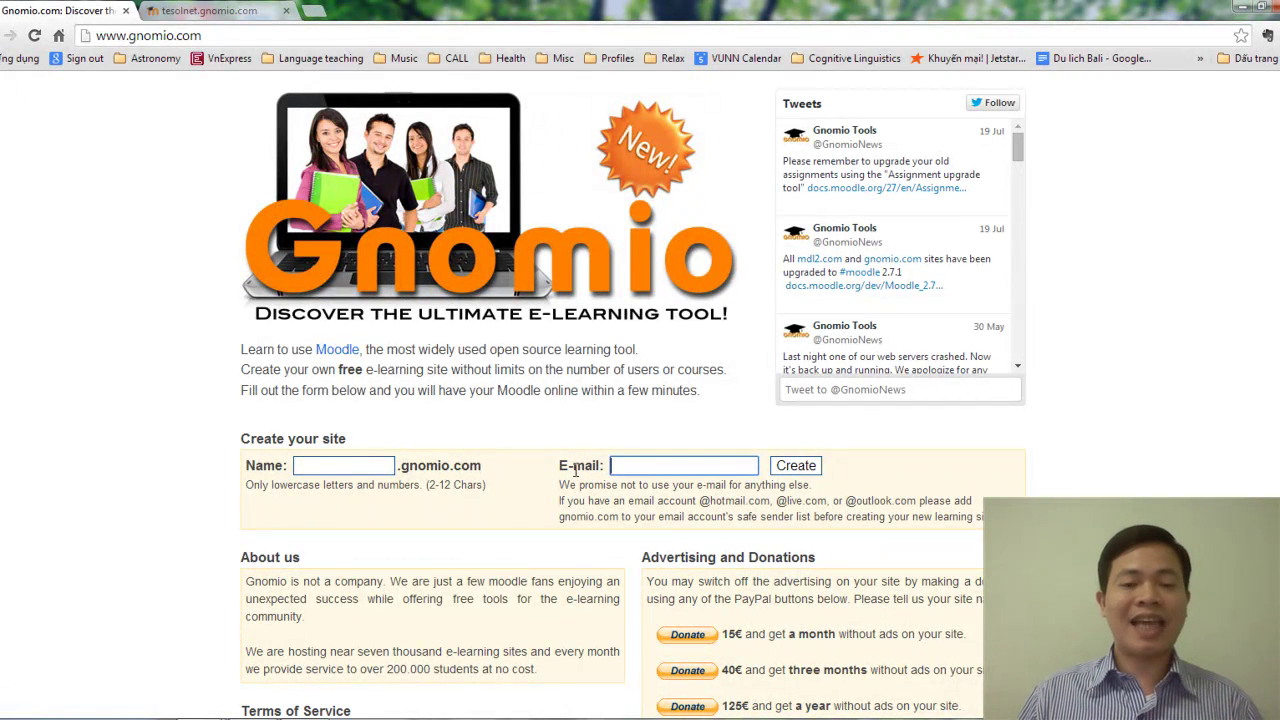
click(195, 11)
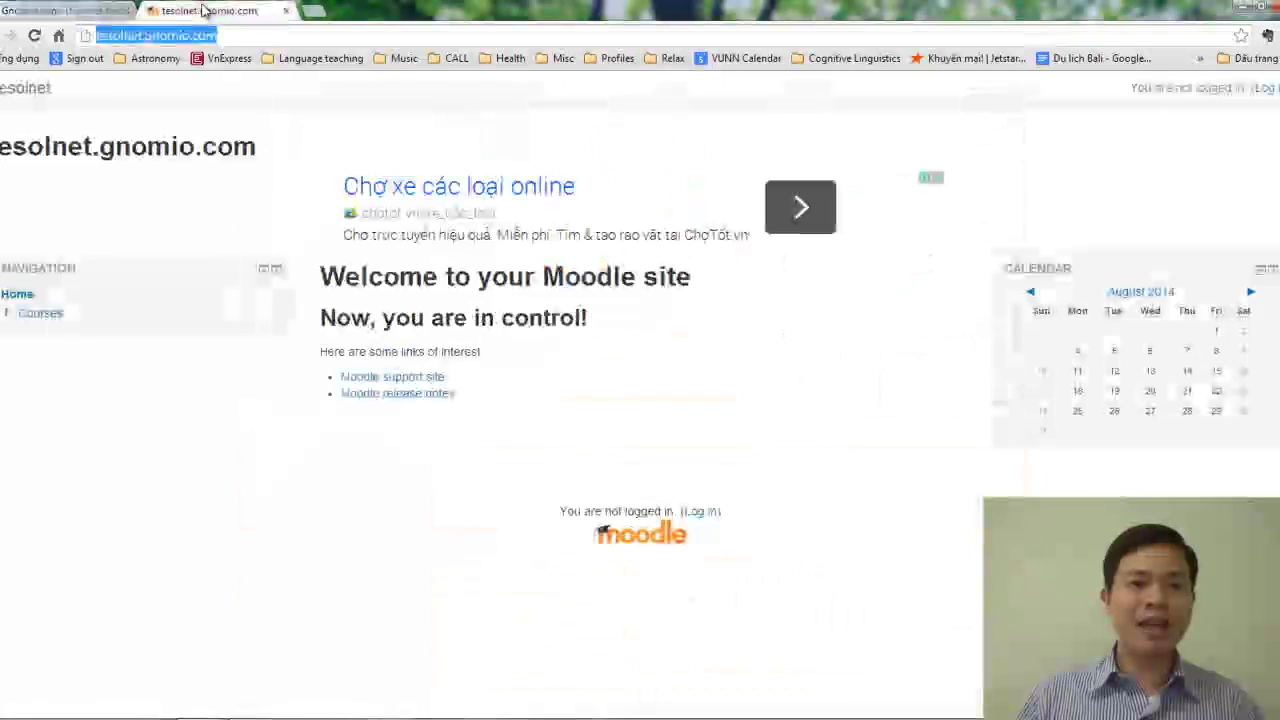
click(145, 36)
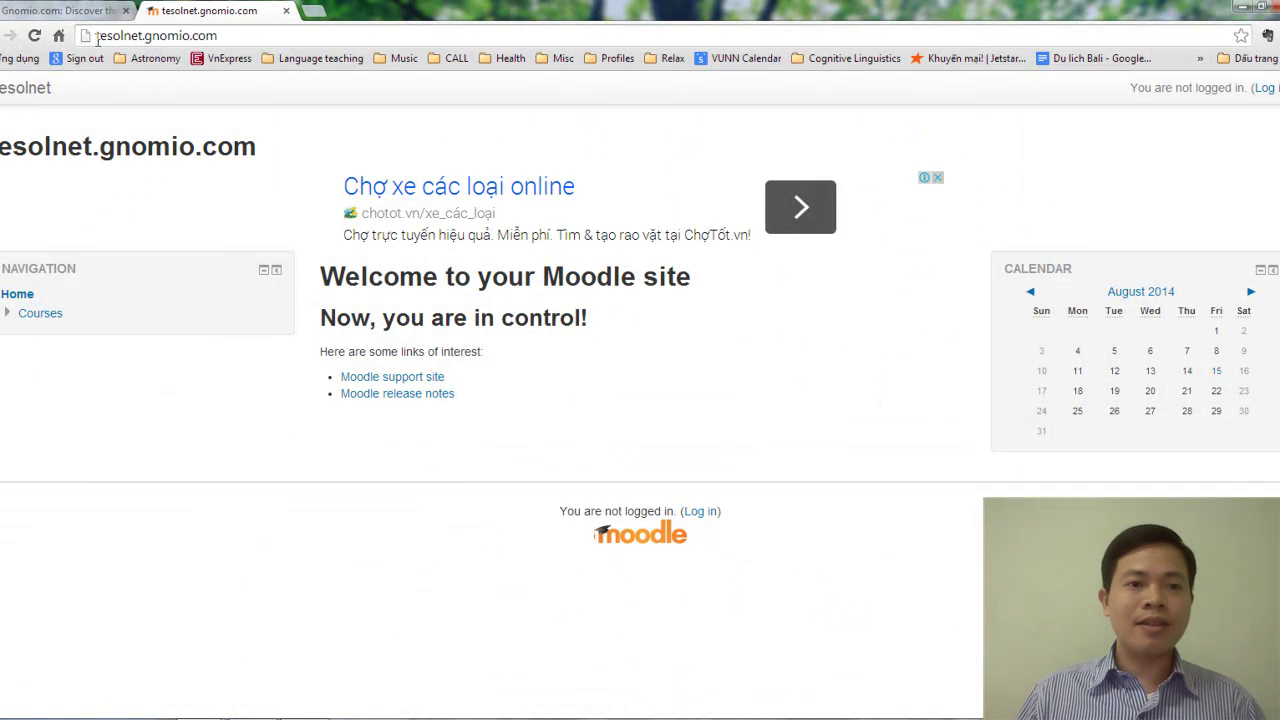
triple_click(232, 38)
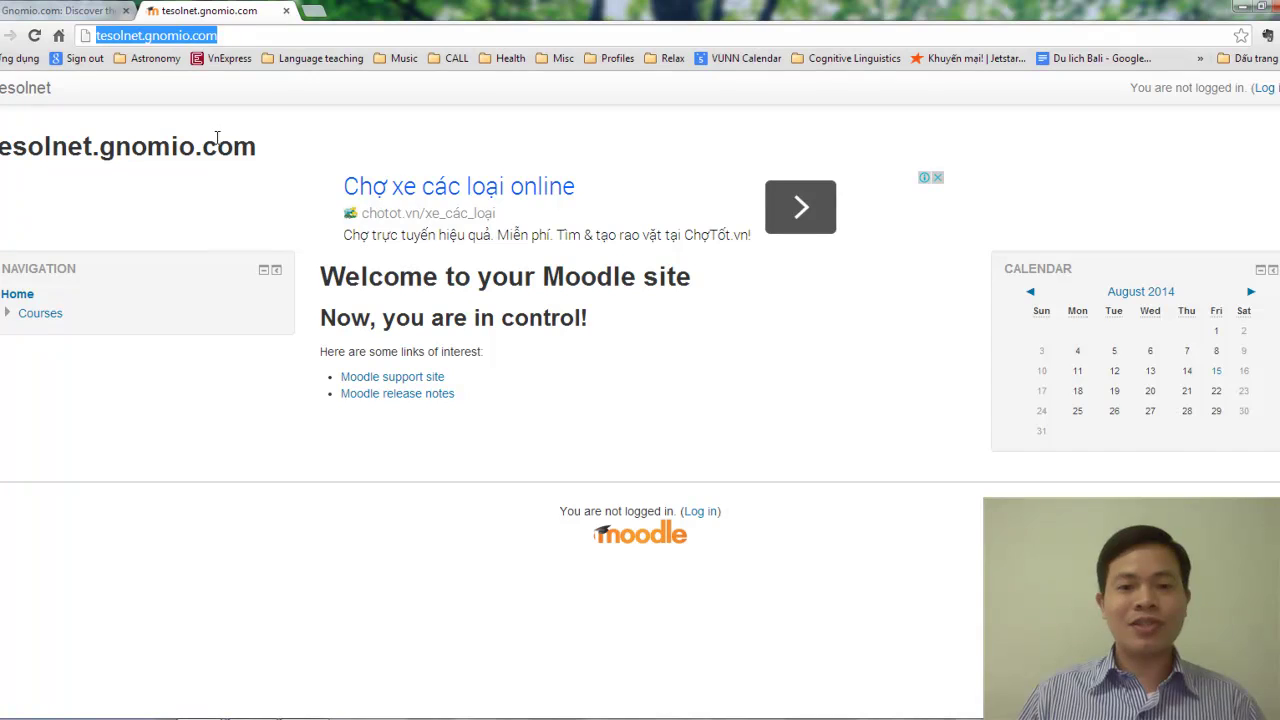
click(562, 152)
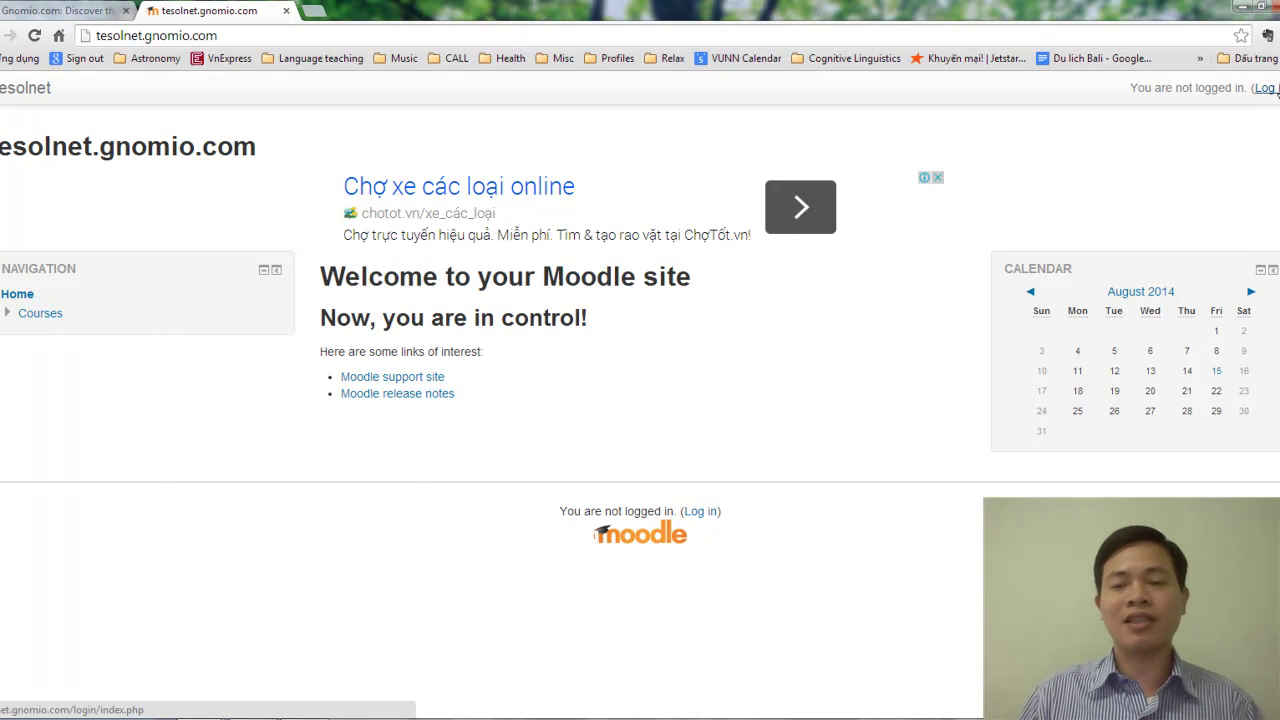
Log in to the tesolnet site as 'admin' with the administrator password.
middle_click(1272, 88)
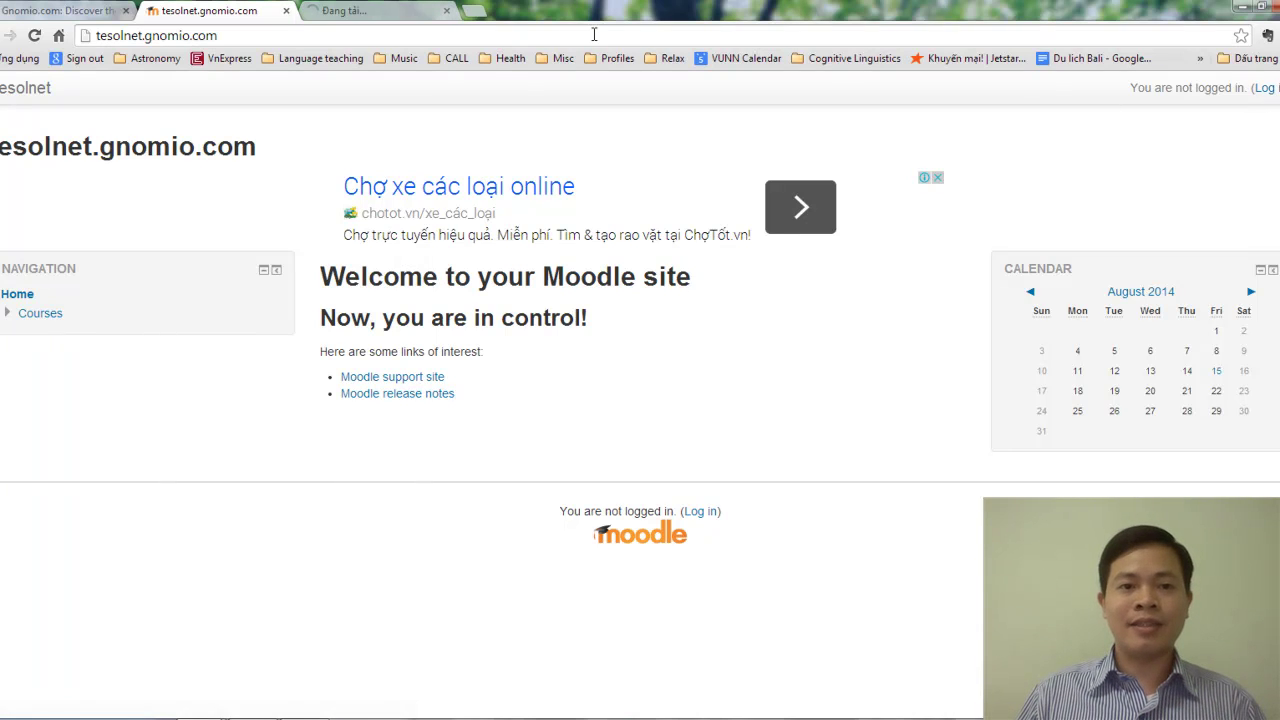
click(400, 10)
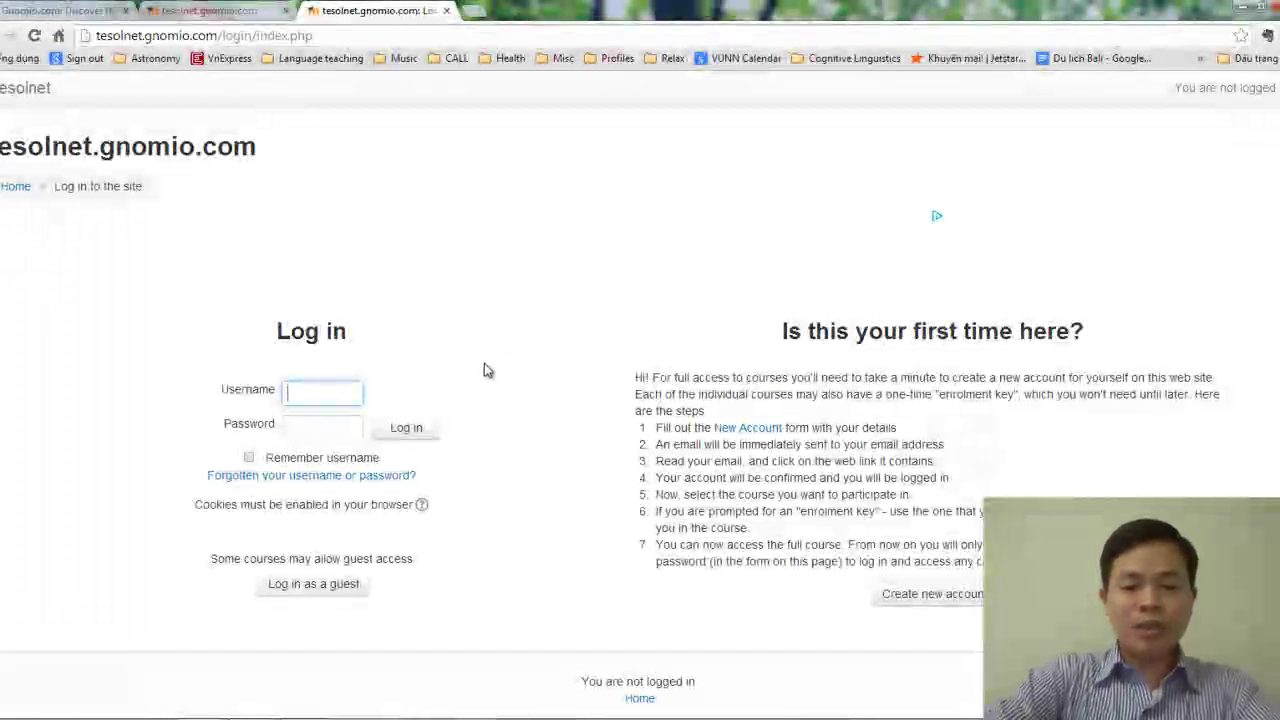
text(admin)
key(Tab)
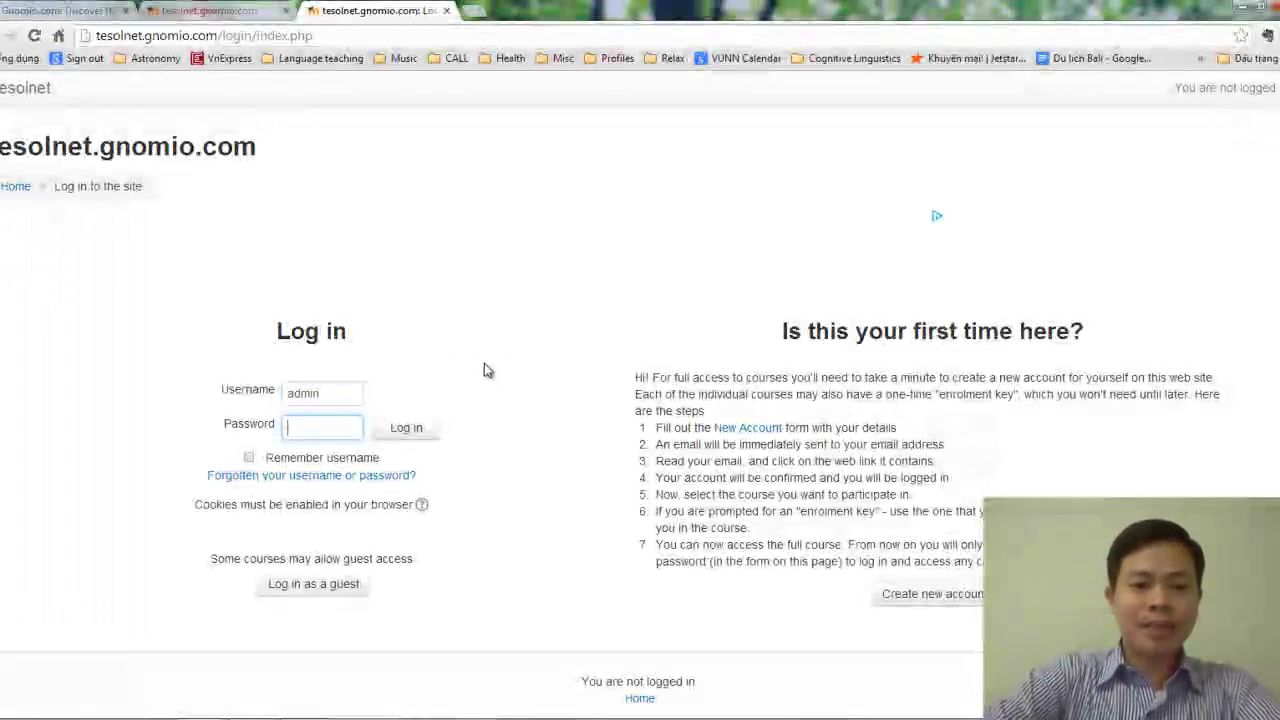
text(•••••••••)
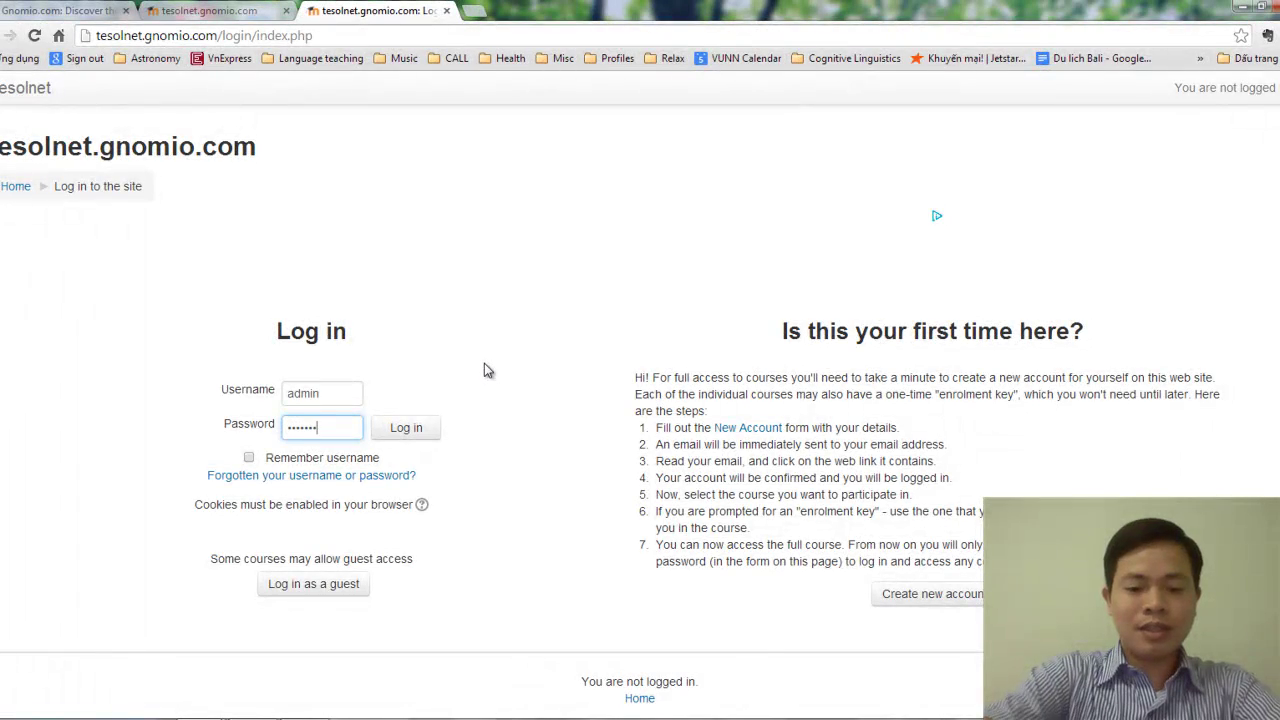
text(•••)
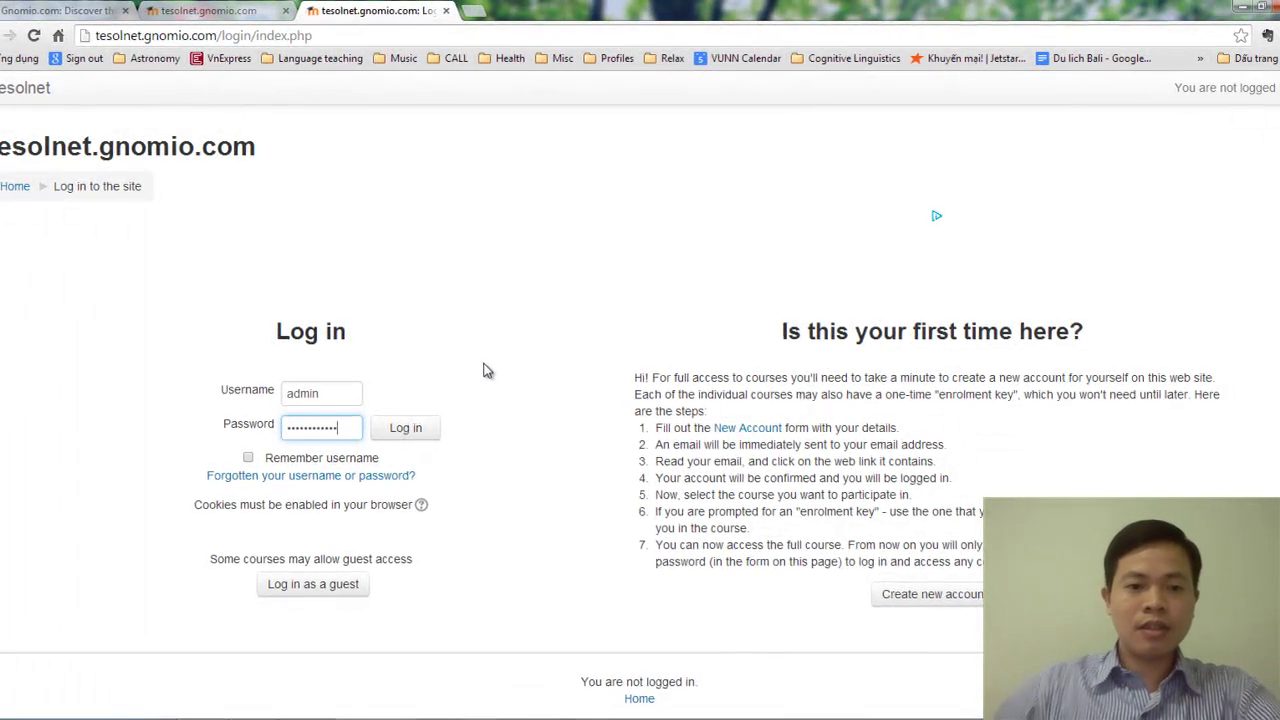
click(203, 513)
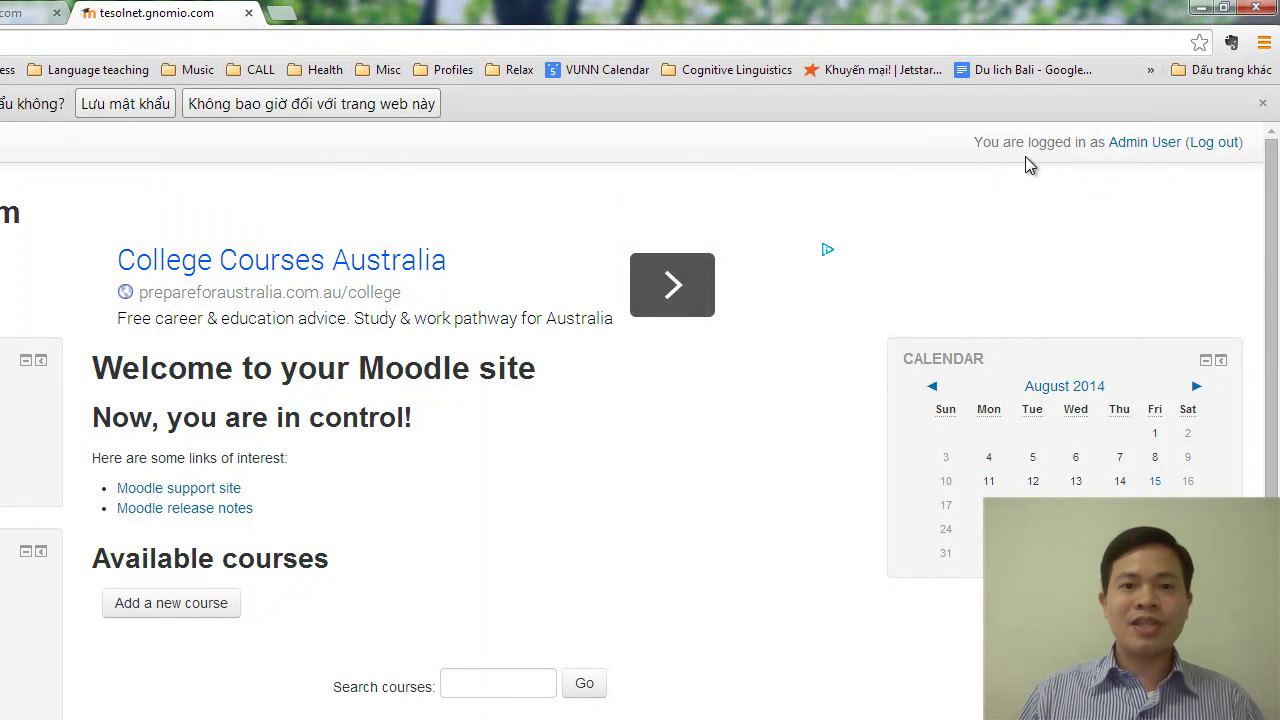
Open the Admin User's public profile, with its Edit profile page in a separate tab.
middle_click(1138, 150)
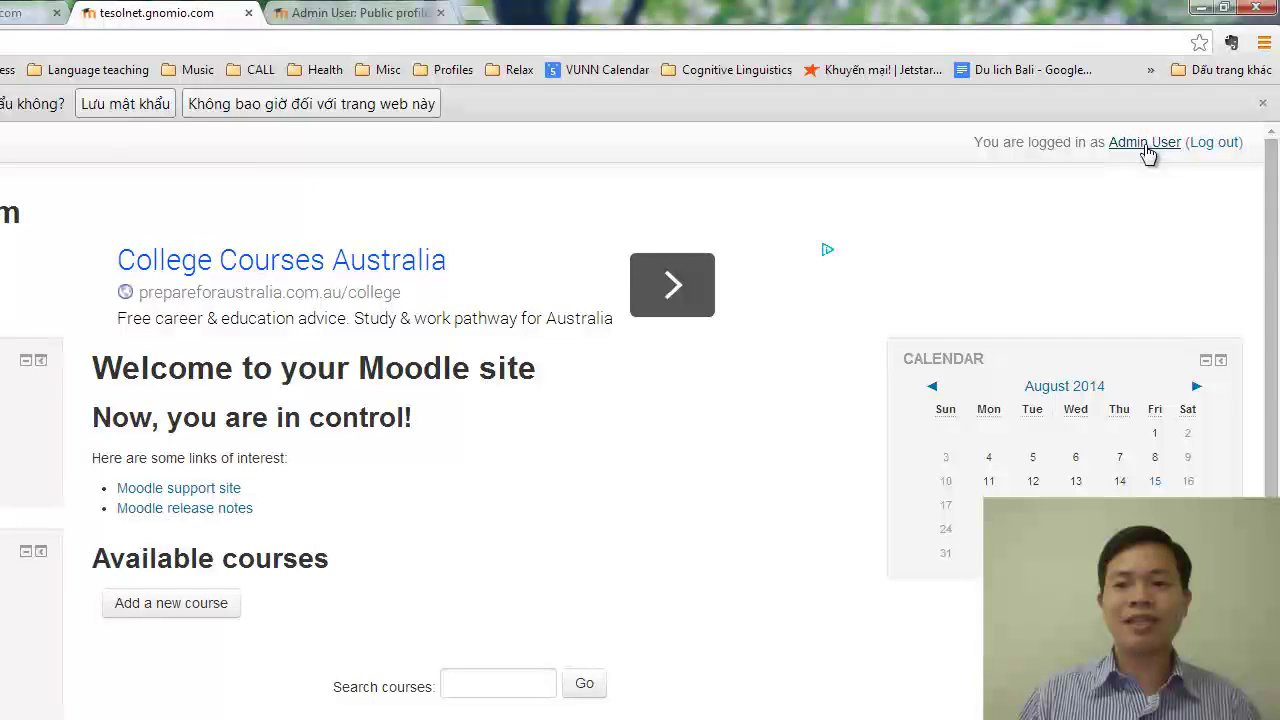
click(360, 13)
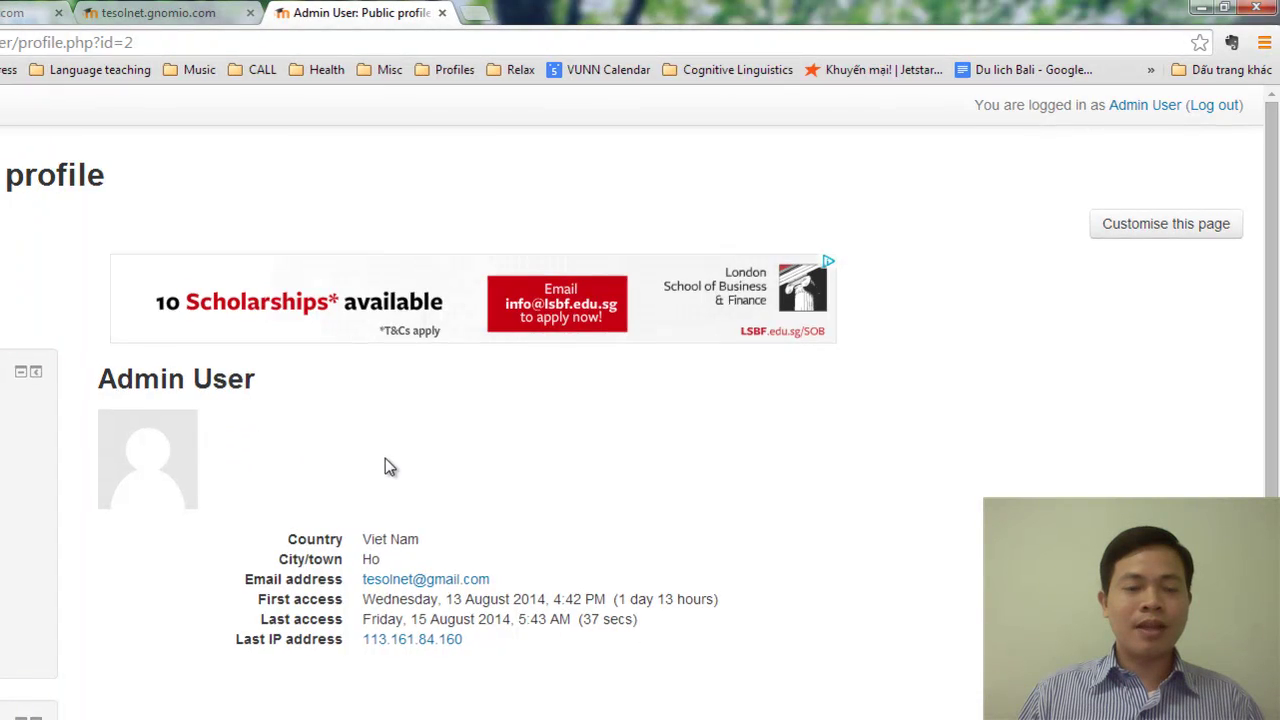
scroll(25, 425, down, 2)
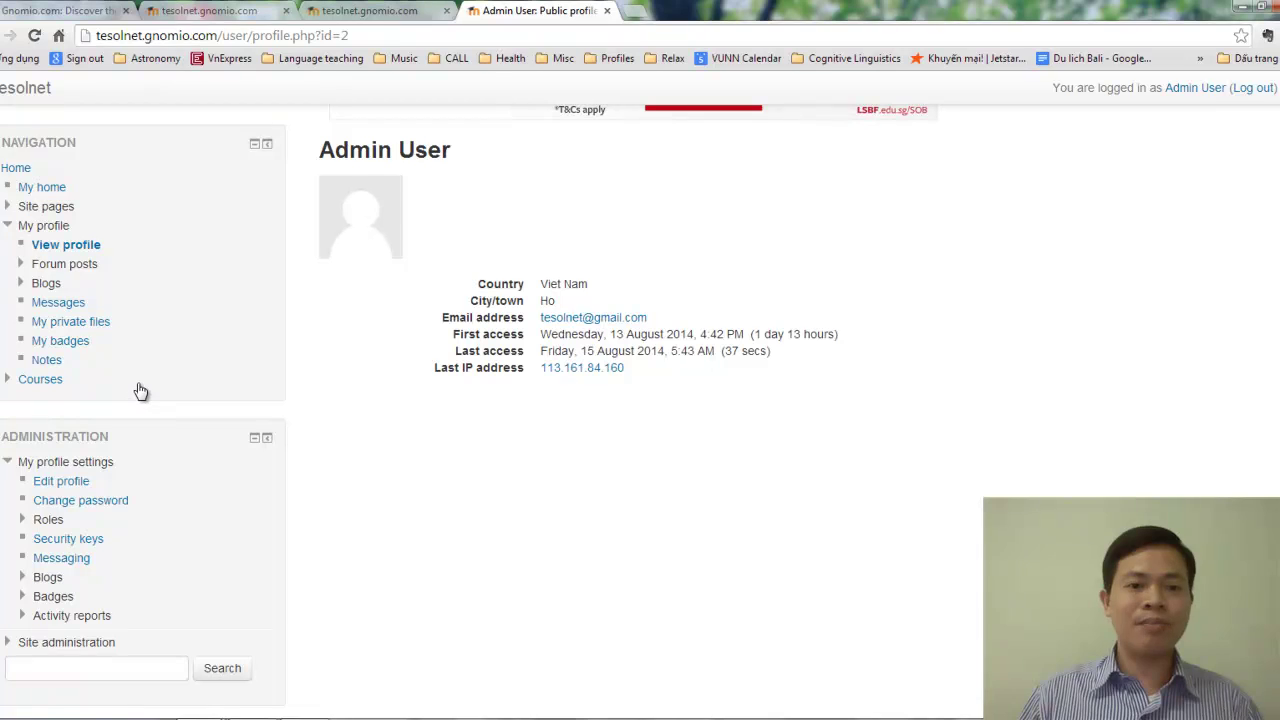
middle_click(72, 487)
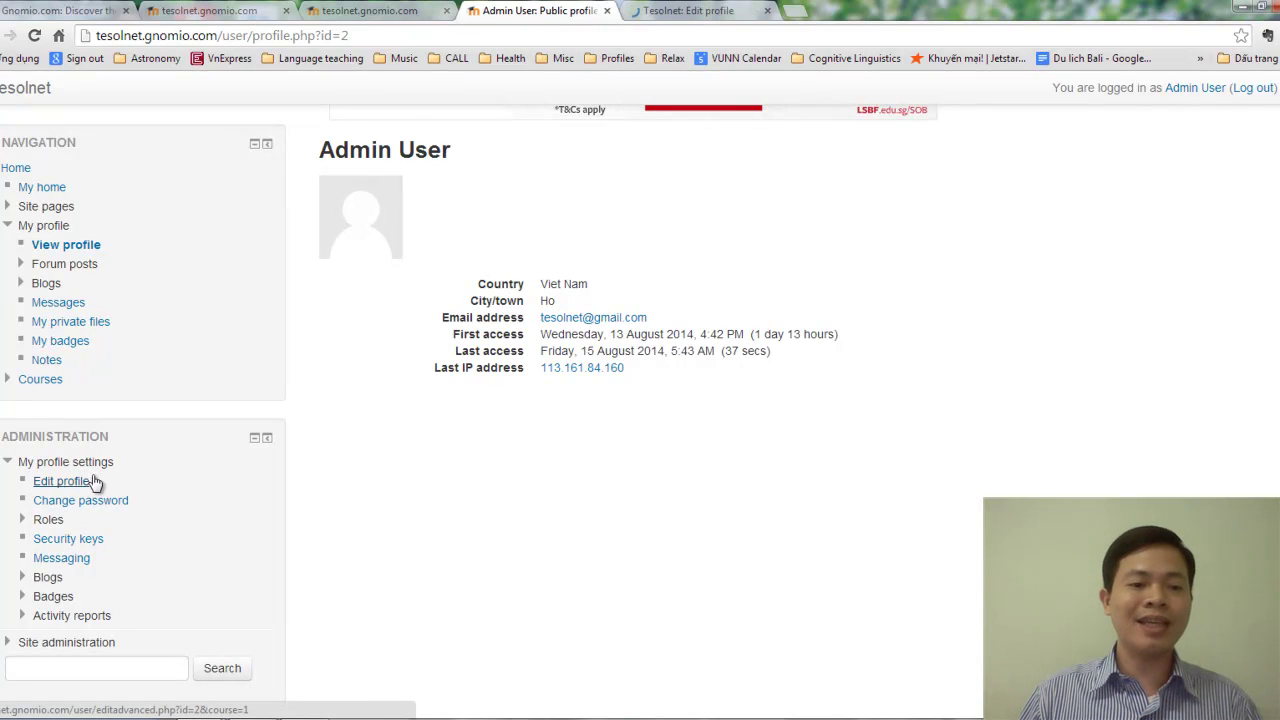
Scroll the admin's Edit profile form to the General section's username and new-password fields.
click(678, 12)
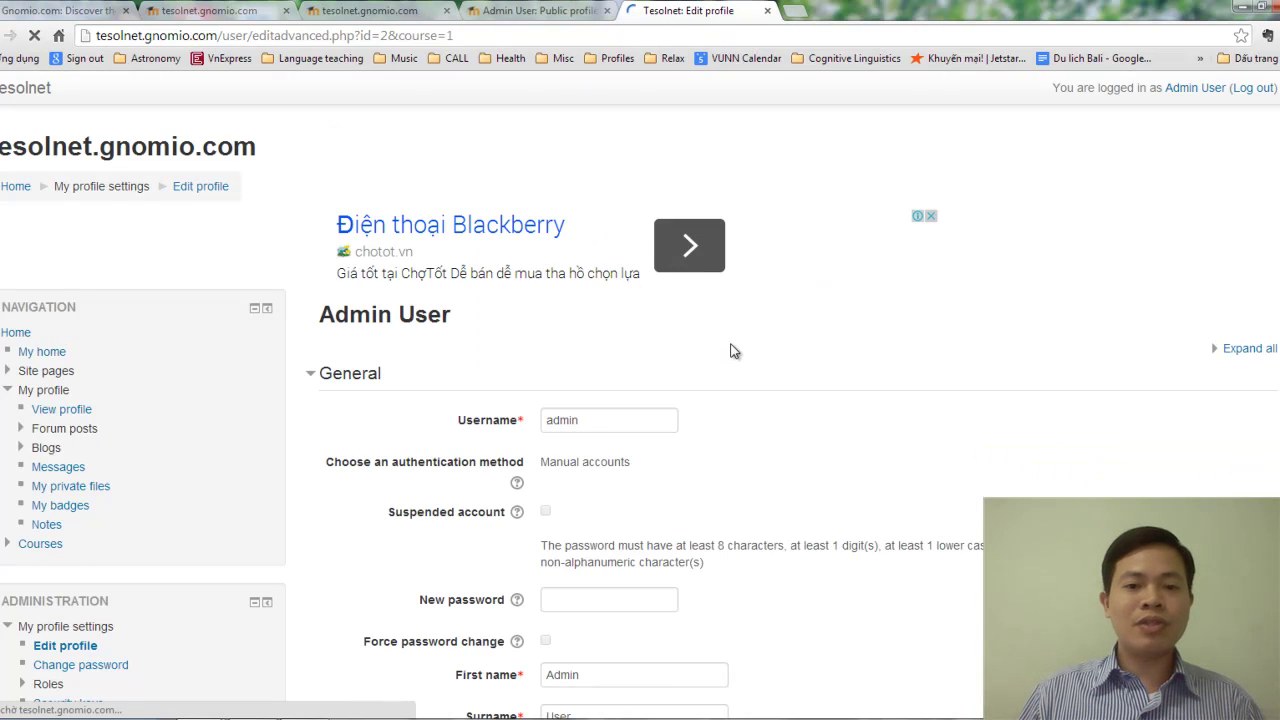
scroll(728, 368, down, 2)
scroll(753, 340, down, 6)
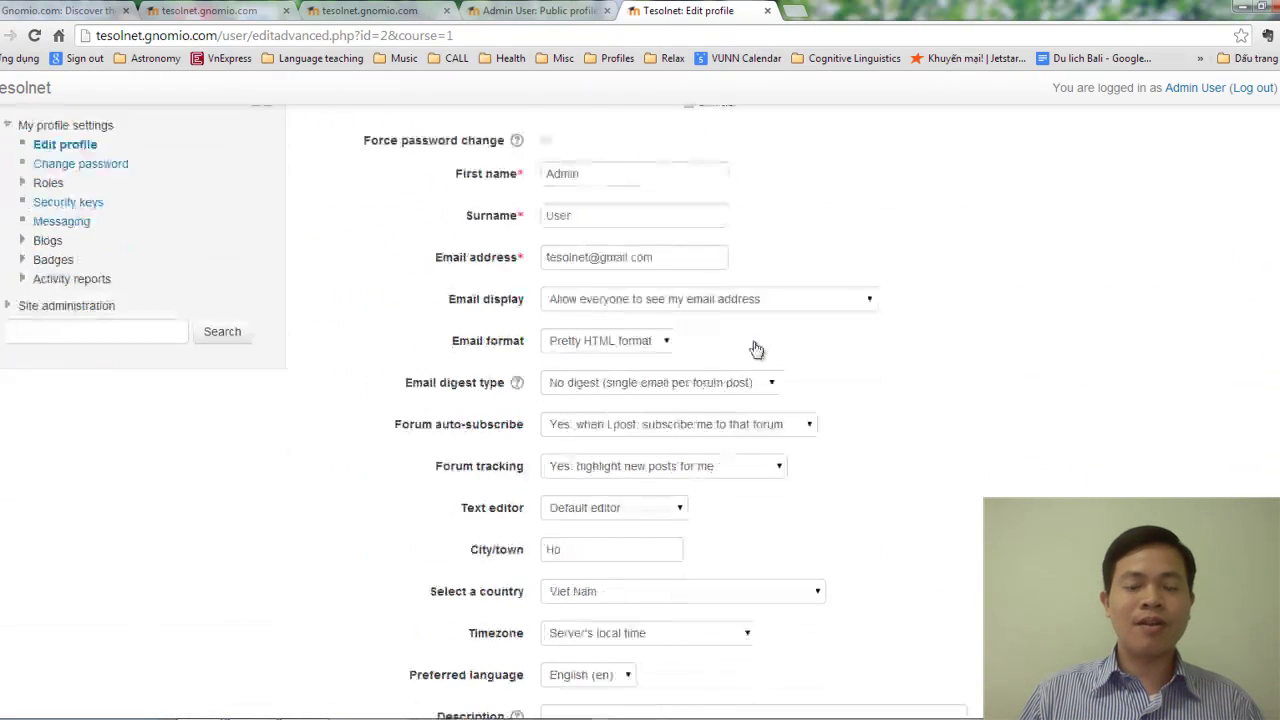
scroll(753, 344, down, 5)
scroll(752, 350, up, 12)
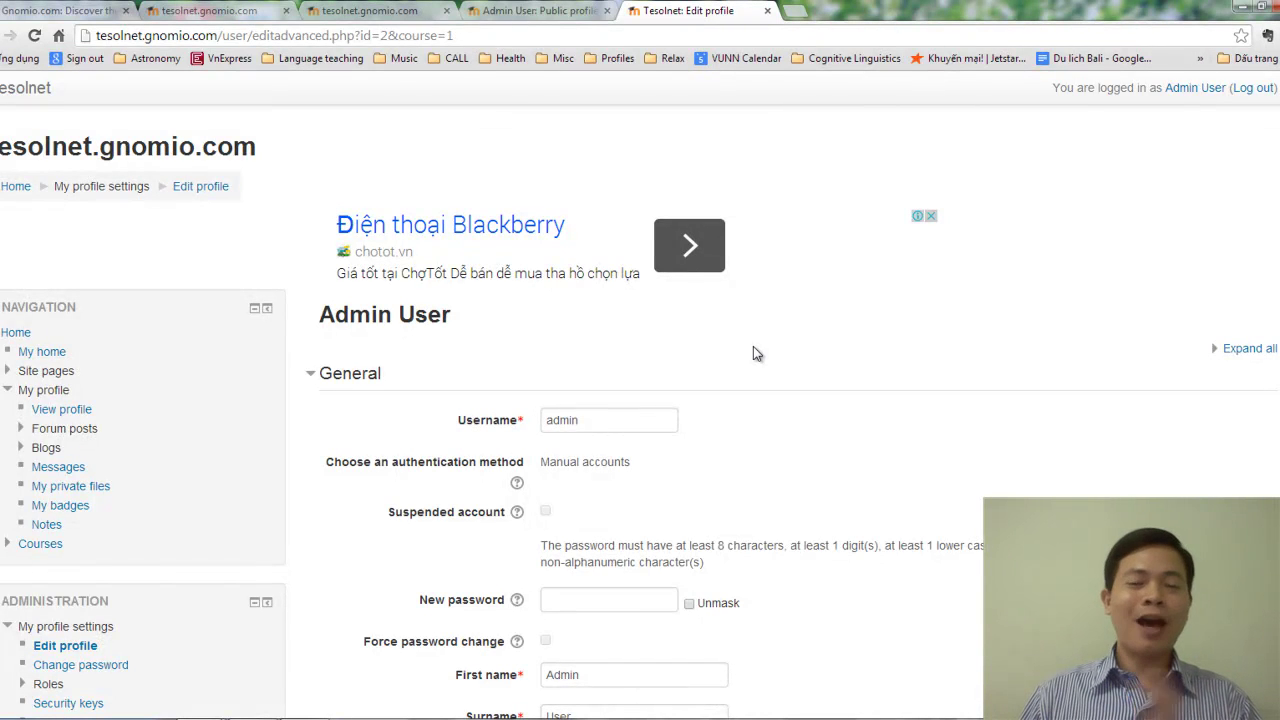
scroll(700, 340, down, 2)
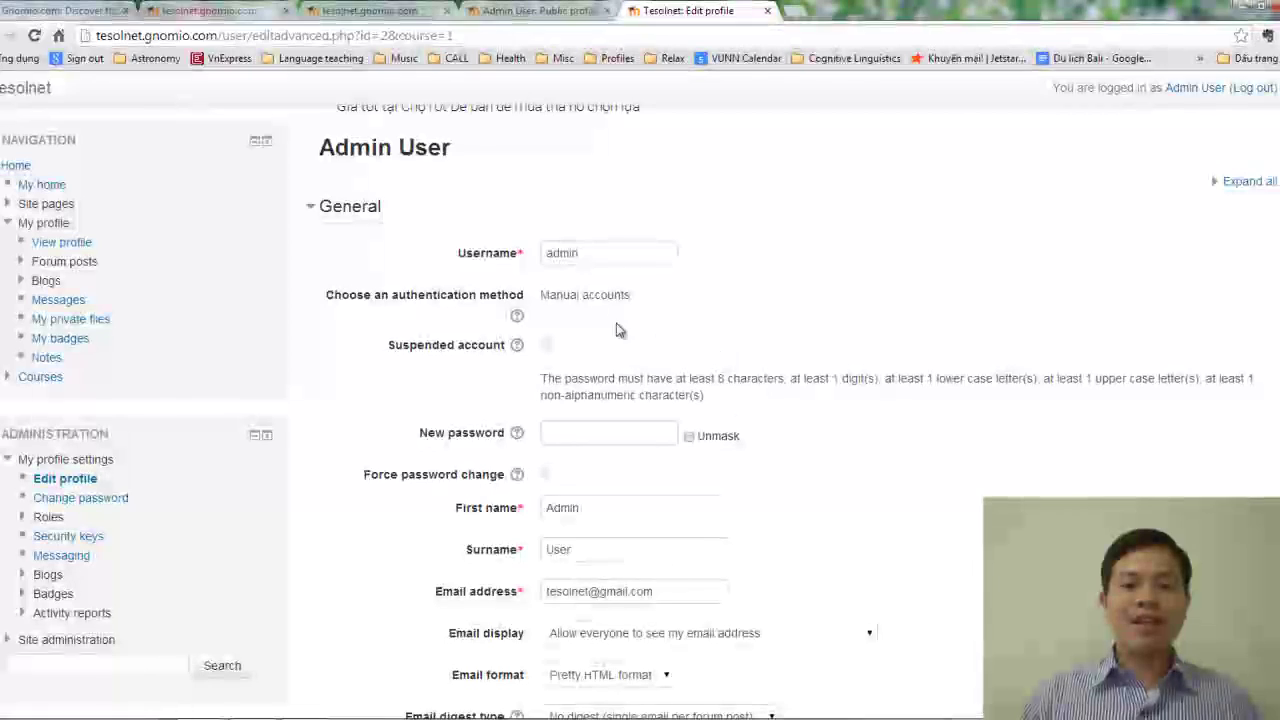
drag(606, 252, 531, 250)
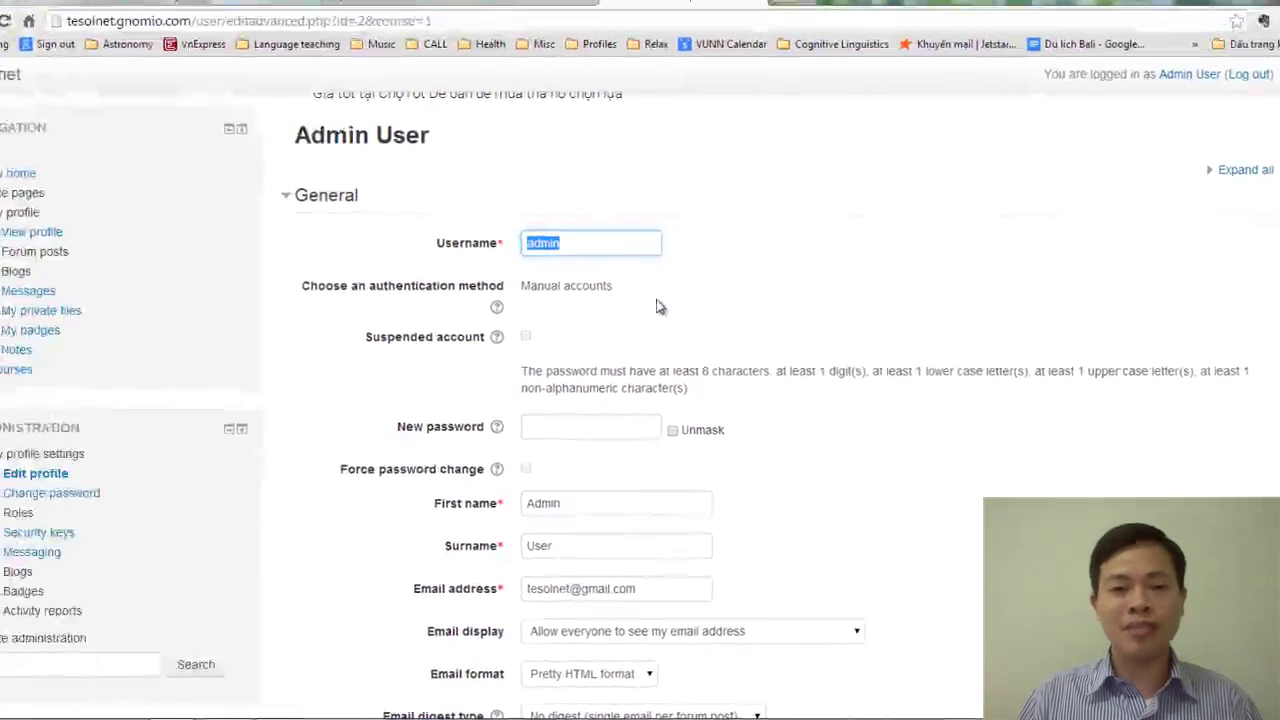
scroll(585, 271, down, 2)
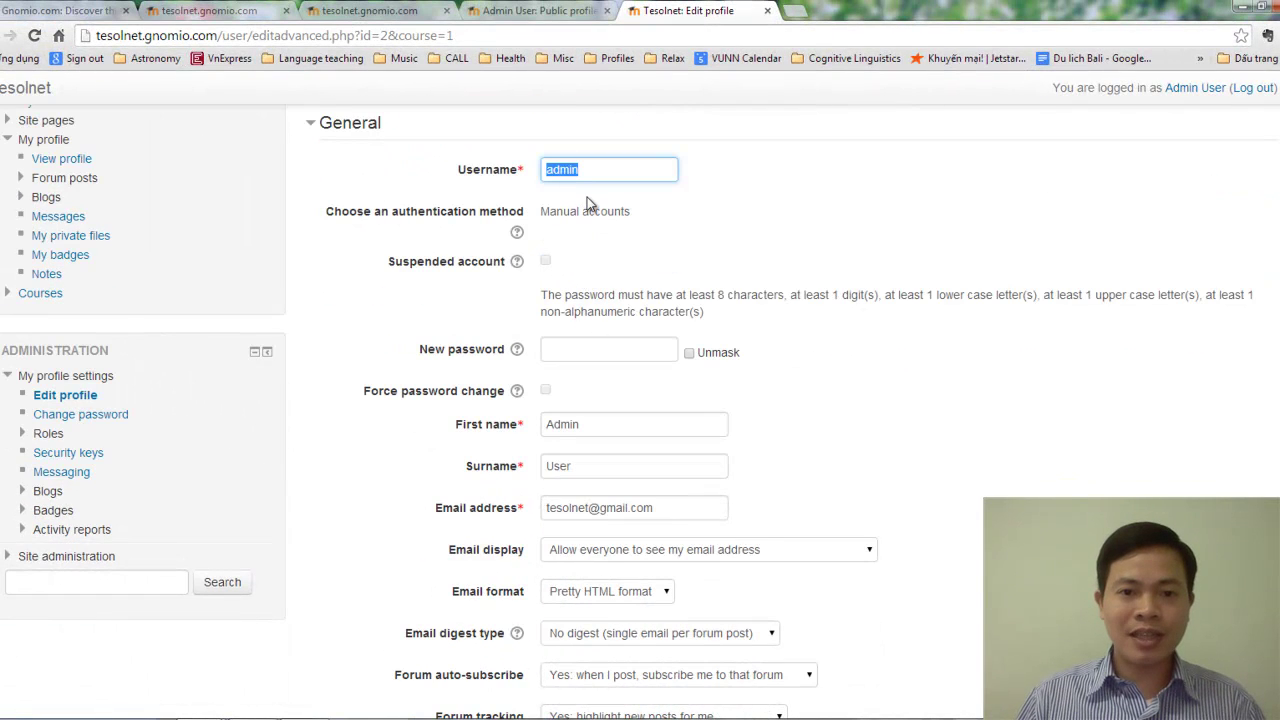
scroll(590, 210, down, 1)
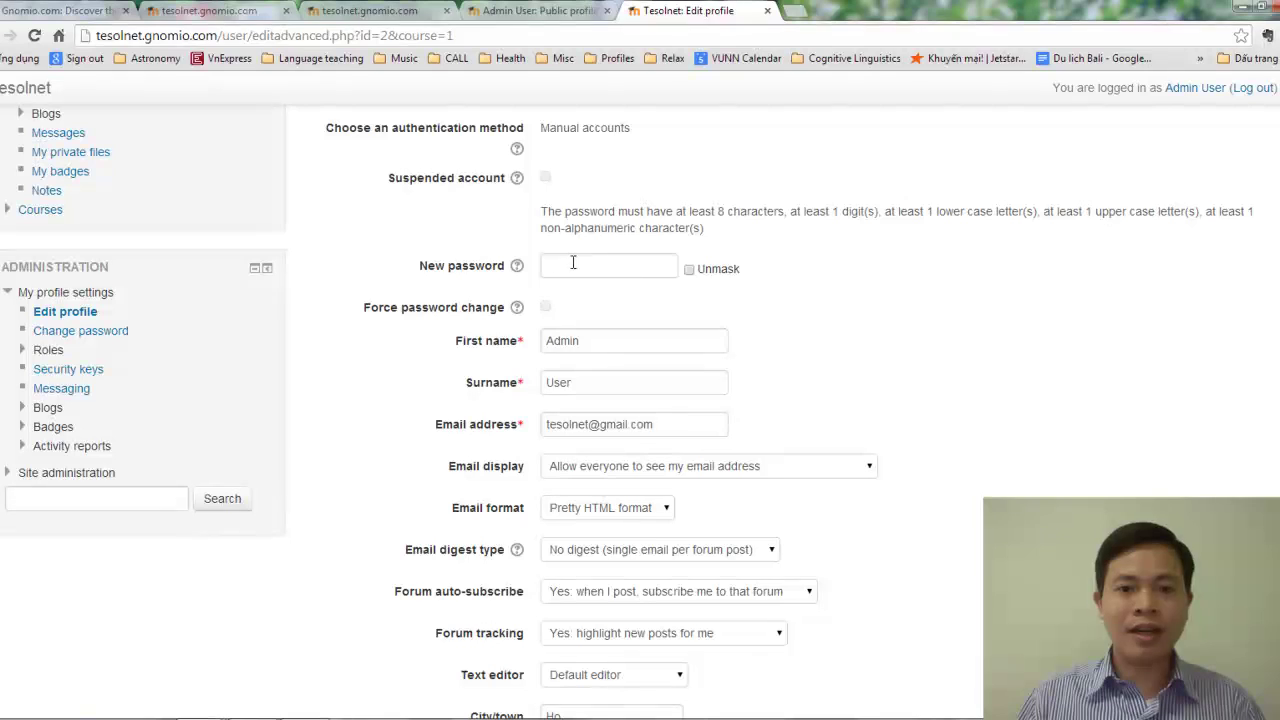
click(551, 274)
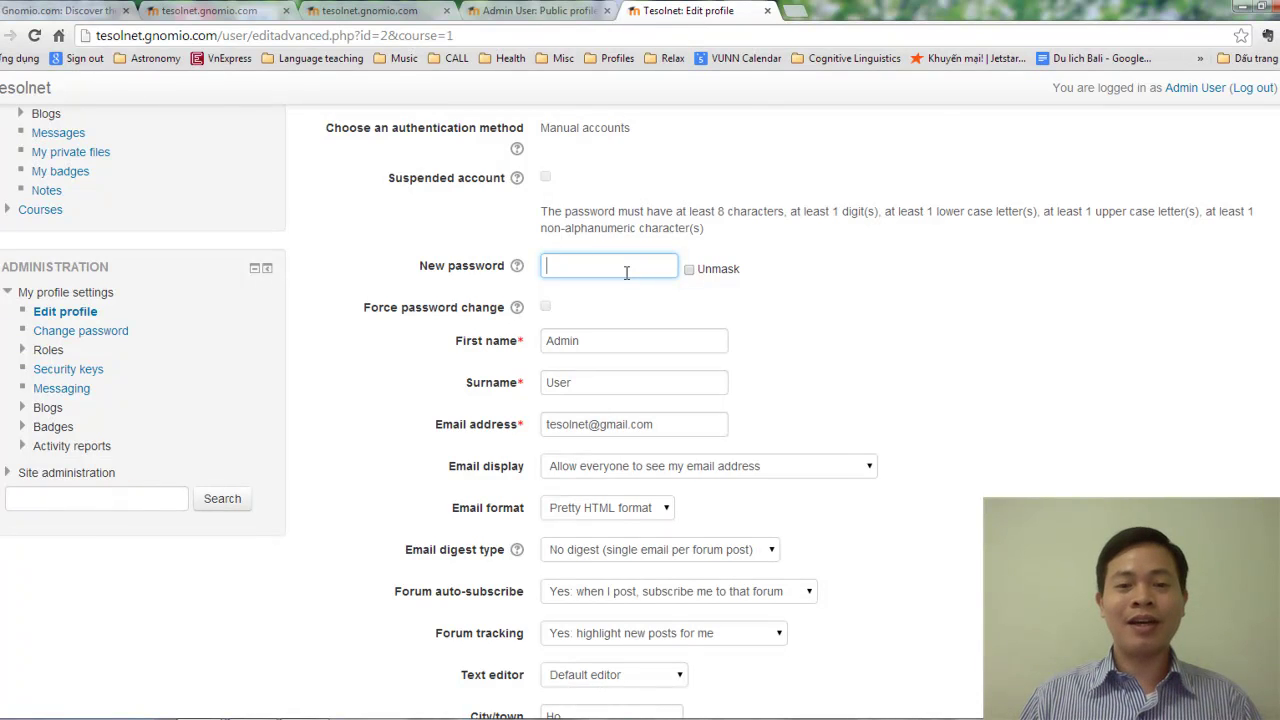
click(520, 341)
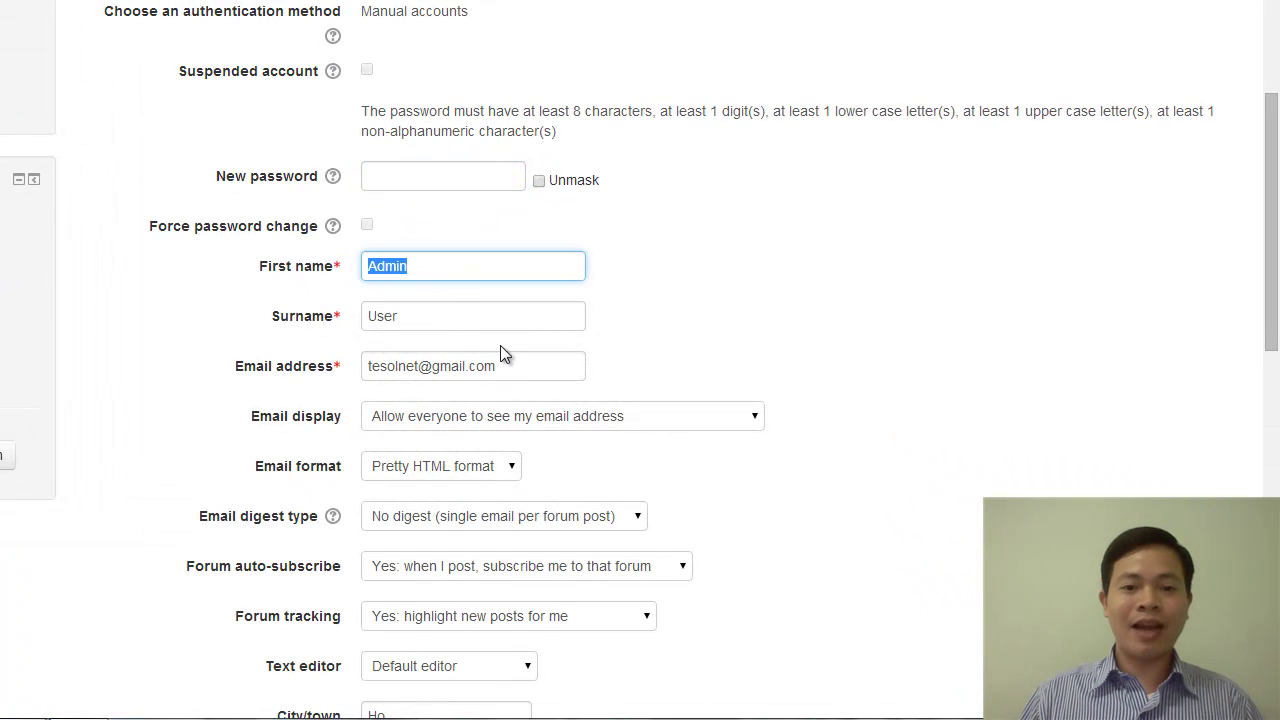
scroll(505, 353, down, 1)
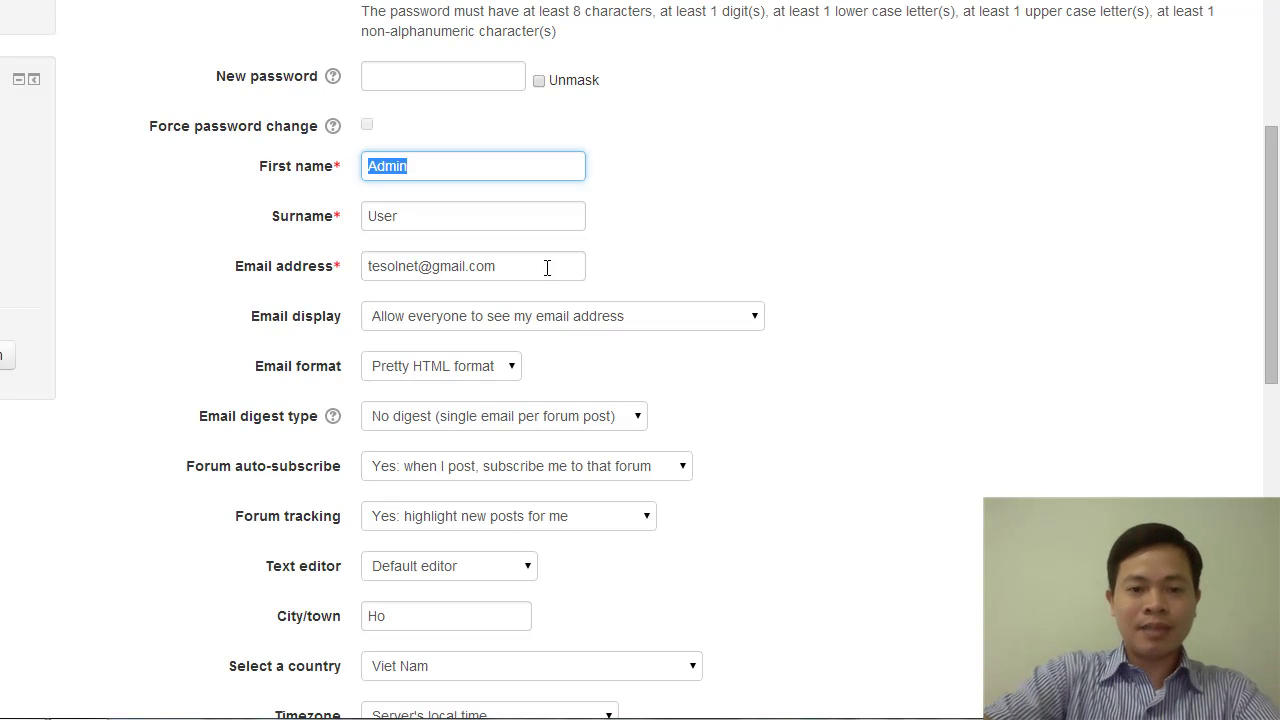
text(Nguyen Ngoc)
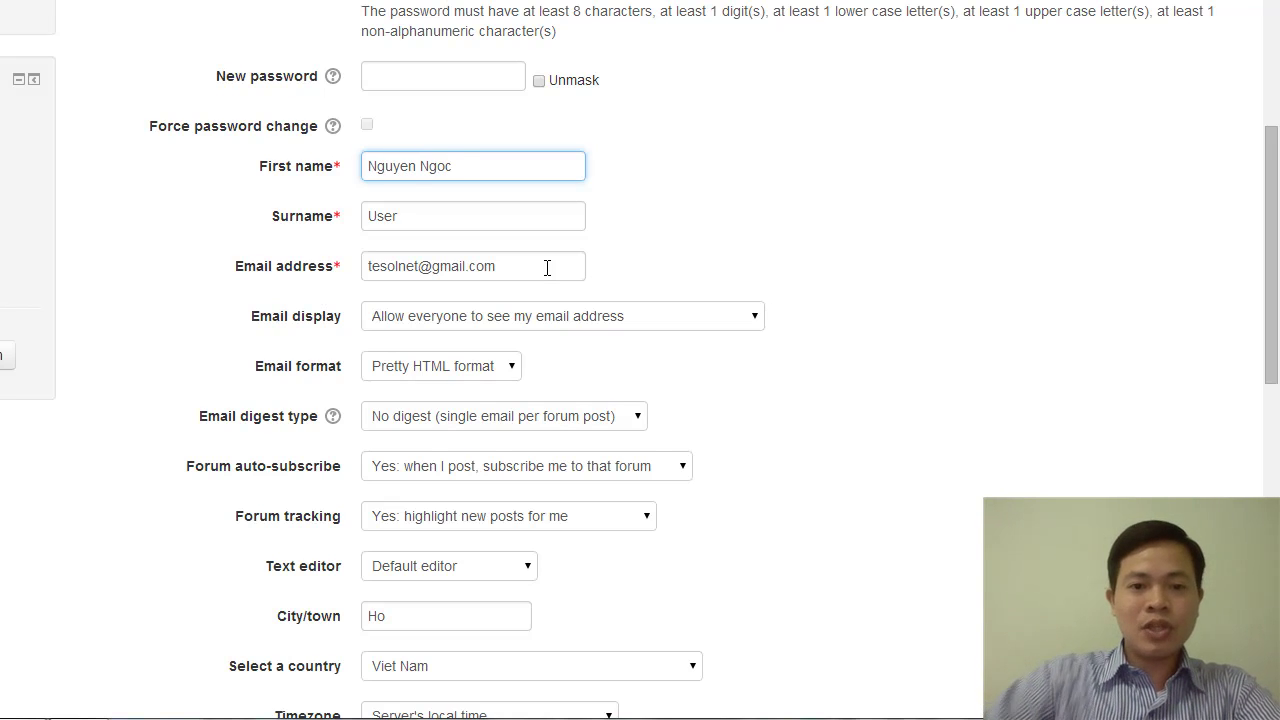
key(Tab)
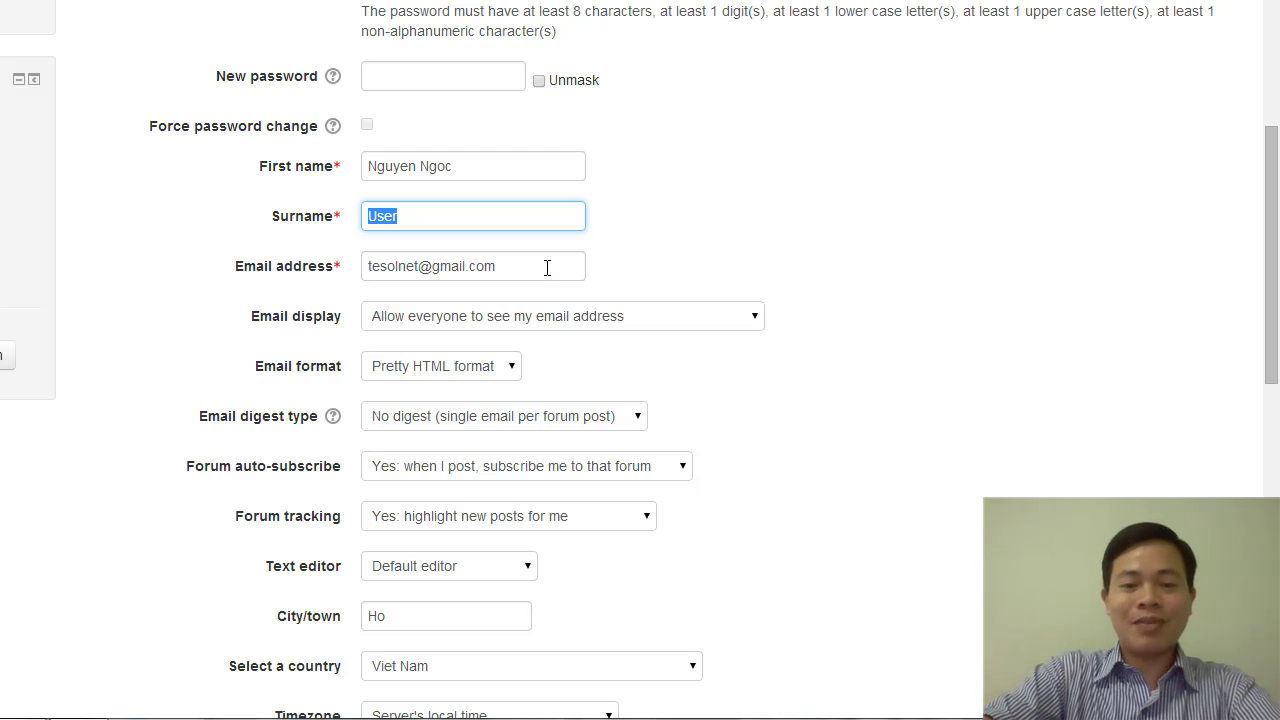
text(Vu)
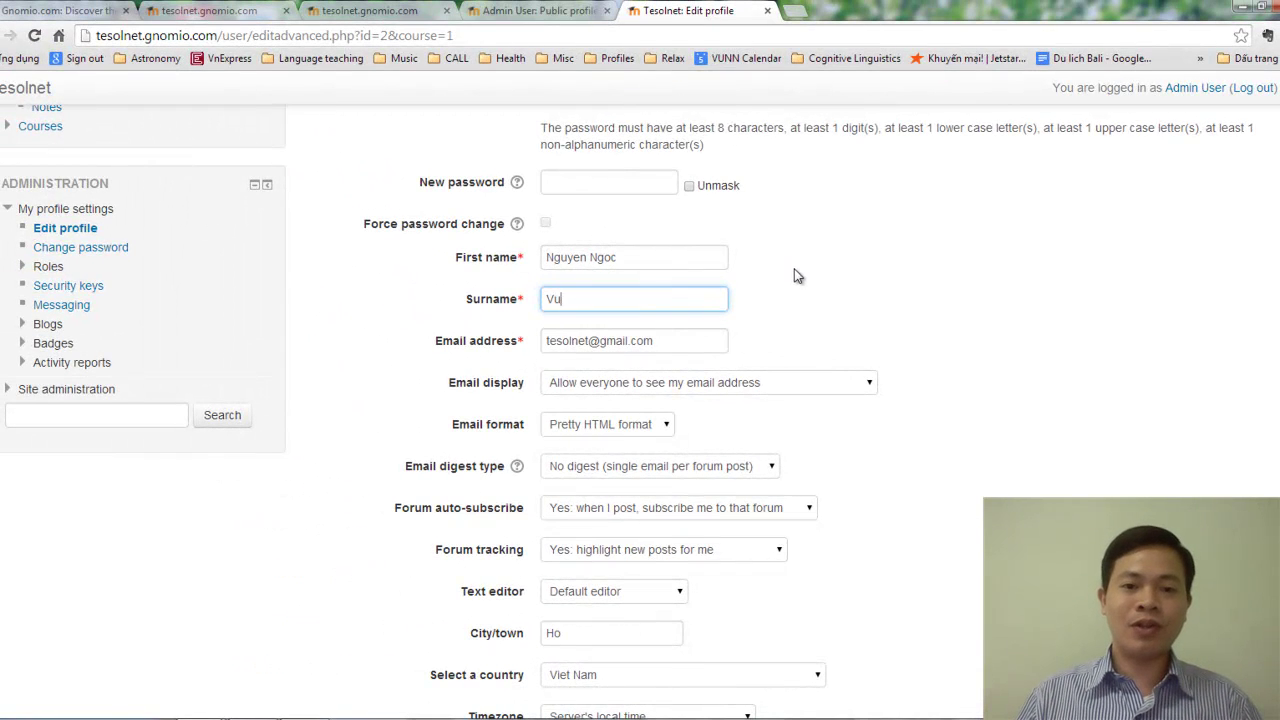
scroll(634, 291, down, 1)
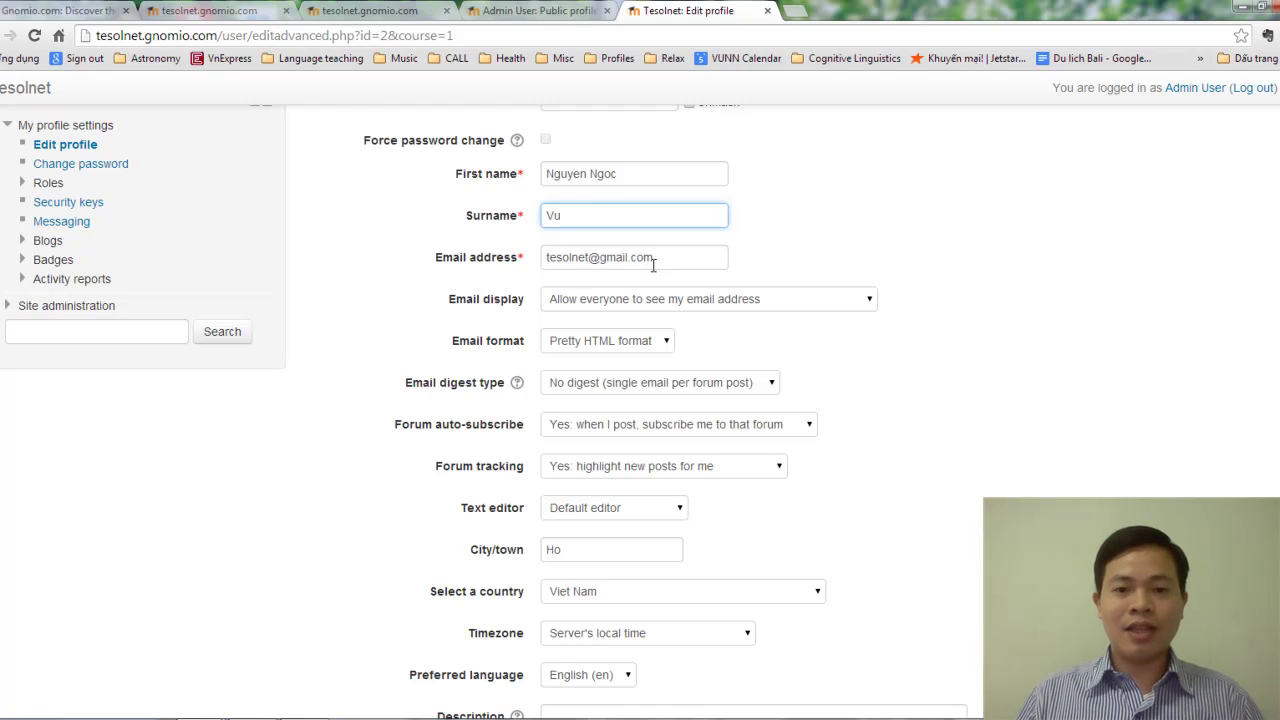
scroll(700, 372, down, 1)
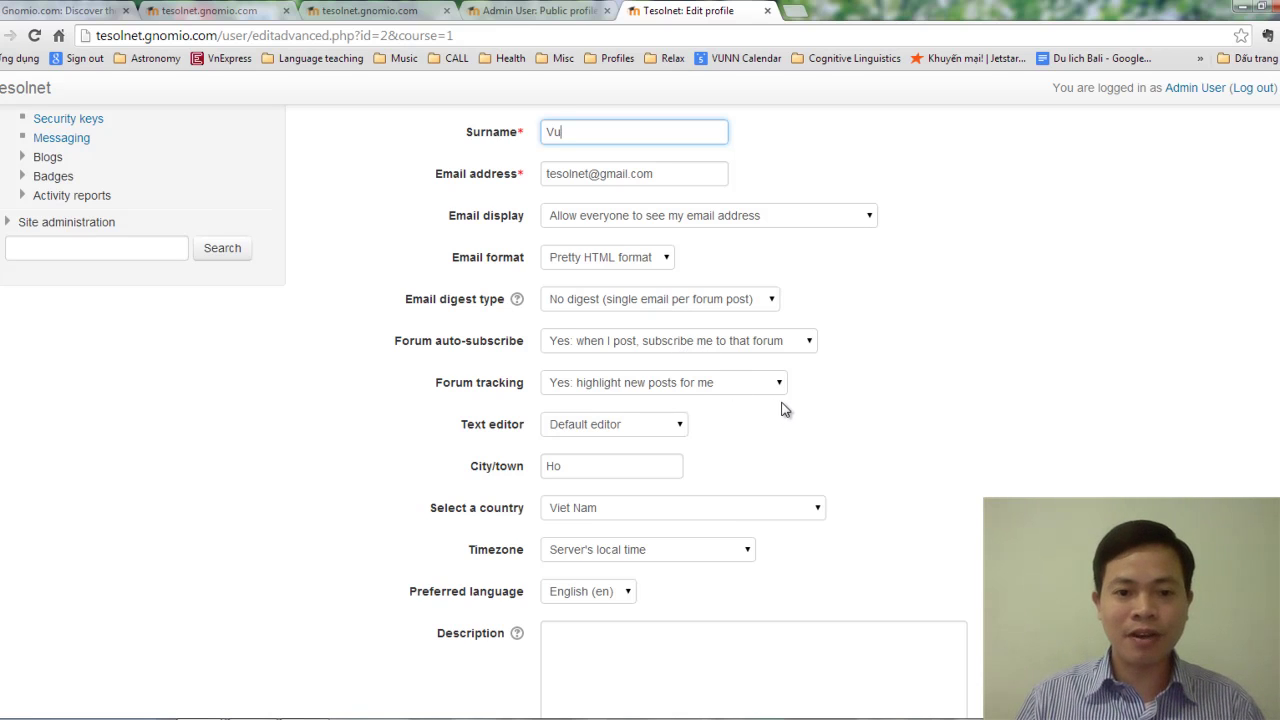
scroll(785, 408, down, 2)
scroll(790, 405, down, 1)
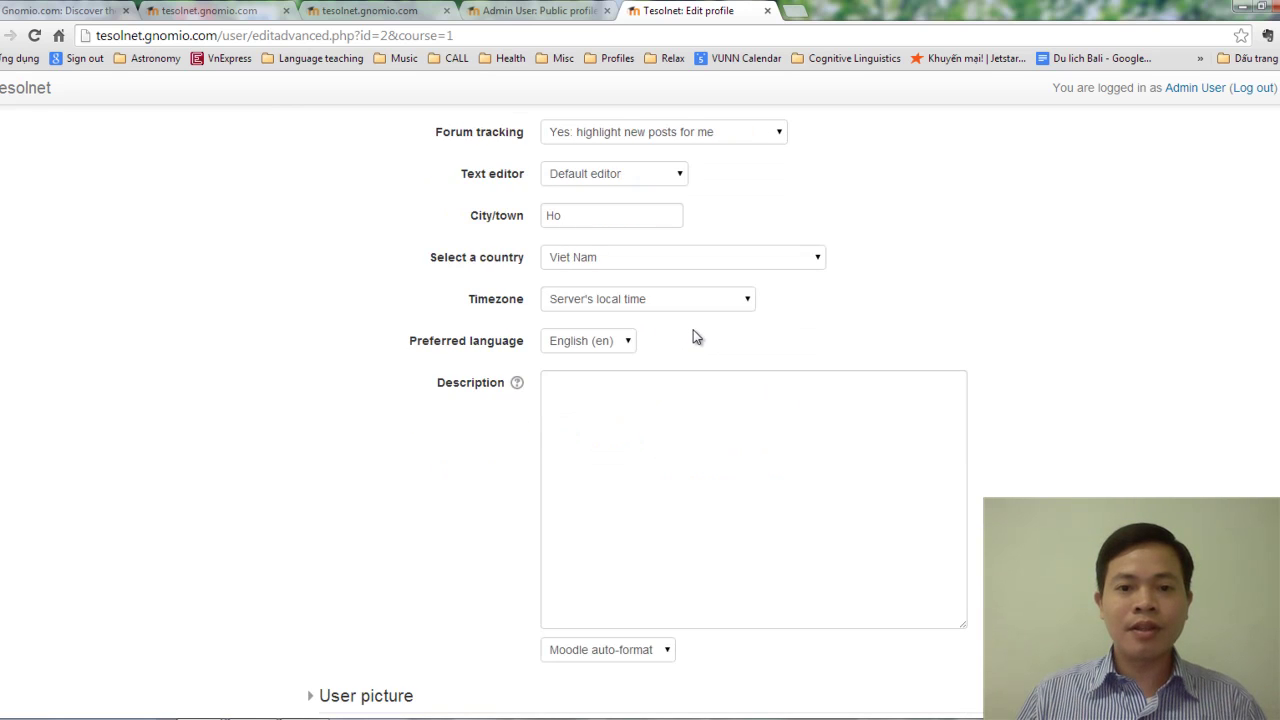
scroll(679, 338, up, 3)
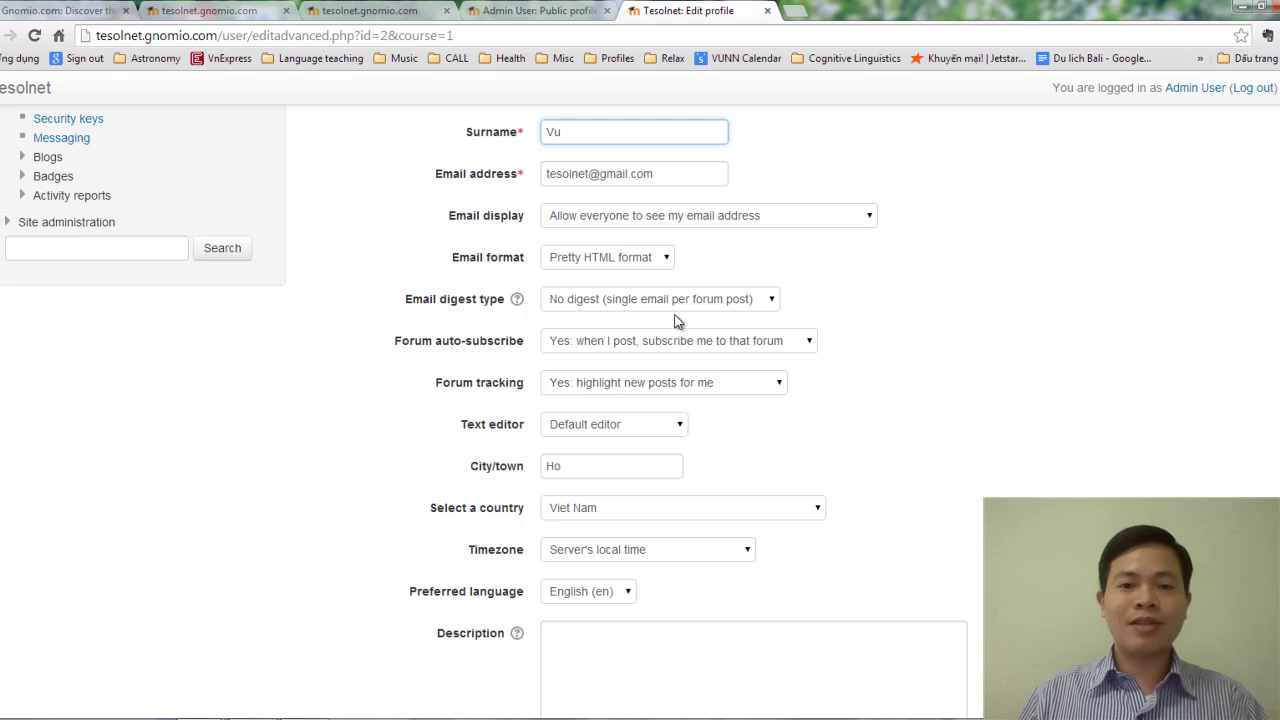
scroll(640, 338, down, 5)
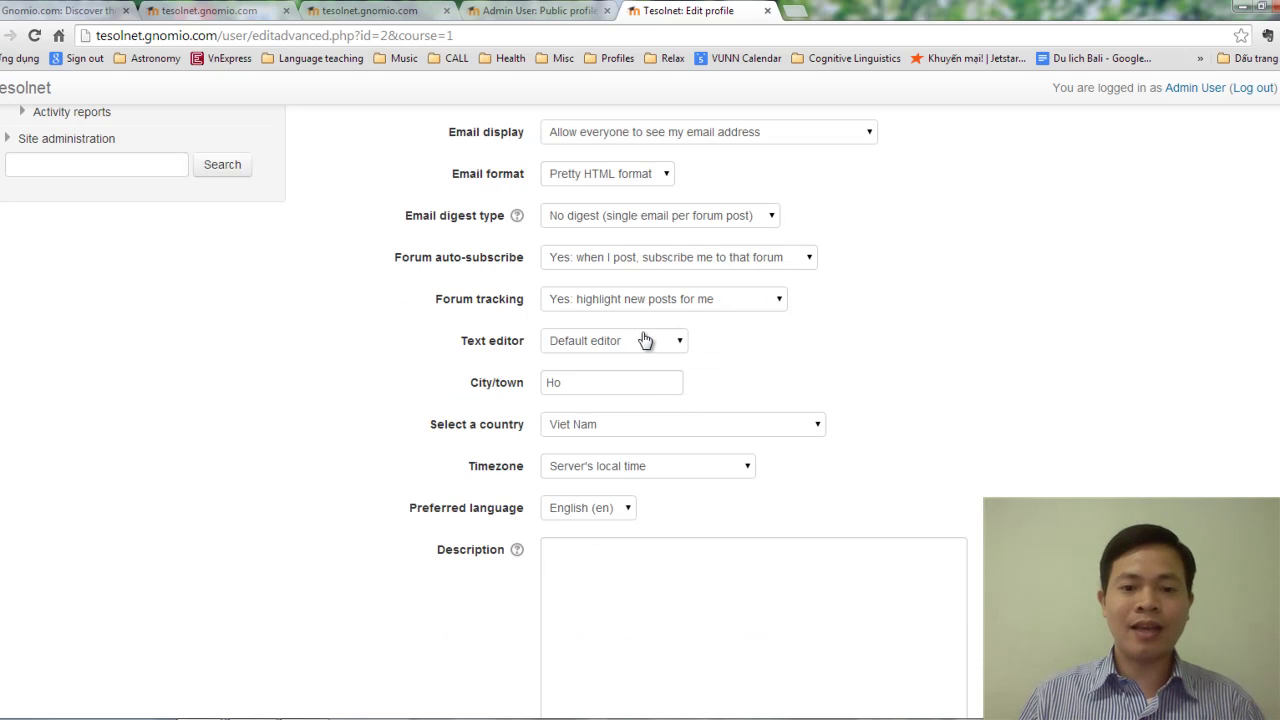
scroll(640, 332, up, 5)
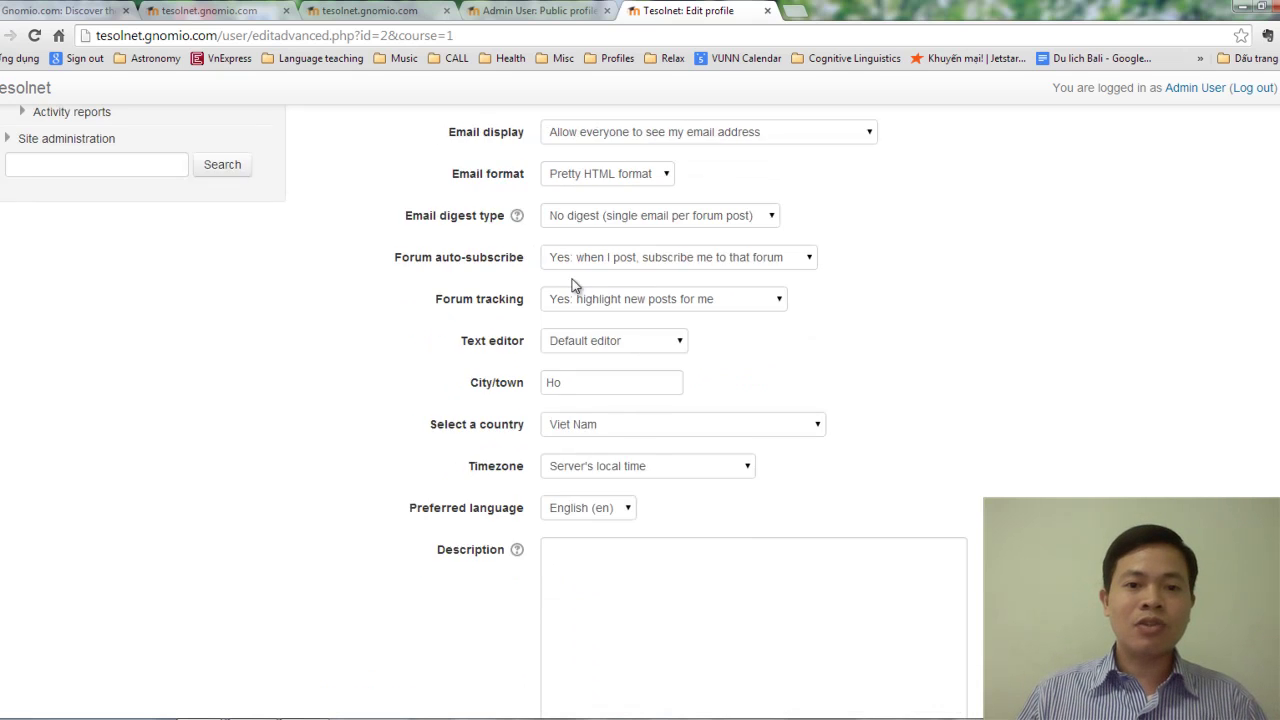
scroll(505, 395, up, 2)
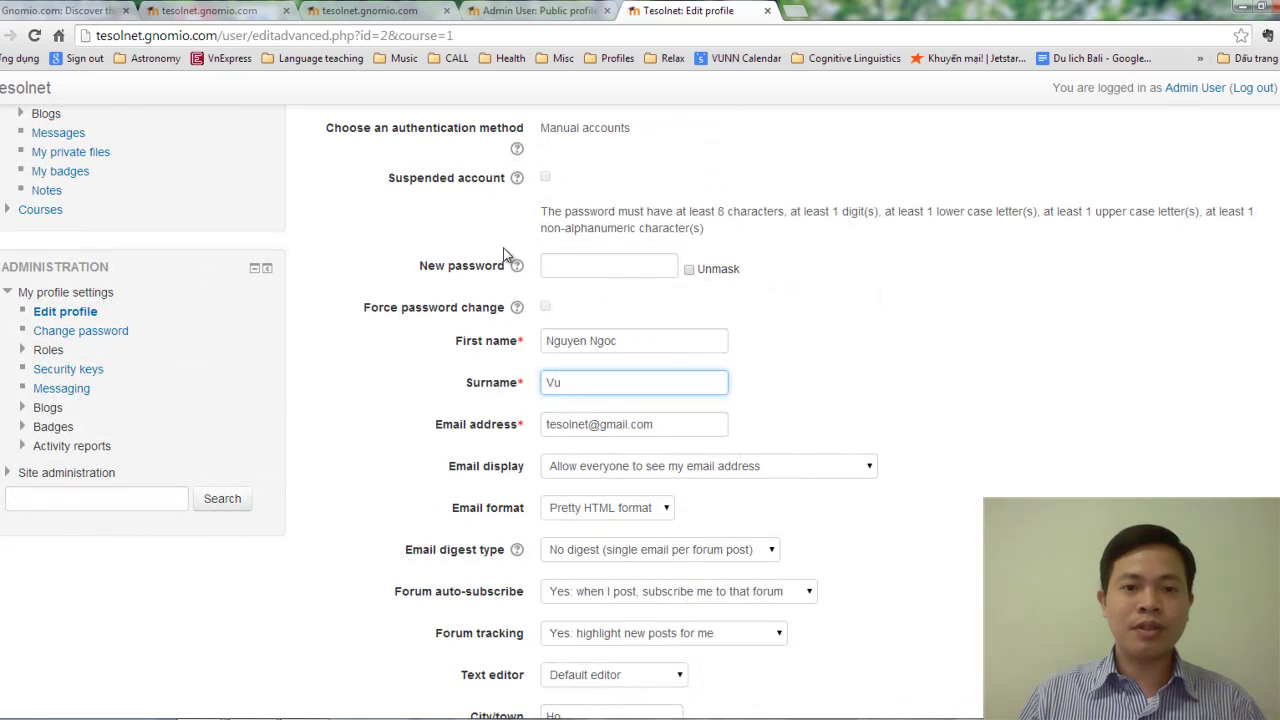
scroll(532, 390, down, 4)
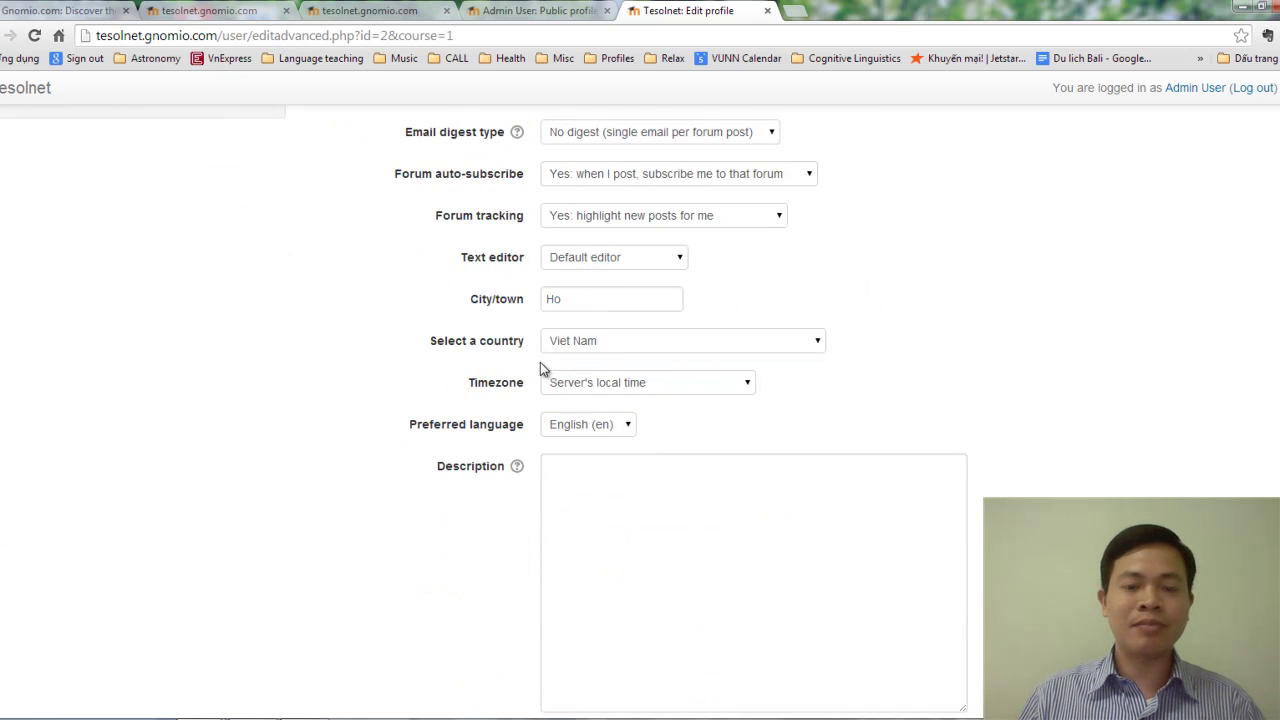
scroll(530, 390, up, 4)
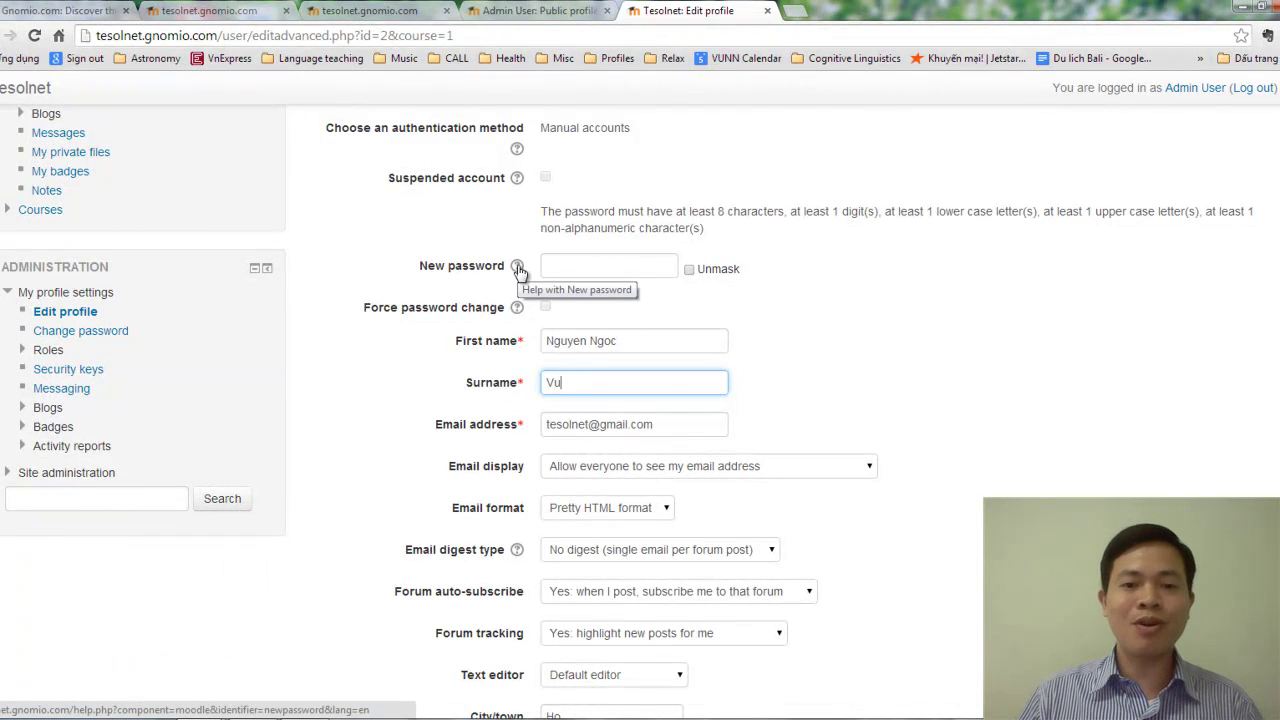
scroll(520, 340, down, 4)
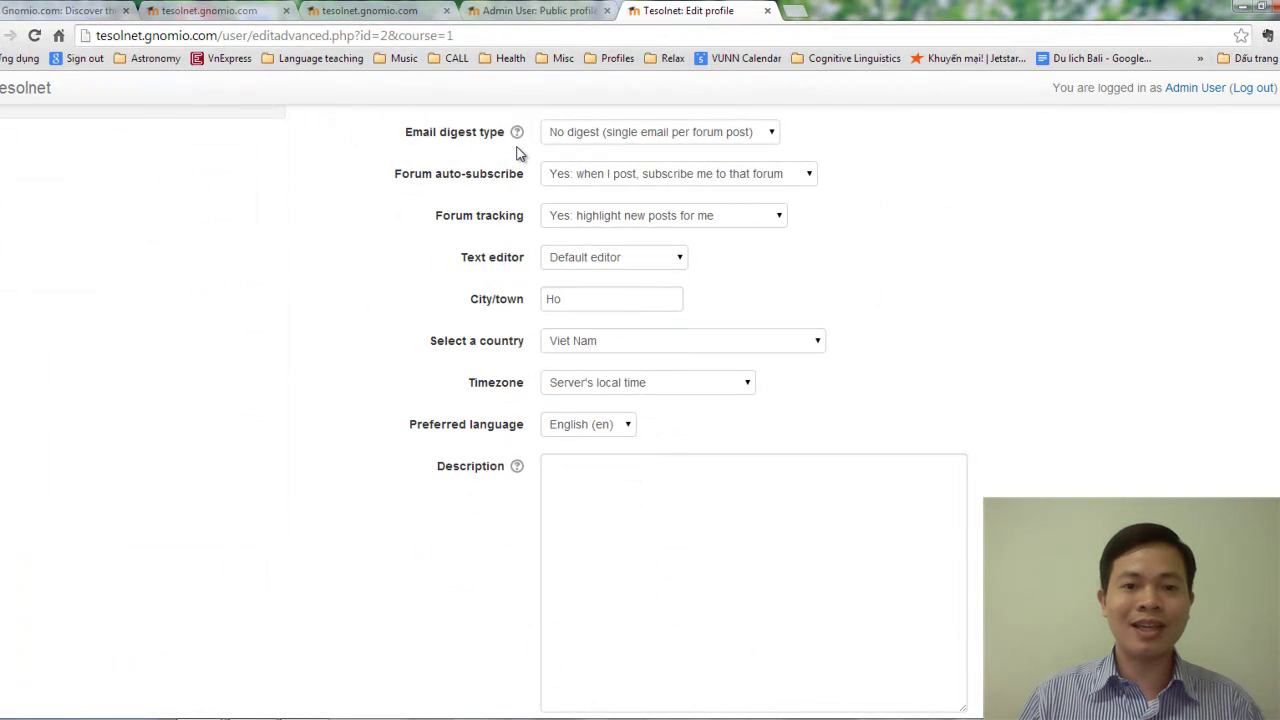
Read and close the help note for the profile Description field.
click(517, 467)
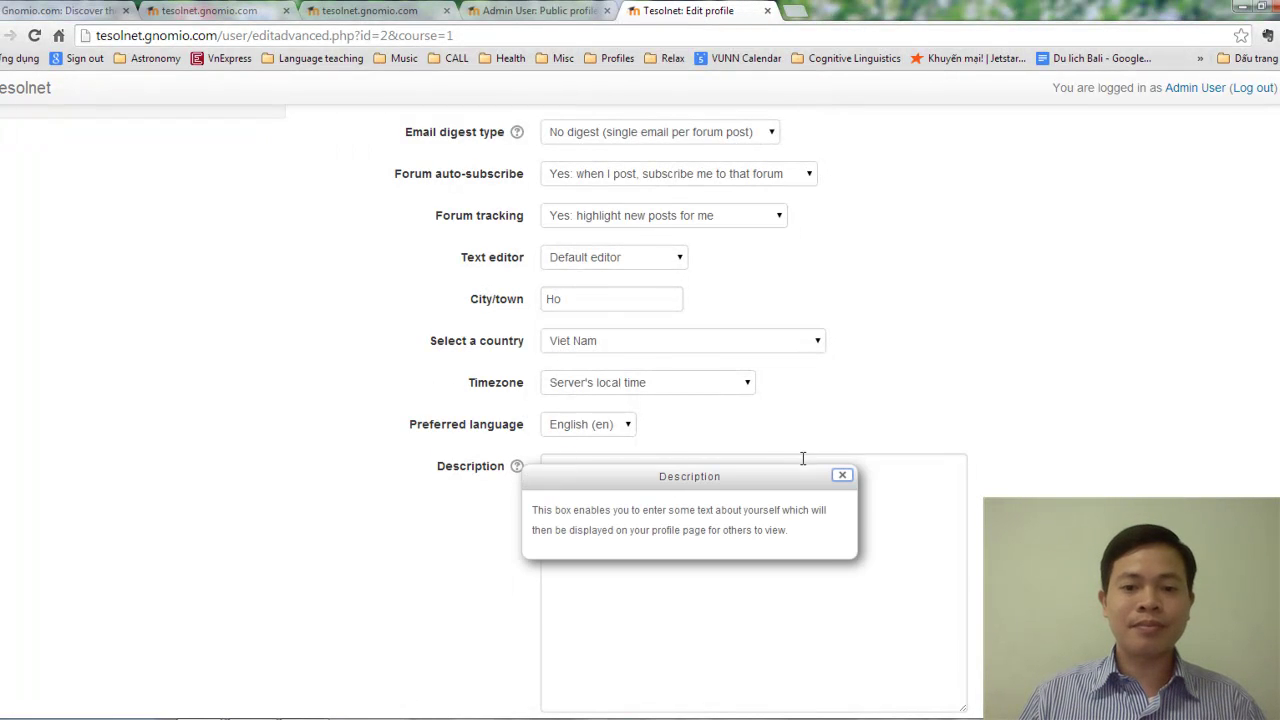
click(895, 420)
scroll(896, 410, up, 4)
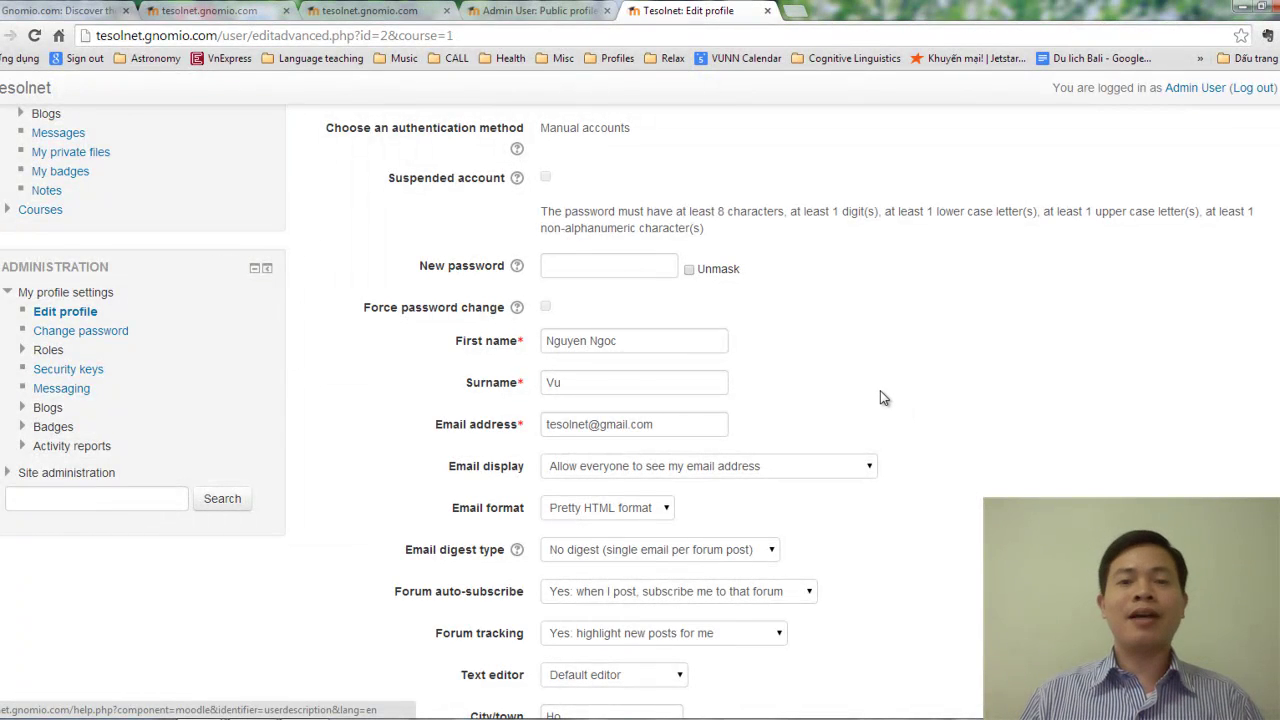
scroll(881, 397, up, 3)
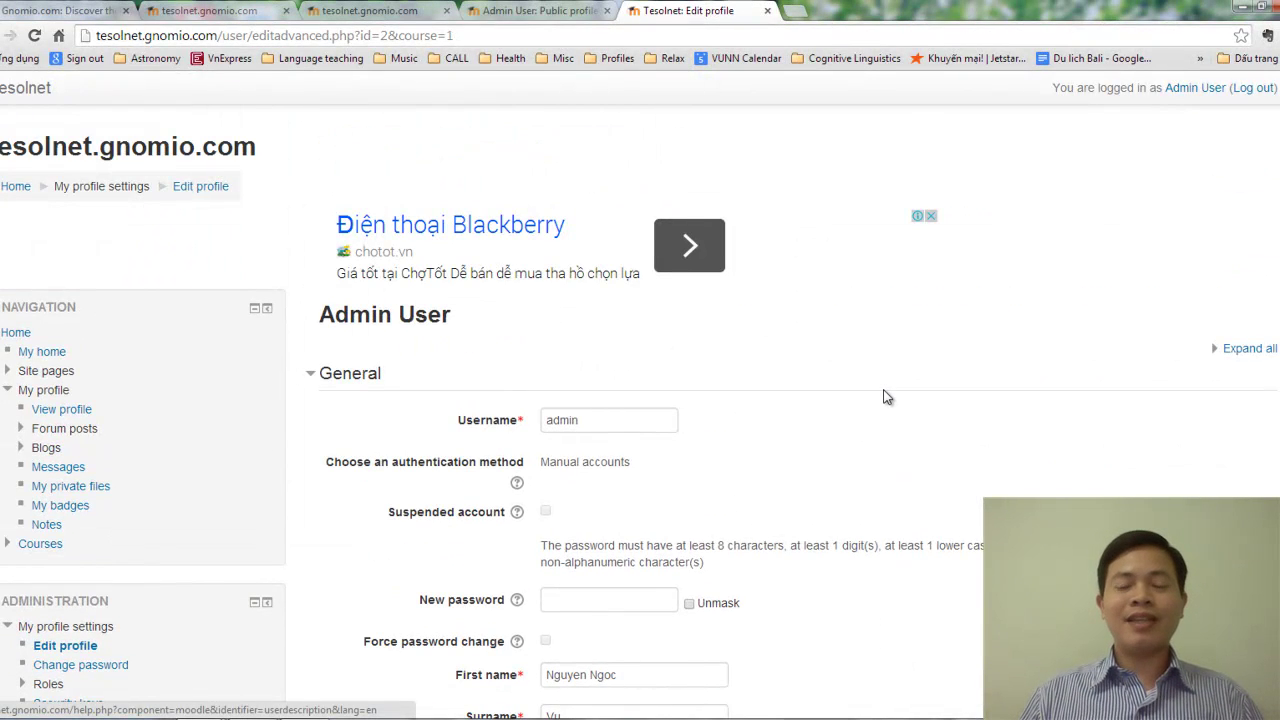
scroll(884, 397, down, 3)
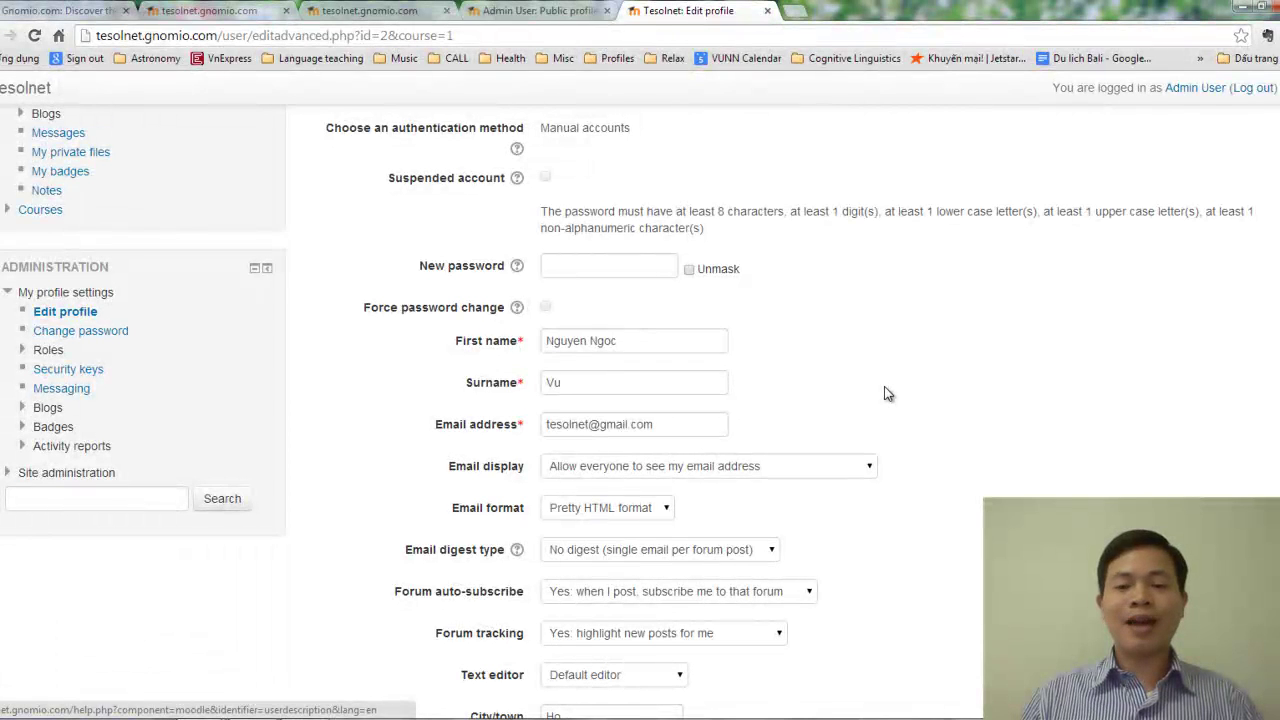
scroll(885, 394, down, 6)
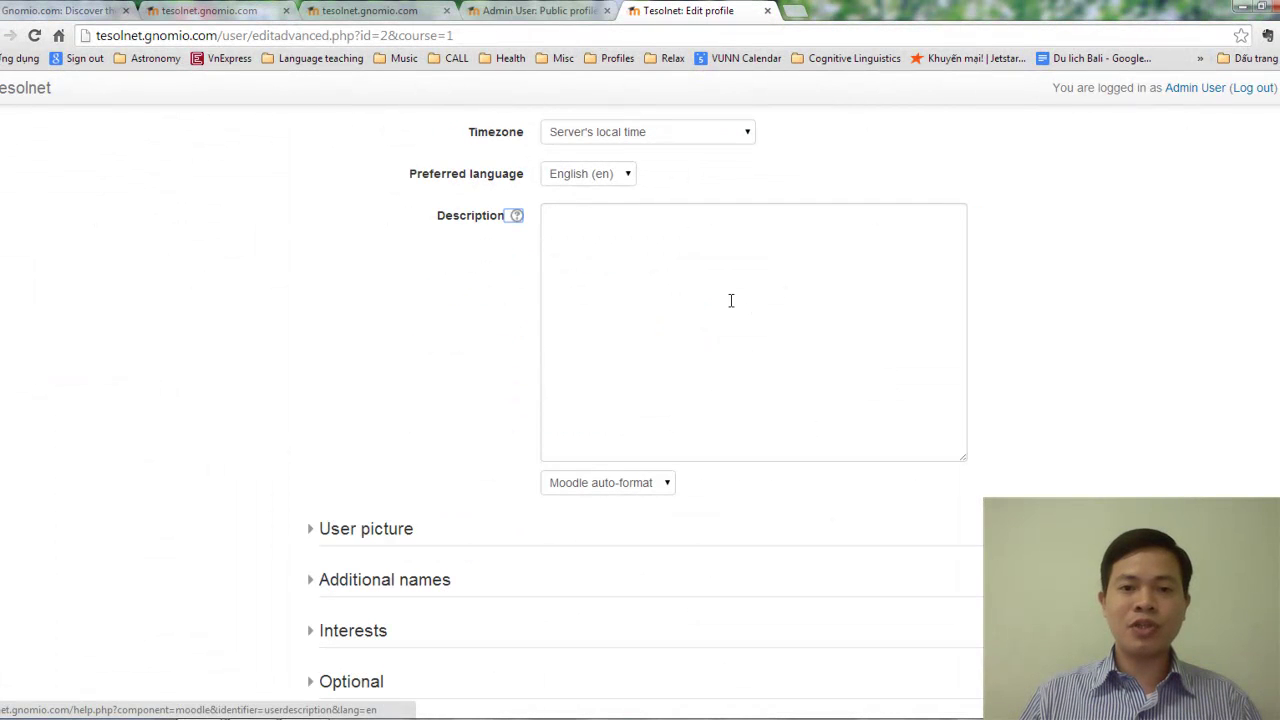
Write a Description greeting members, noting years of teaching, bamboo flute playing and karate.
click(832, 304)
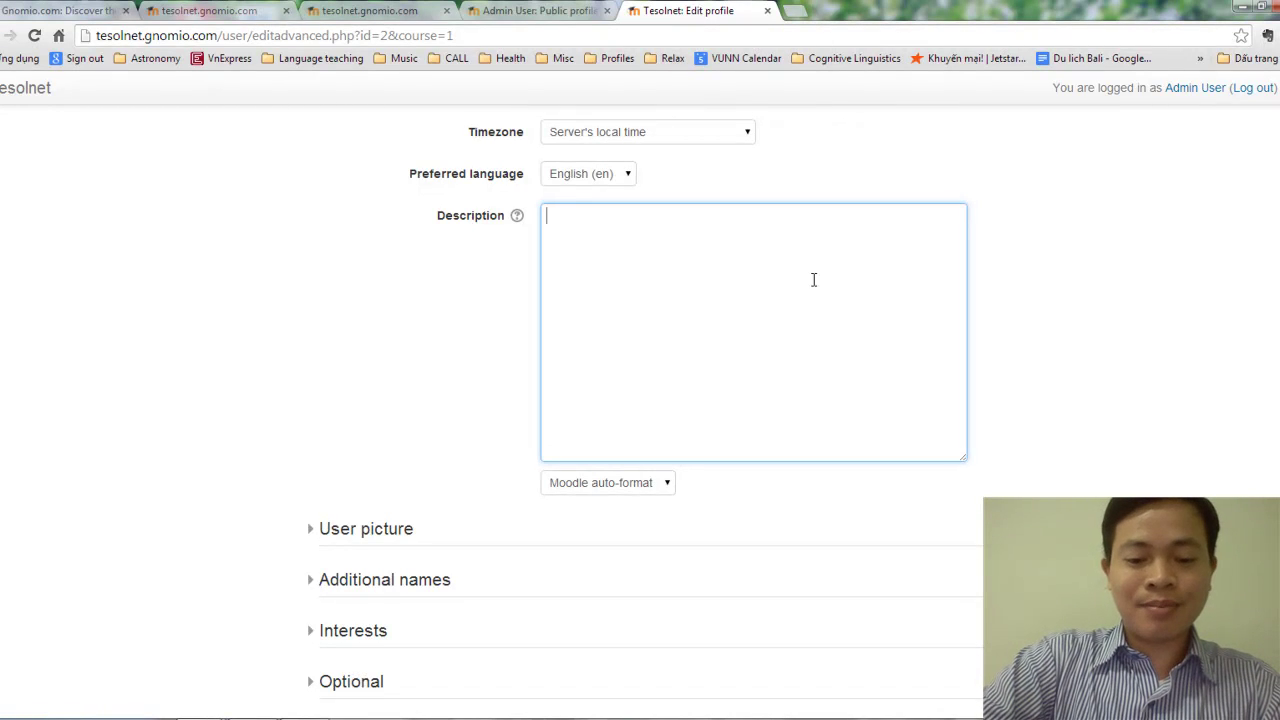
text(Hello)
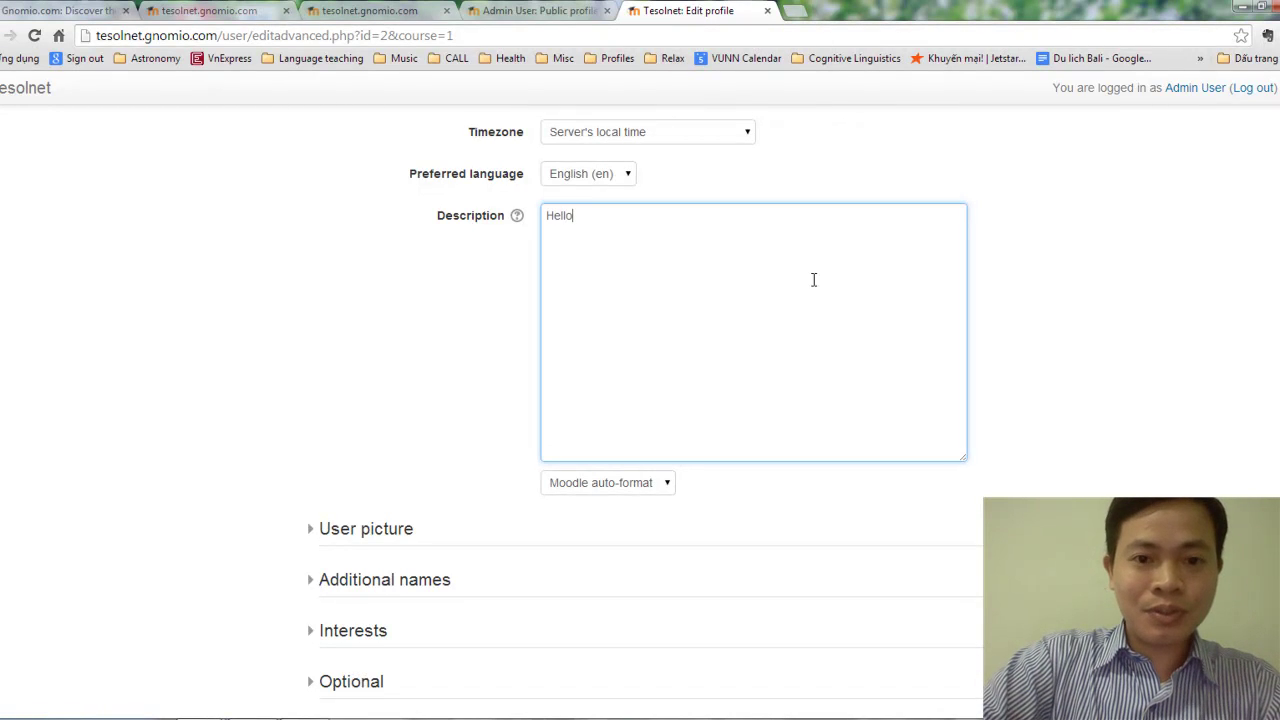
text(, )
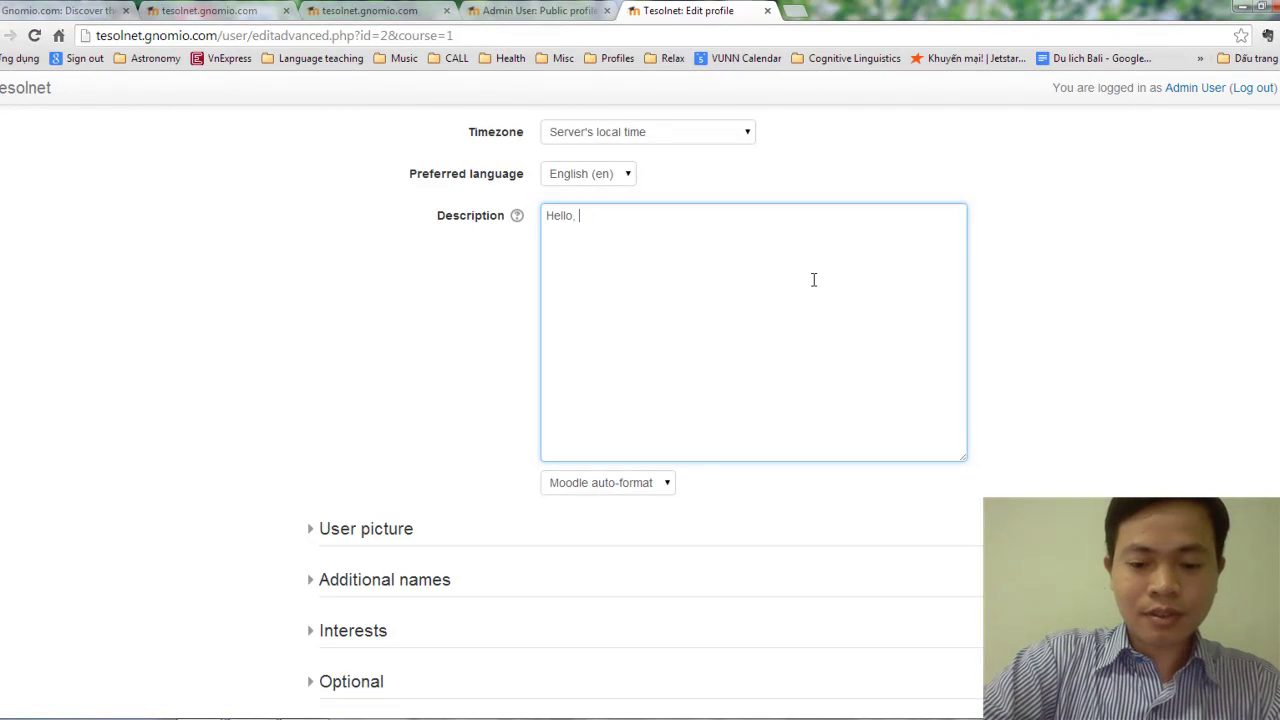
text(it's )
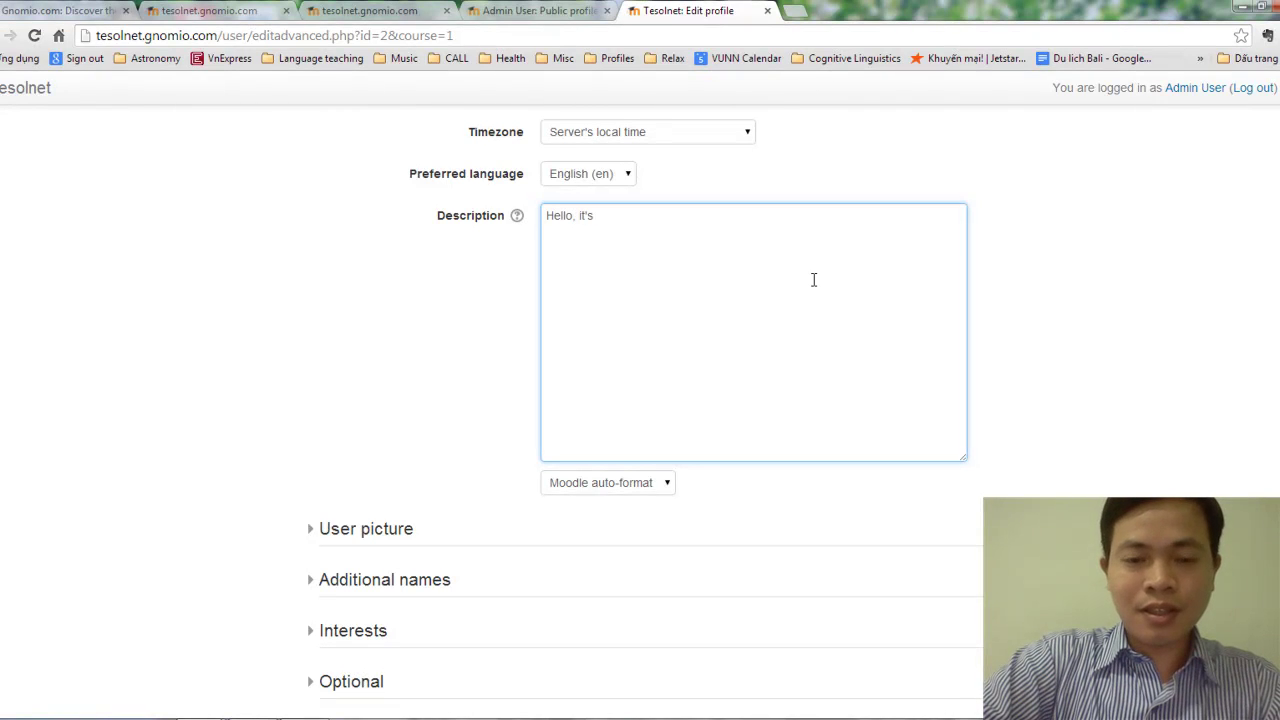
text(so nice t)
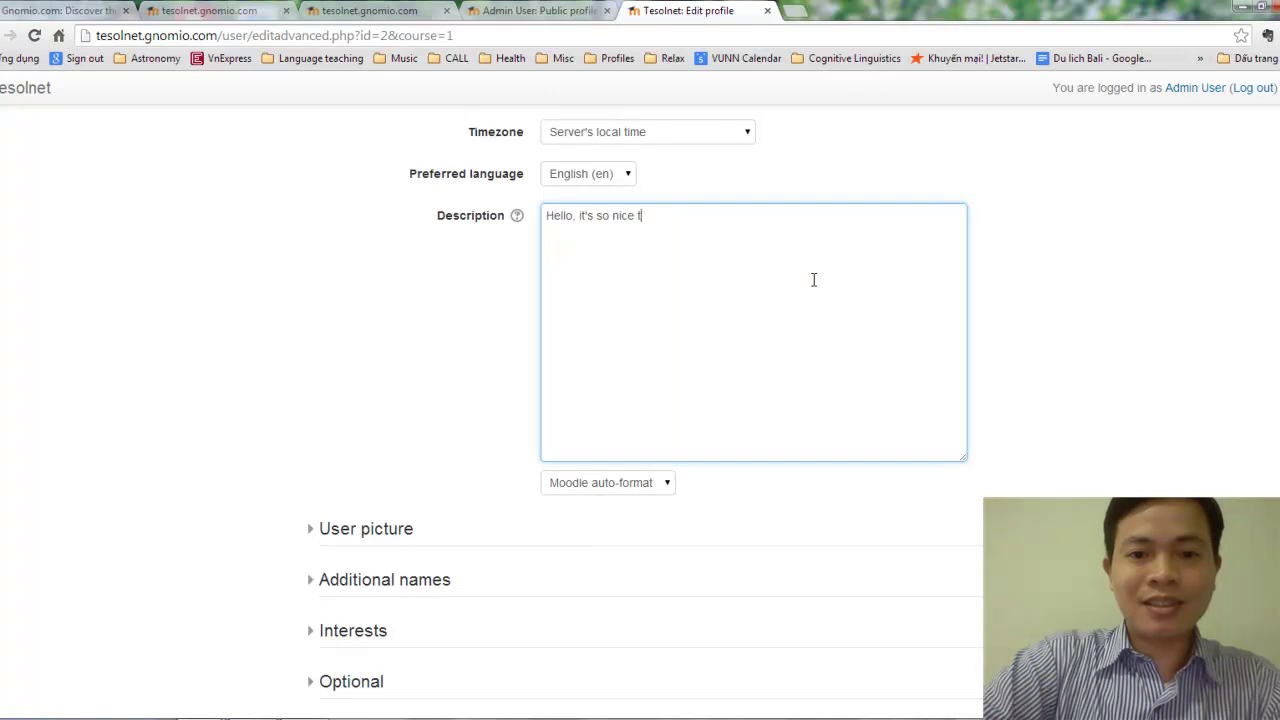
text(o meet you)
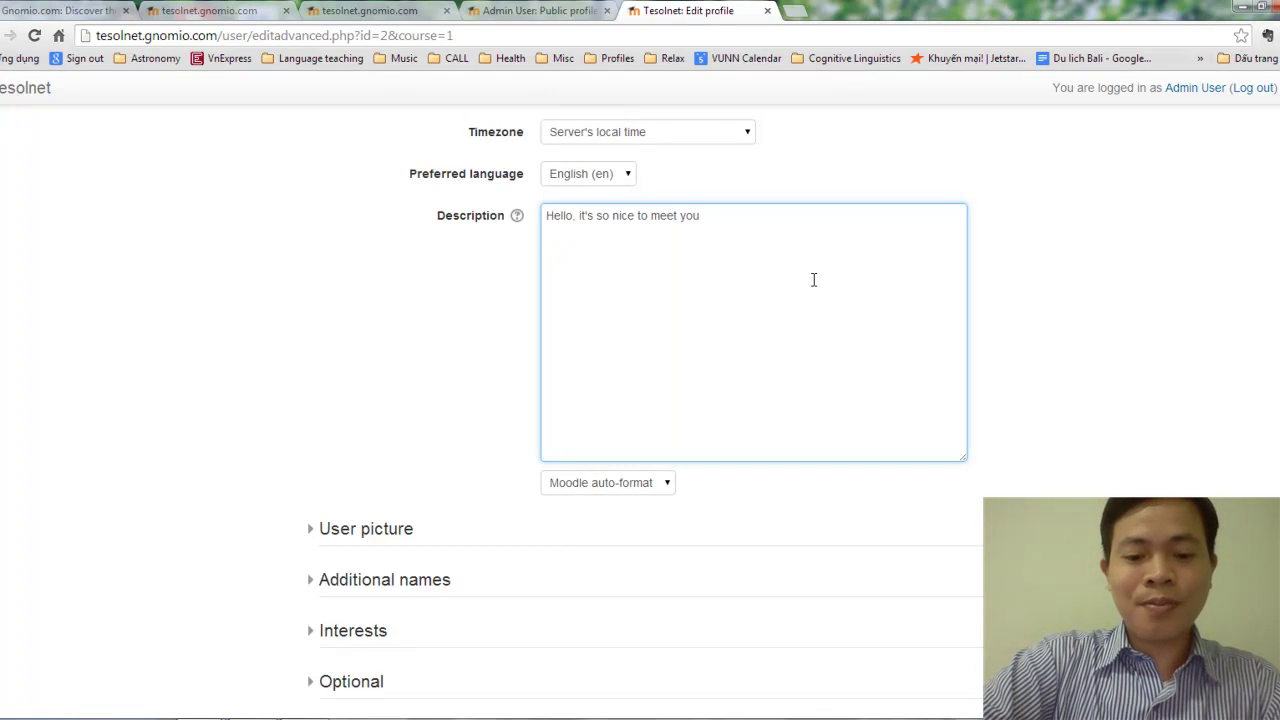
text( in this course.)
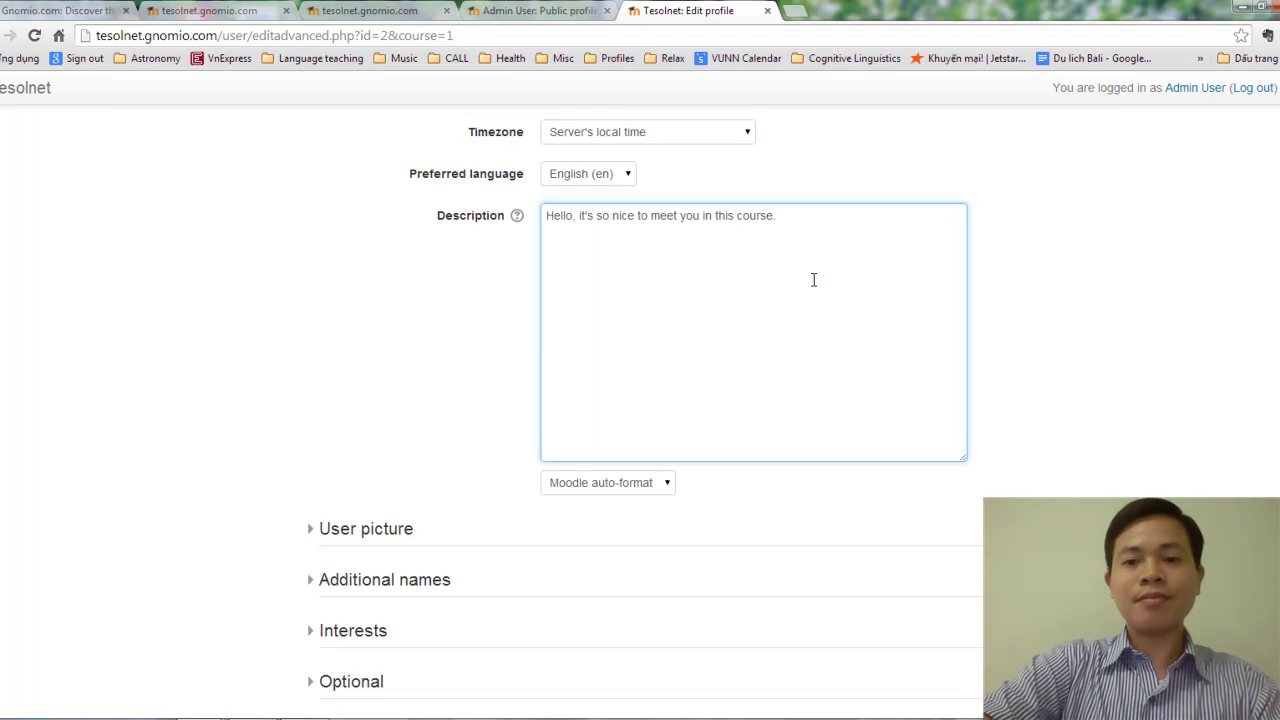
text(I)
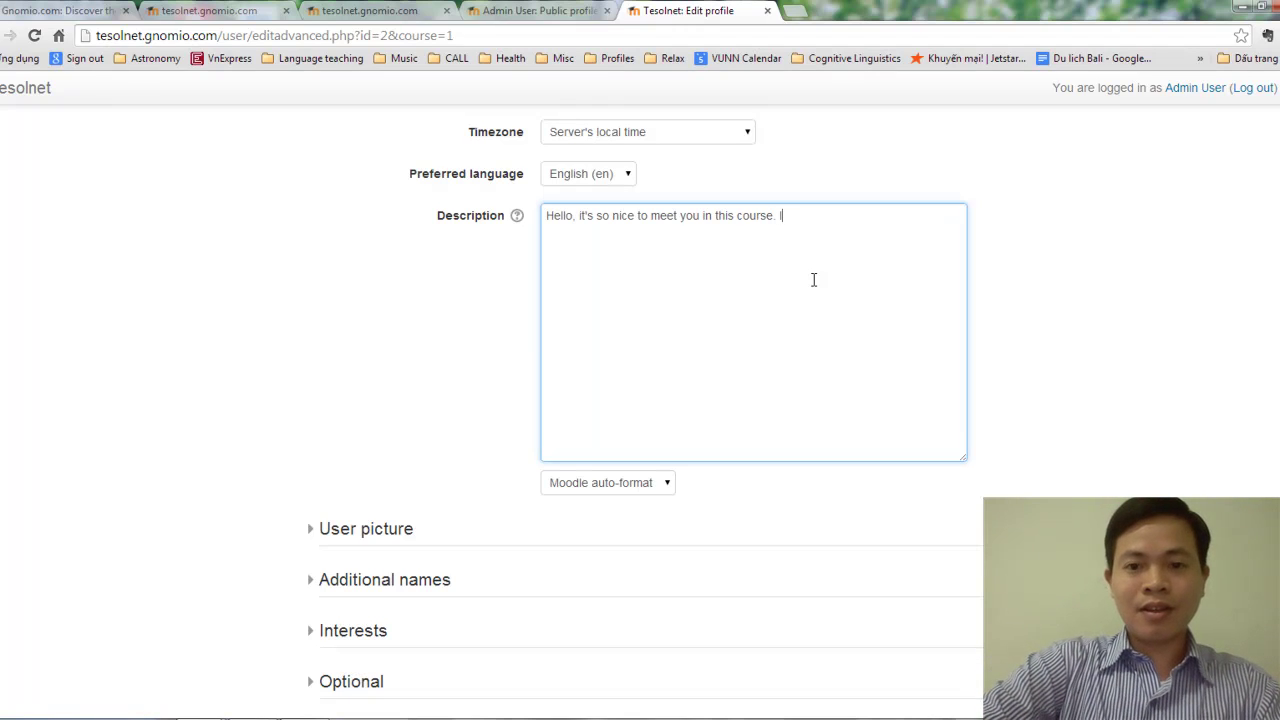
text( have been teaching)
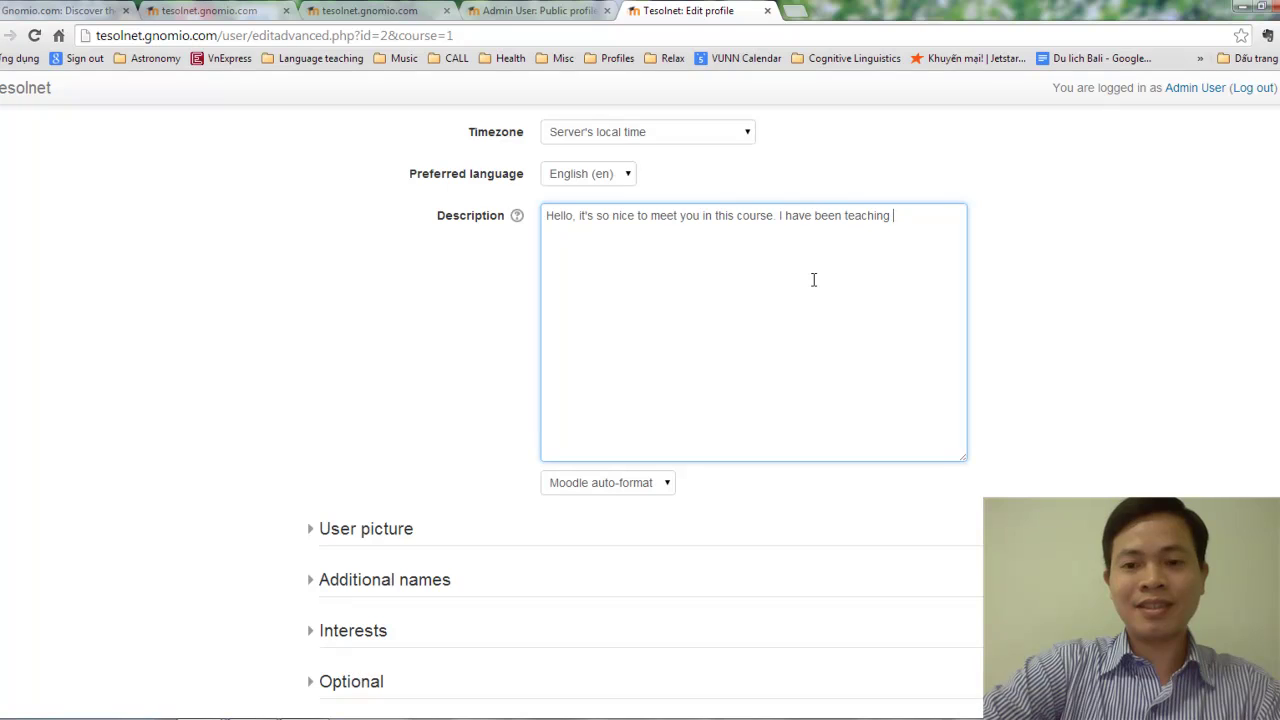
text(in t)
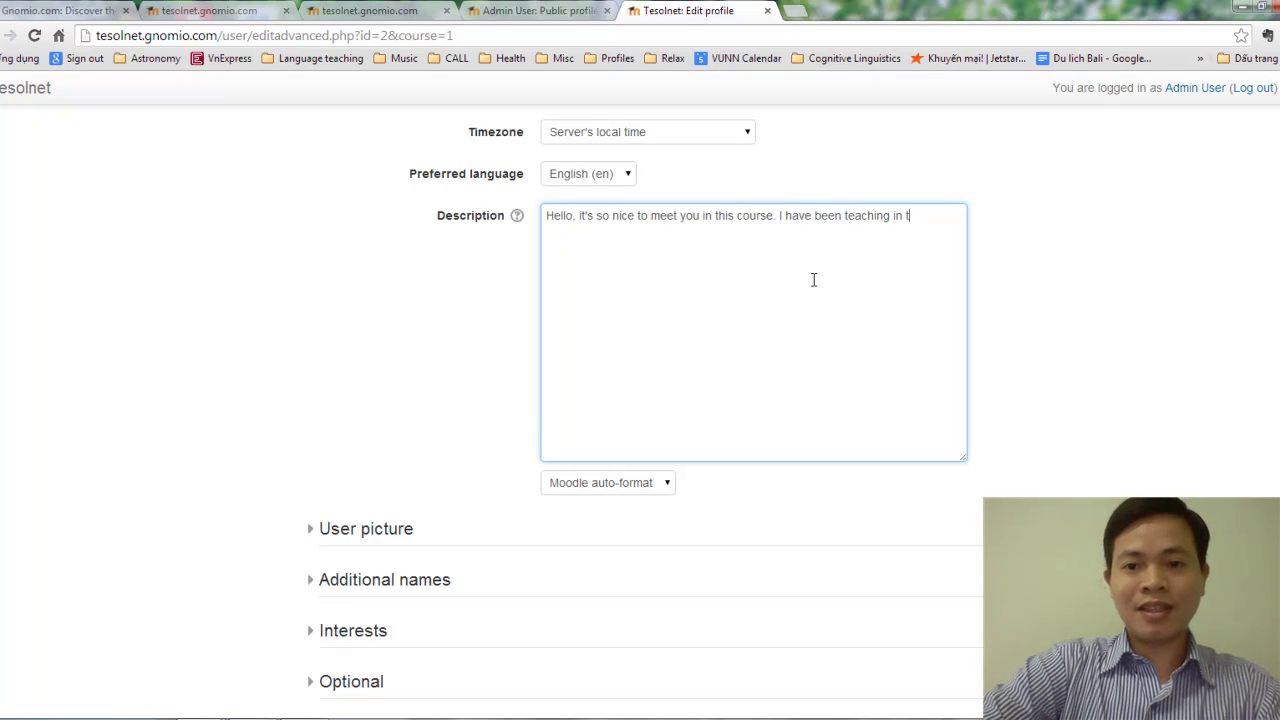
text(his system)
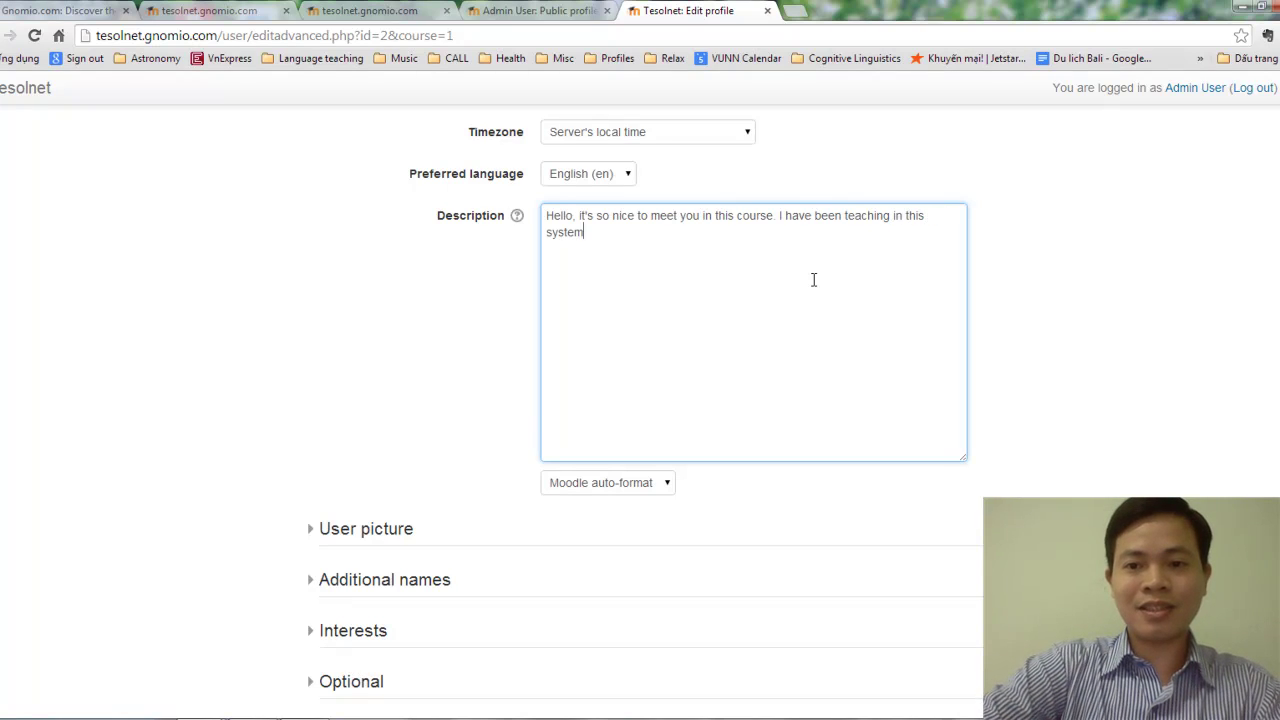
text( for m)
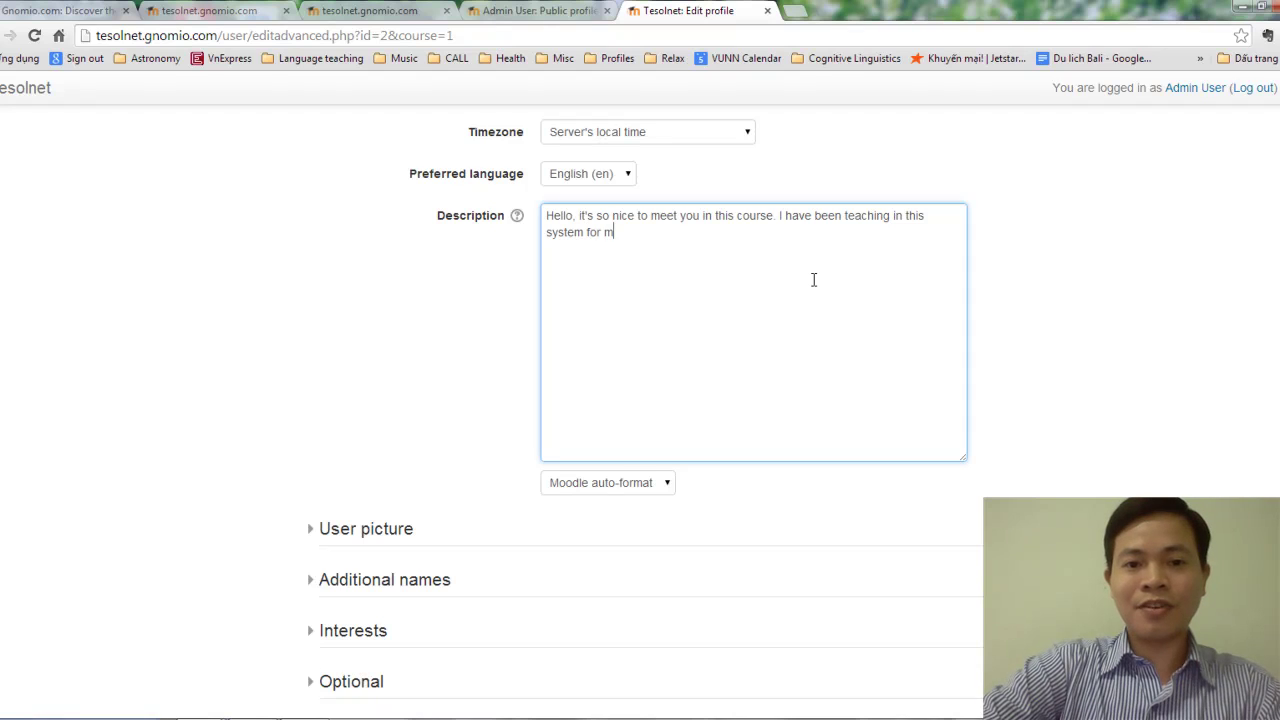
text(any years)
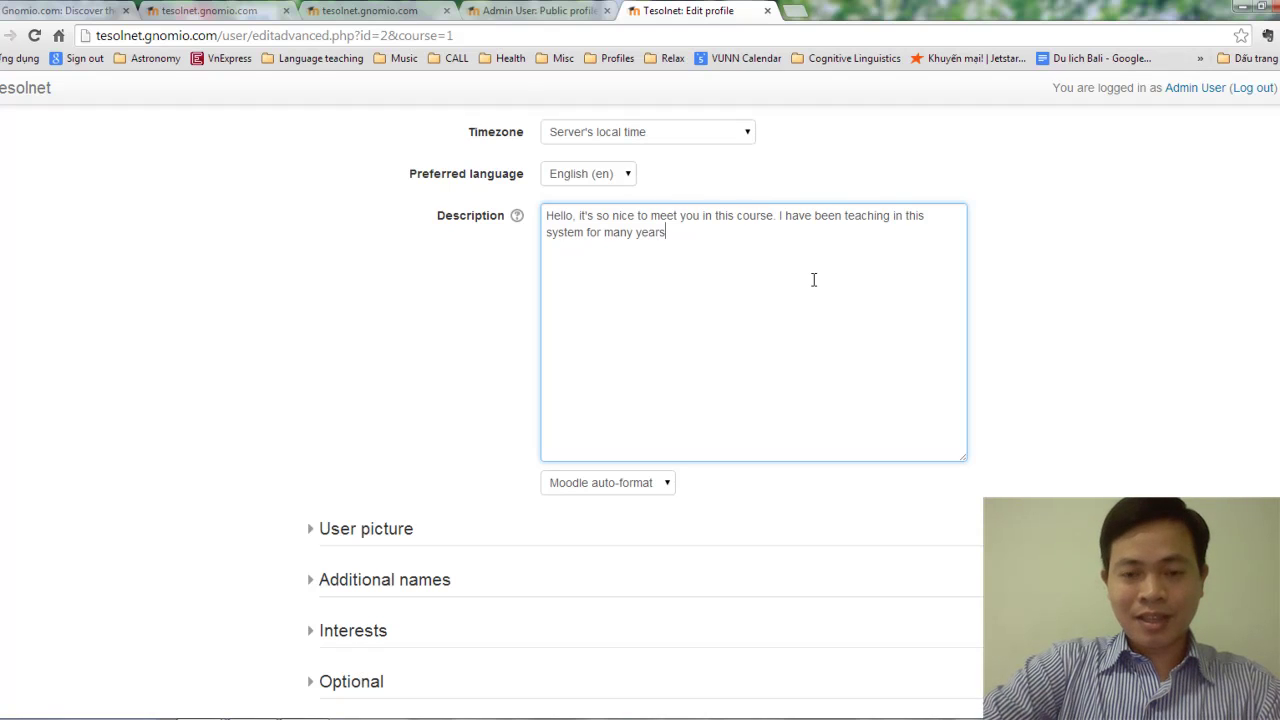
text(. In m)
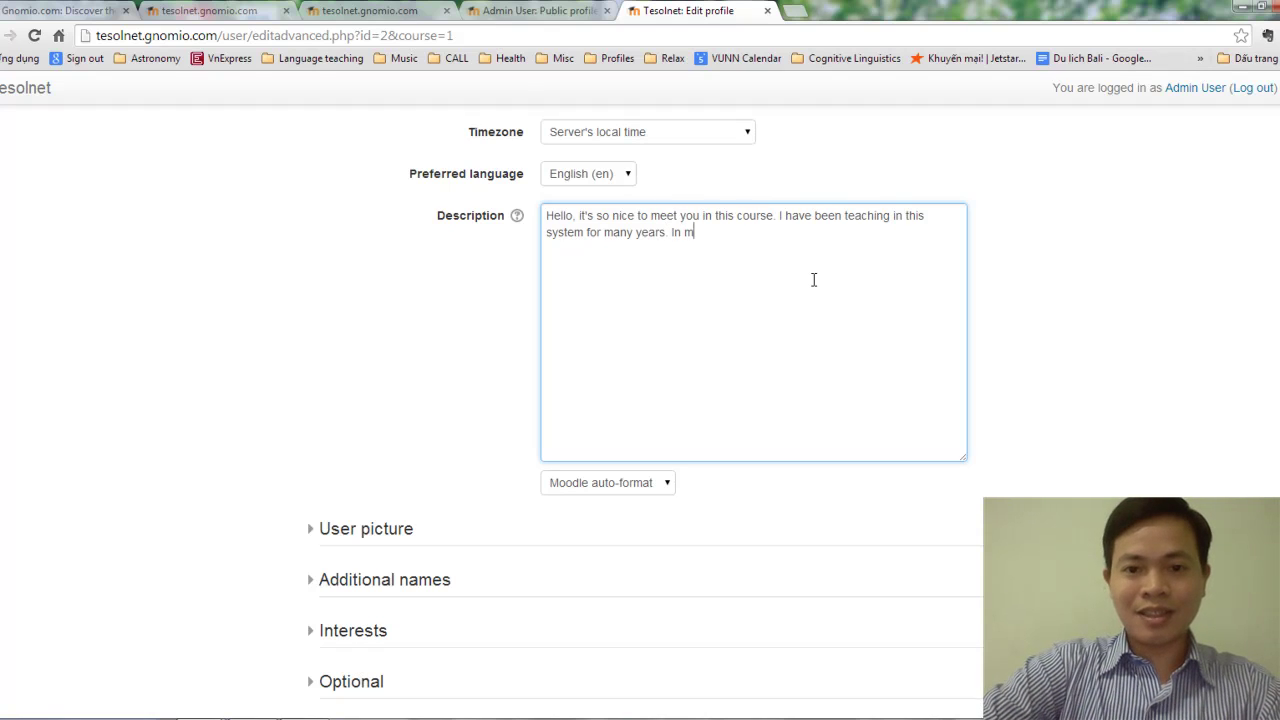
text(y free time)
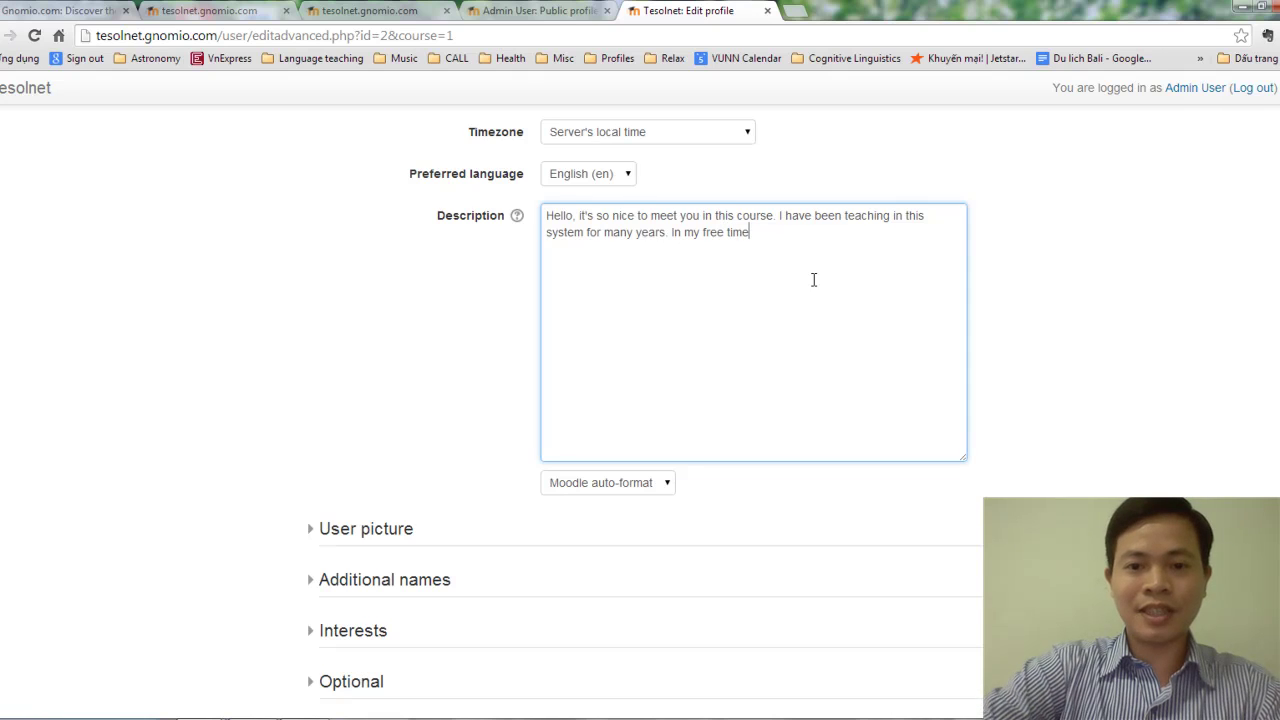
text(, I love t)
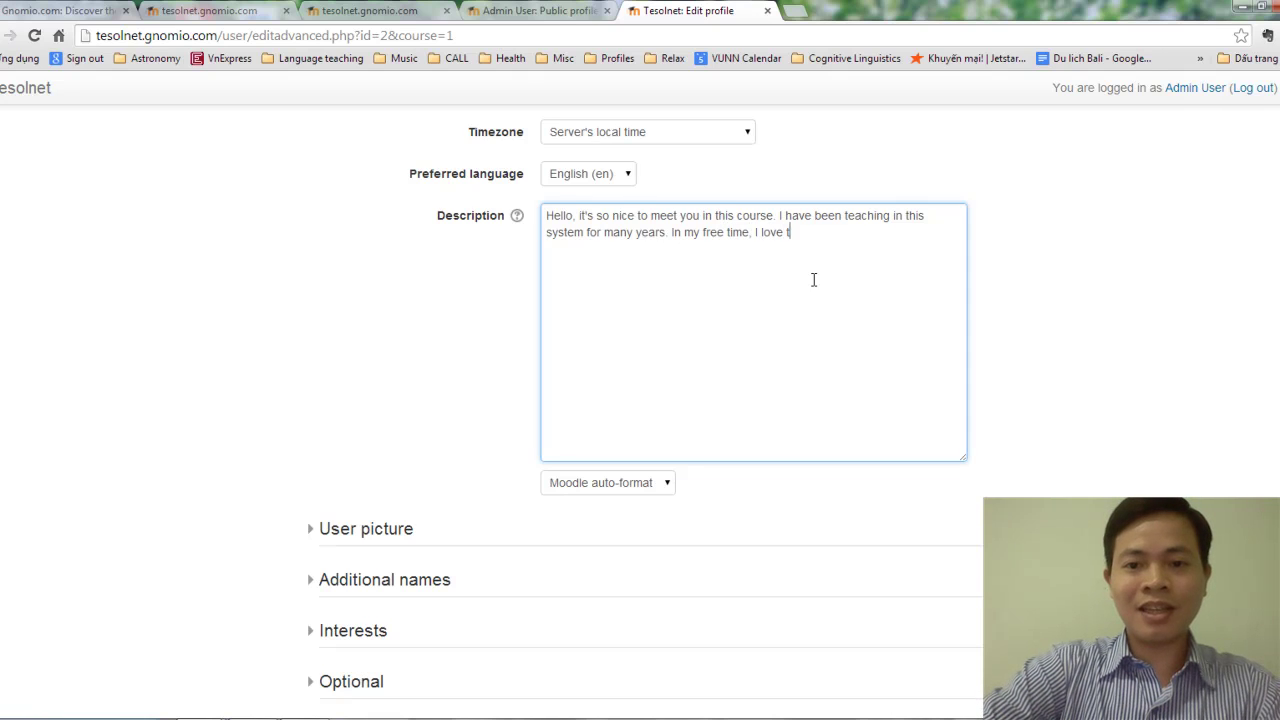
text(o play the )
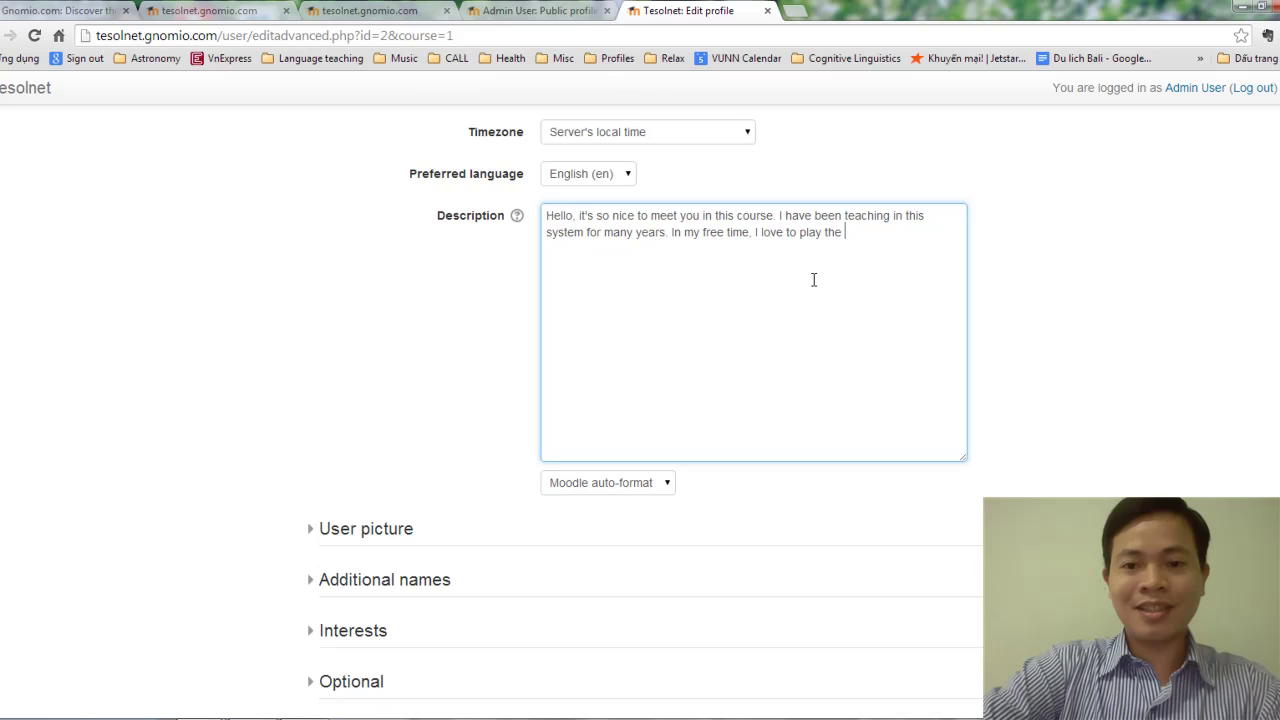
text(bam)
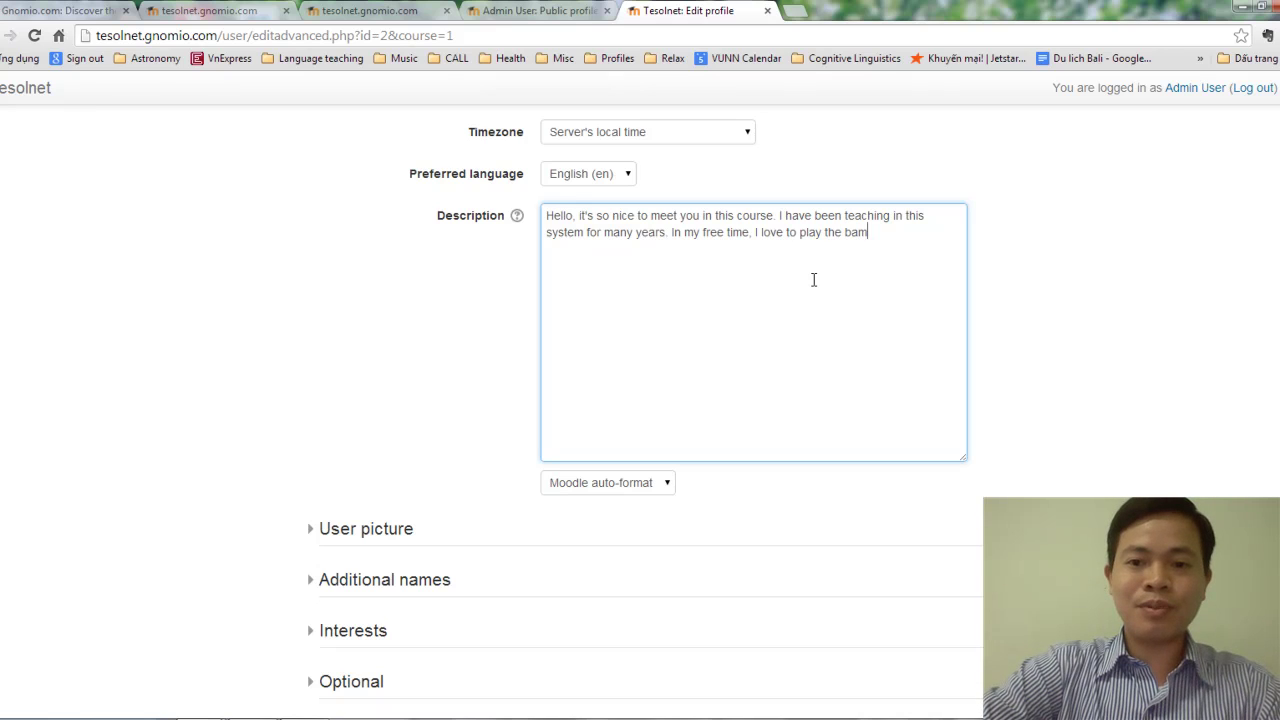
text(boo flute)
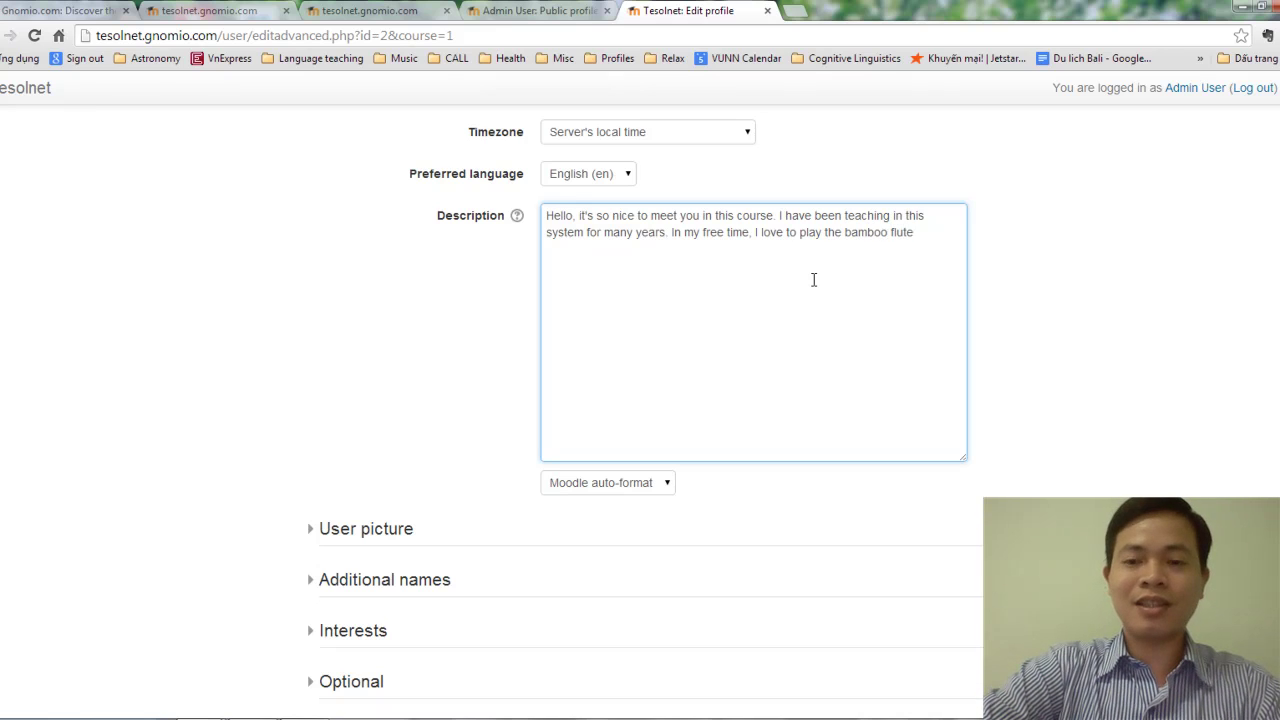
text( and )
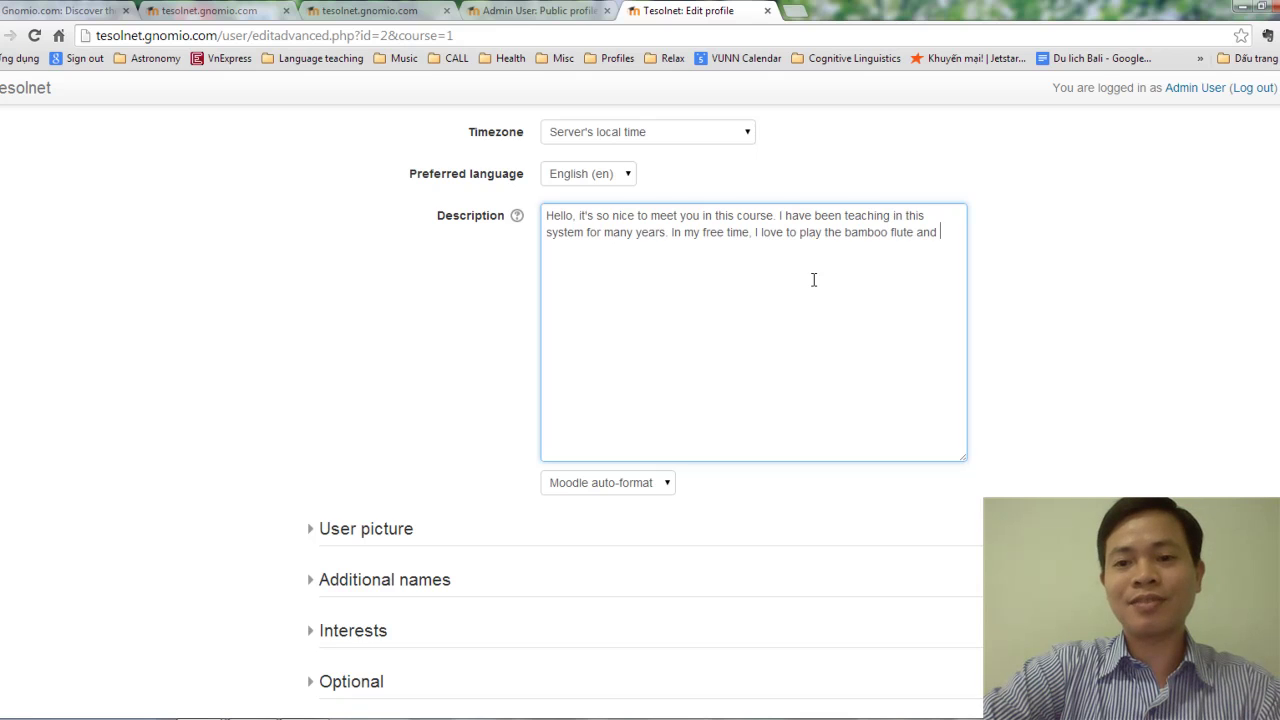
text(I)
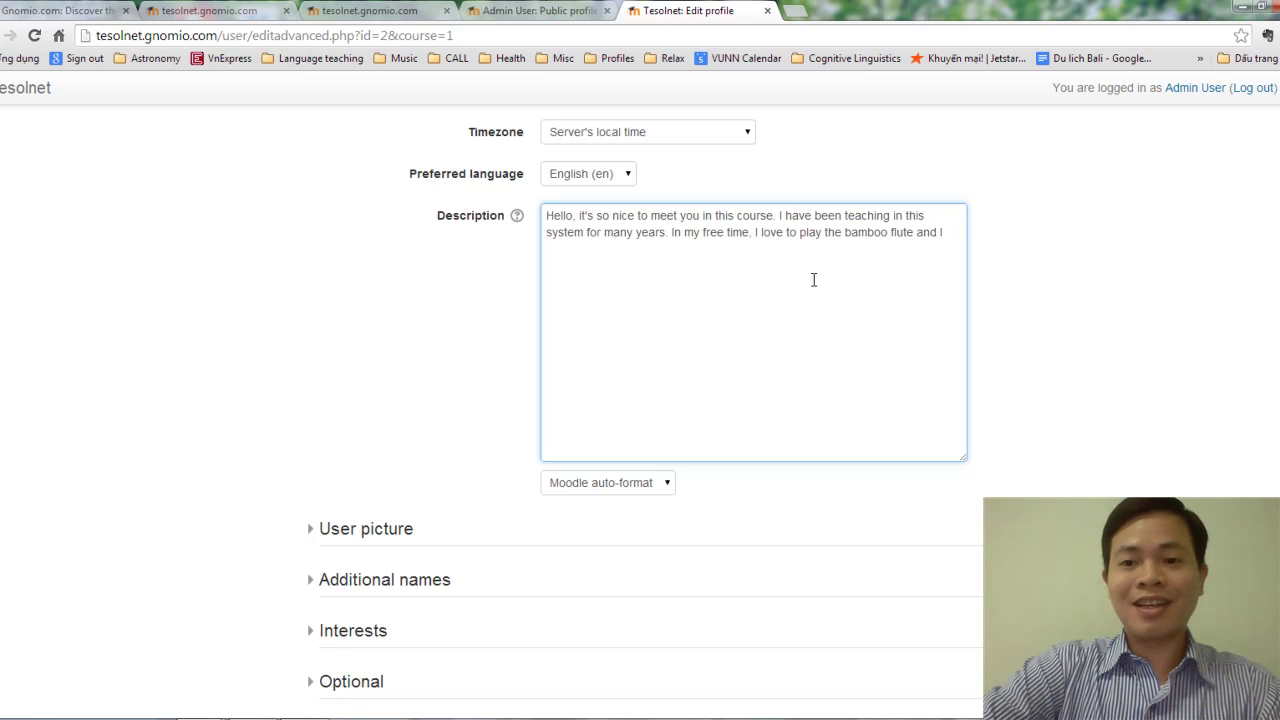
text( also do)
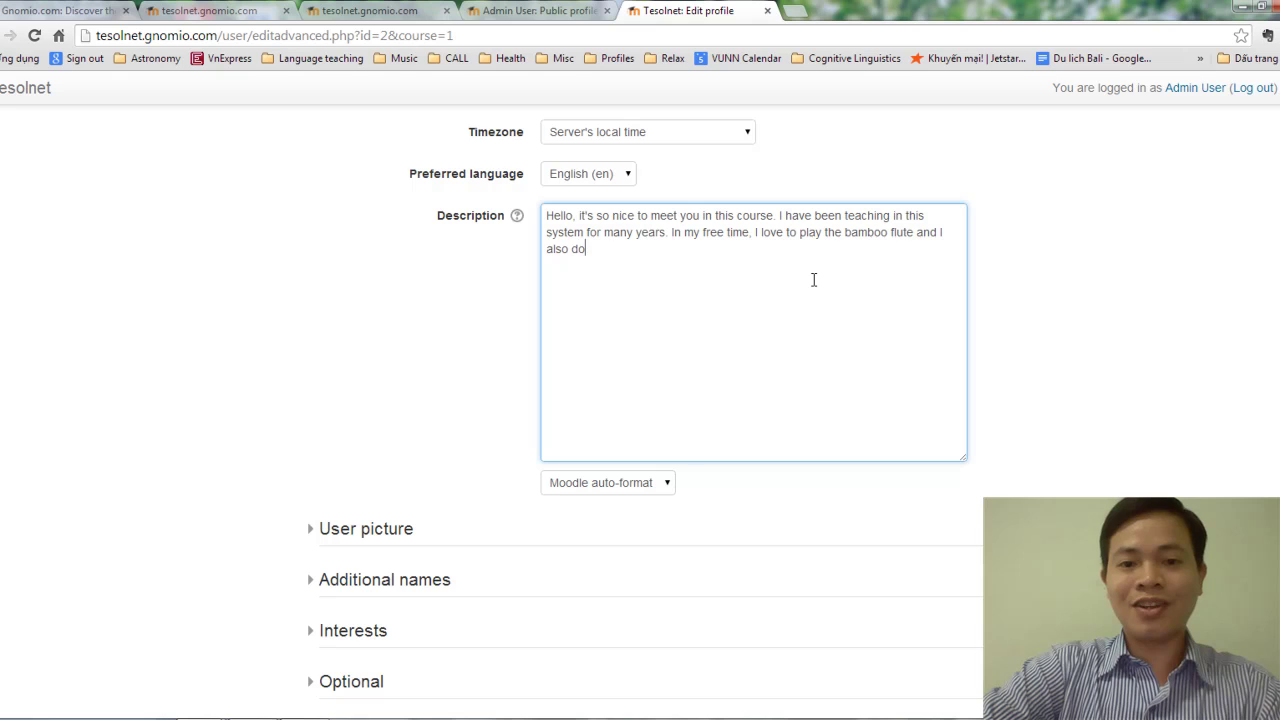
text( karate)
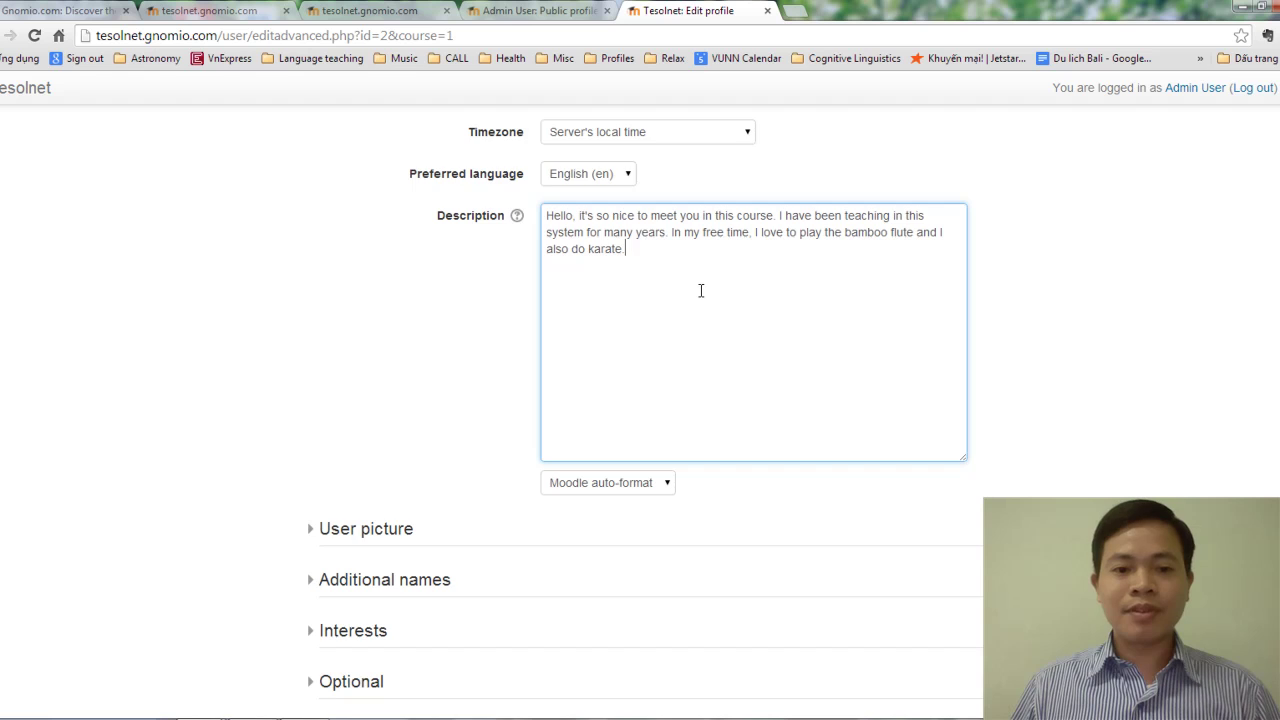
scroll(701, 290, down, 2)
scroll(681, 305, up, 2)
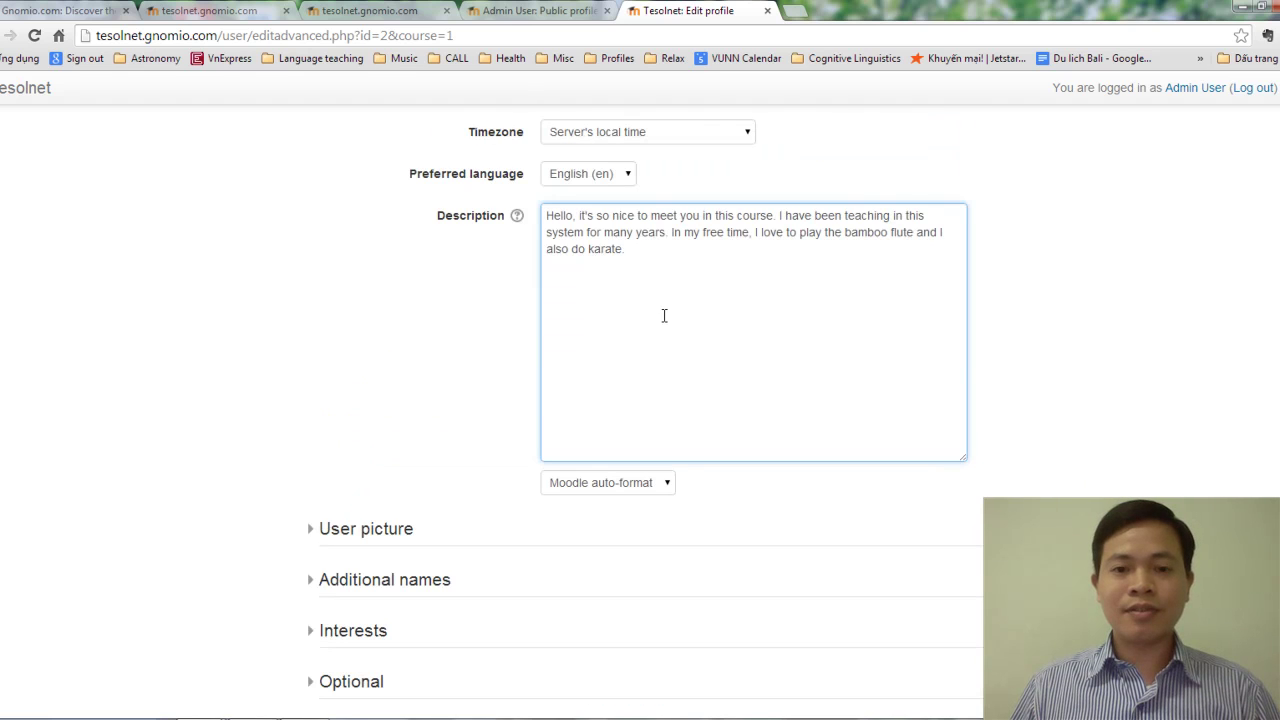
scroll(661, 318, down, 2)
scroll(660, 320, up, 2)
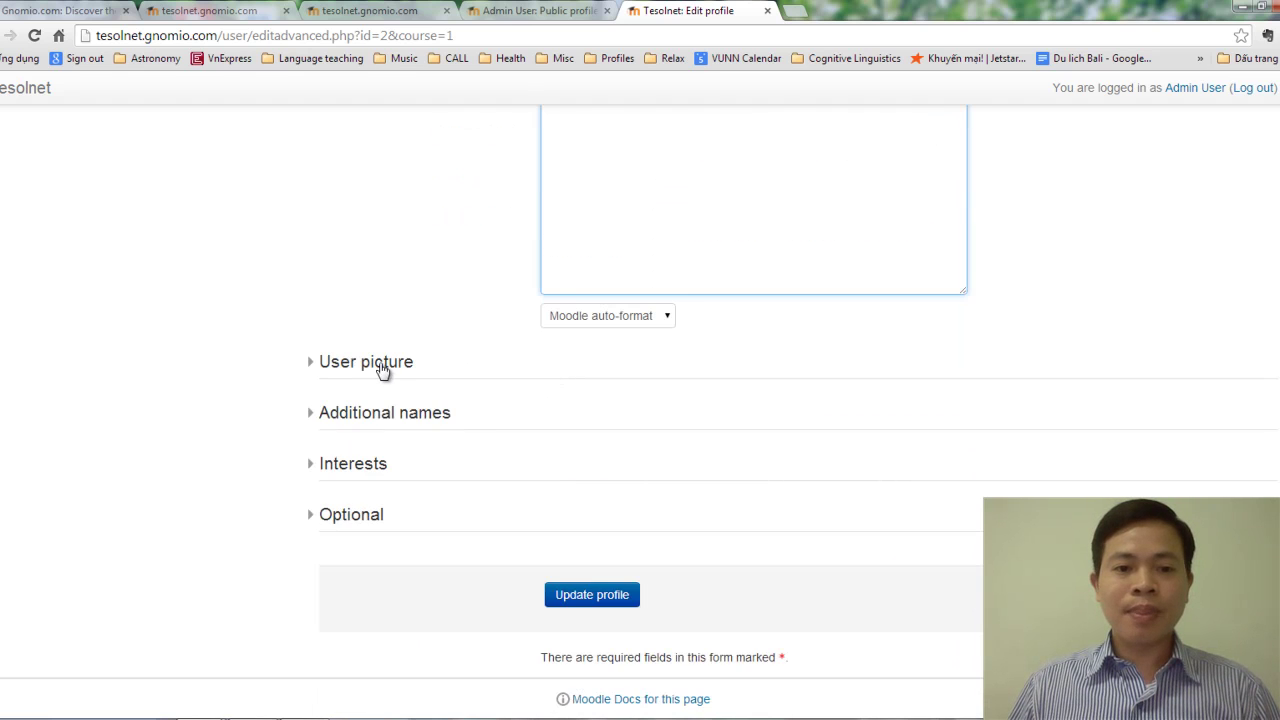
Expand User picture and open the File picker from the New picture drop zone.
click(380, 364)
scroll(600, 382, down, 2)
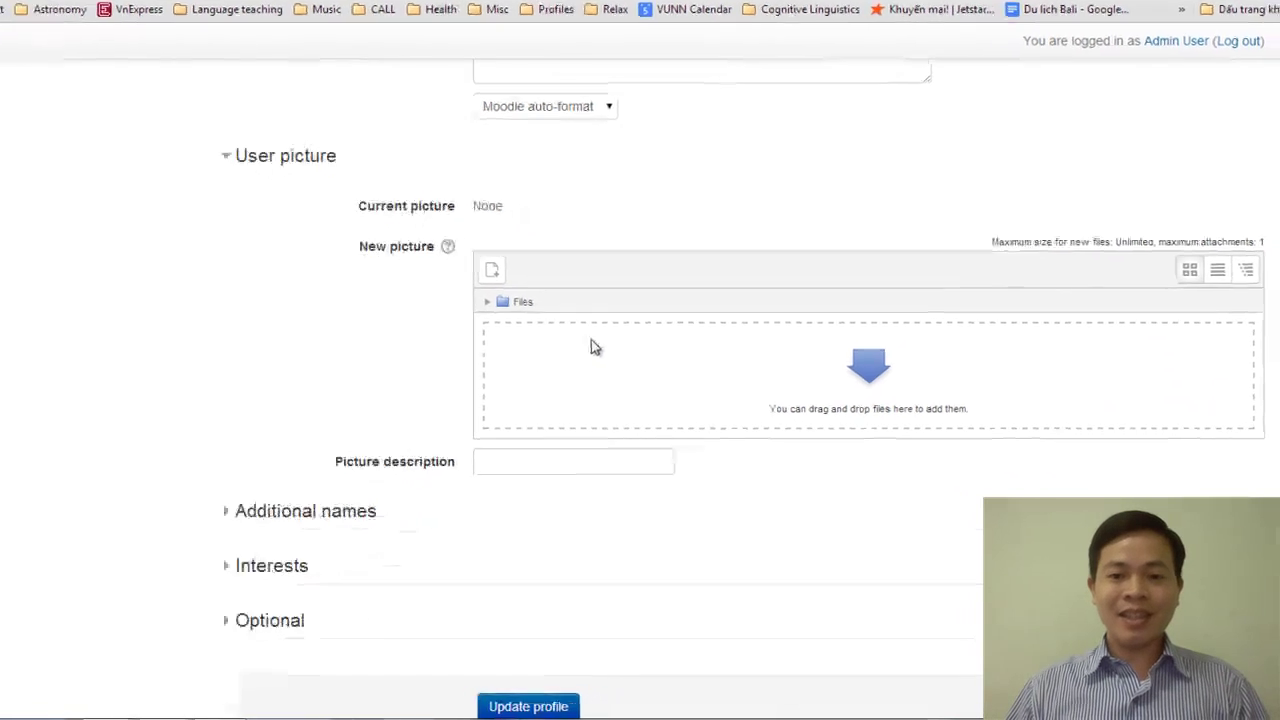
click(802, 333)
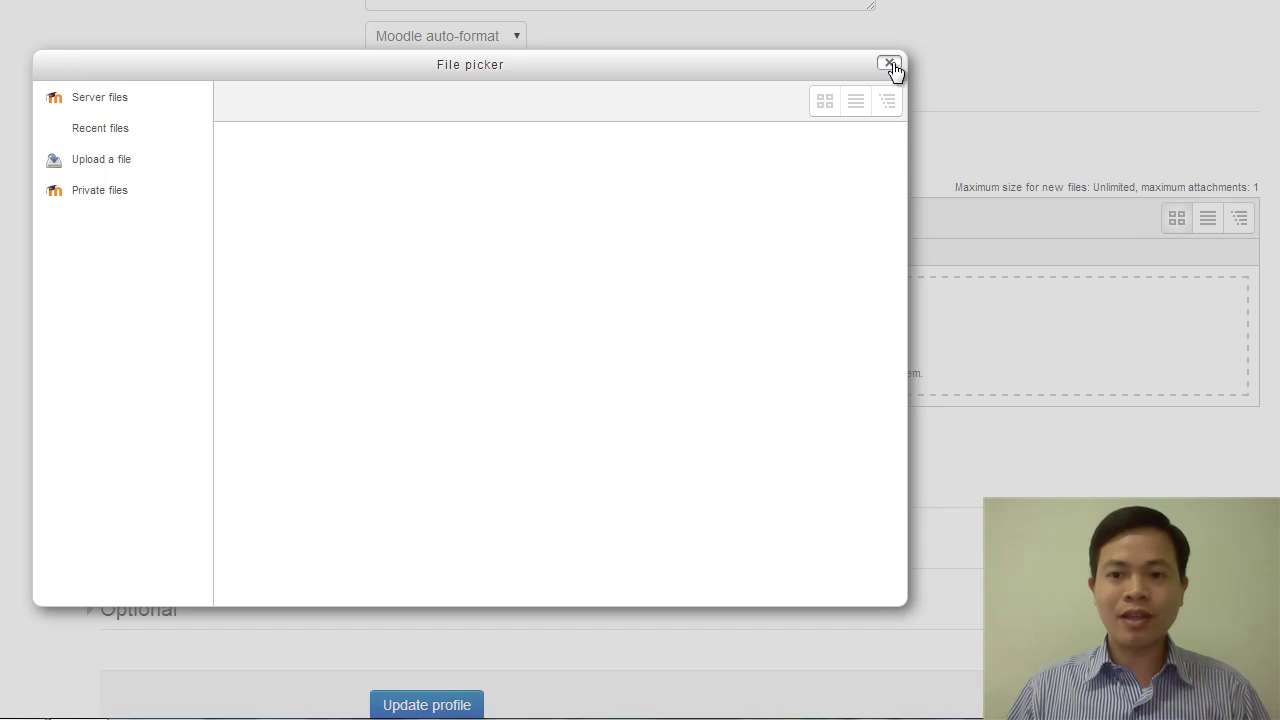
click(889, 63)
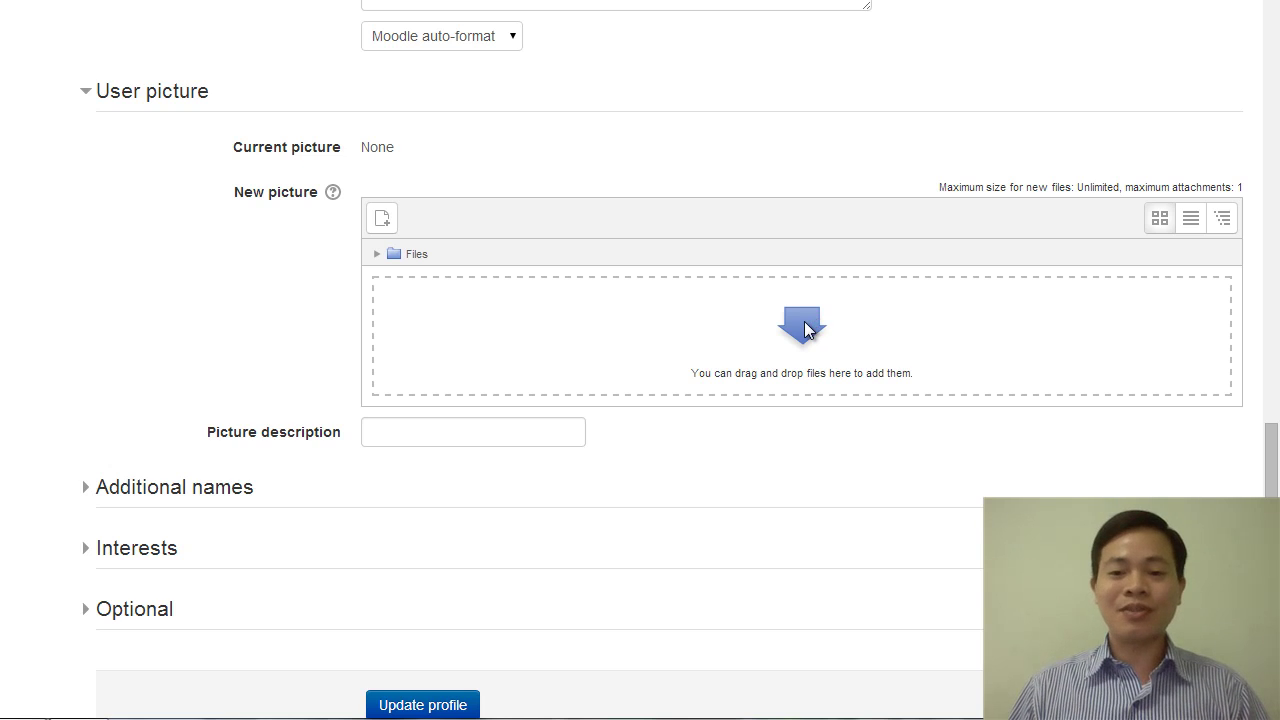
click(812, 321)
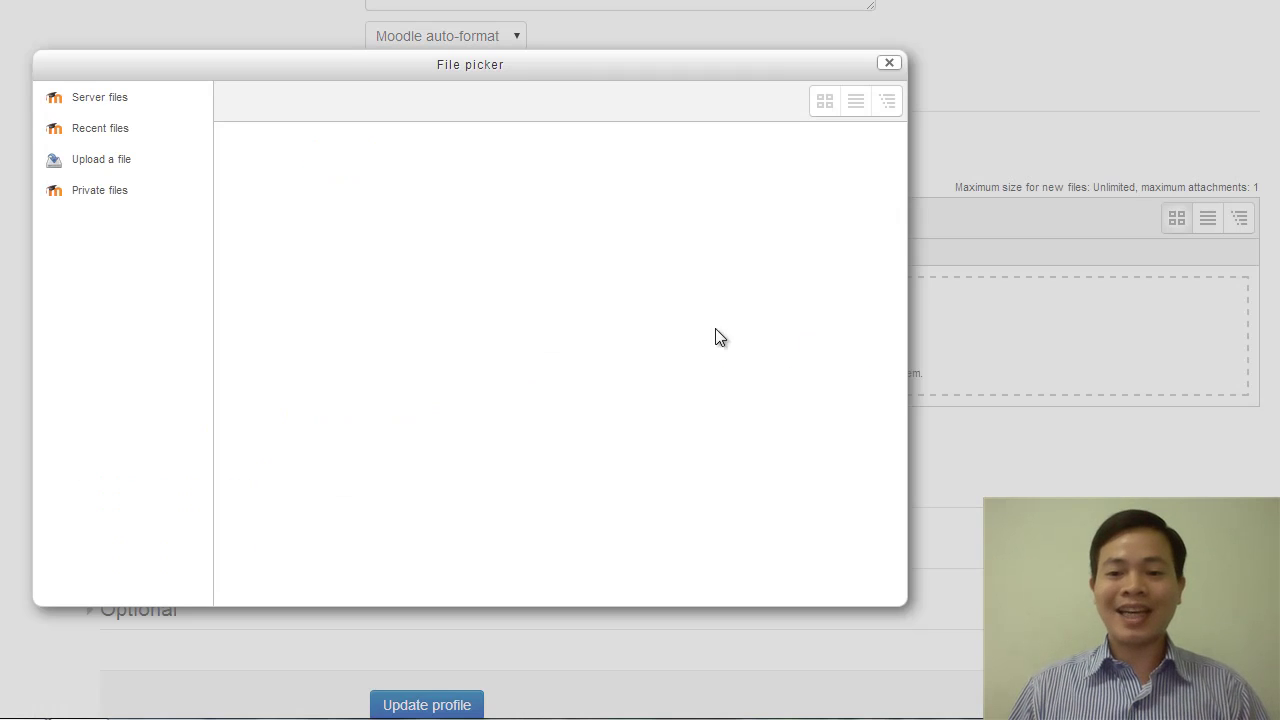
Attach 150-150.jpg from D:\Photos\Misc\Profiles in the File picker's upload form.
click(103, 160)
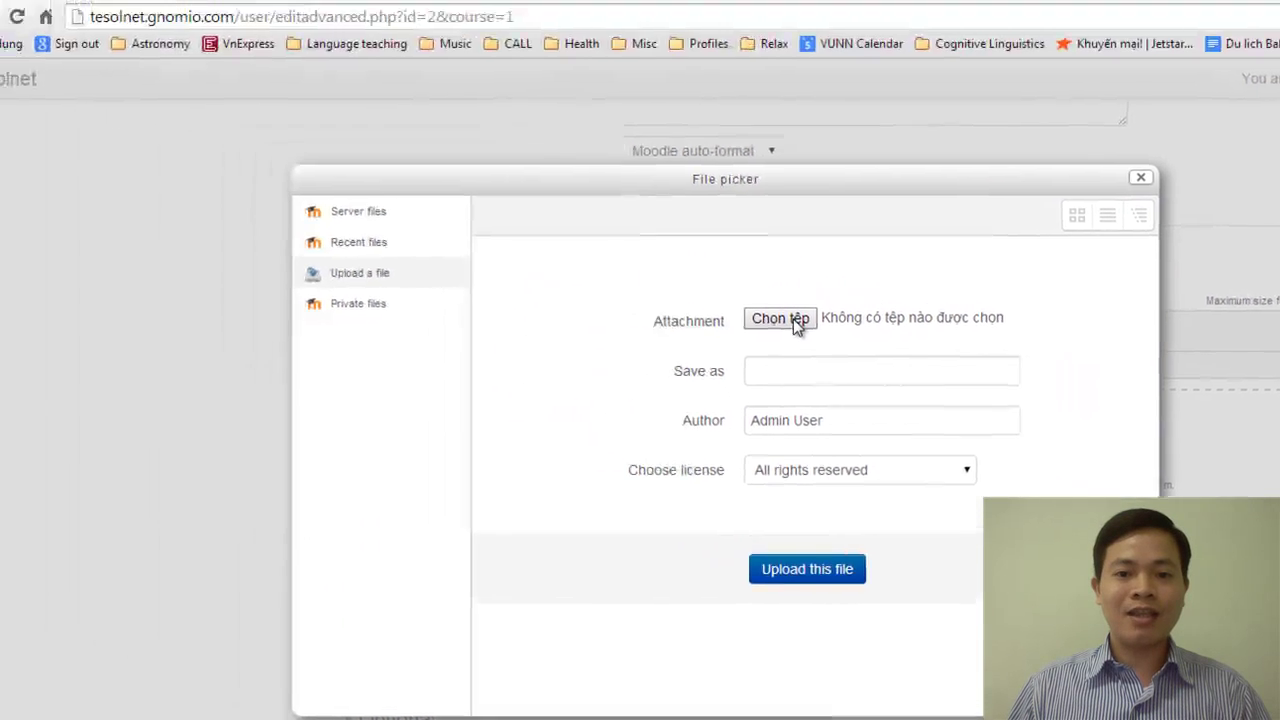
click(793, 319)
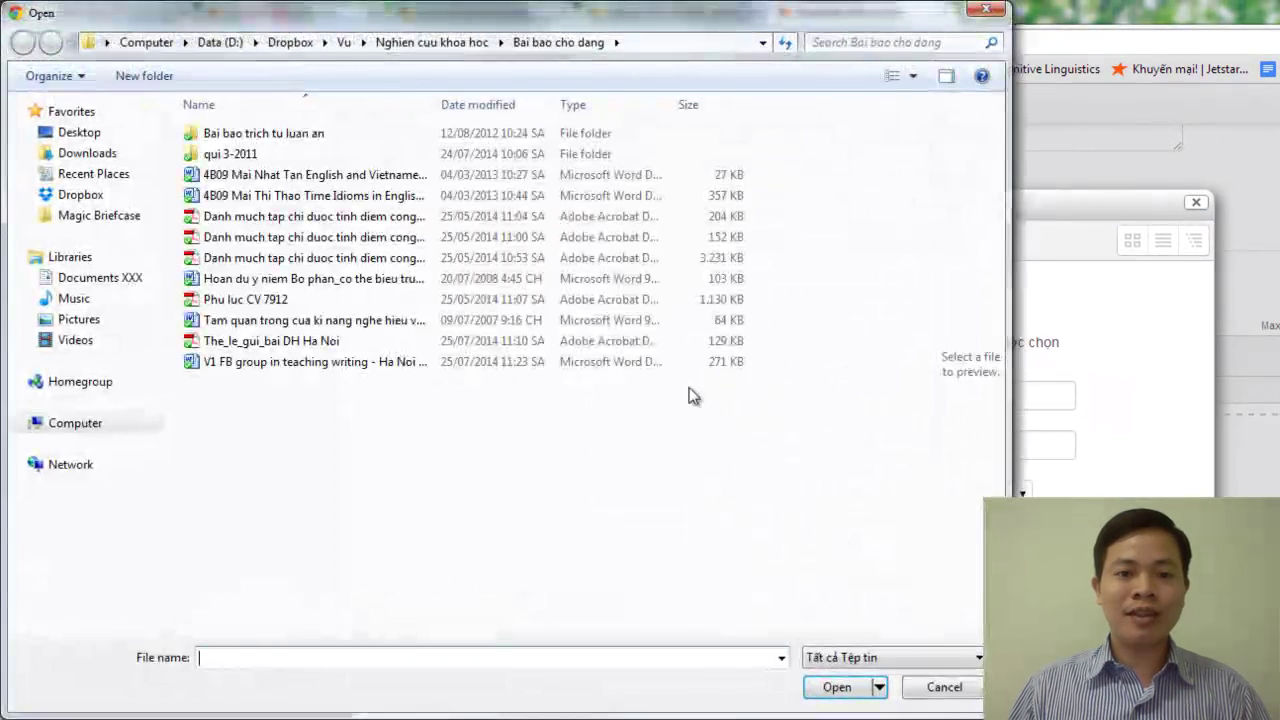
click(222, 43)
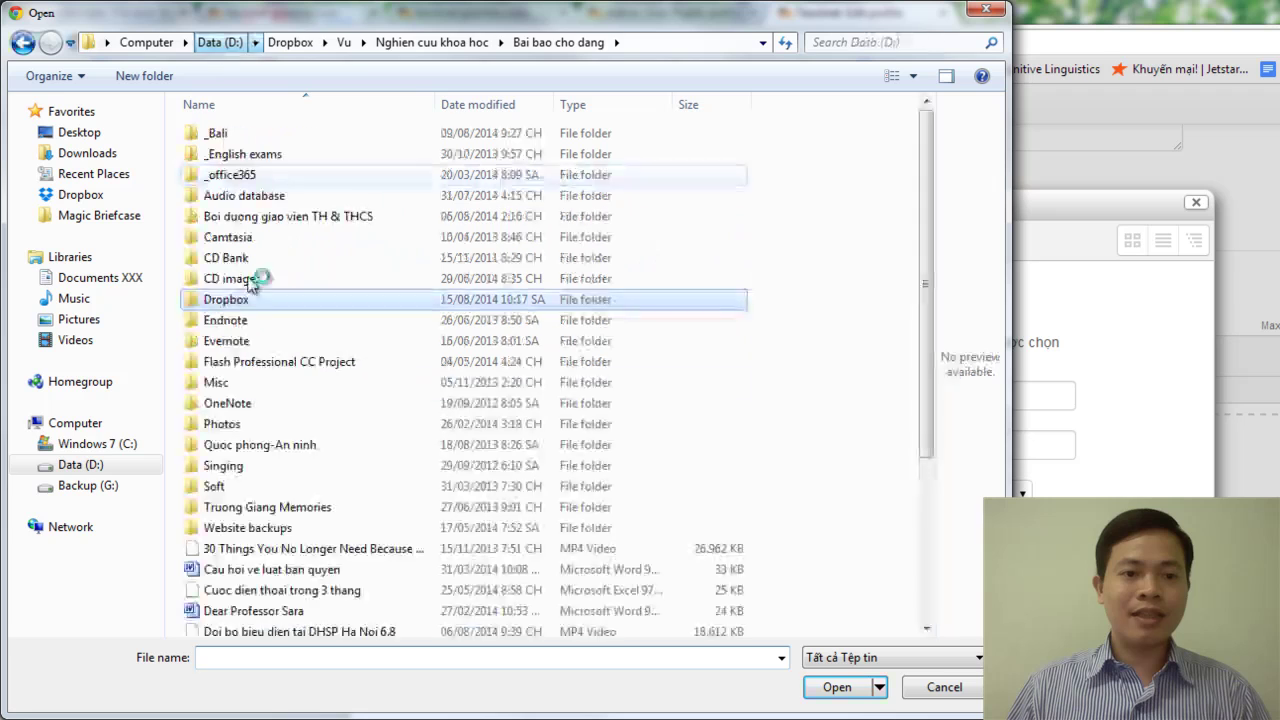
double_click(228, 382)
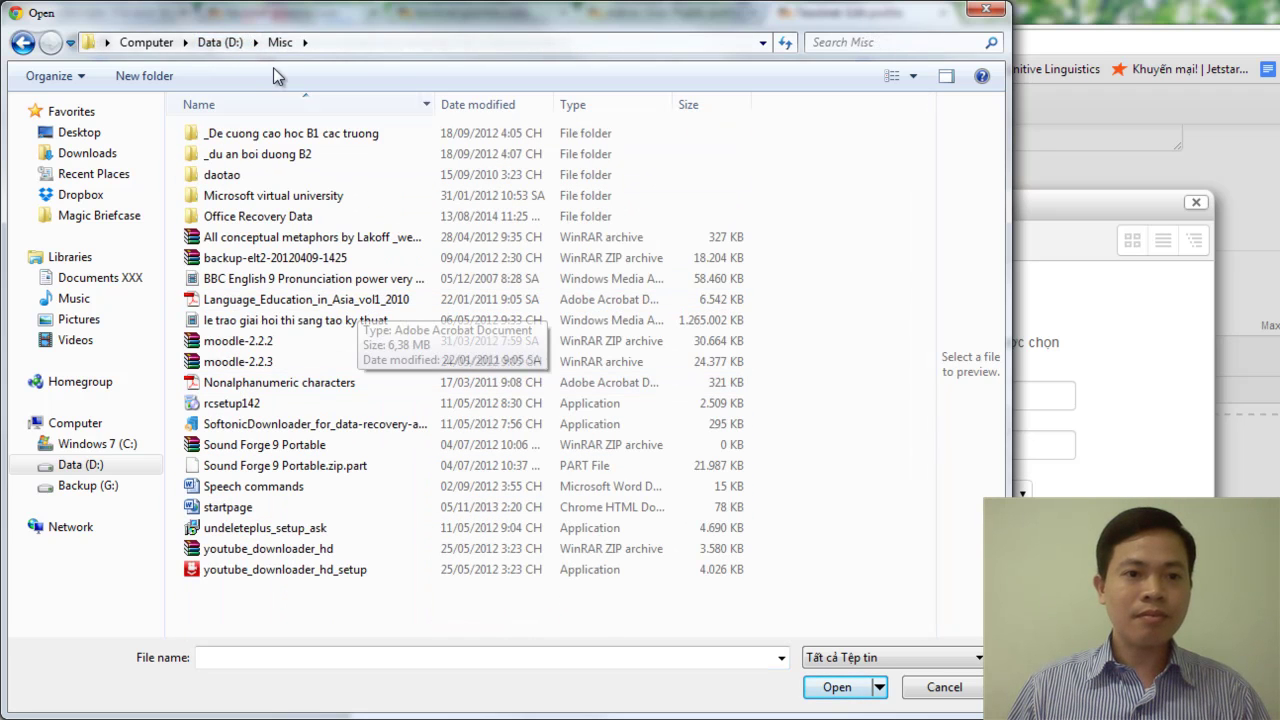
click(220, 42)
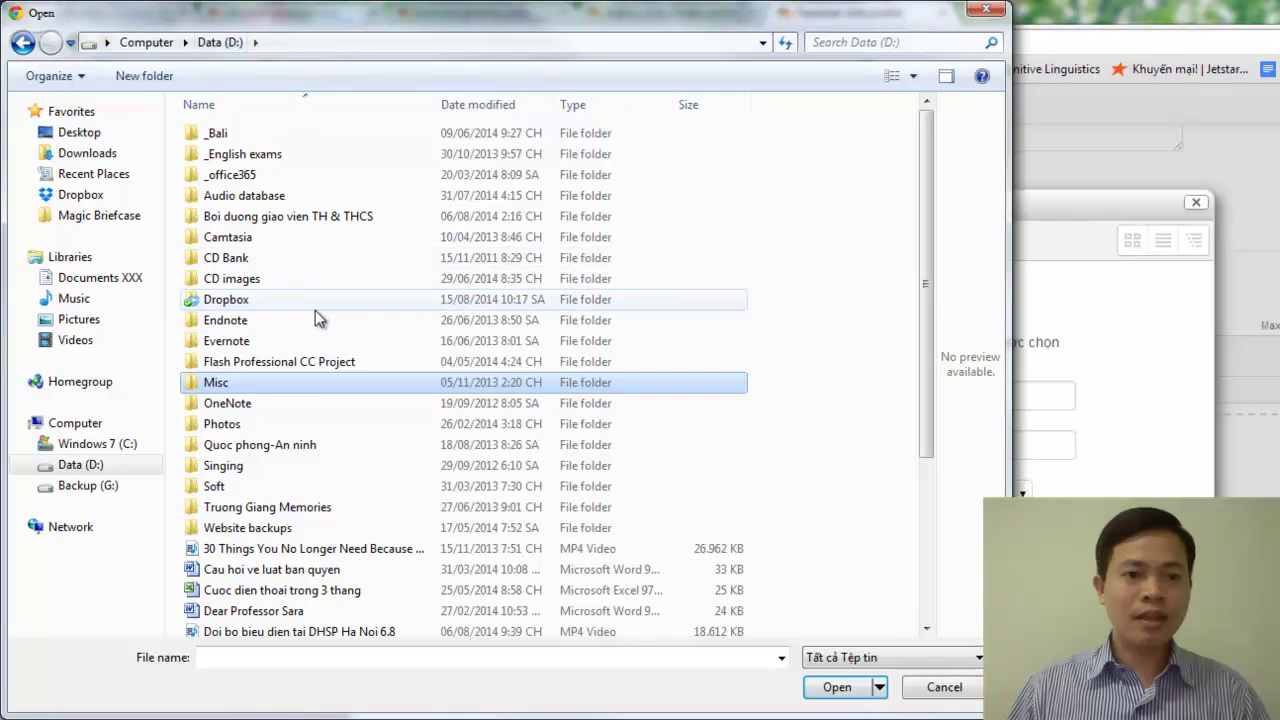
double_click(228, 425)
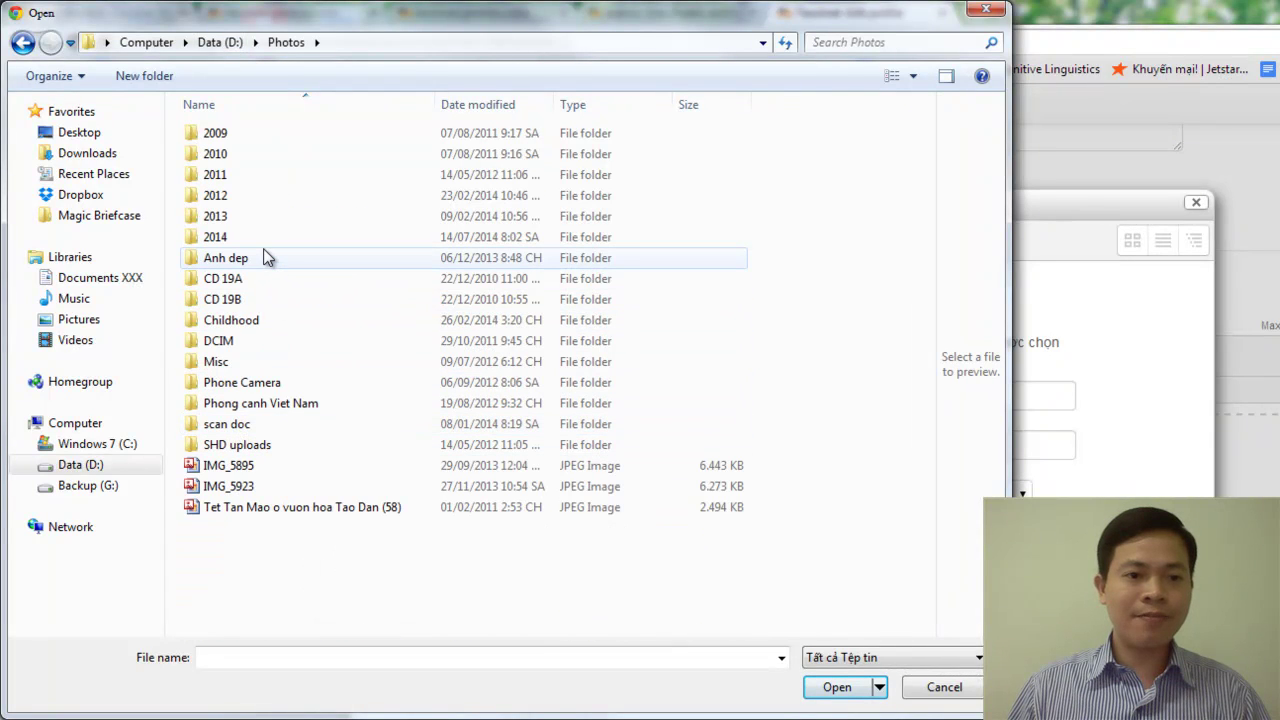
double_click(216, 362)
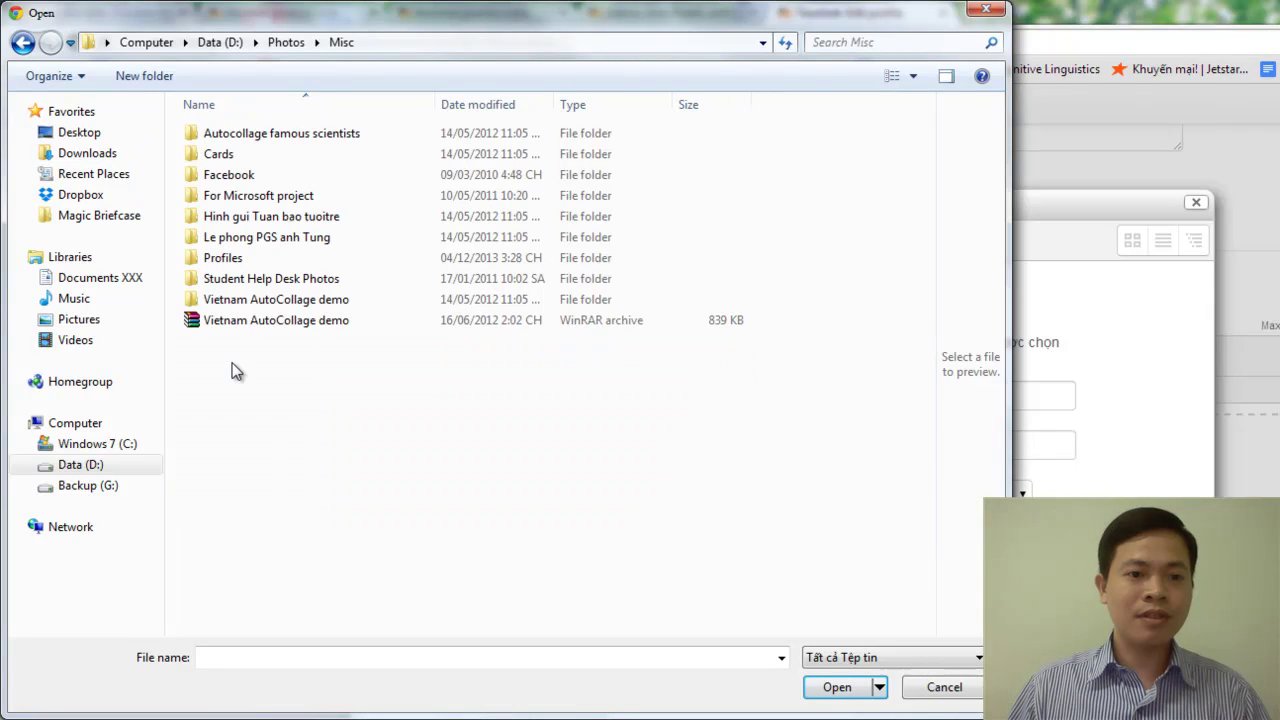
double_click(252, 259)
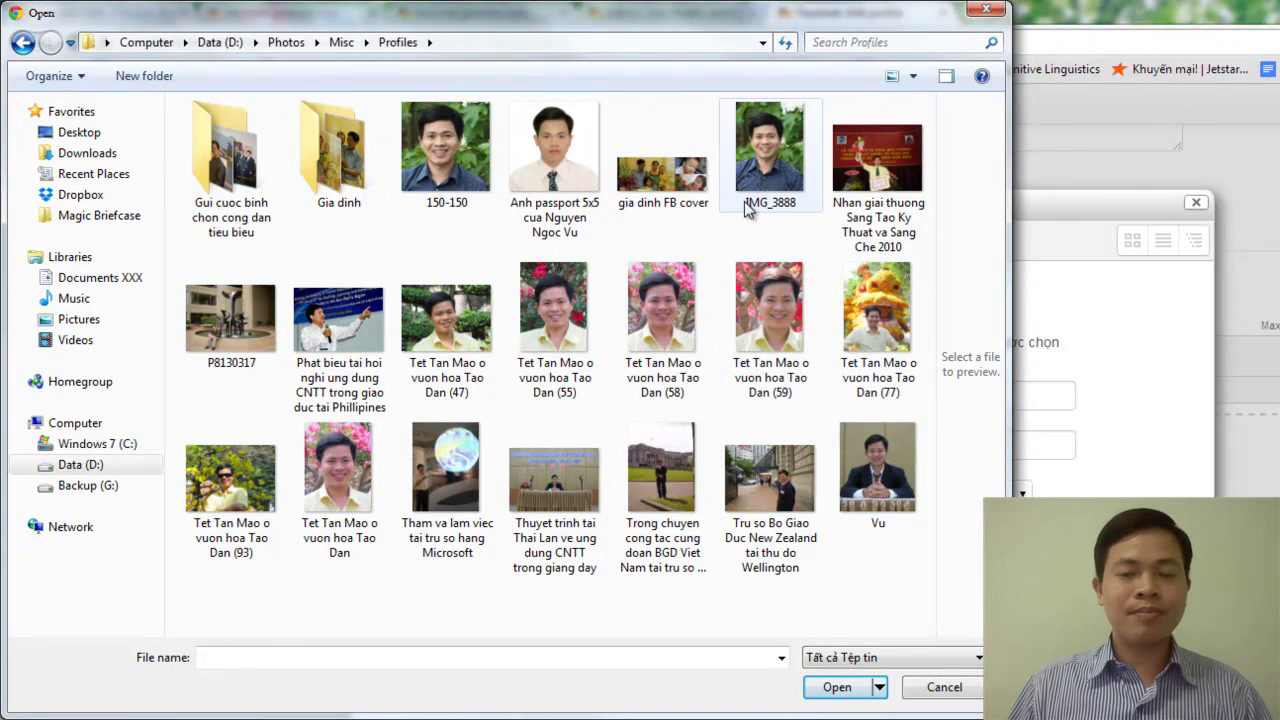
click(447, 147)
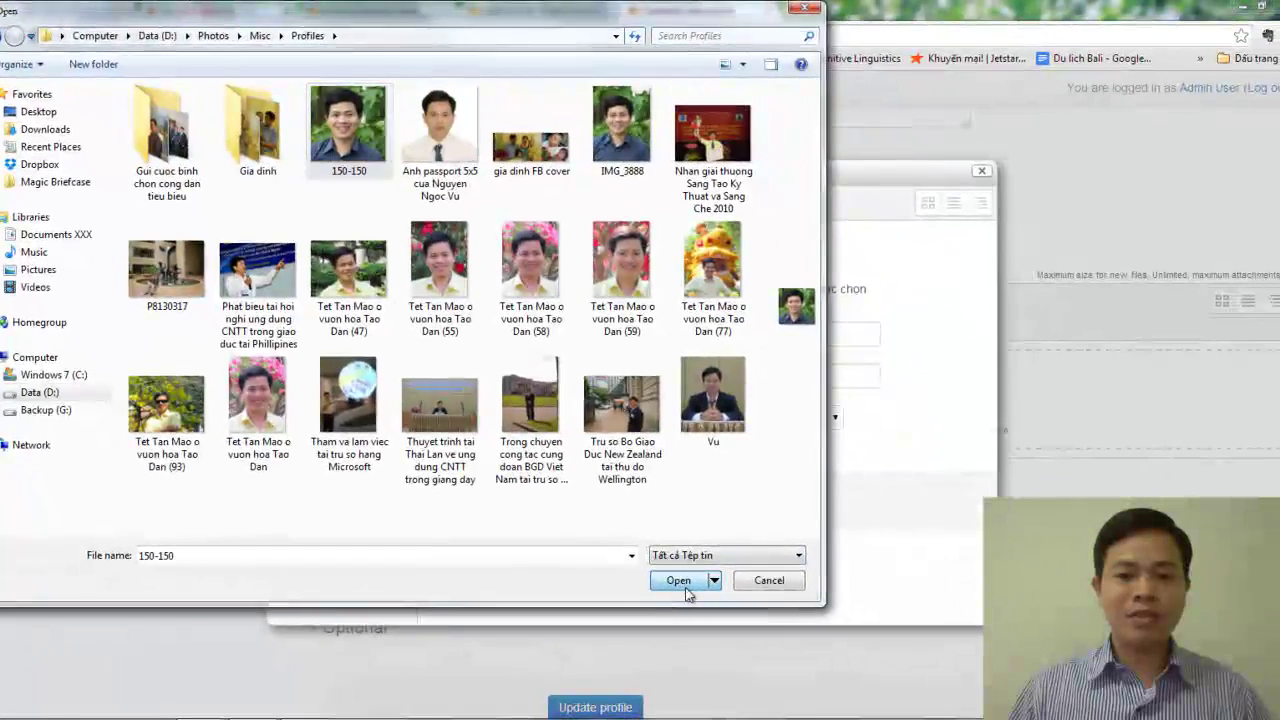
click(687, 590)
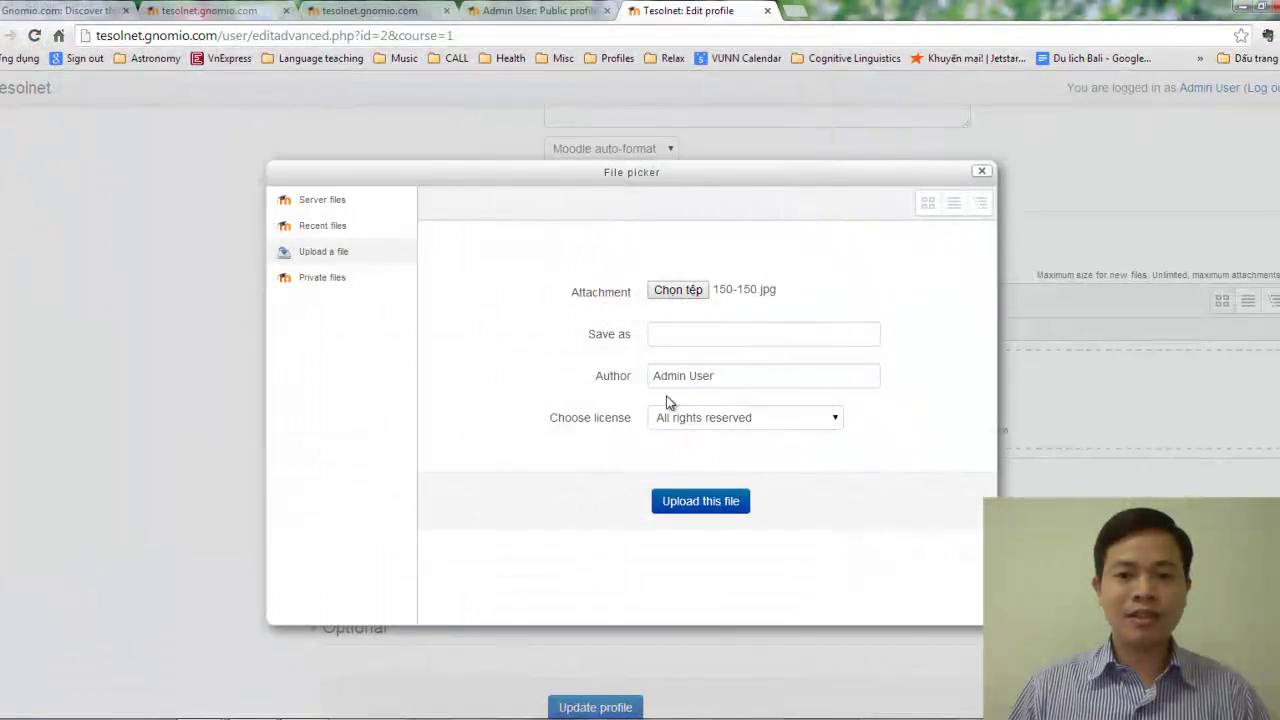
Upload 150-150.jpg into the New picture area.
click(724, 505)
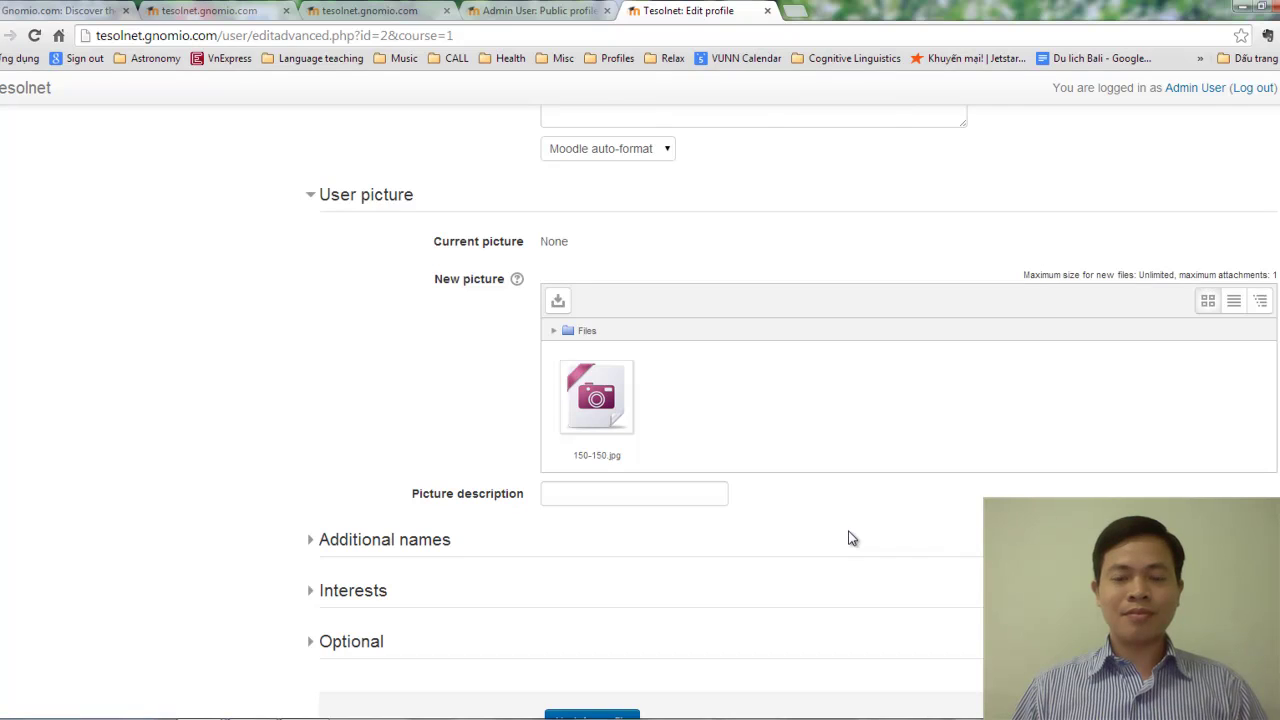
Enter the picture description 'This is me in Taiwan with hakkai tung flowers'.
click(651, 499)
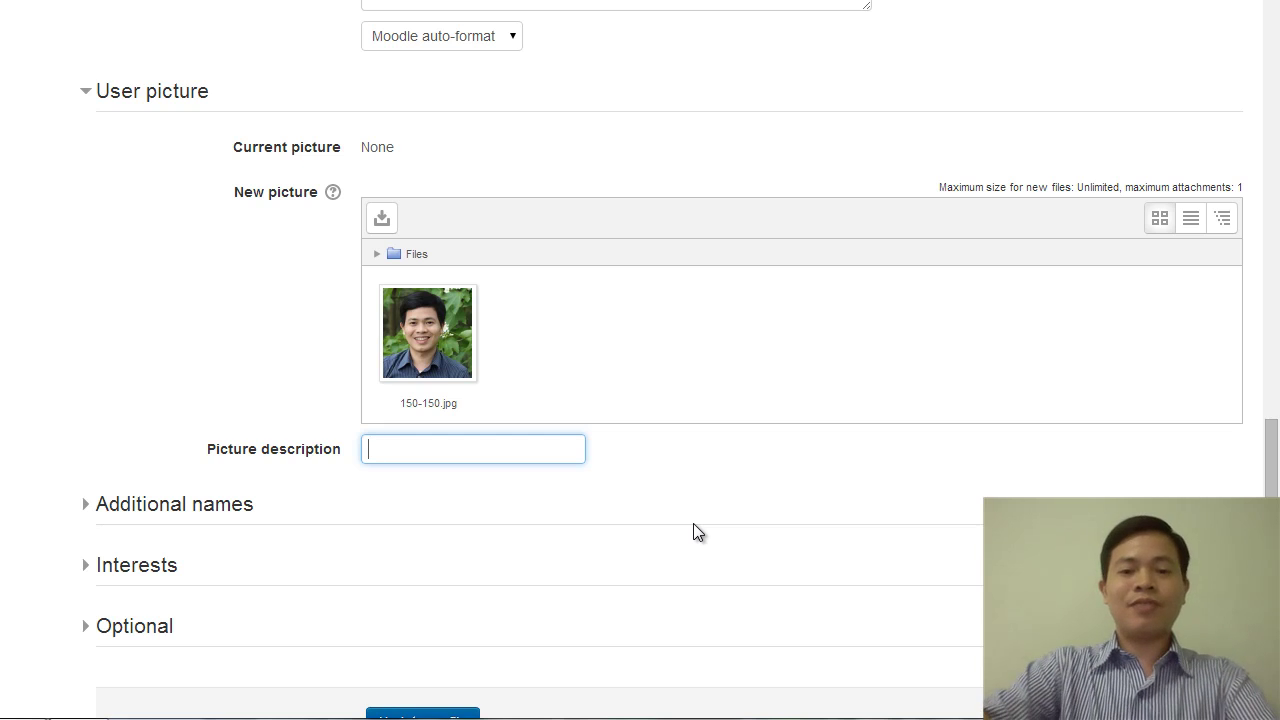
text(Thi)
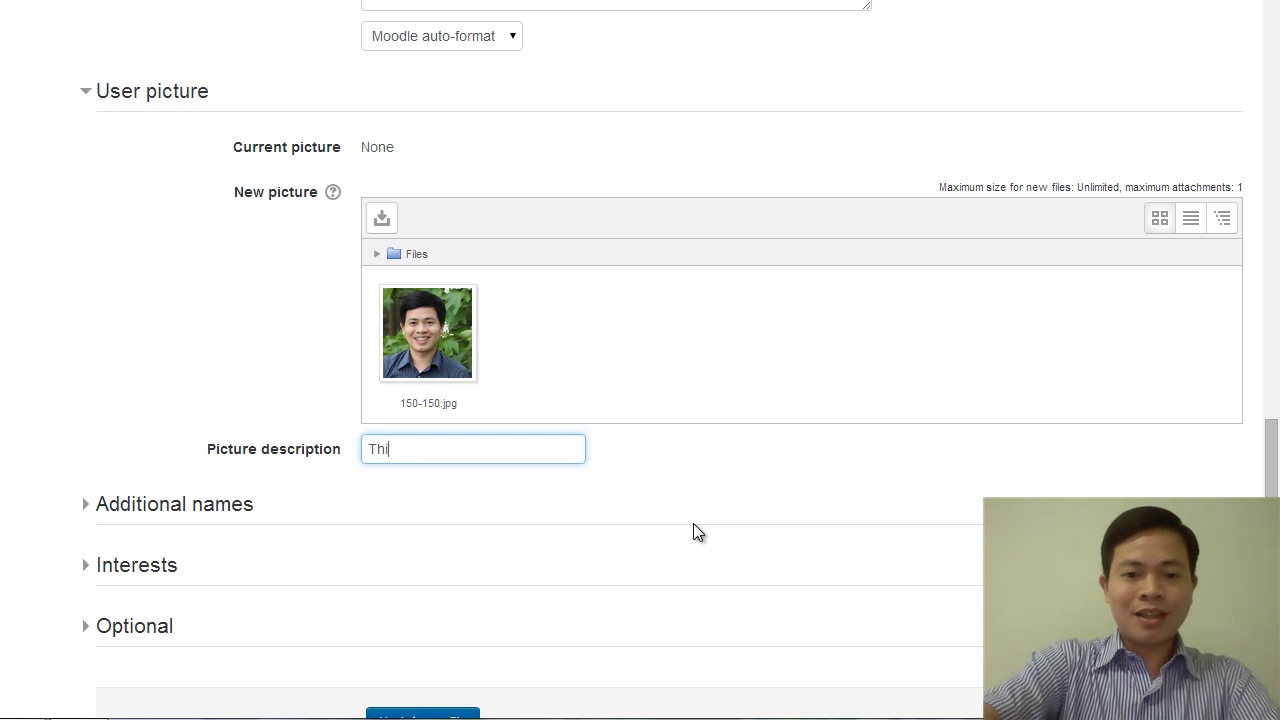
text(s is me in )
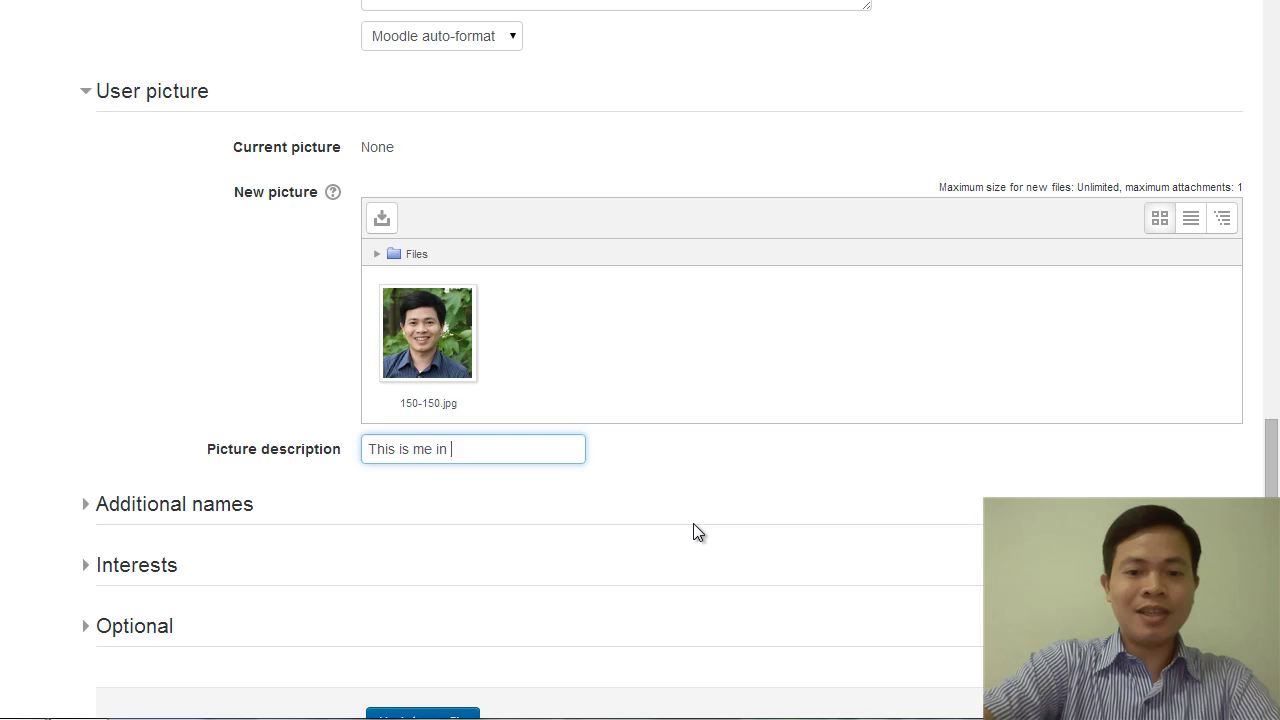
text(Taiwan with)
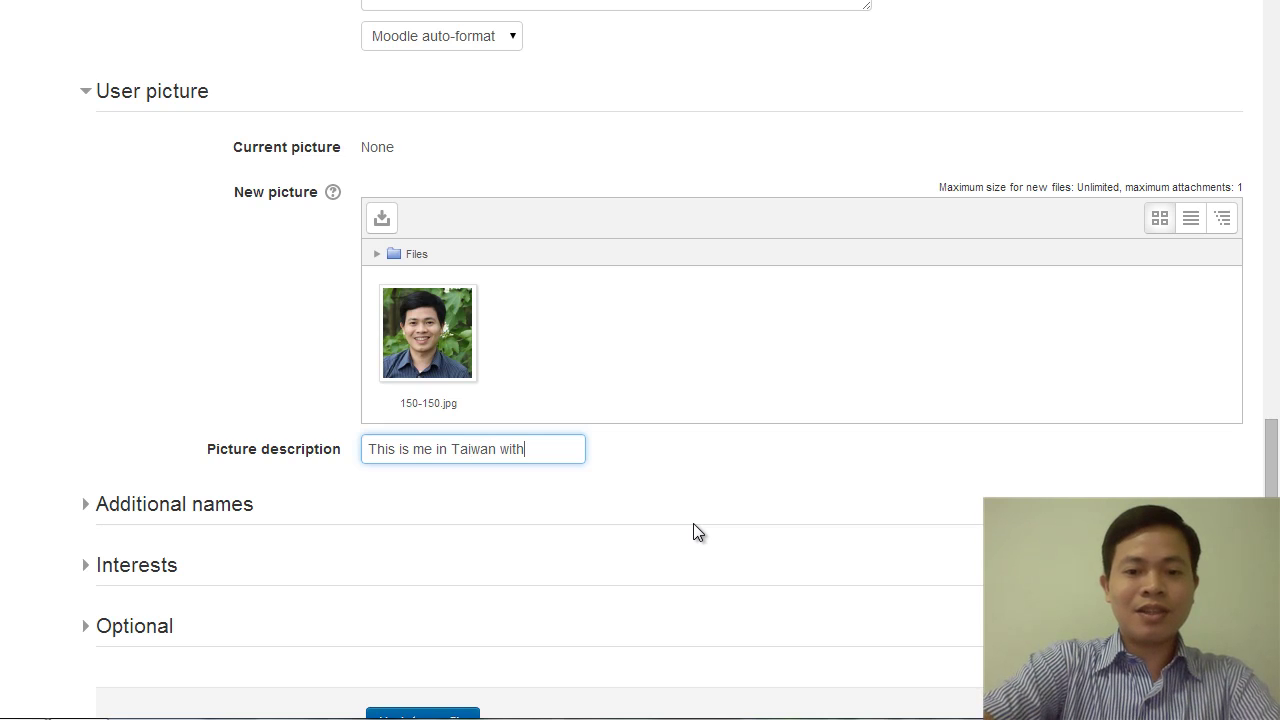
text( hak)
key(BackSpace)
text(hakka)
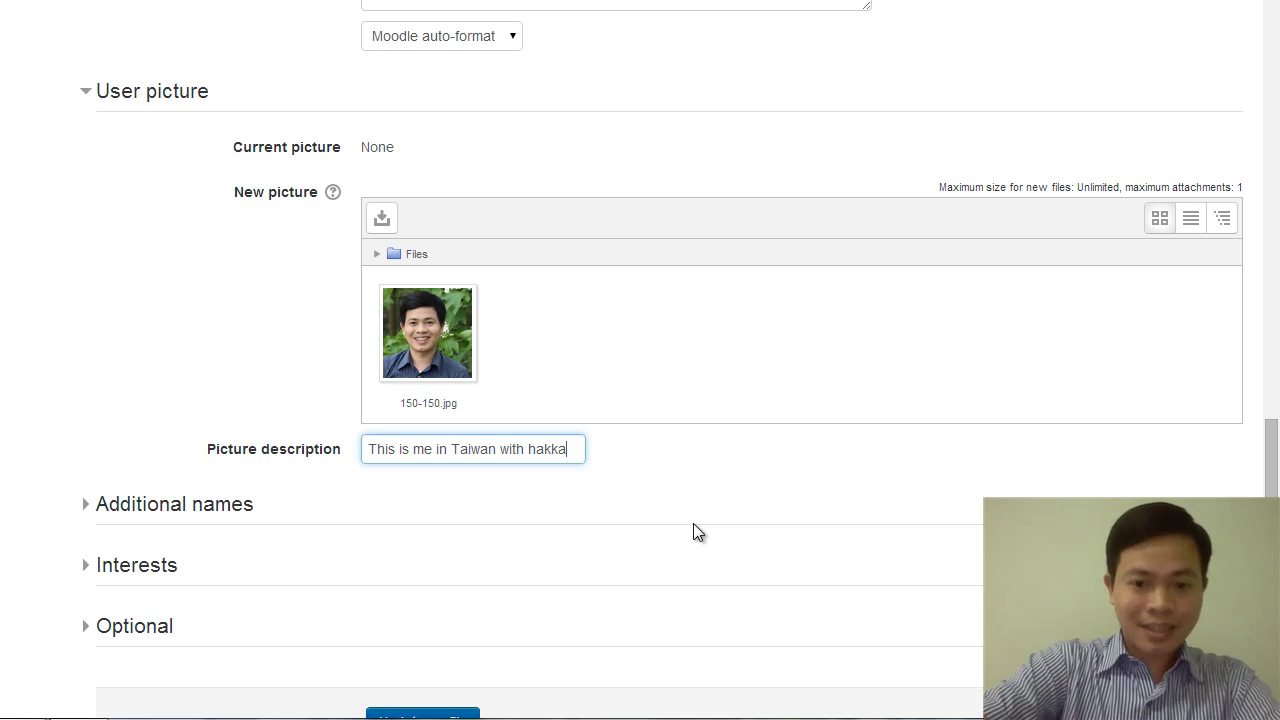
key(BackSpace)
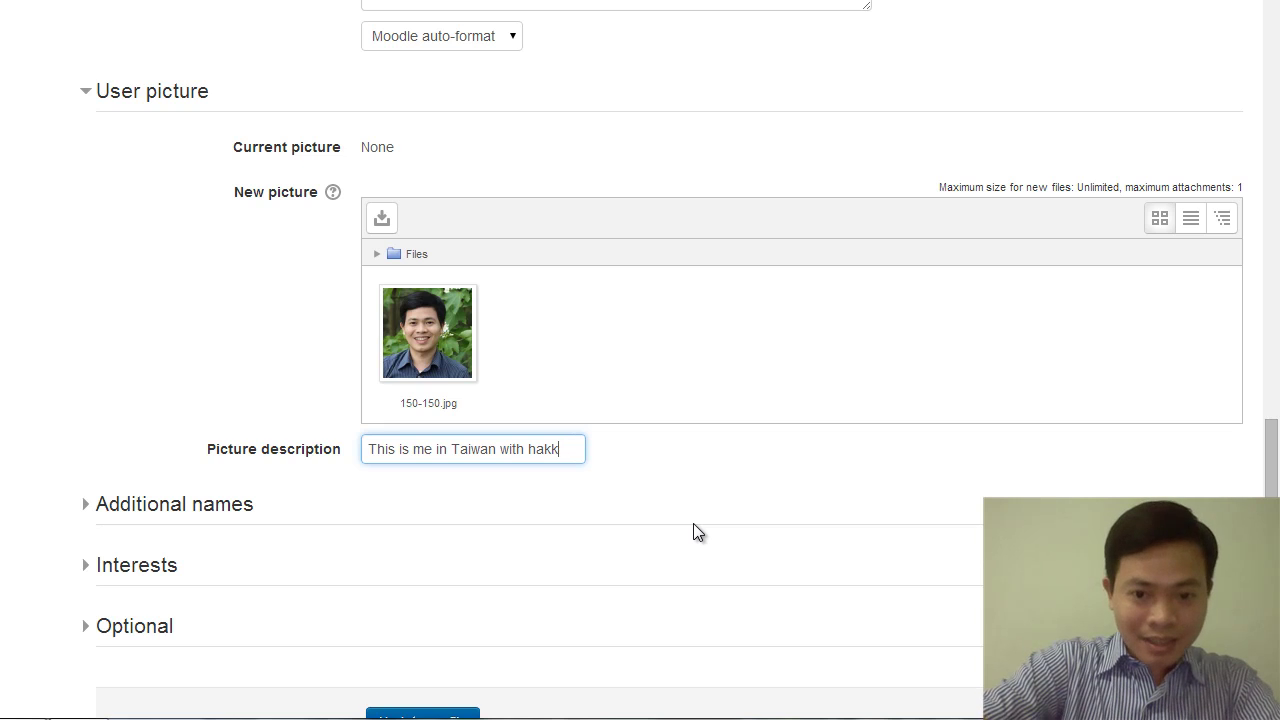
text(ai tun)
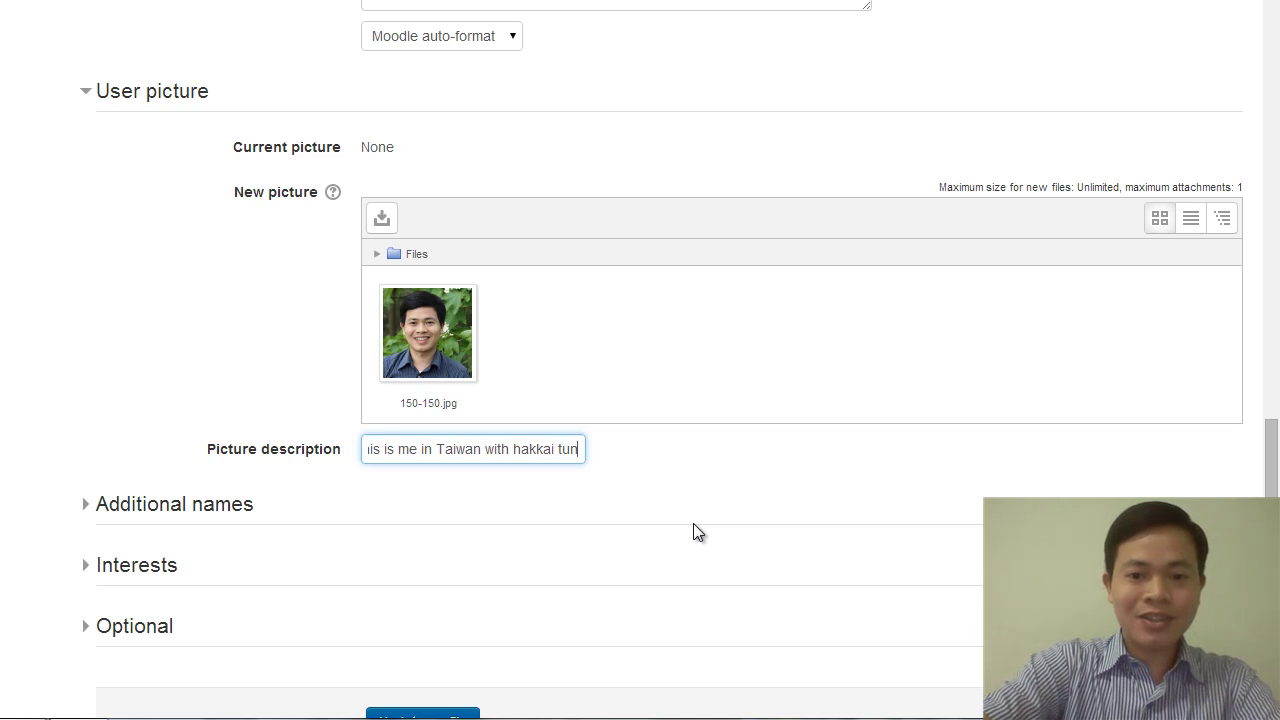
text(g fl)
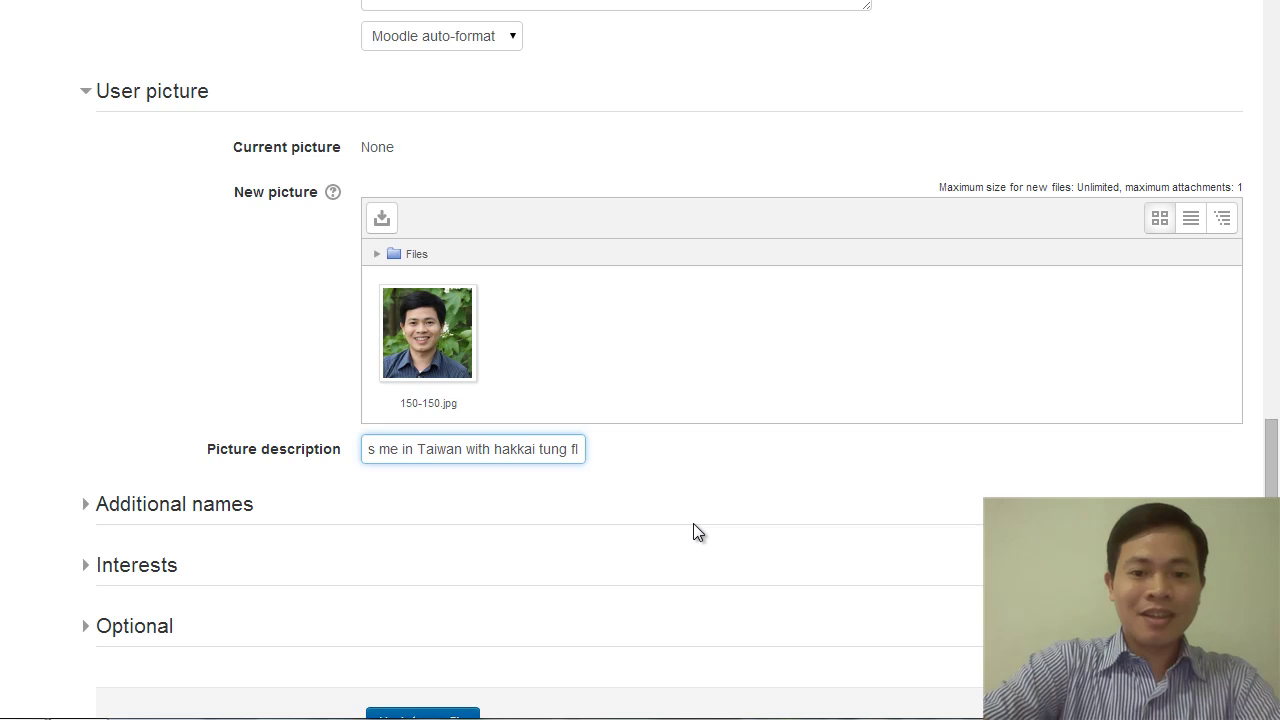
text(owers)
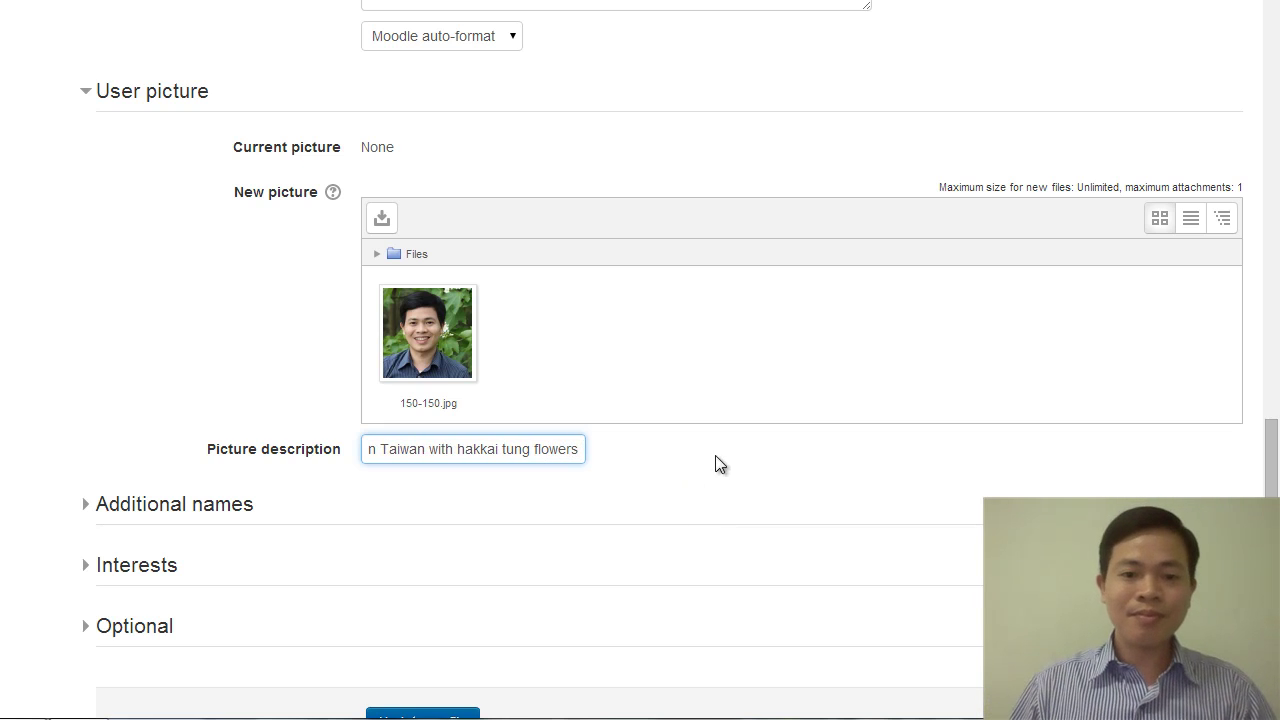
scroll(725, 465, down, 2)
Review and collapse the Additional names fields, then expand the Interests section.
click(230, 308)
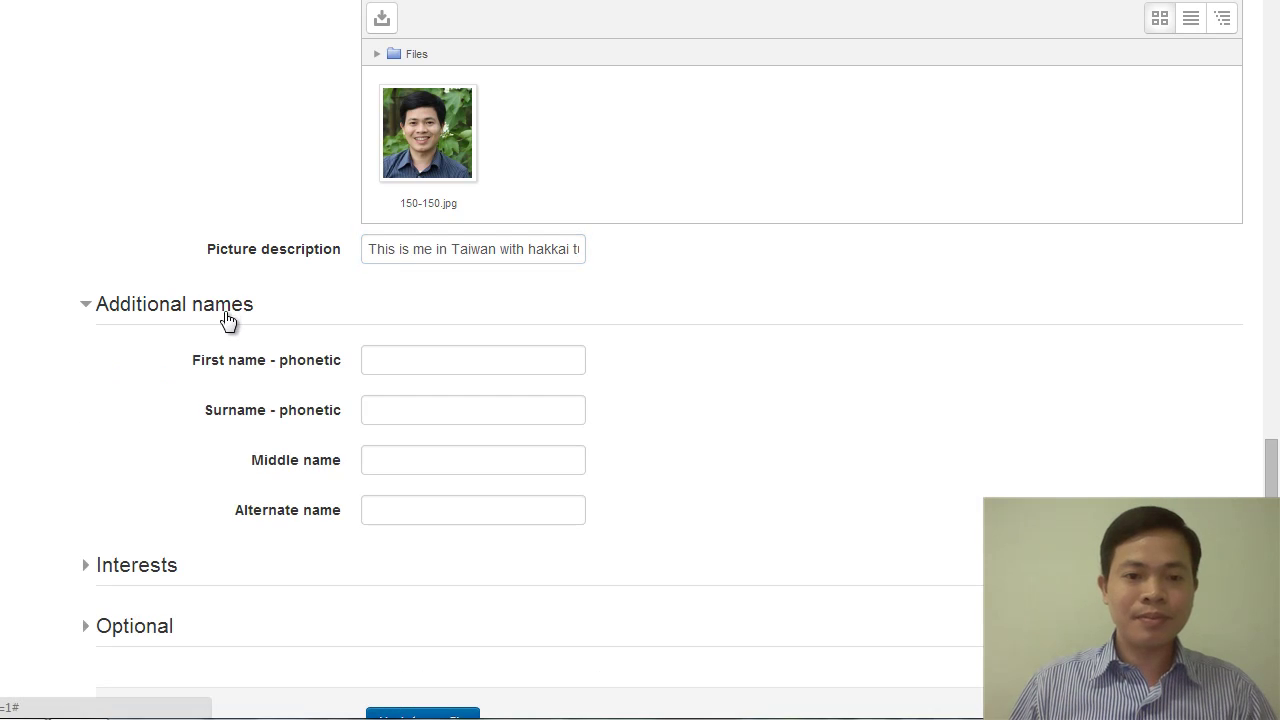
scroll(360, 386, down, 2)
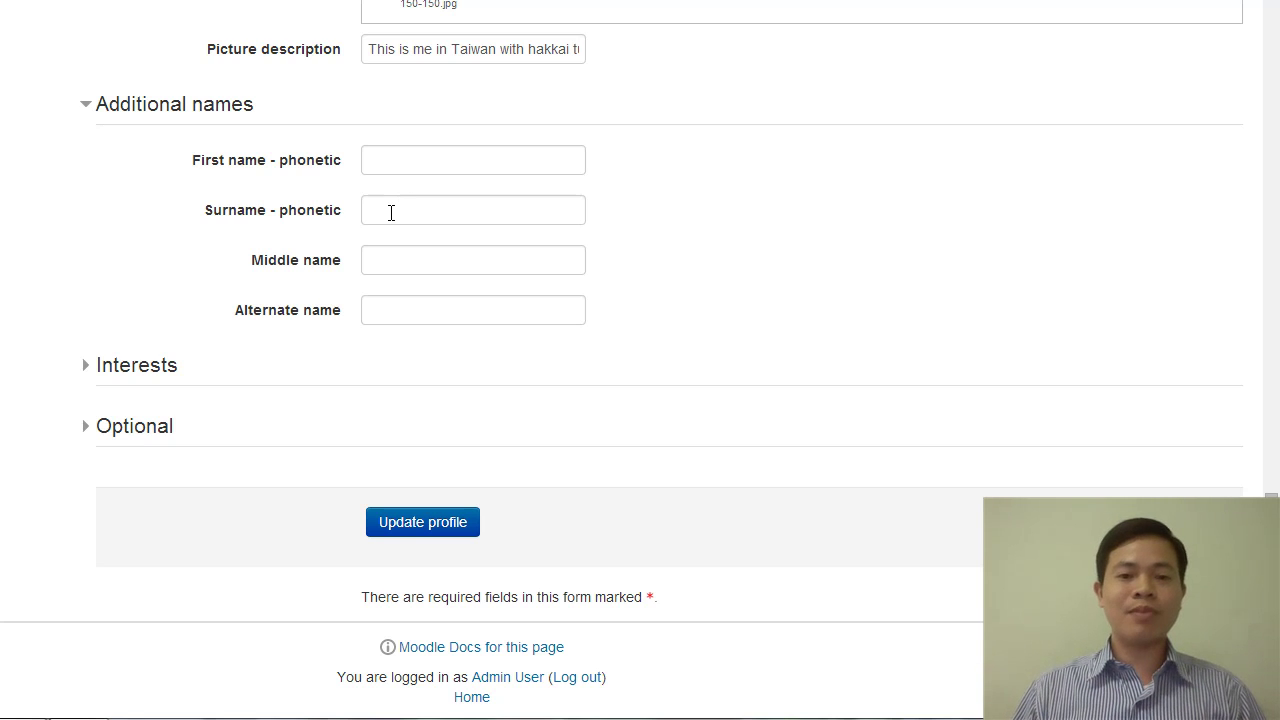
scroll(416, 218, up, 3)
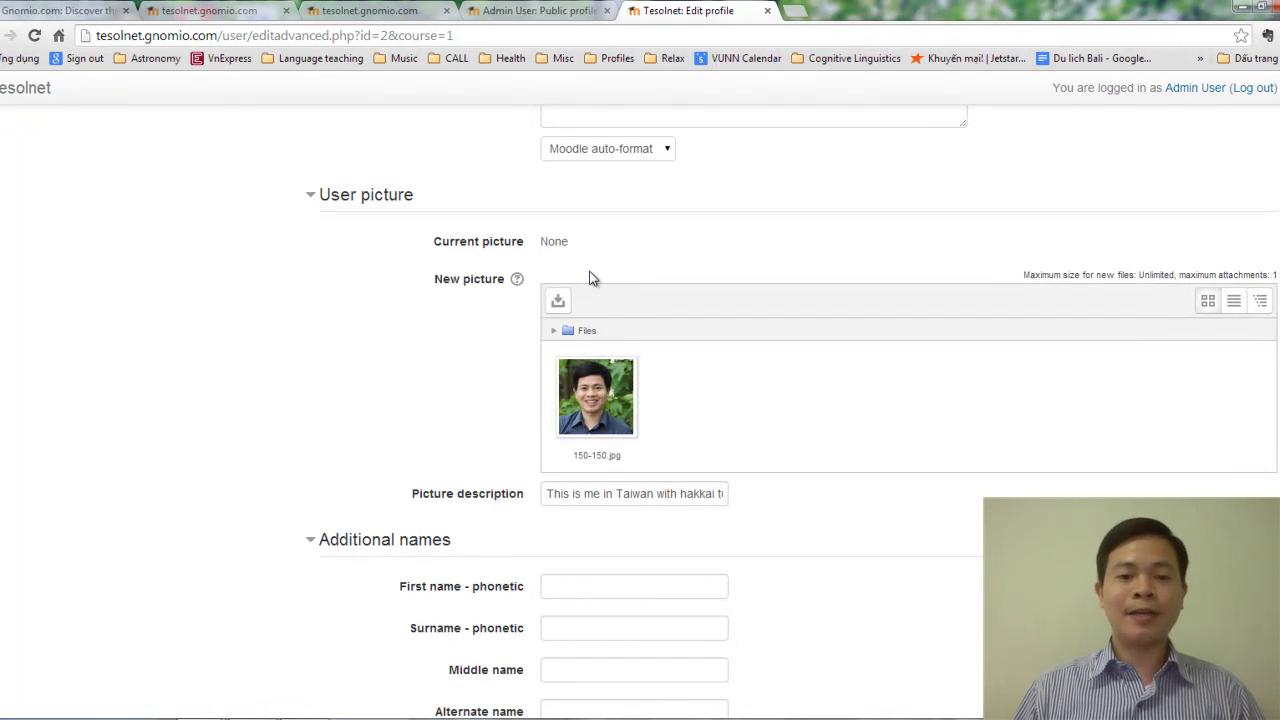
scroll(590, 278, down, 2)
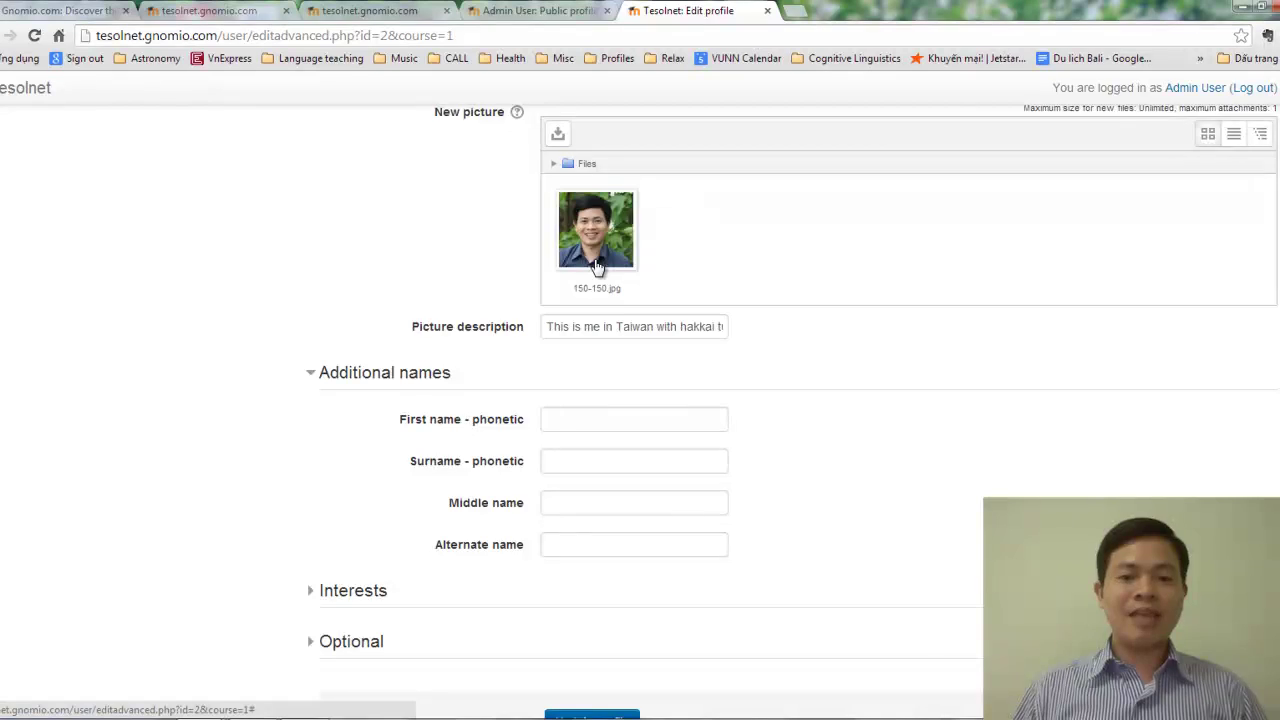
scroll(596, 266, down, 1)
click(310, 291)
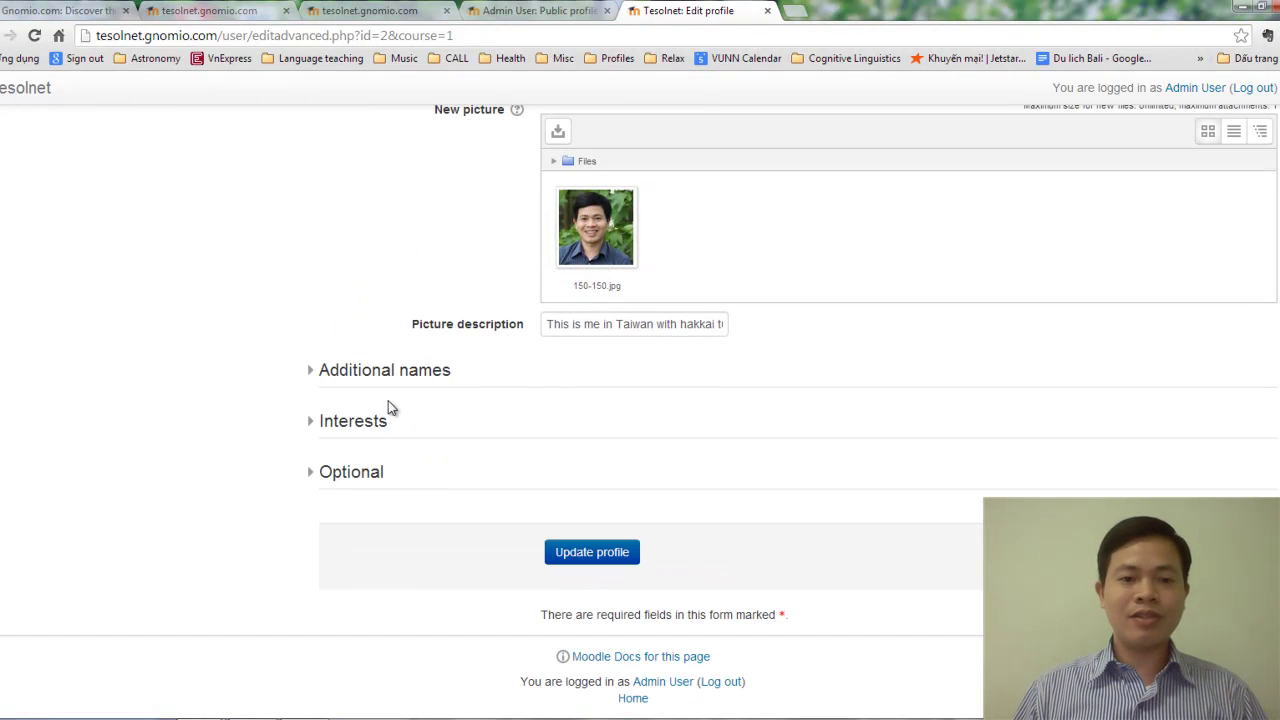
click(356, 424)
scroll(545, 440, down, 1)
Enter 'reading books, kungfu movies, travelling, photography' as the profile's list of interests.
click(601, 389)
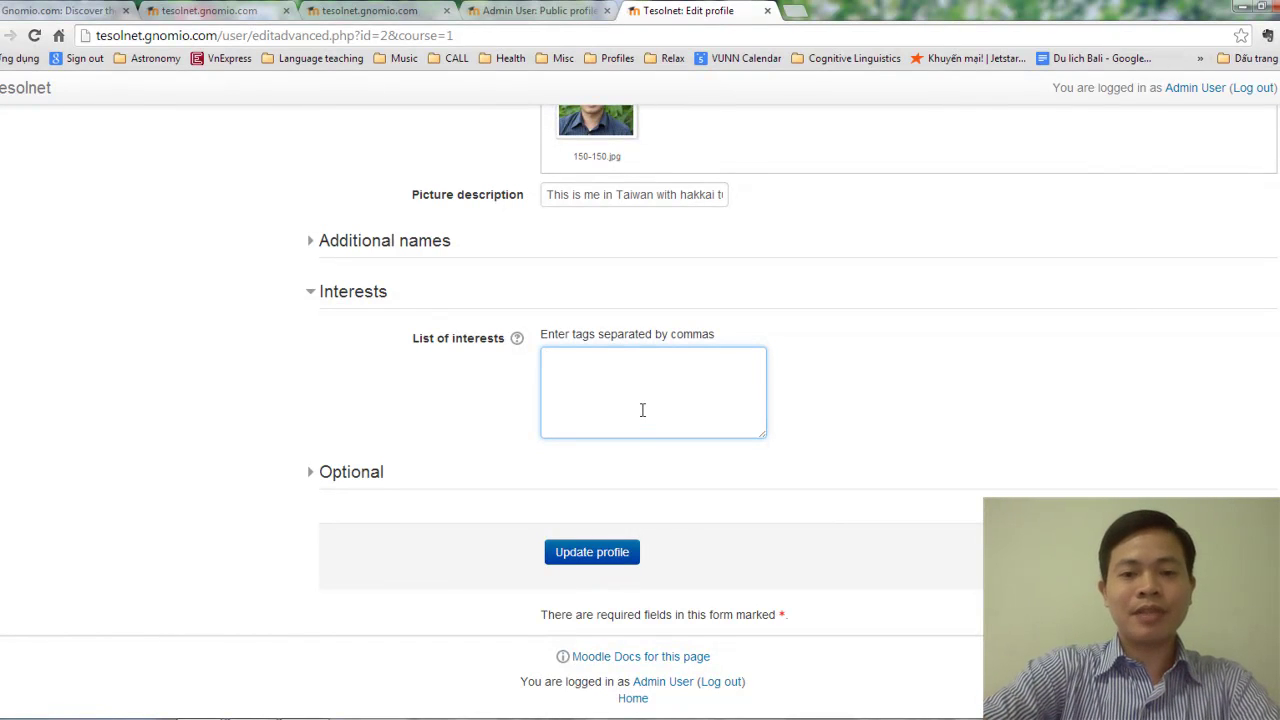
text(reading )
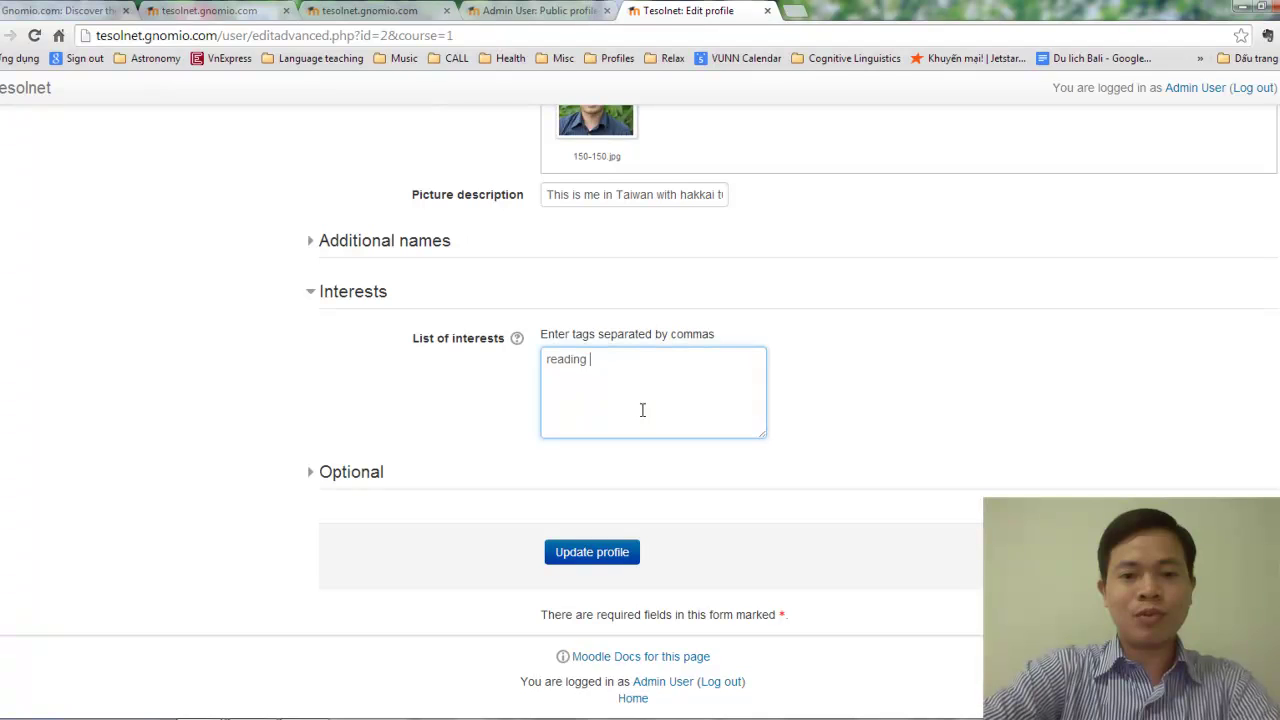
text(books,)
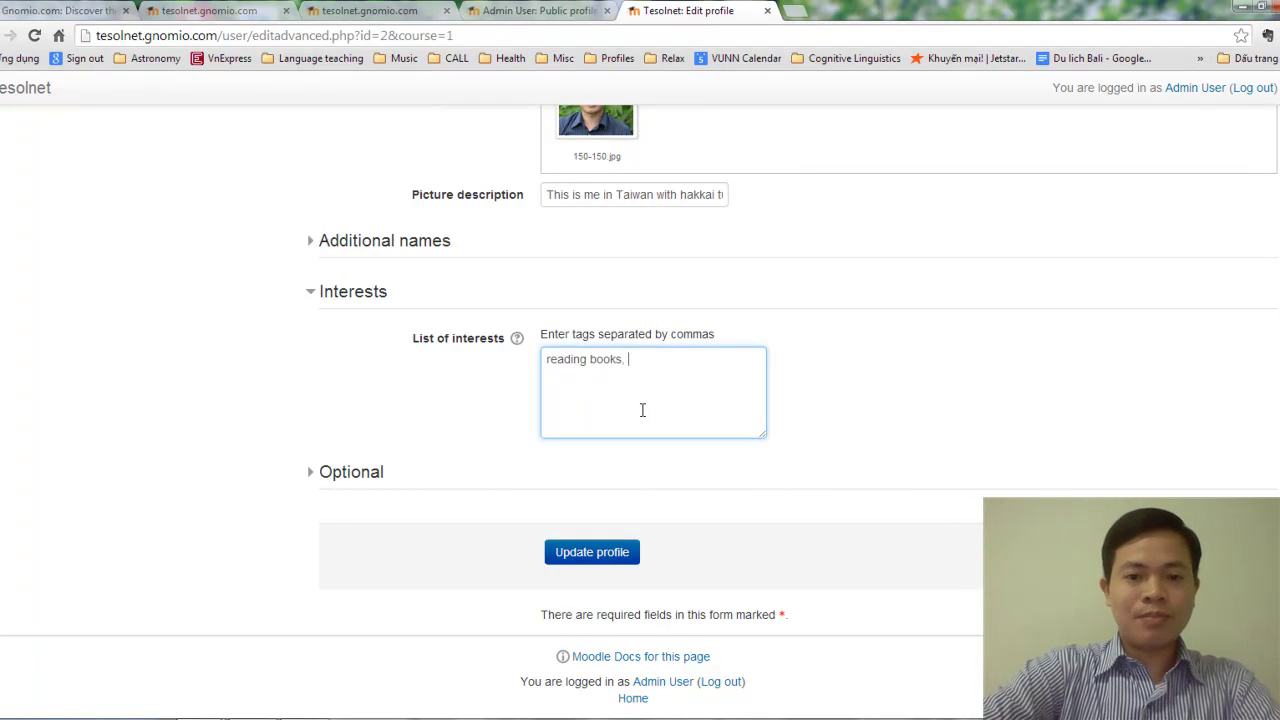
text( kun)
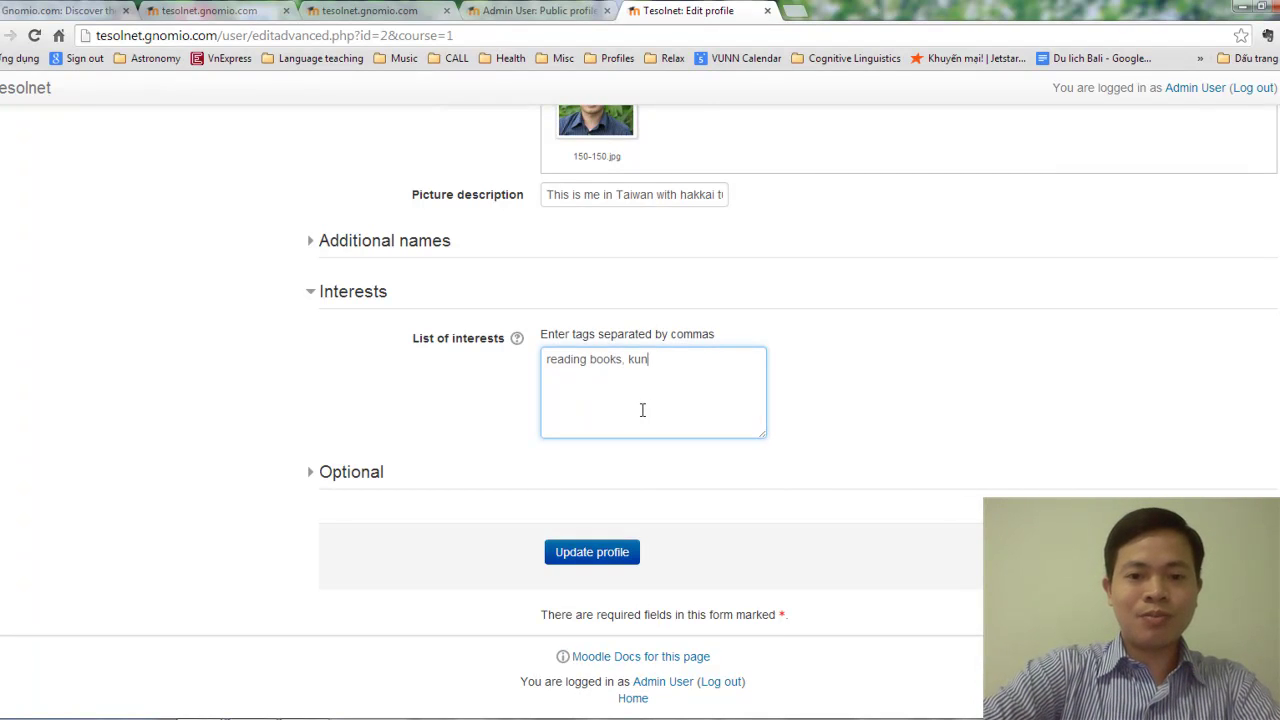
text(gfu movi)
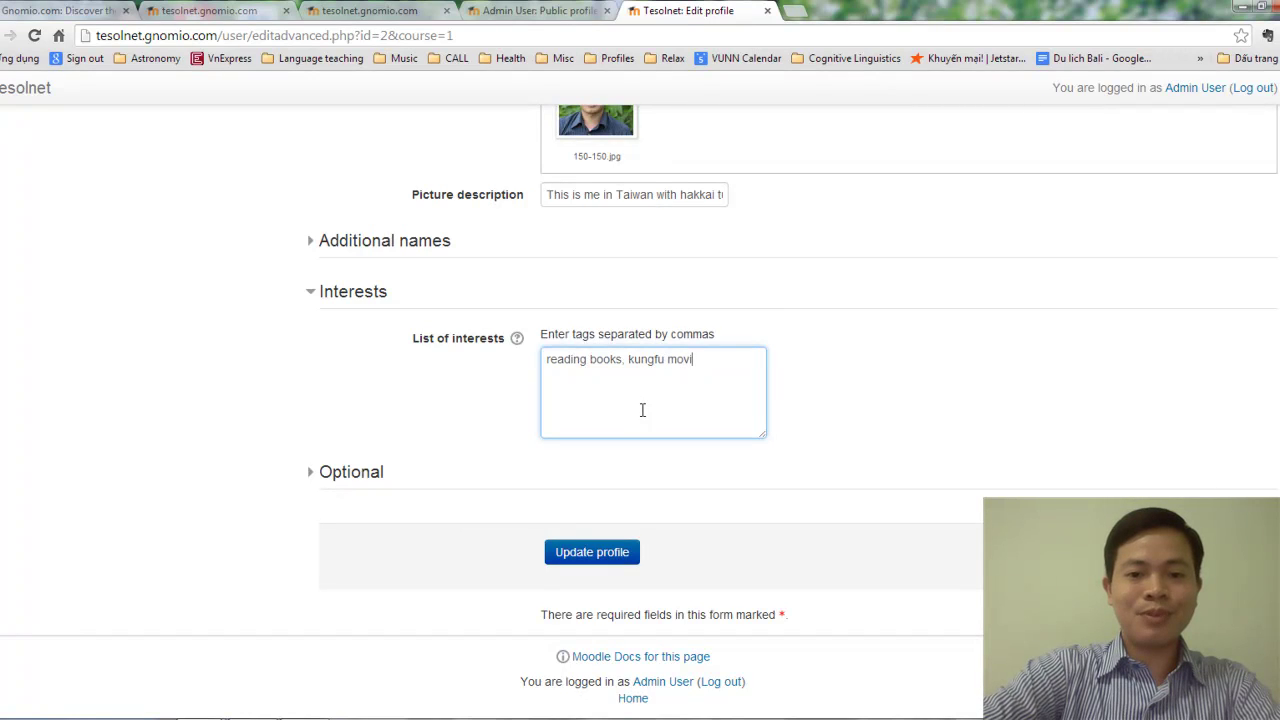
text(es, )
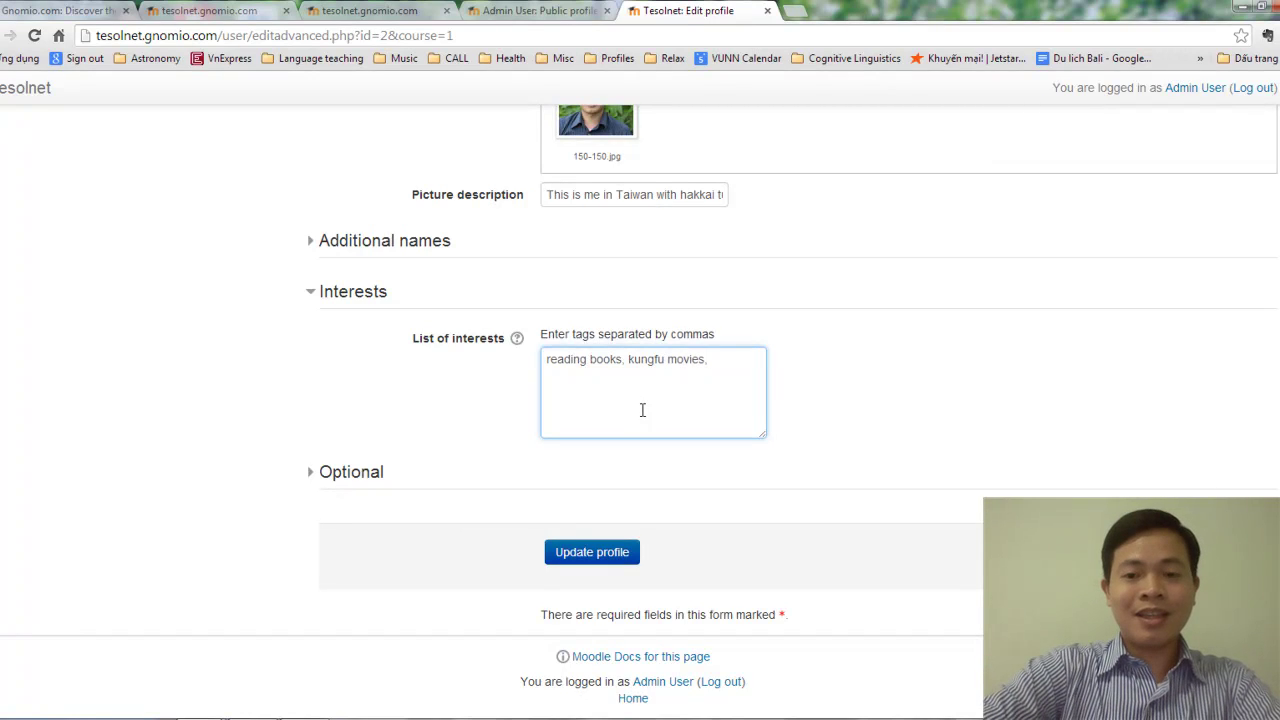
text(travelli)
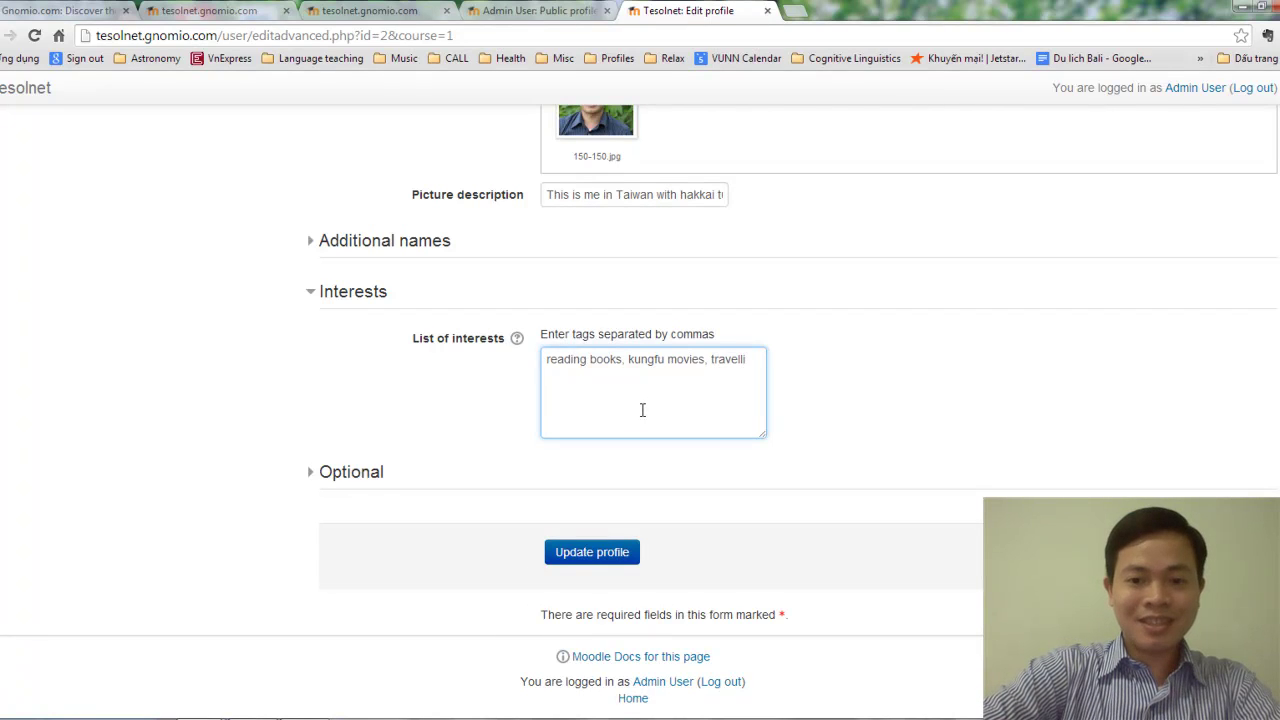
key(BackSpace)
key(BackSpace)
text(ling)
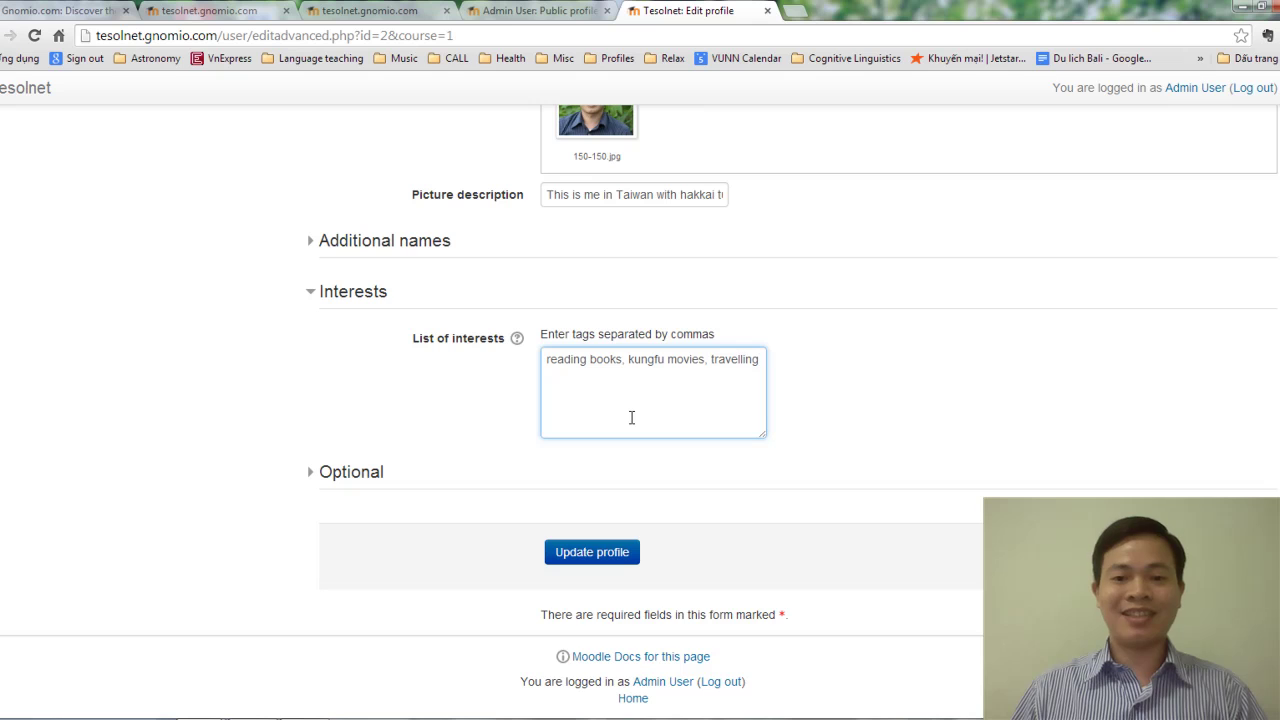
text(, photo)
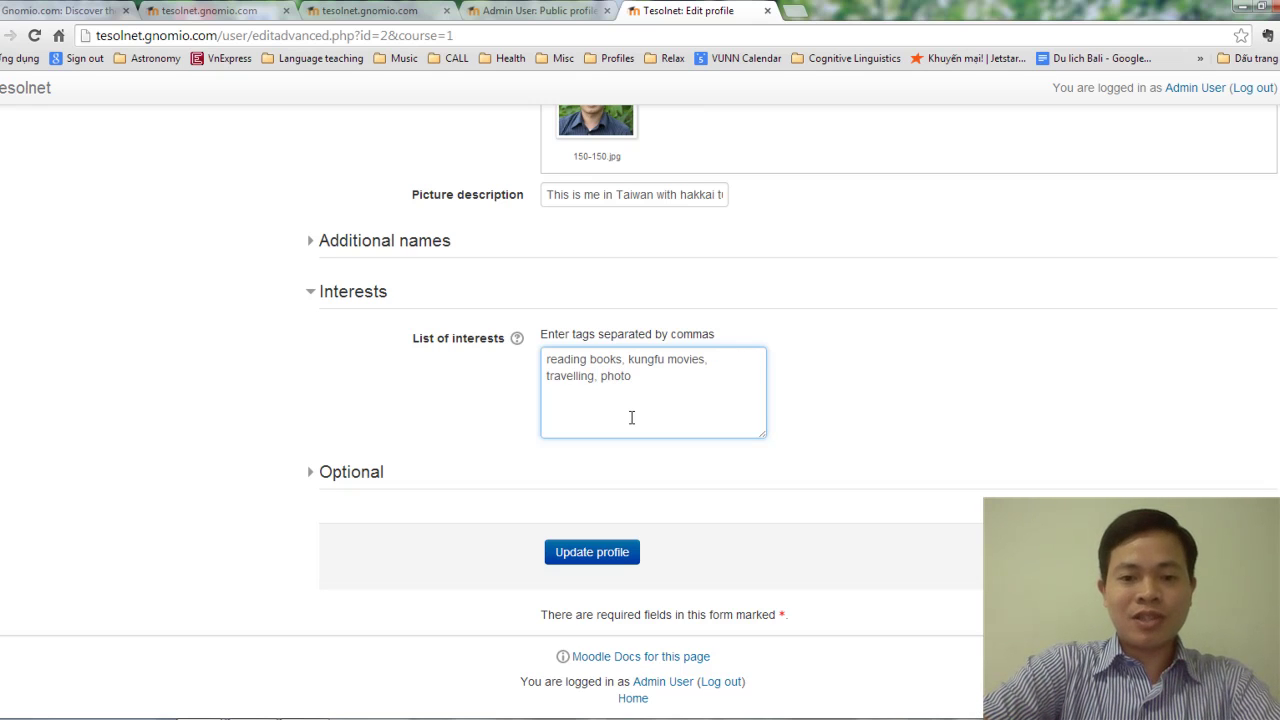
text(gr)
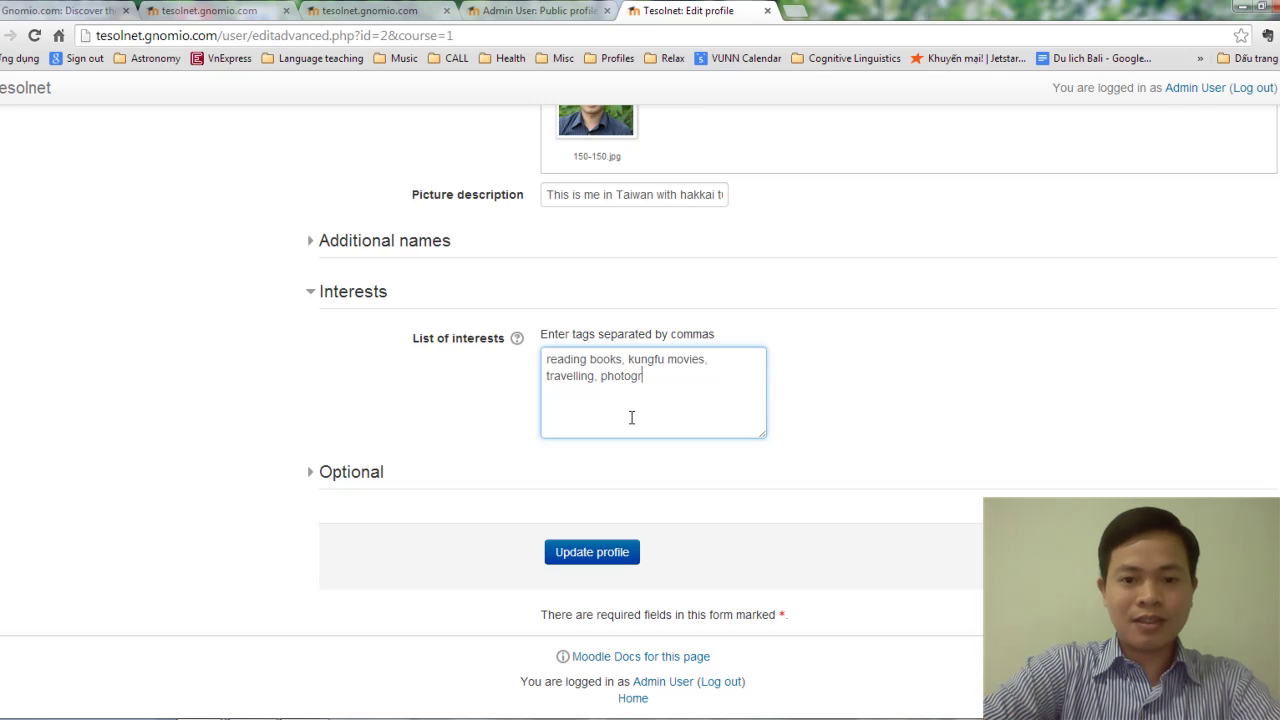
text(aphy)
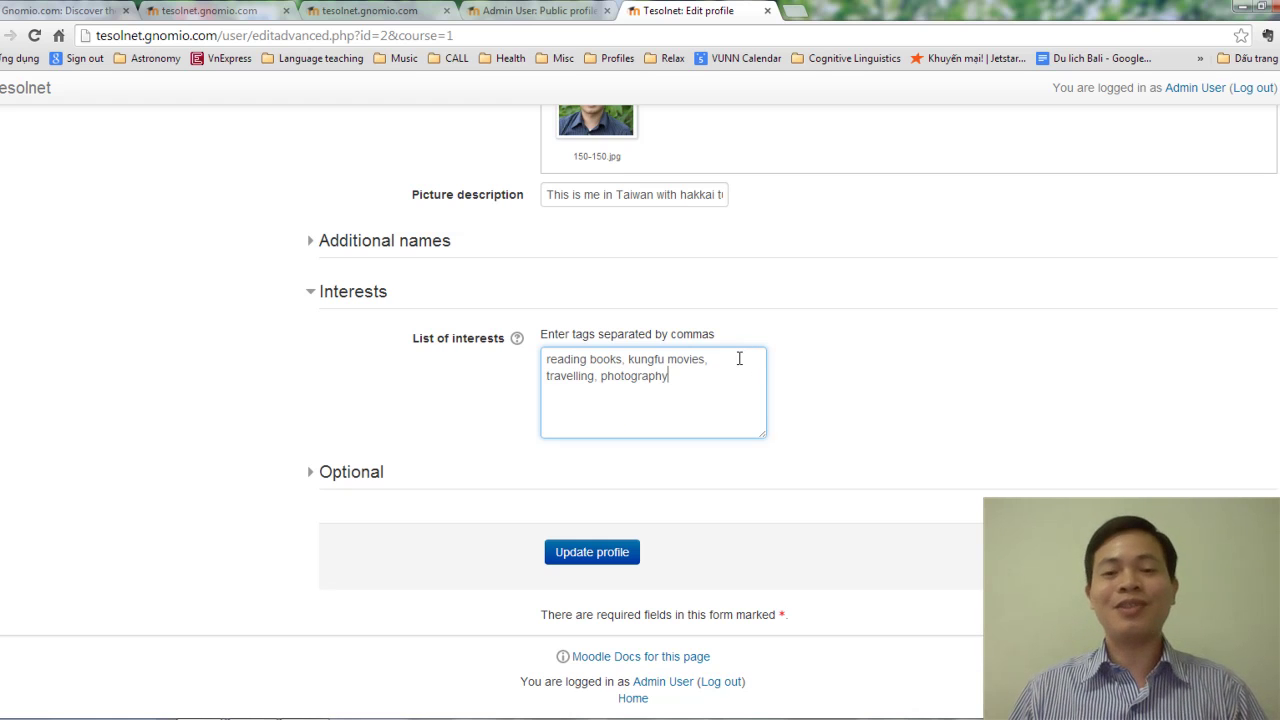
Expand the Optional contact details section of the profile form.
click(345, 481)
scroll(449, 480, down, 5)
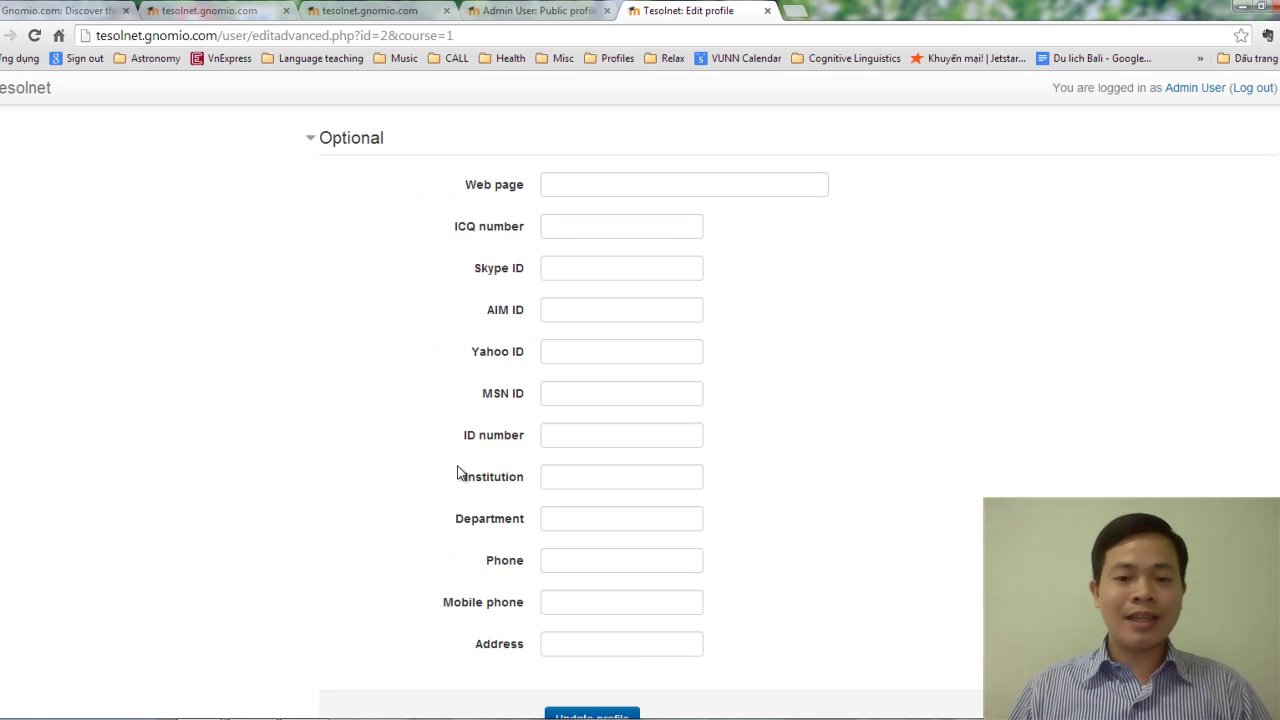
scroll(544, 385, up, 2)
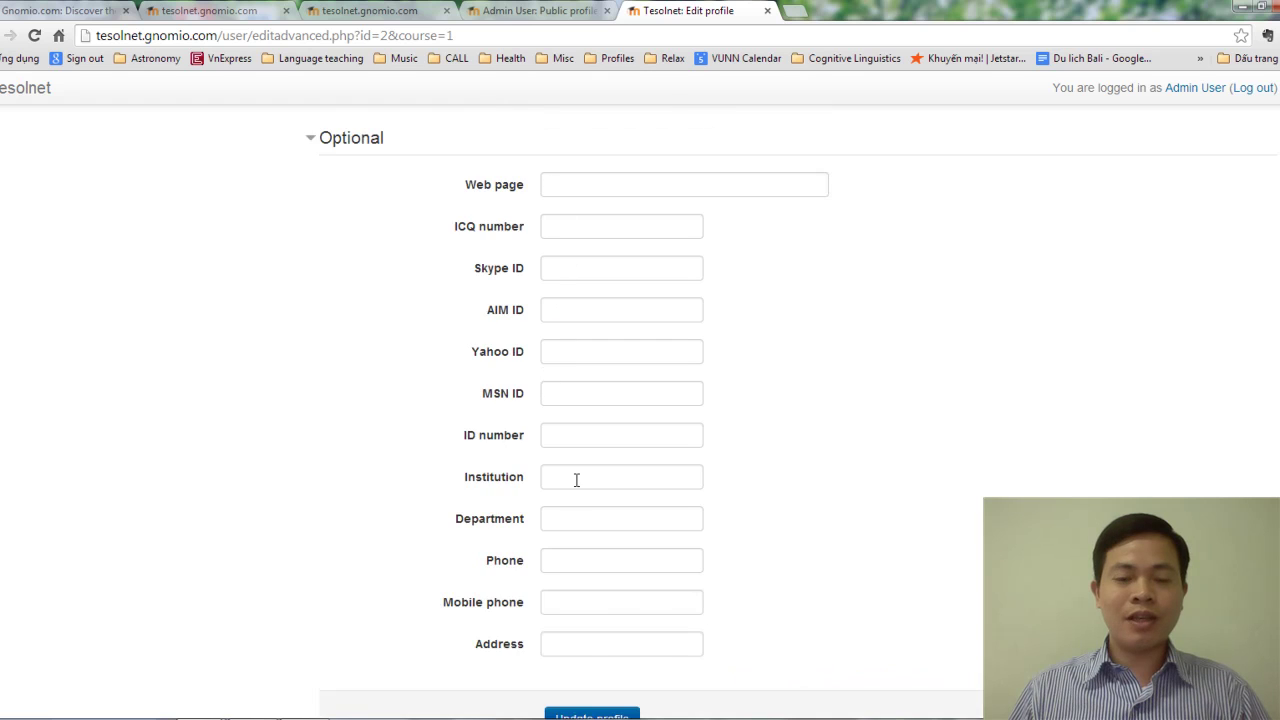
scroll(574, 480, down, 2)
scroll(580, 508, up, 3)
scroll(590, 380, down, 2)
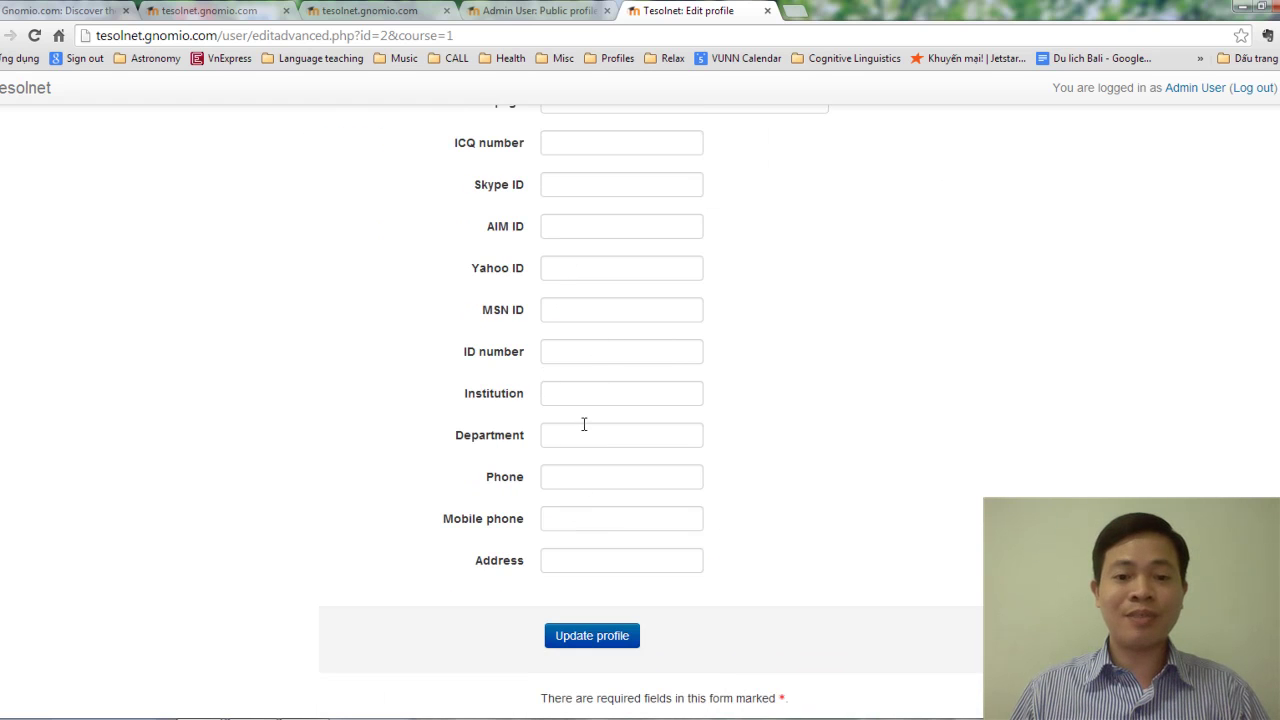
scroll(582, 445, up, 2)
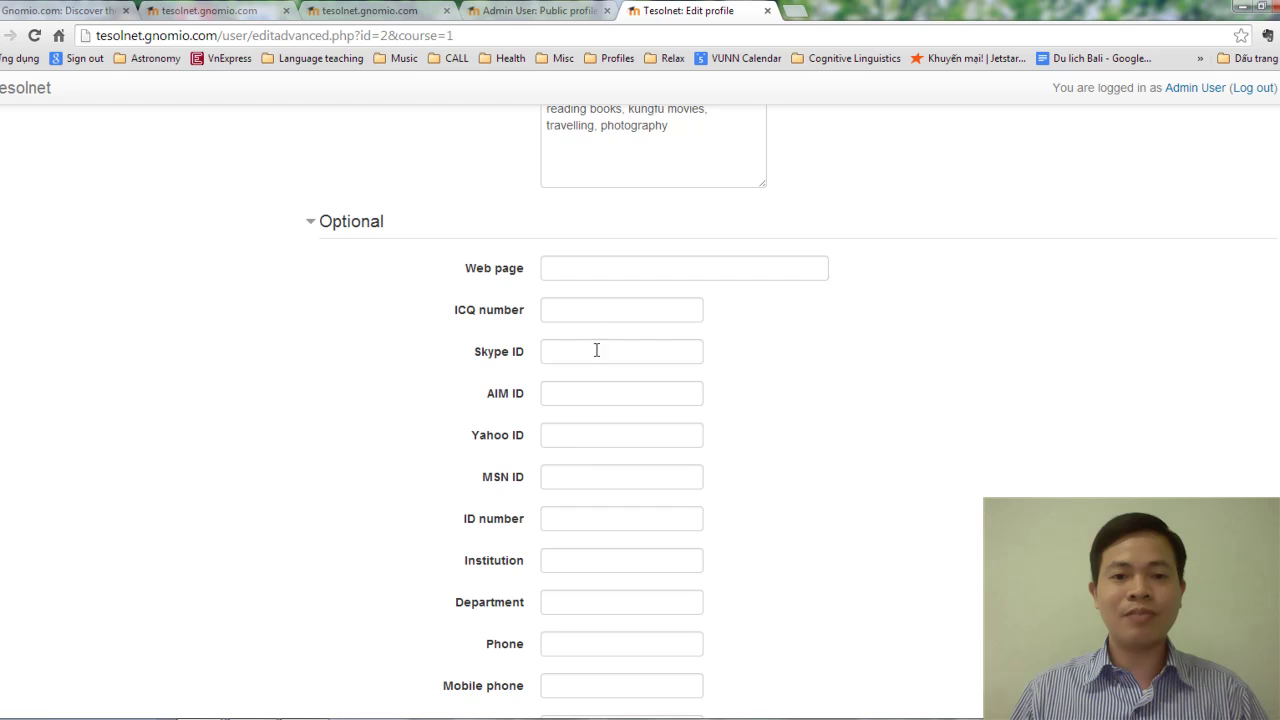
Set the profile's web page to mlearning.hcmup.edu.vn.
click(591, 266)
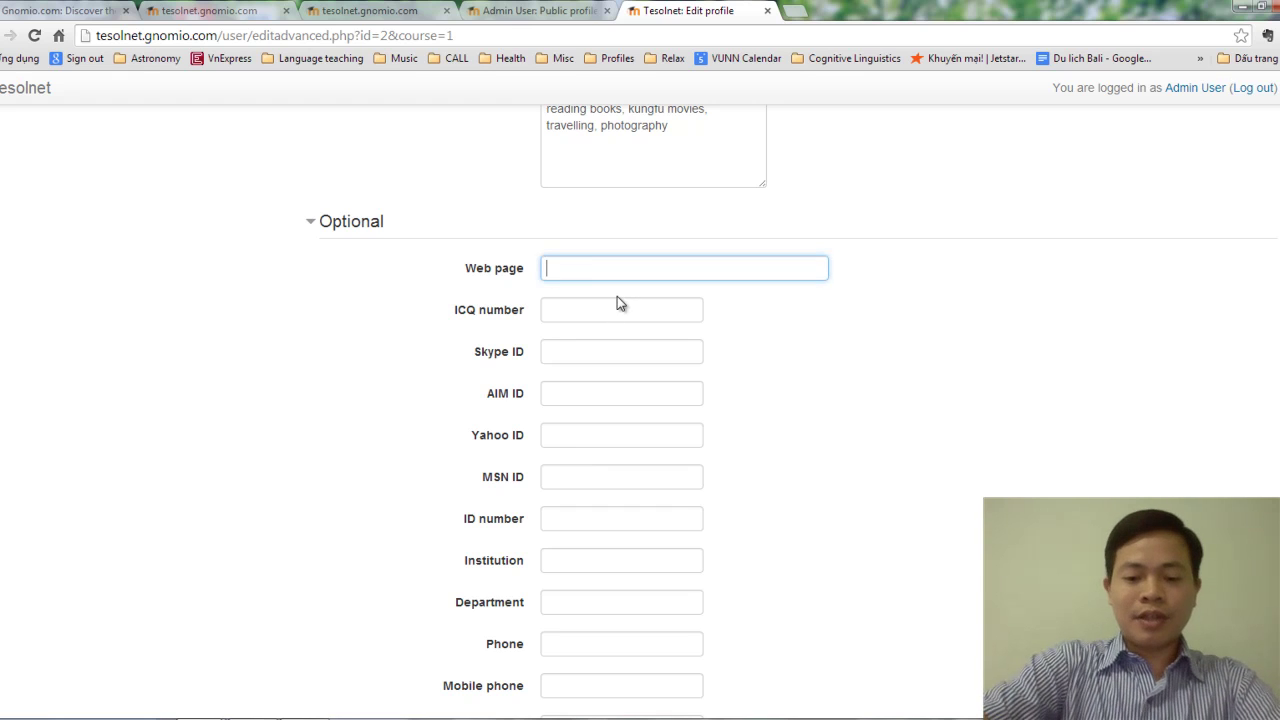
text(mlearning.hcmup.)
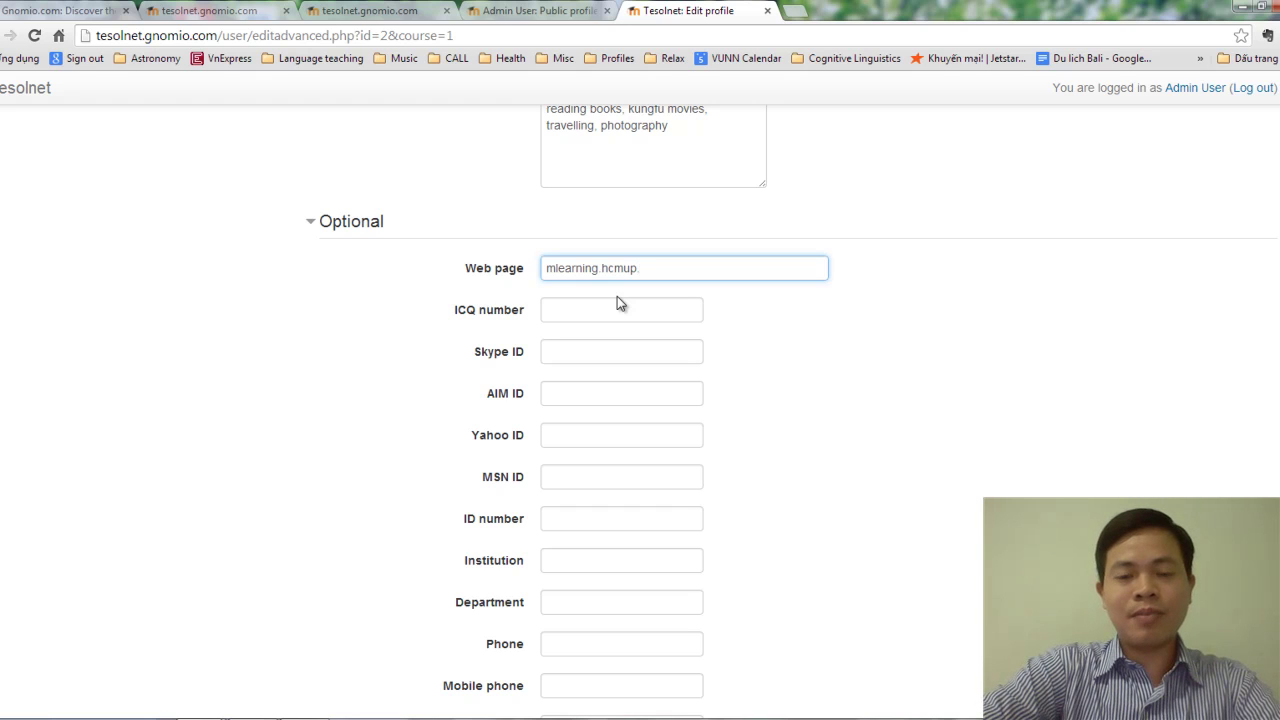
text(edu.vn)
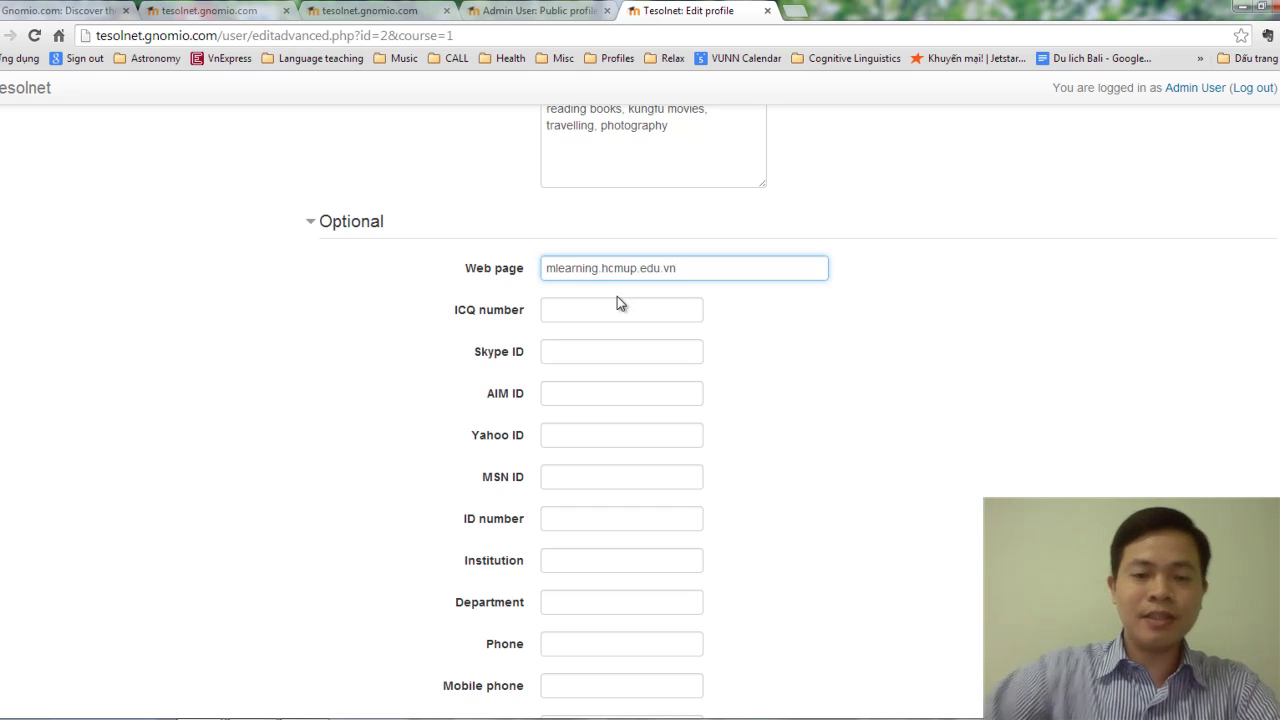
click(597, 360)
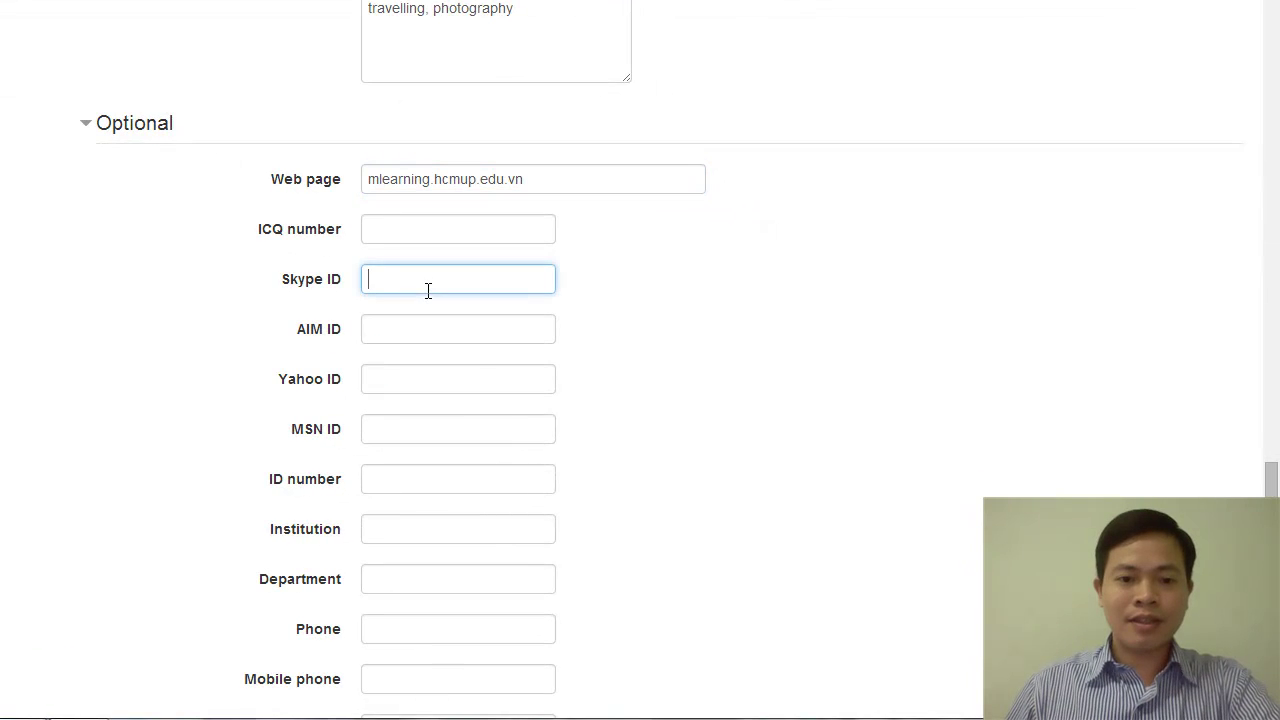
click(549, 177)
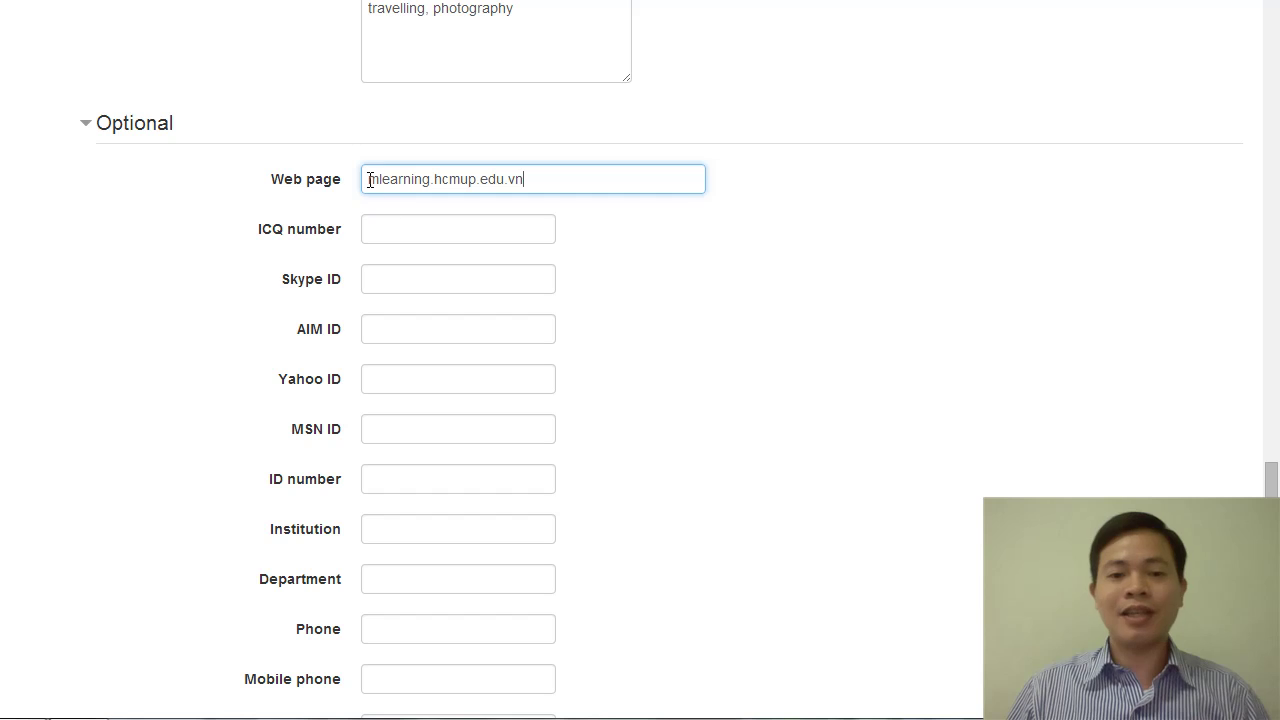
drag(368, 180, 580, 183)
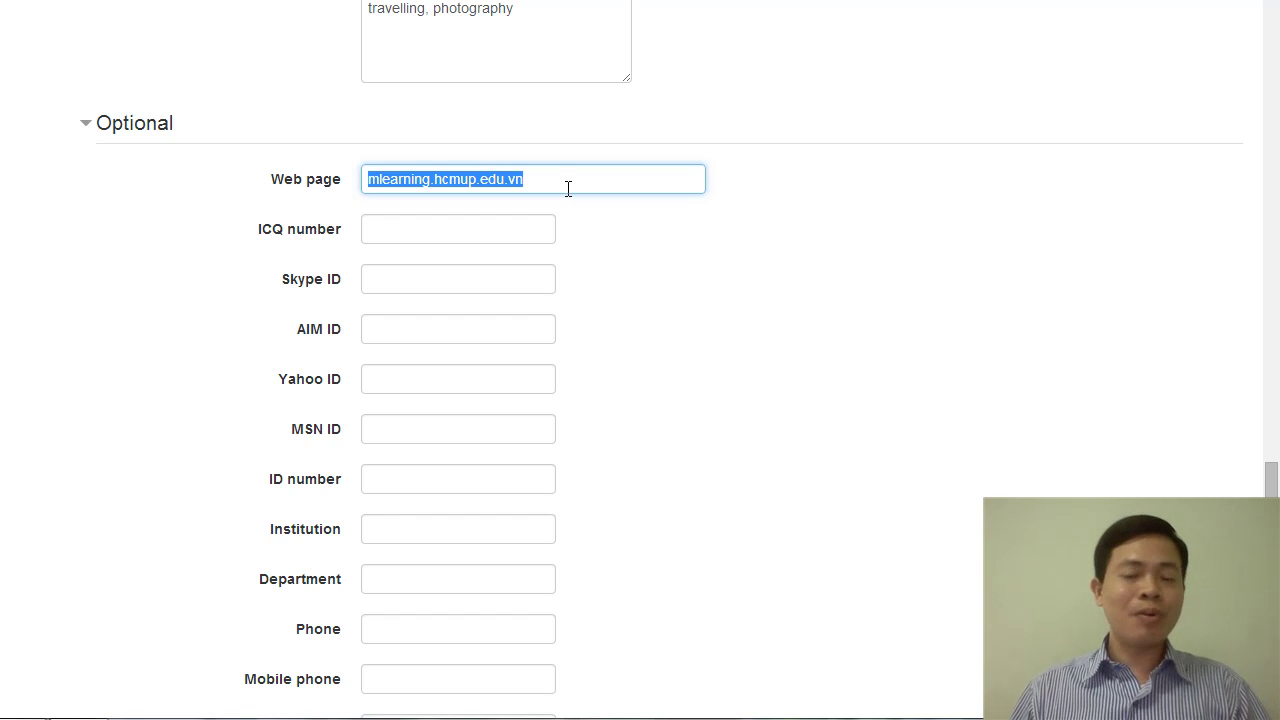
scroll(568, 189, down, 2)
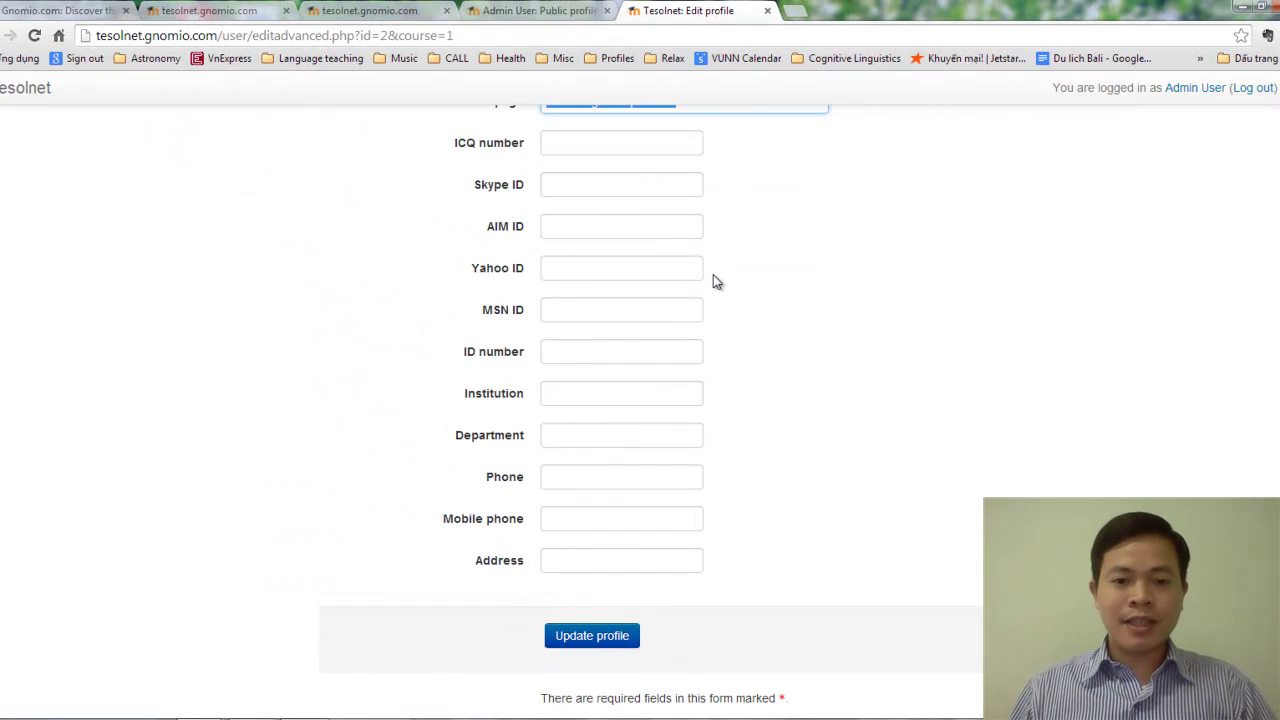
scroll(713, 274, down, 1)
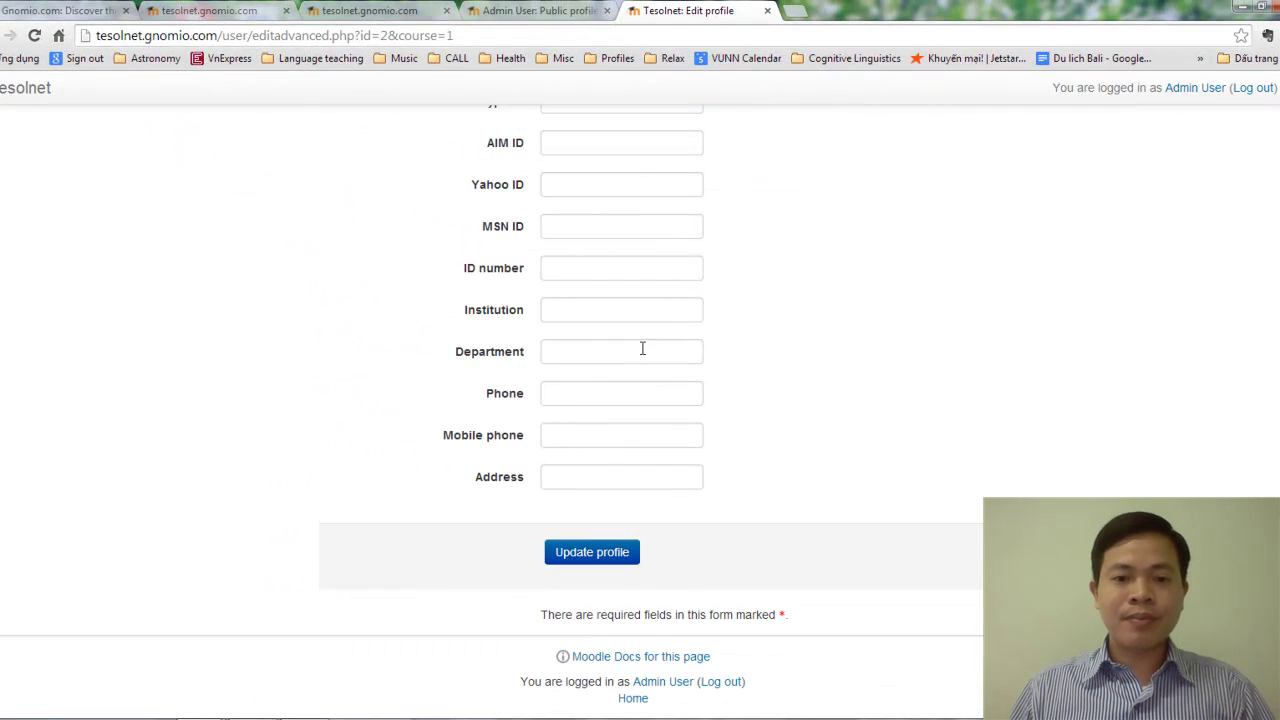
Move the contact number from Phone to Mobile phone, then type the postal address in Address.
click(600, 390)
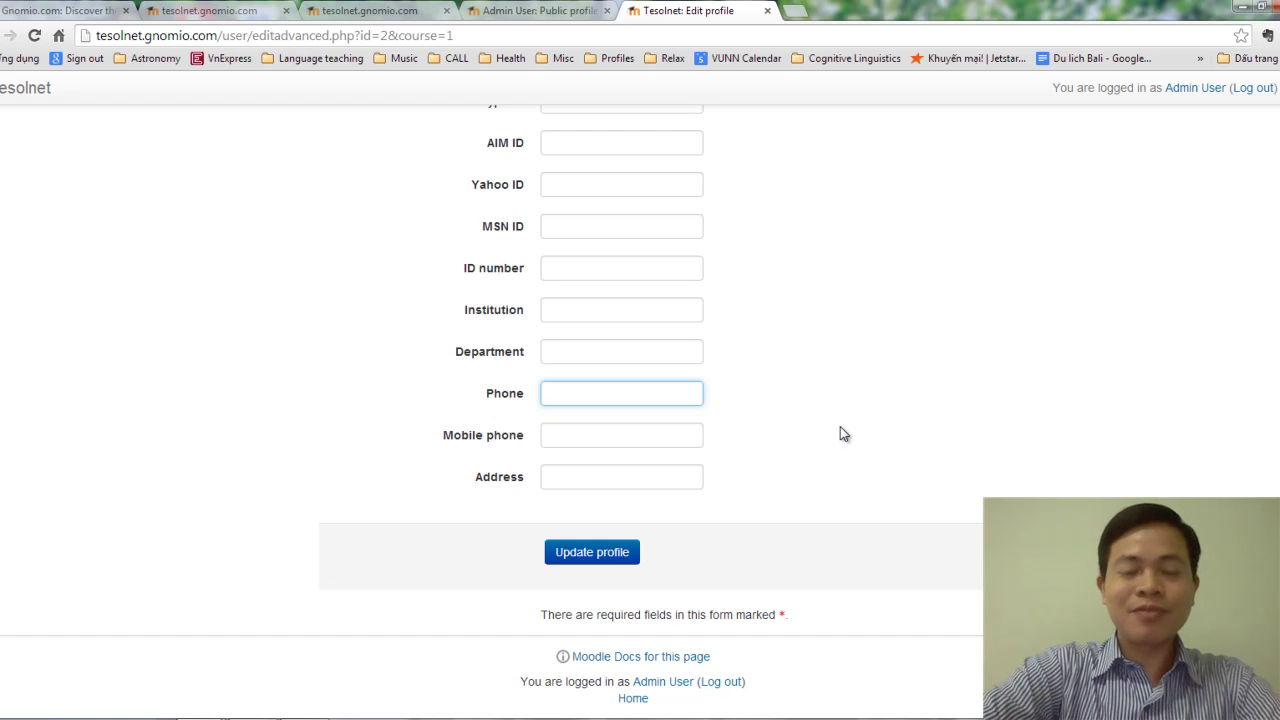
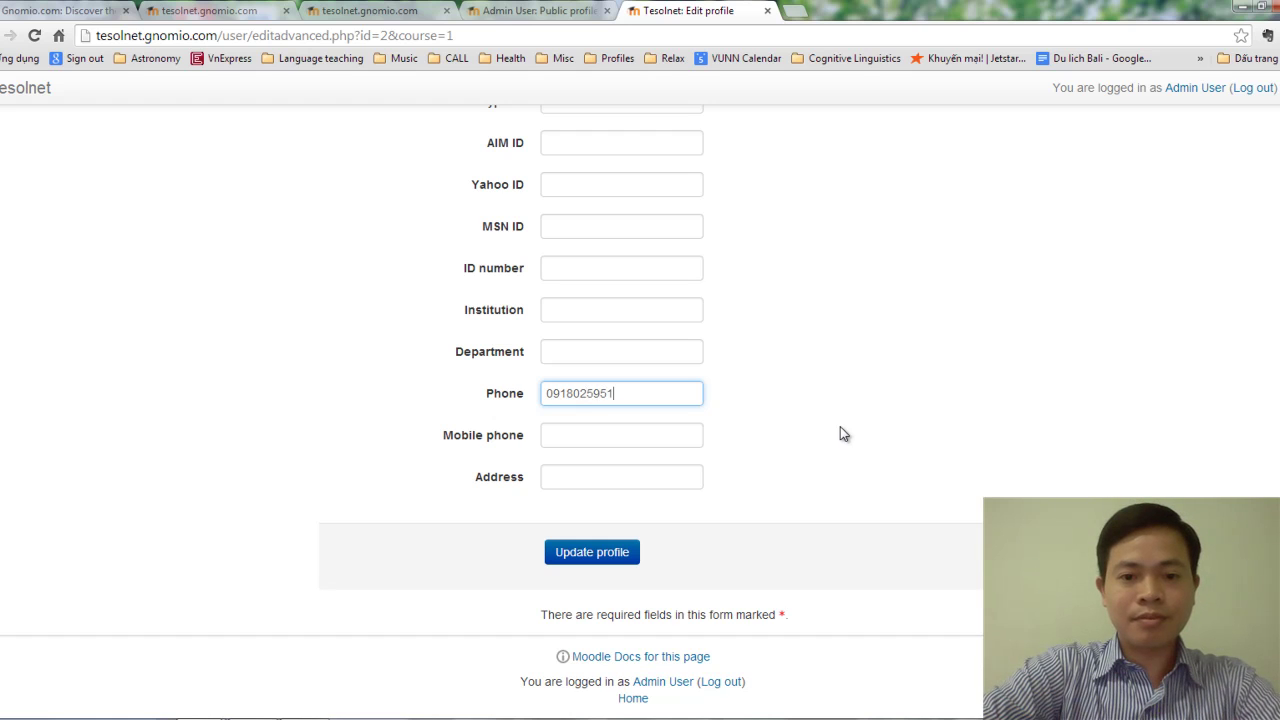
click(622, 476)
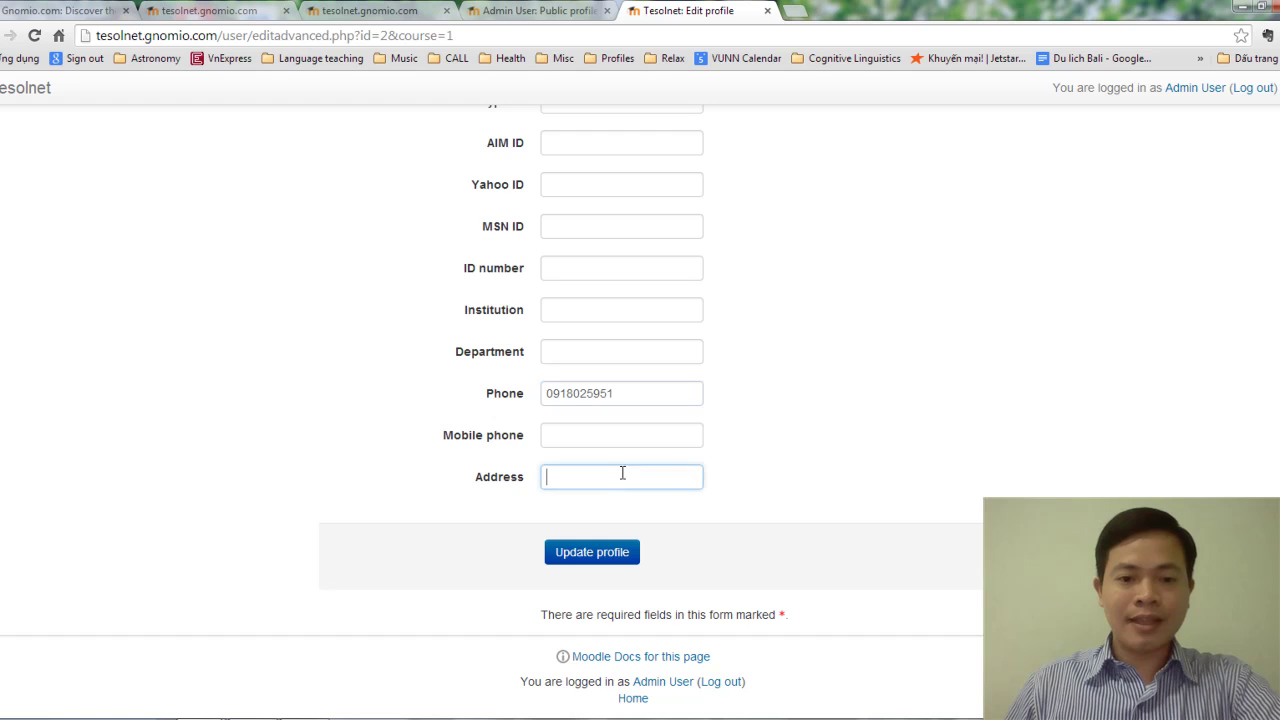
drag(631, 392, 523, 400)
key(ctrl+c)
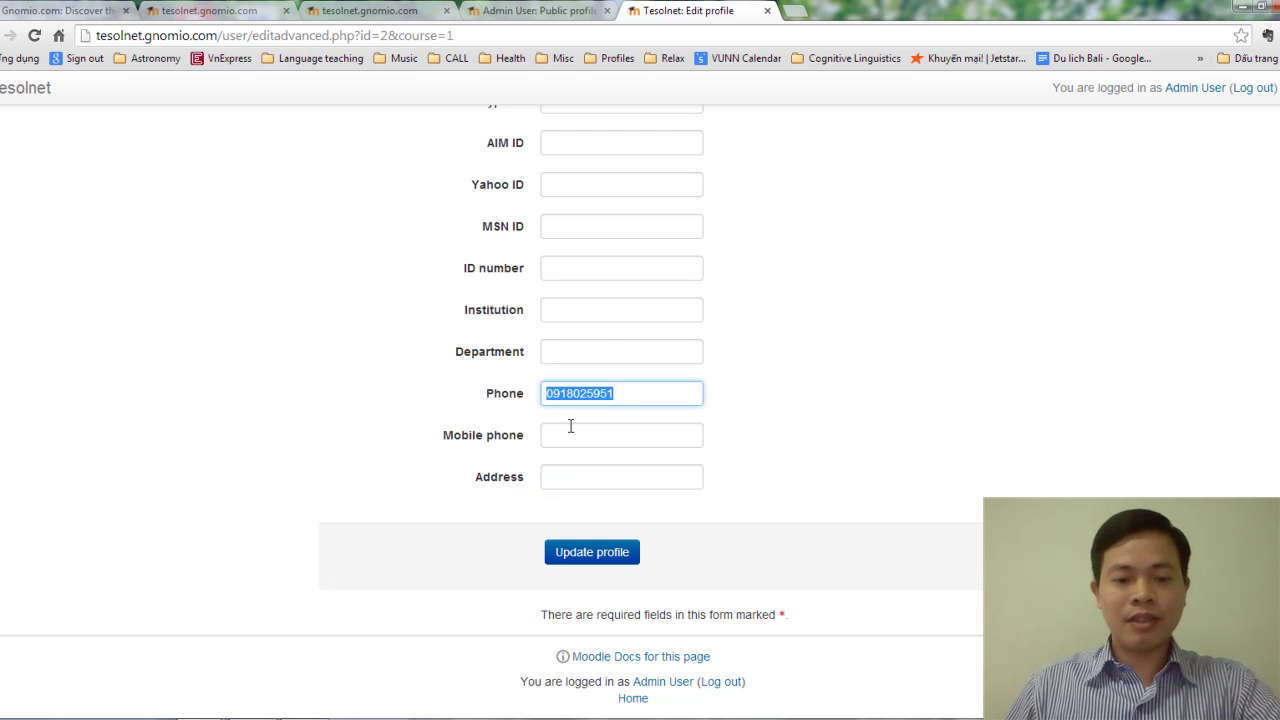
key(BackSpace)
click(582, 441)
key(ctrl+v)
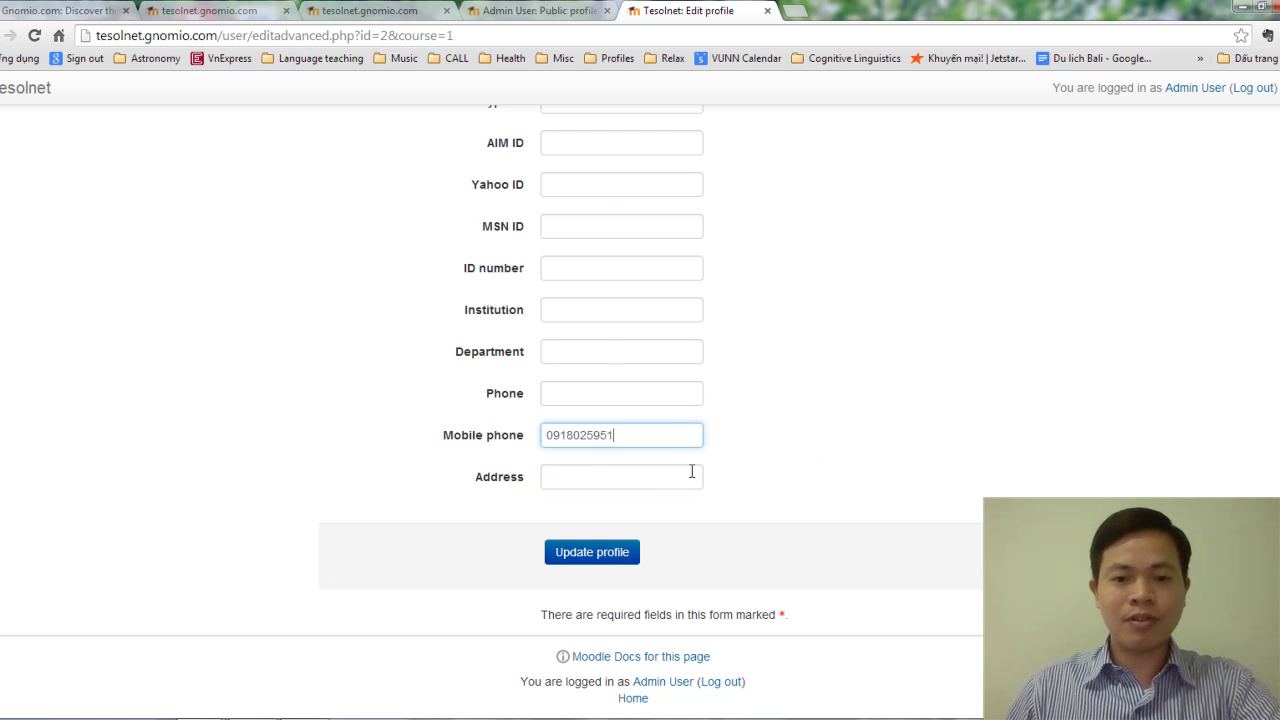
click(620, 484)
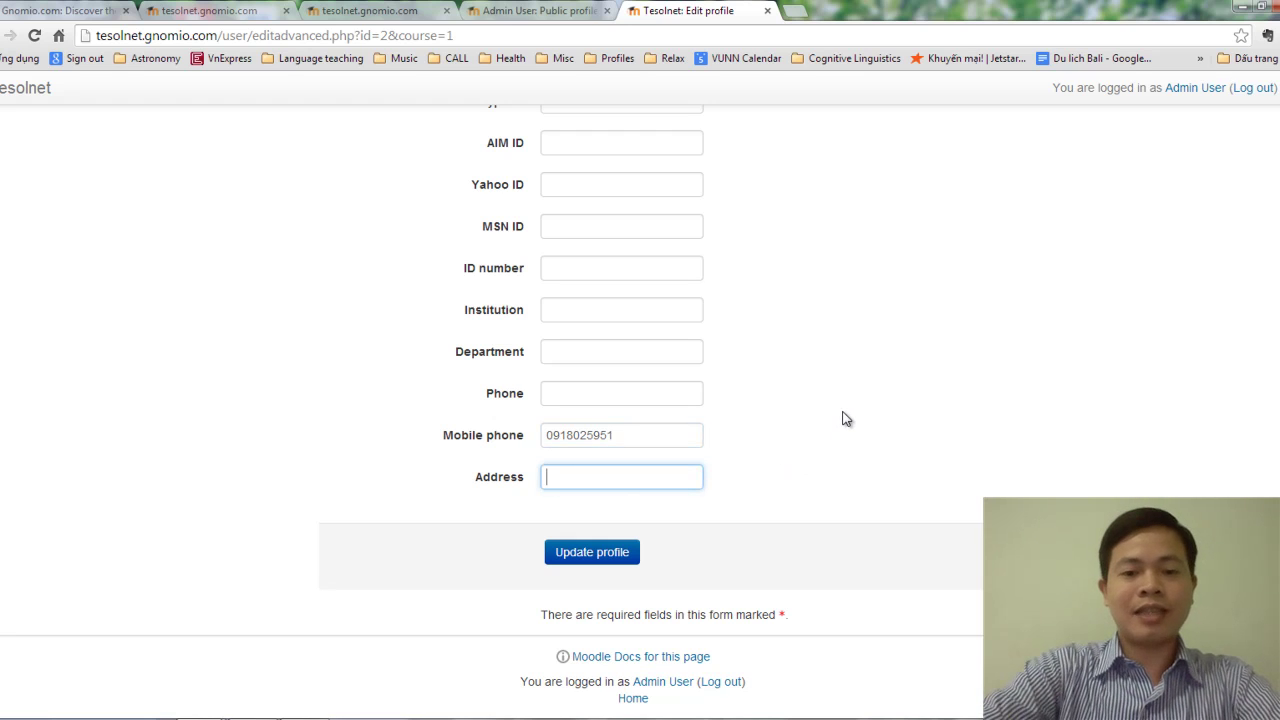
text(280)
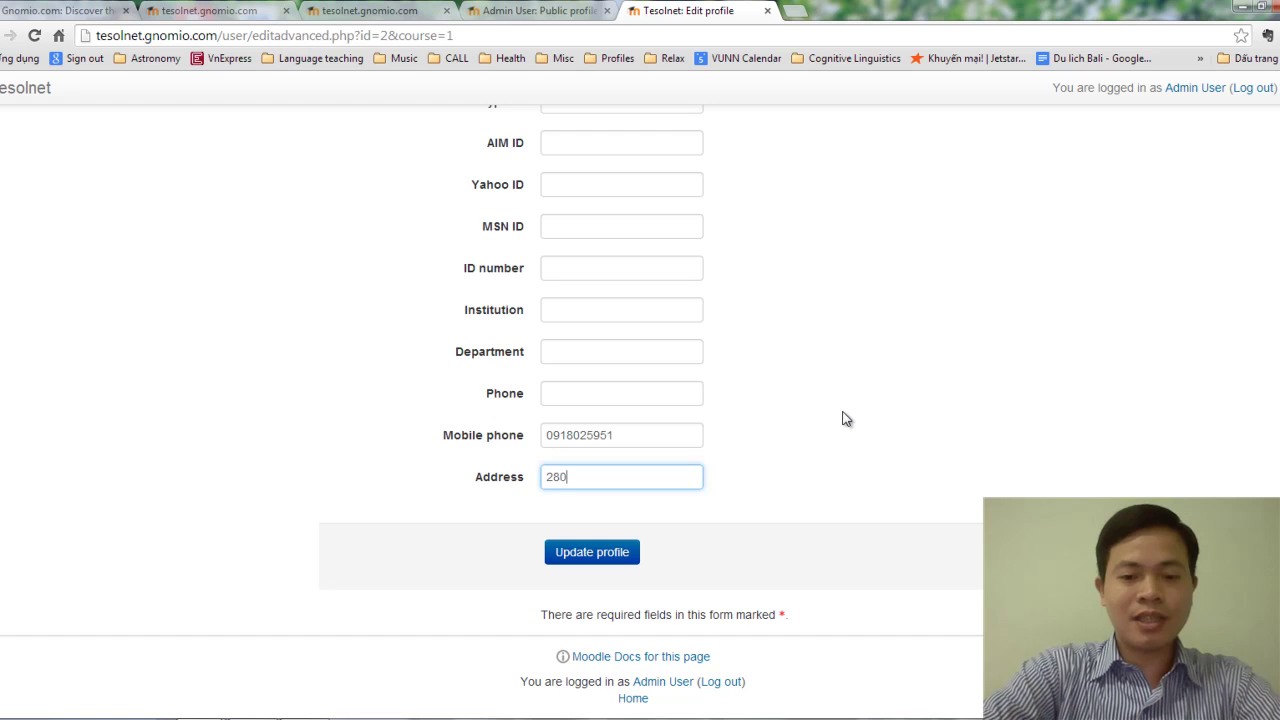
text( An Duong V)
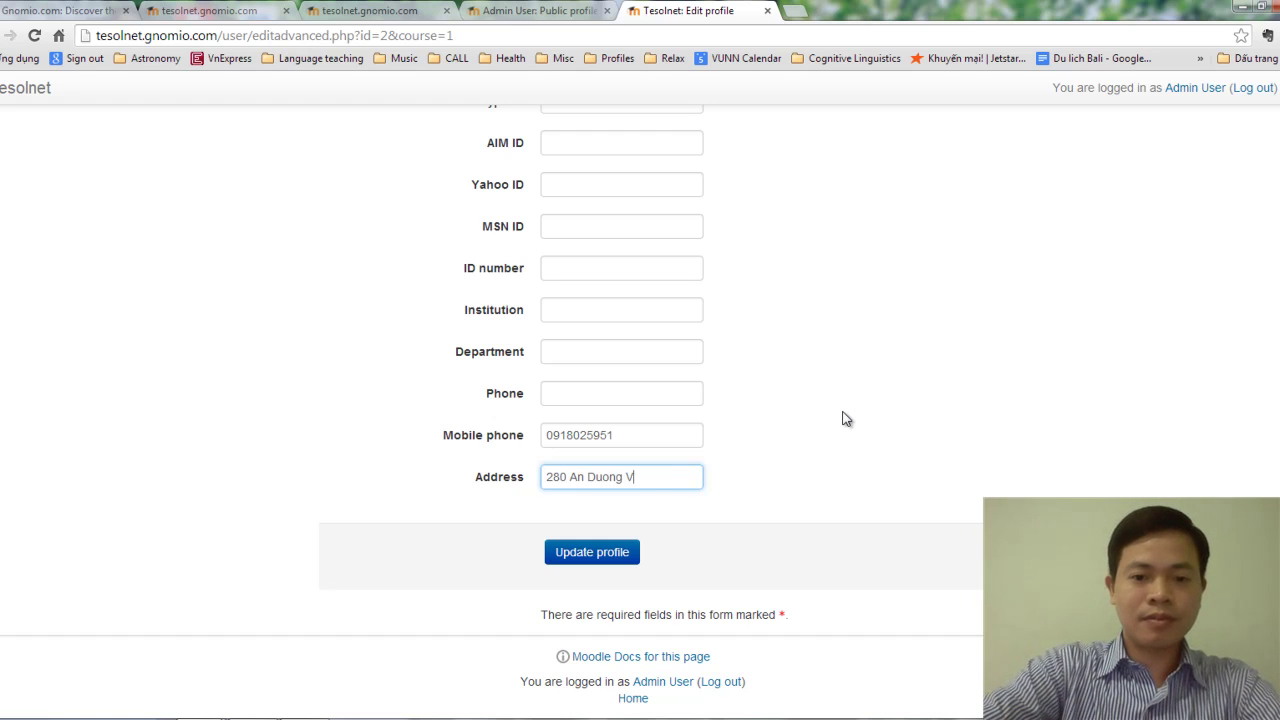
text(uong street )
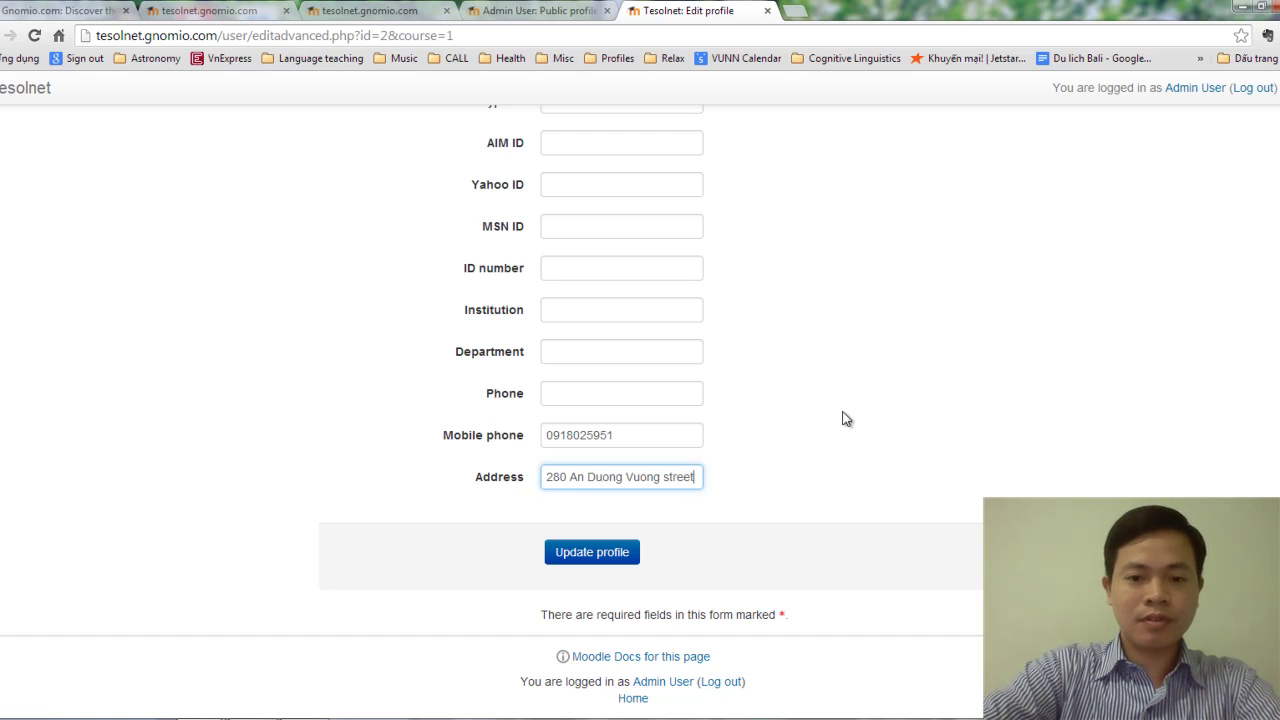
text(Ward 4)
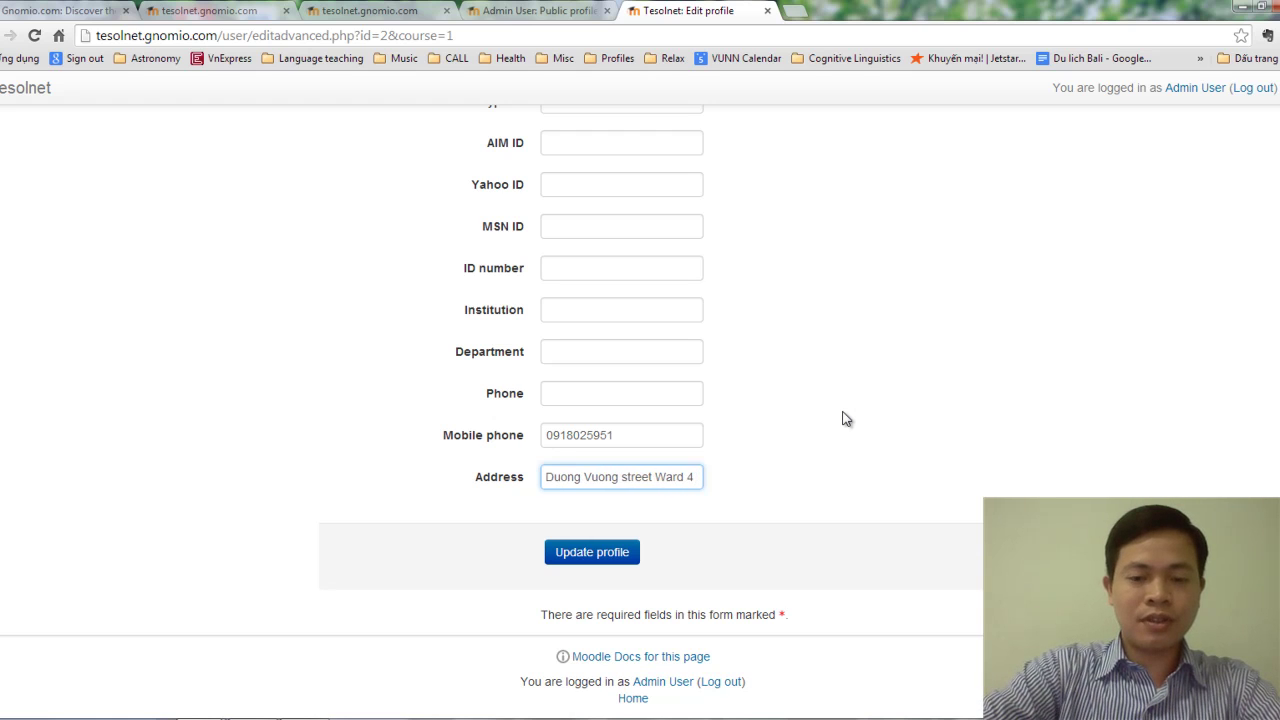
text( District 5)
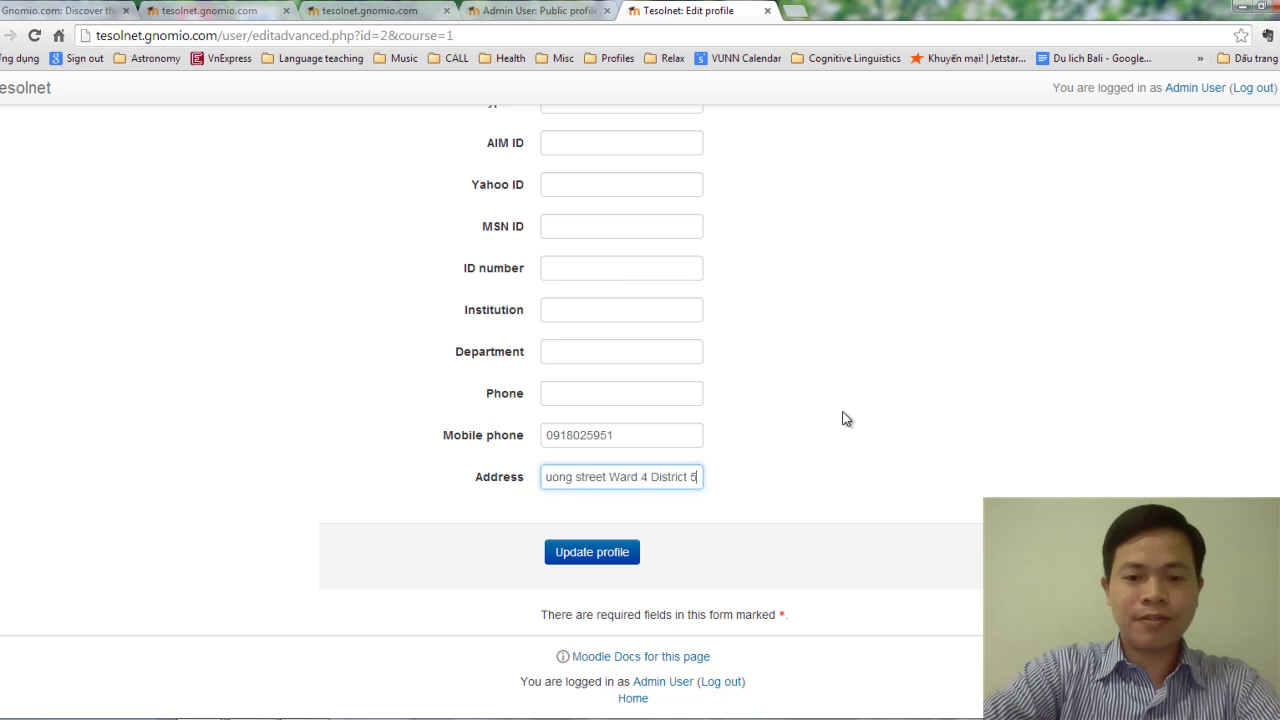
text( HCMC city)
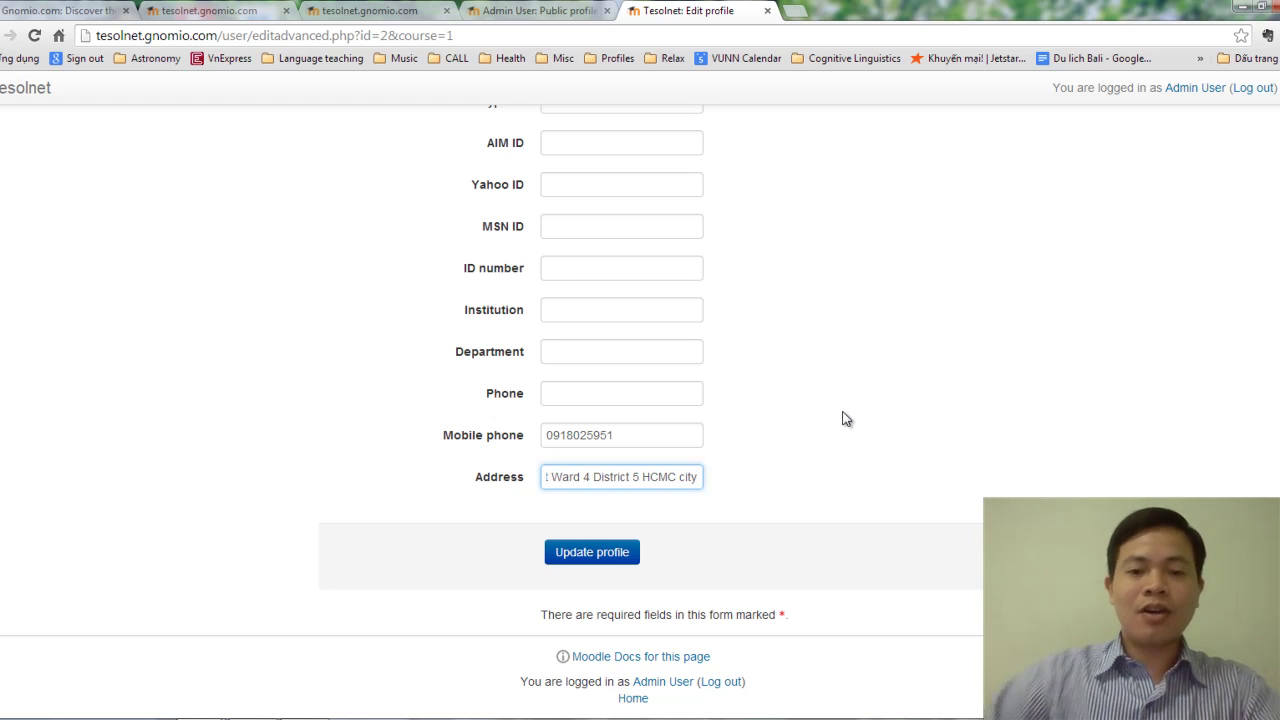
scroll(819, 425, up, 5)
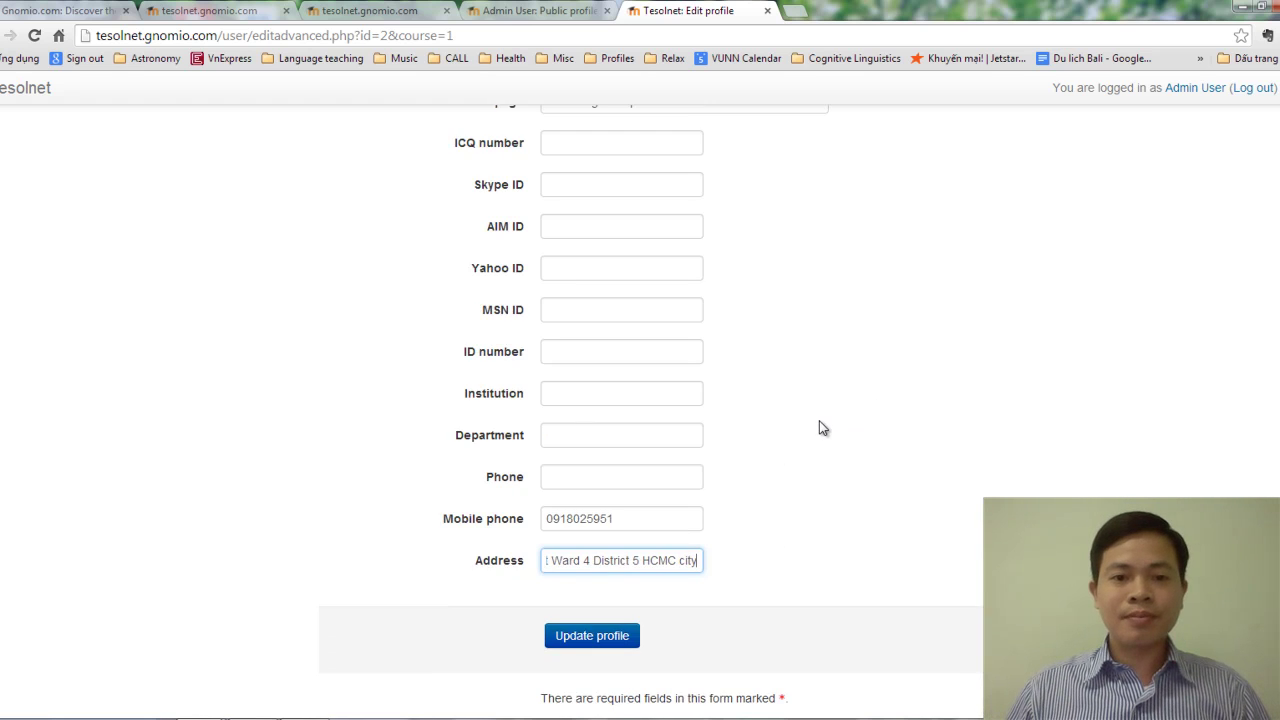
scroll(824, 419, up, 10)
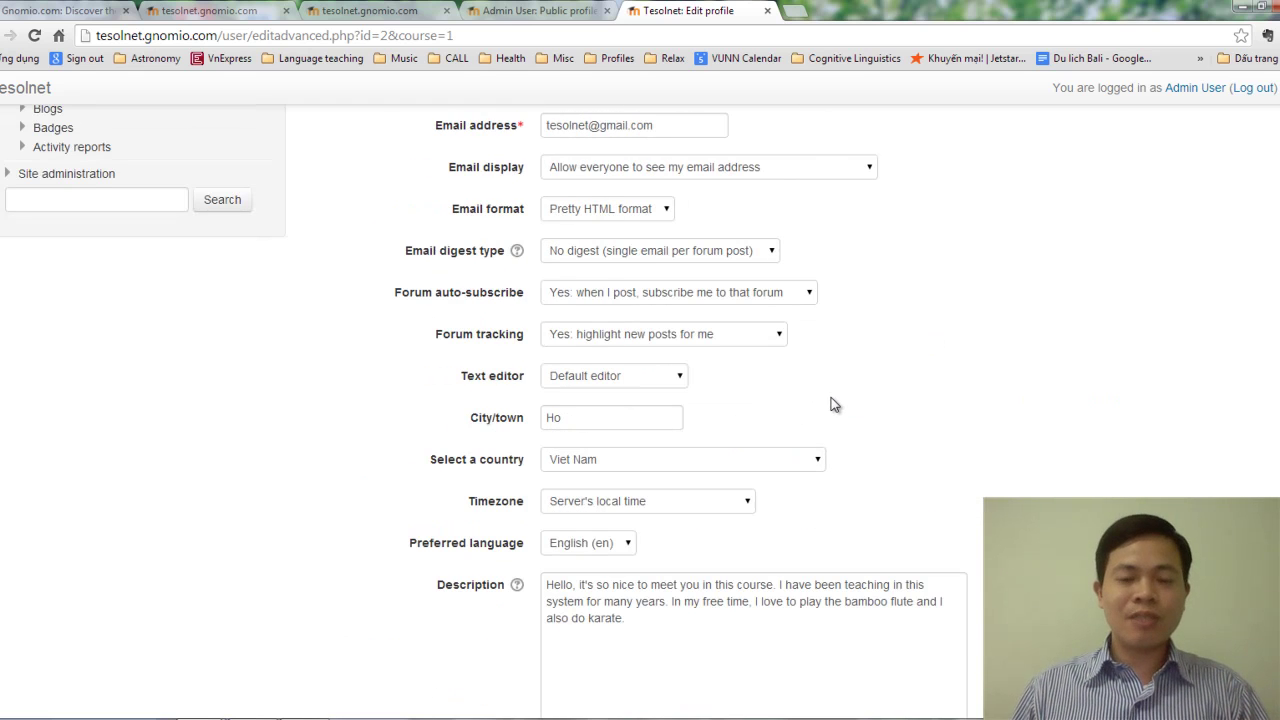
scroll(835, 405, up, 1)
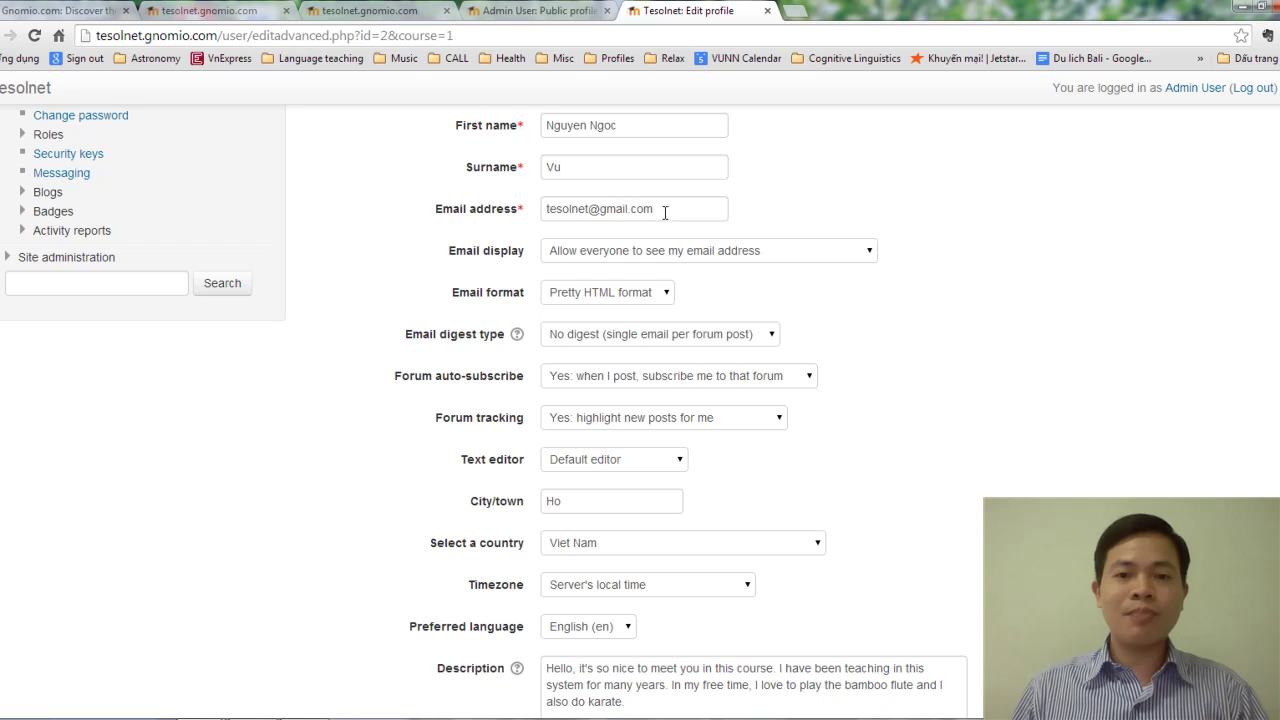
drag(666, 209, 494, 212)
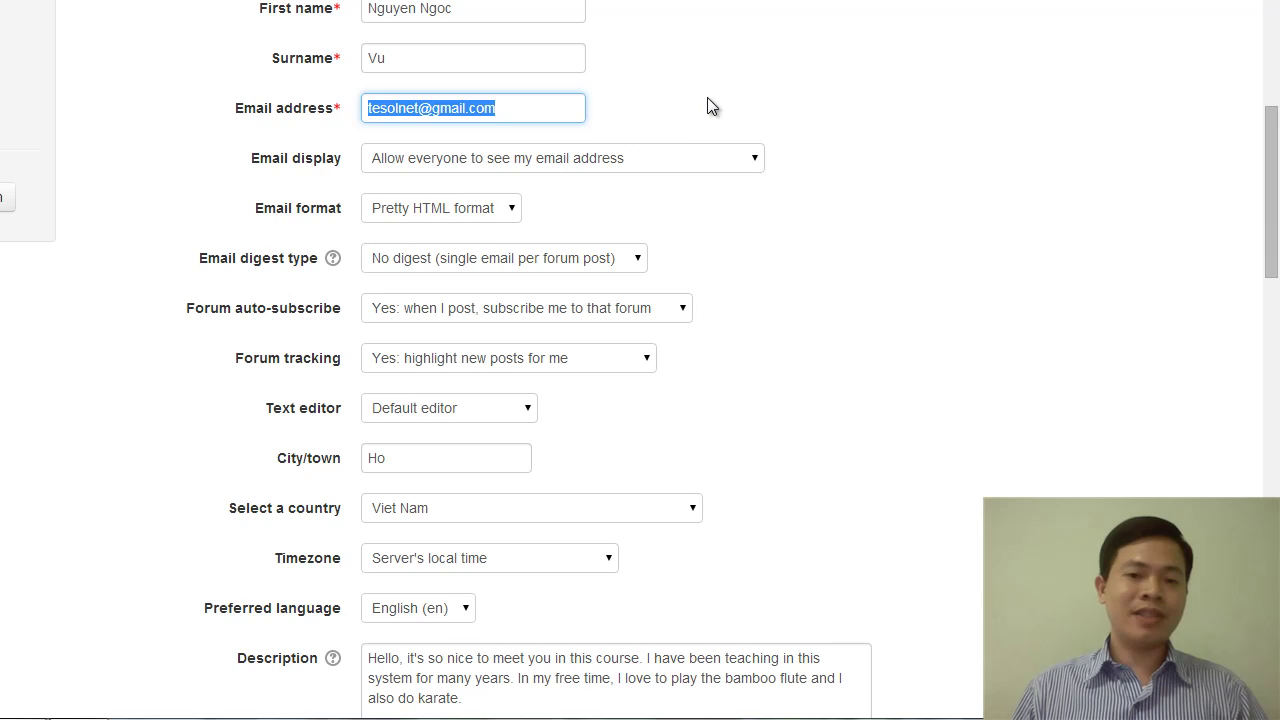
scroll(707, 101, down, 4)
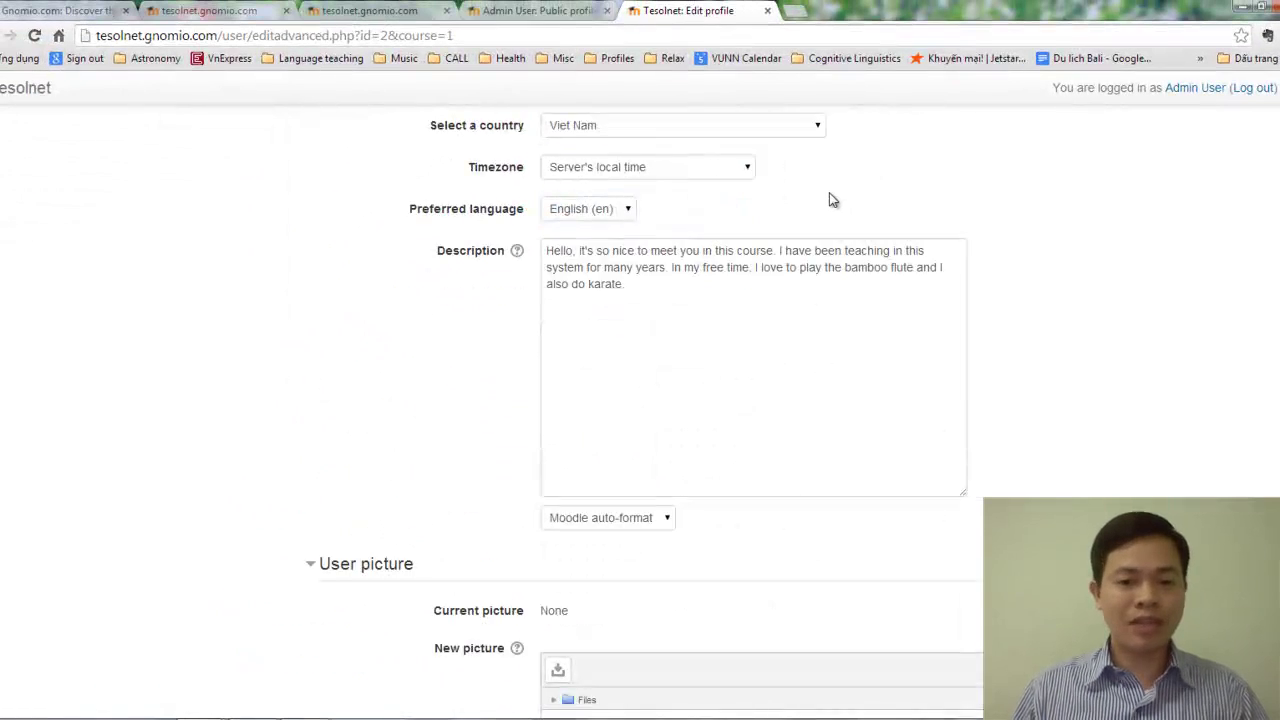
scroll(830, 198, down, 4)
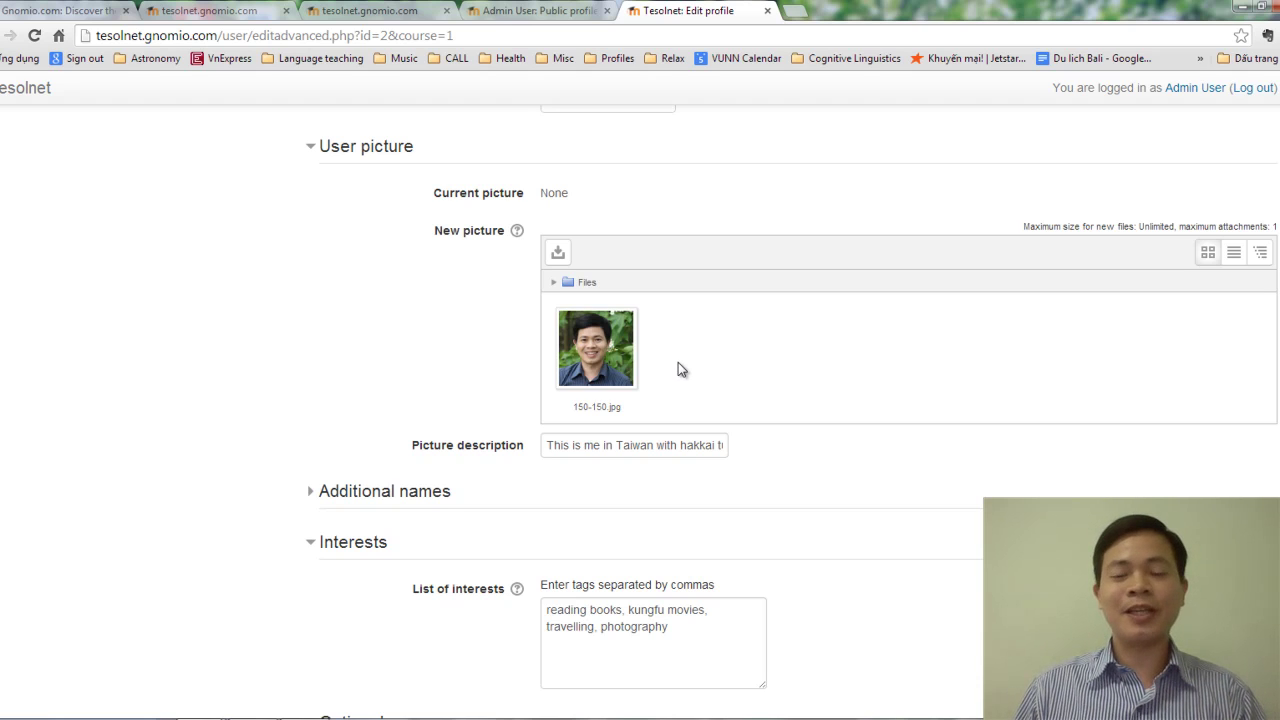
scroll(682, 358, down, 7)
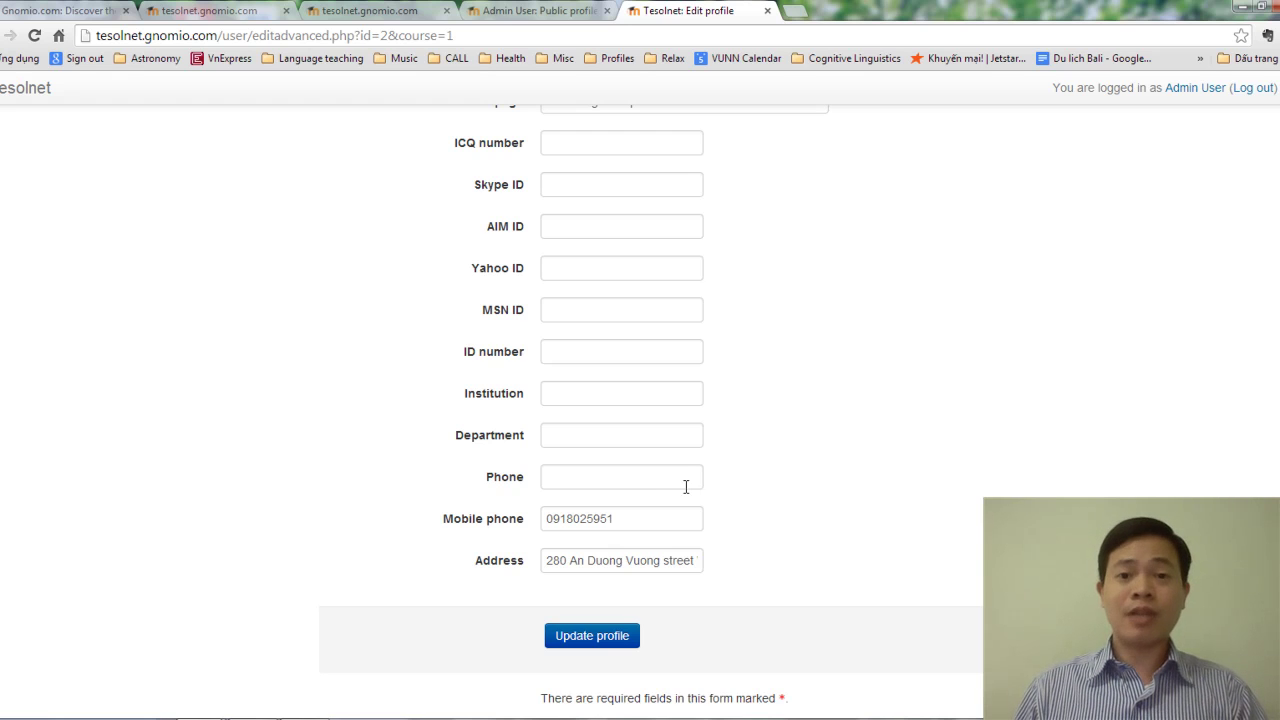
scroll(699, 484, down, 1)
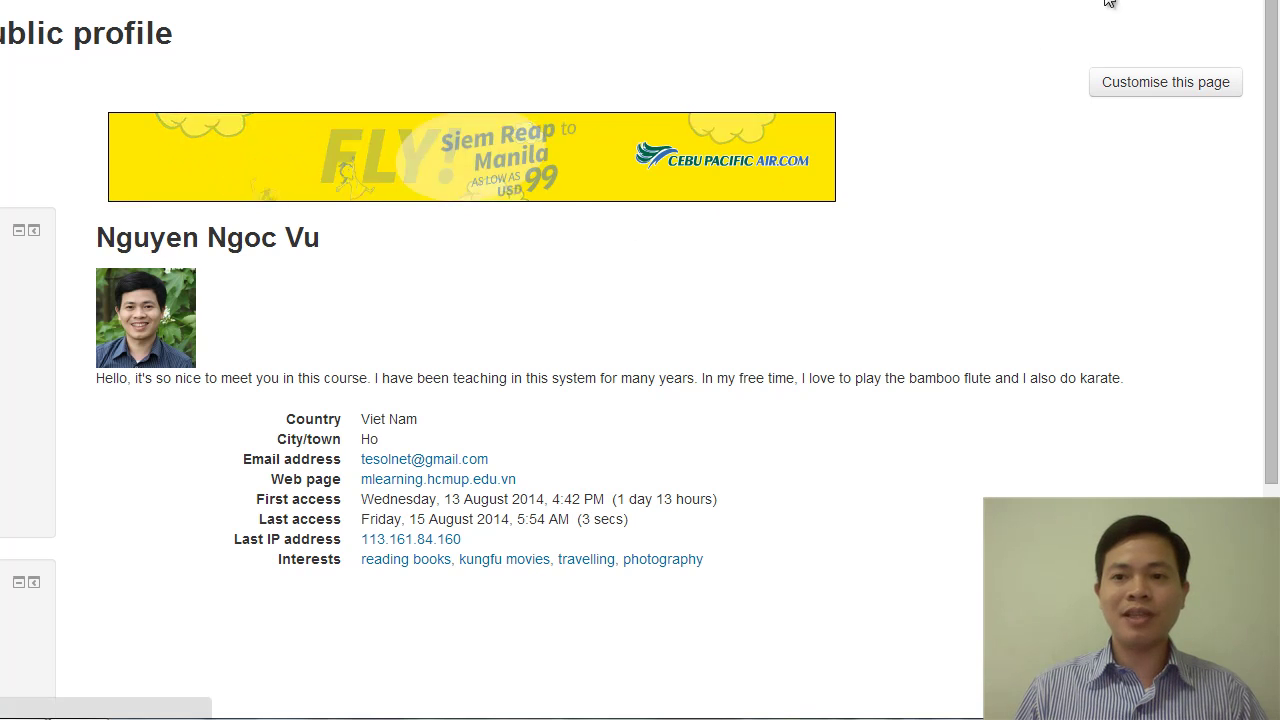
Scroll through the updated public profile showing photo, description, web page and interests.
scroll(592, 444, down, 2)
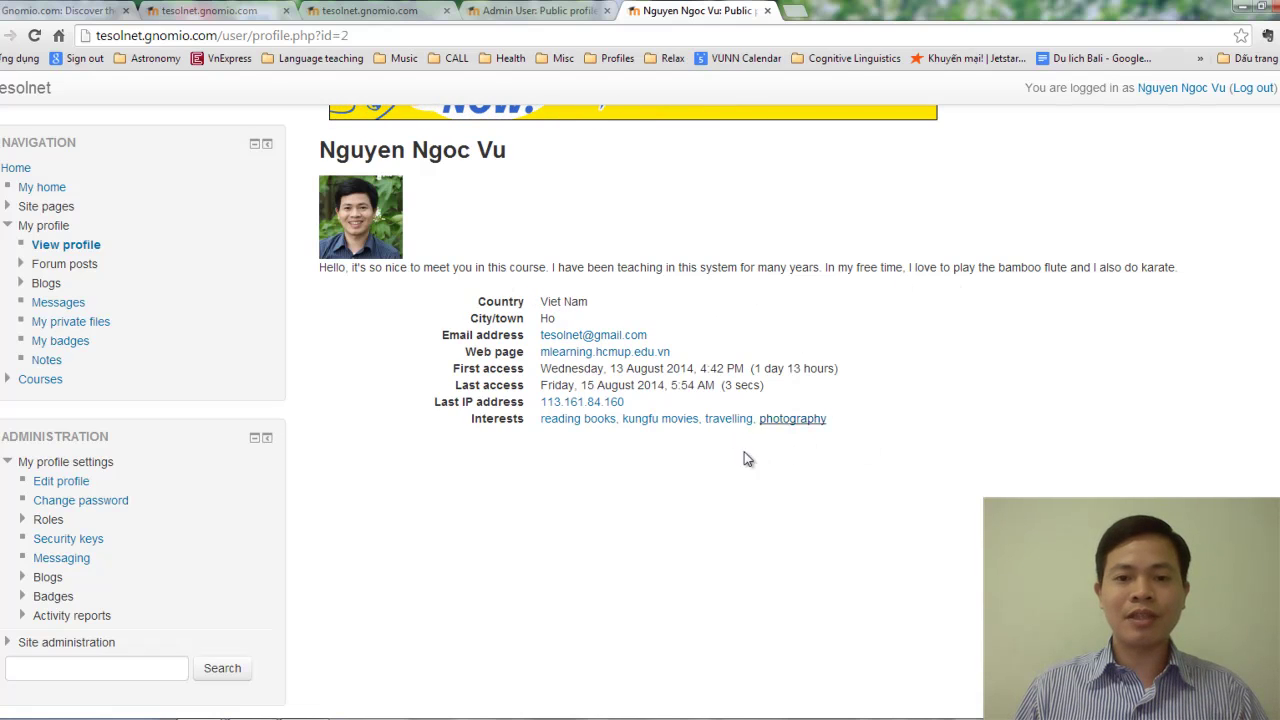
scroll(597, 440, down, 1)
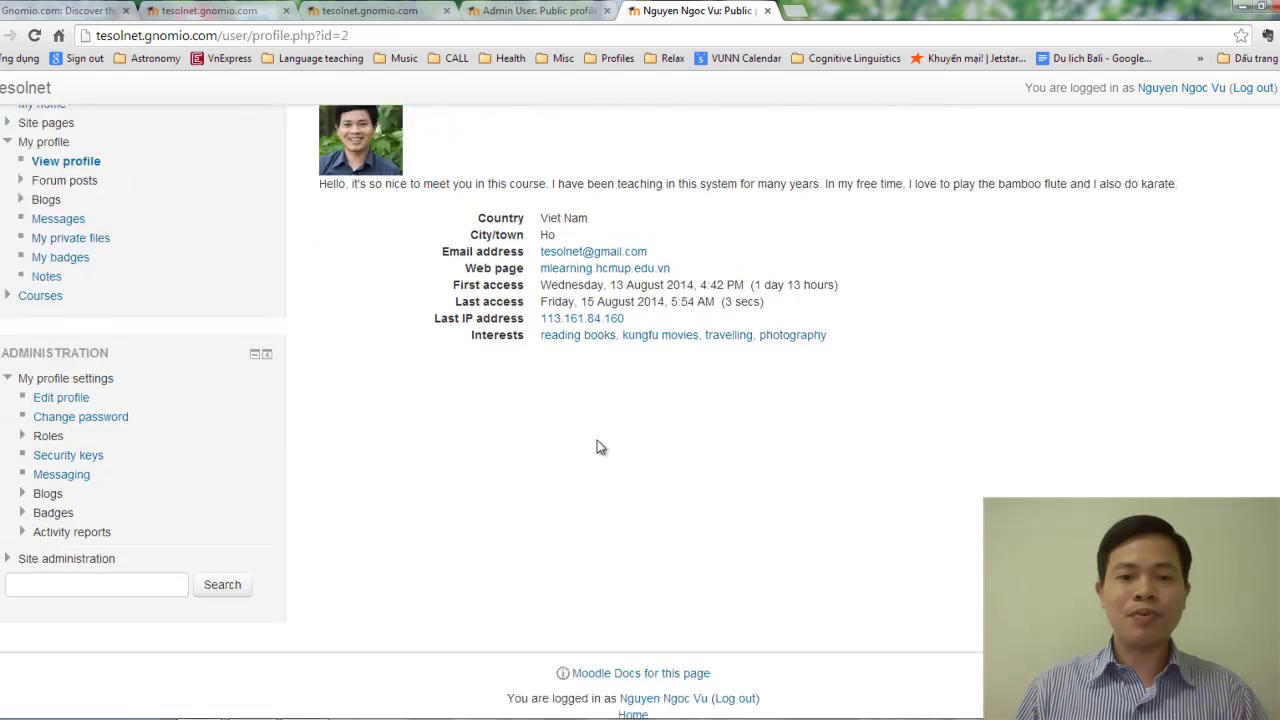
scroll(597, 461, up, 3)
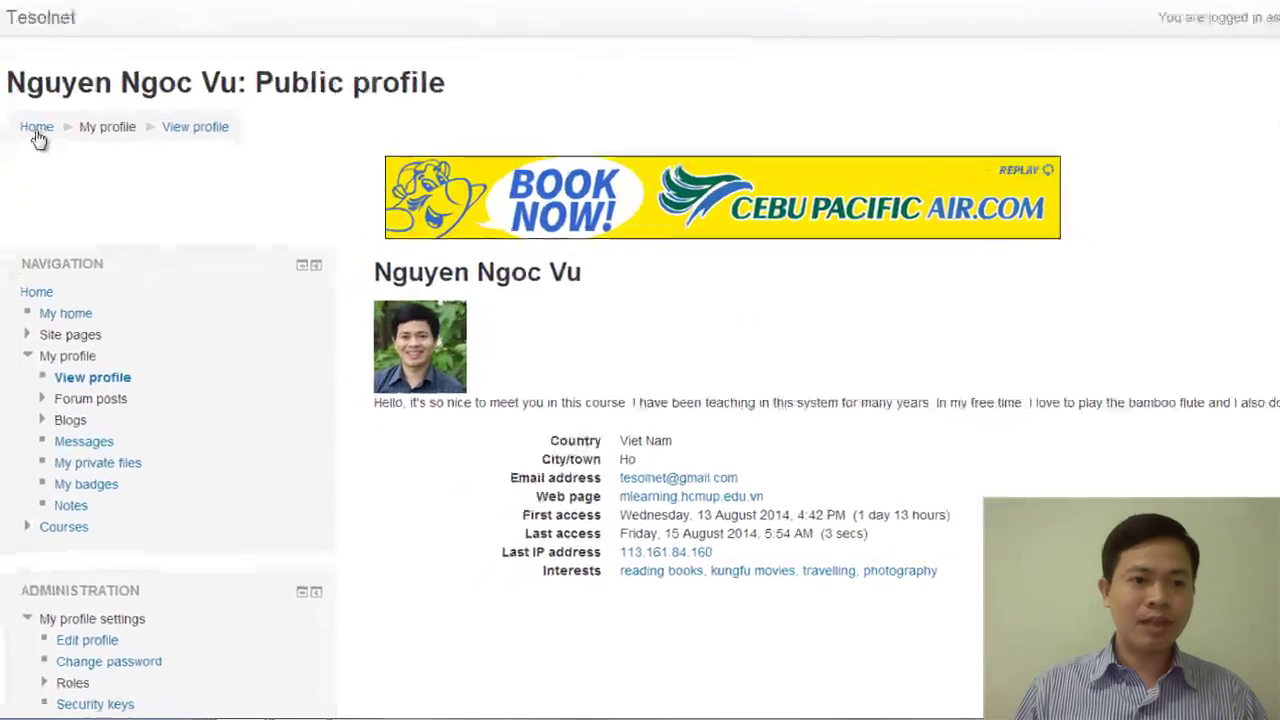
Return to the tesolnet front page and review its still-empty Available courses section.
click(52, 82)
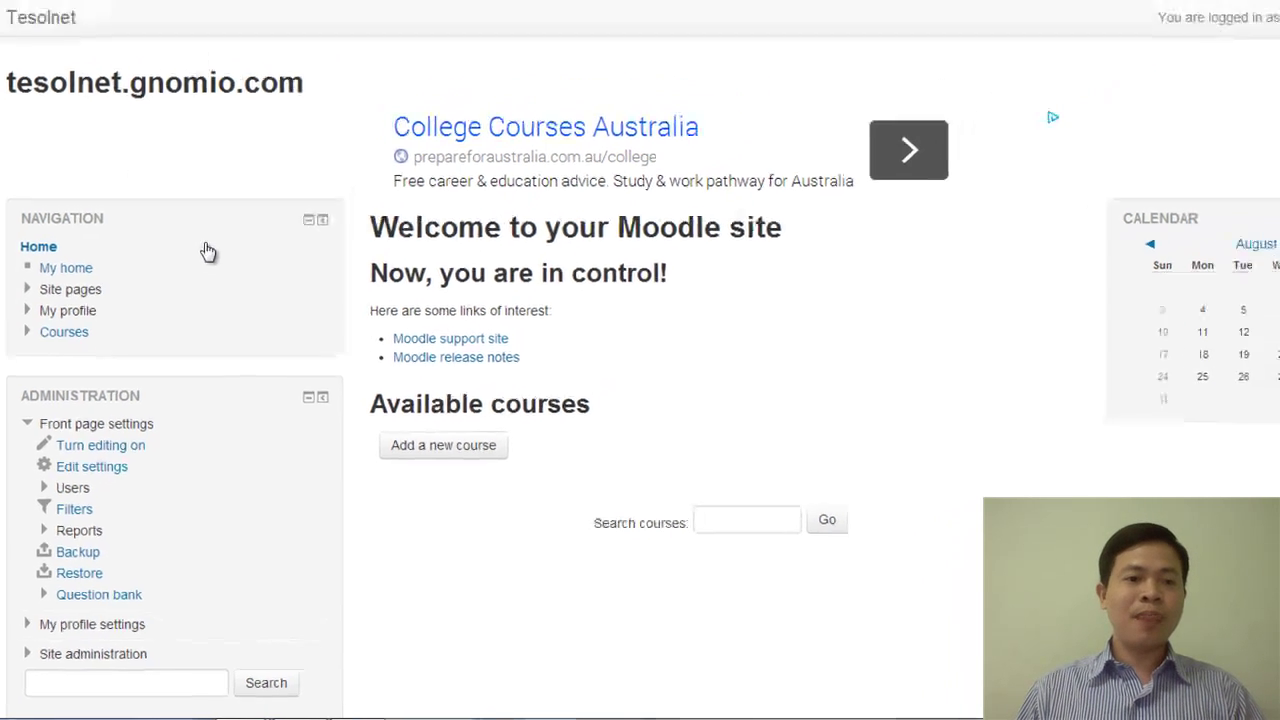
scroll(230, 335, down, 2)
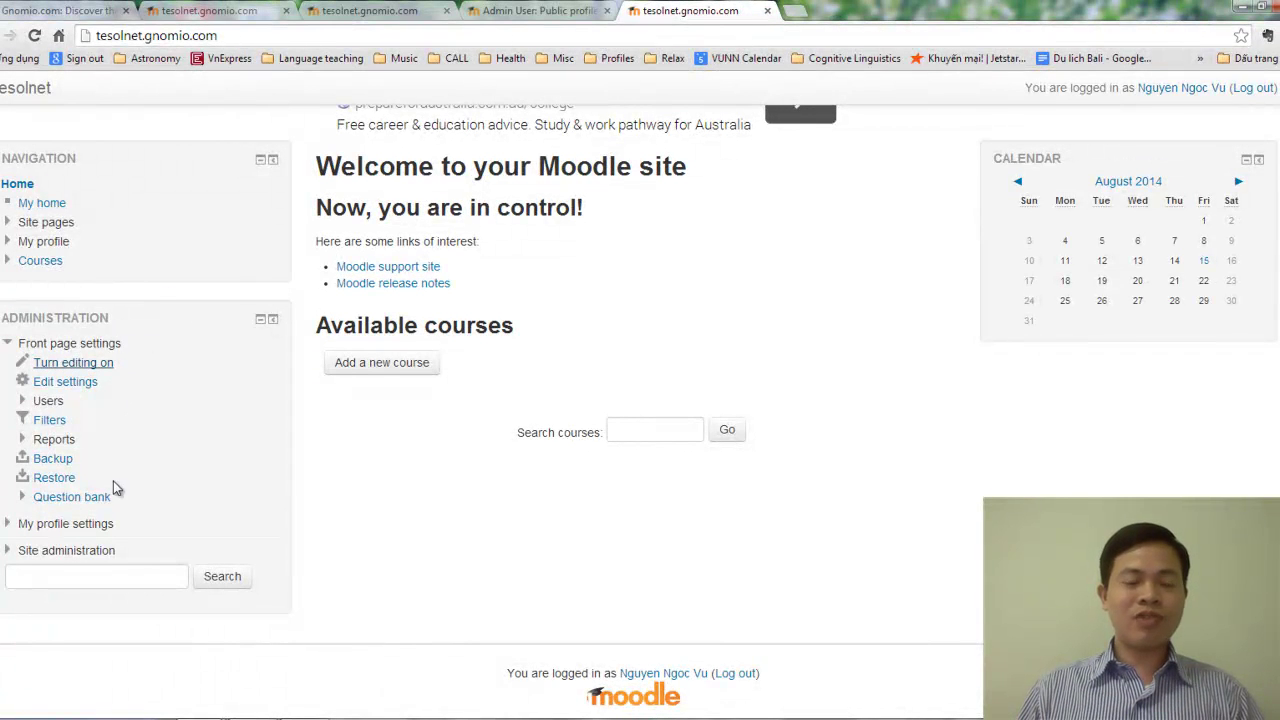
scroll(162, 416, up, 2)
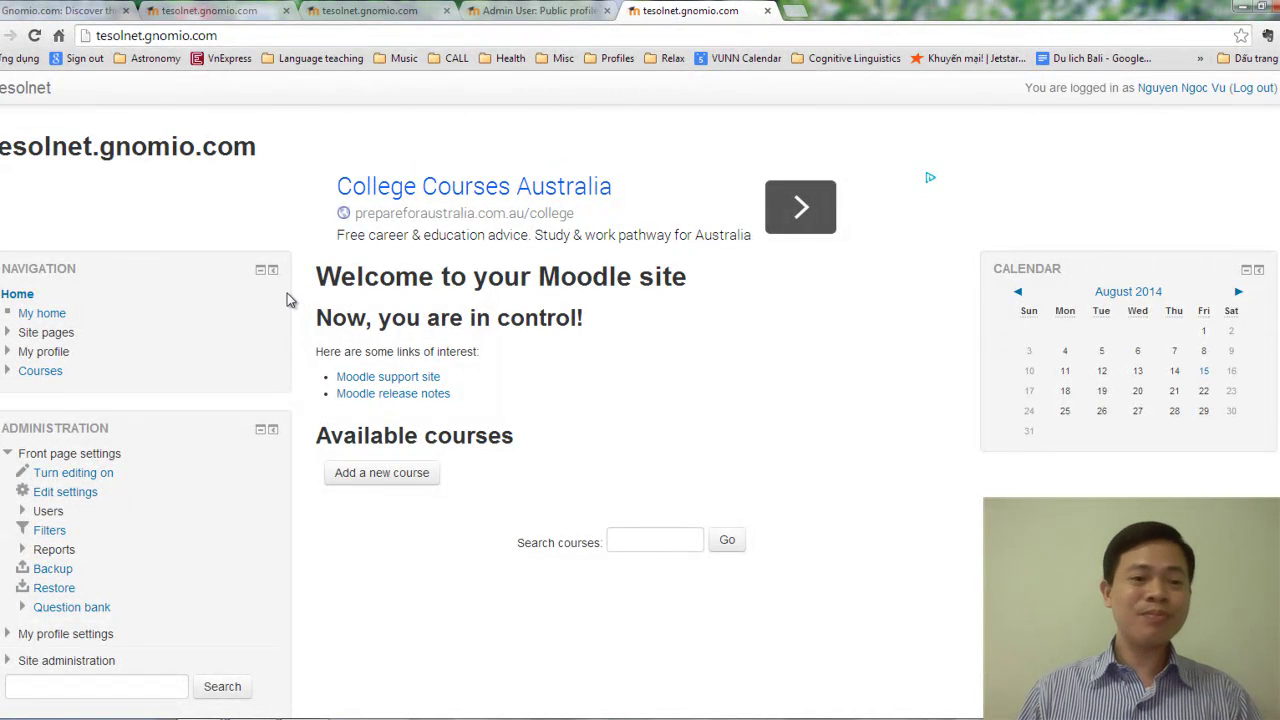
scroll(287, 295, down, 2)
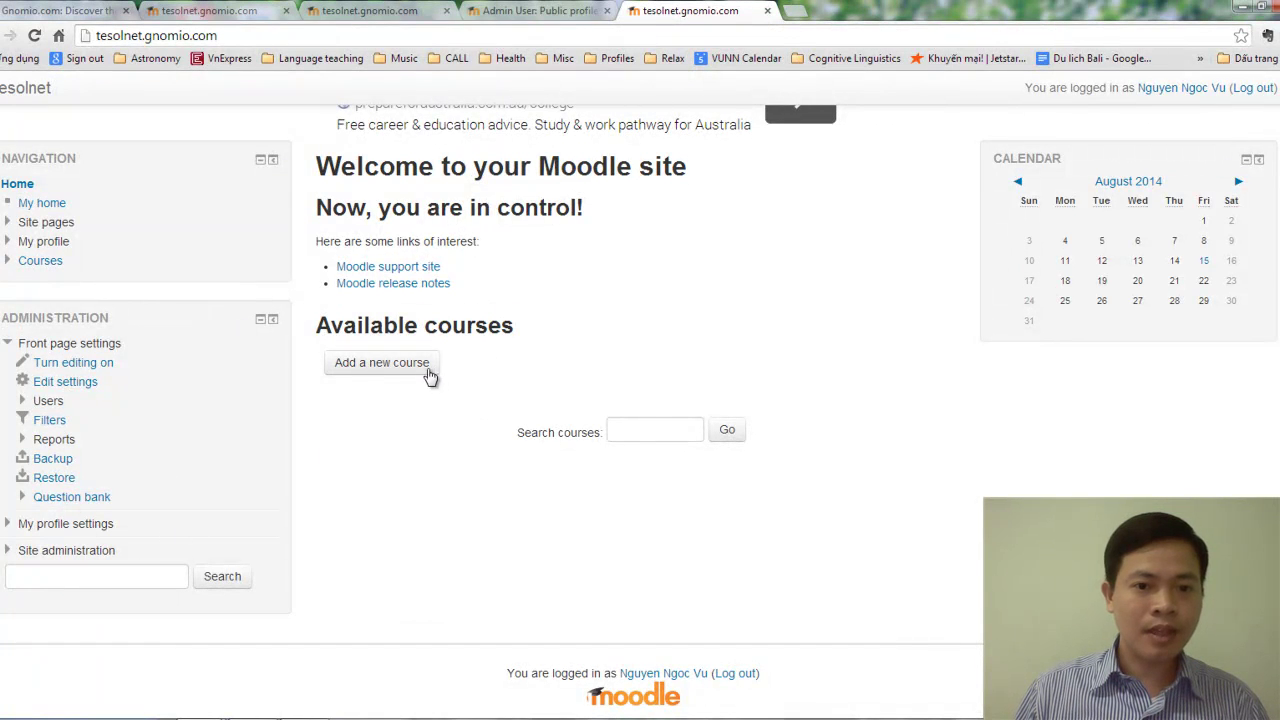
scroll(443, 343, up, 2)
scroll(424, 431, down, 2)
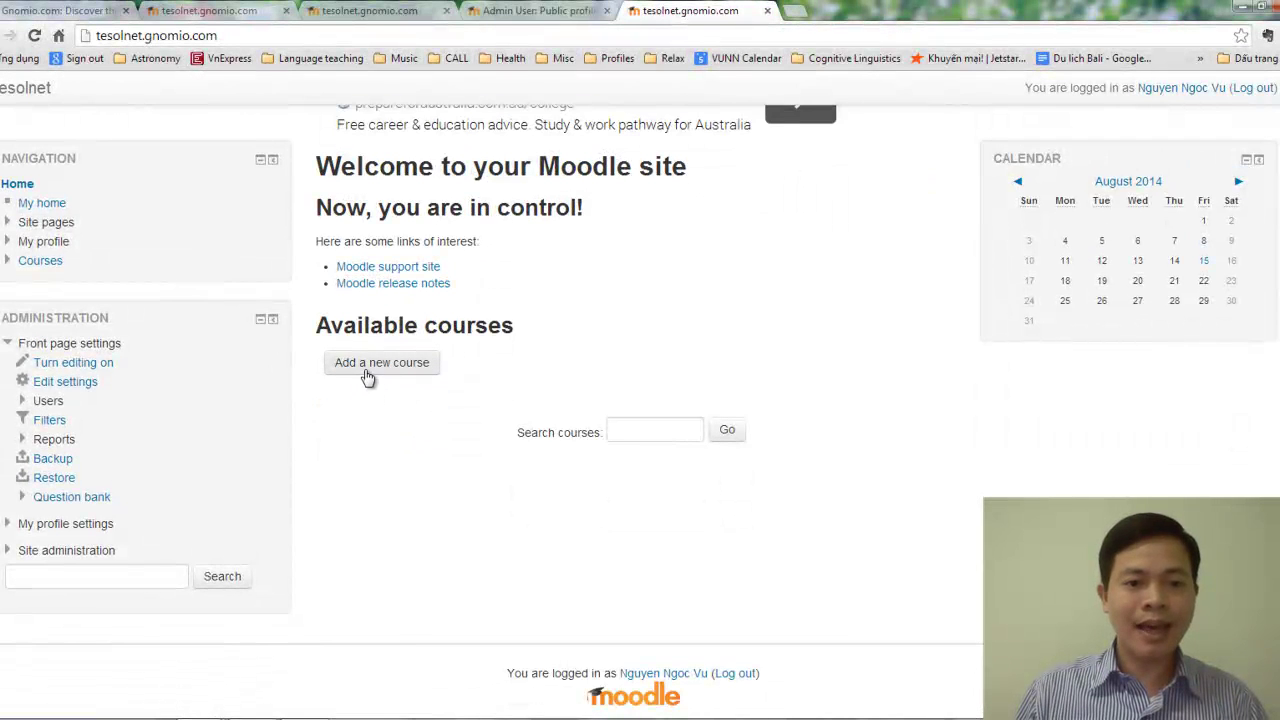
scroll(437, 366, up, 2)
scroll(470, 372, down, 2)
scroll(484, 375, up, 2)
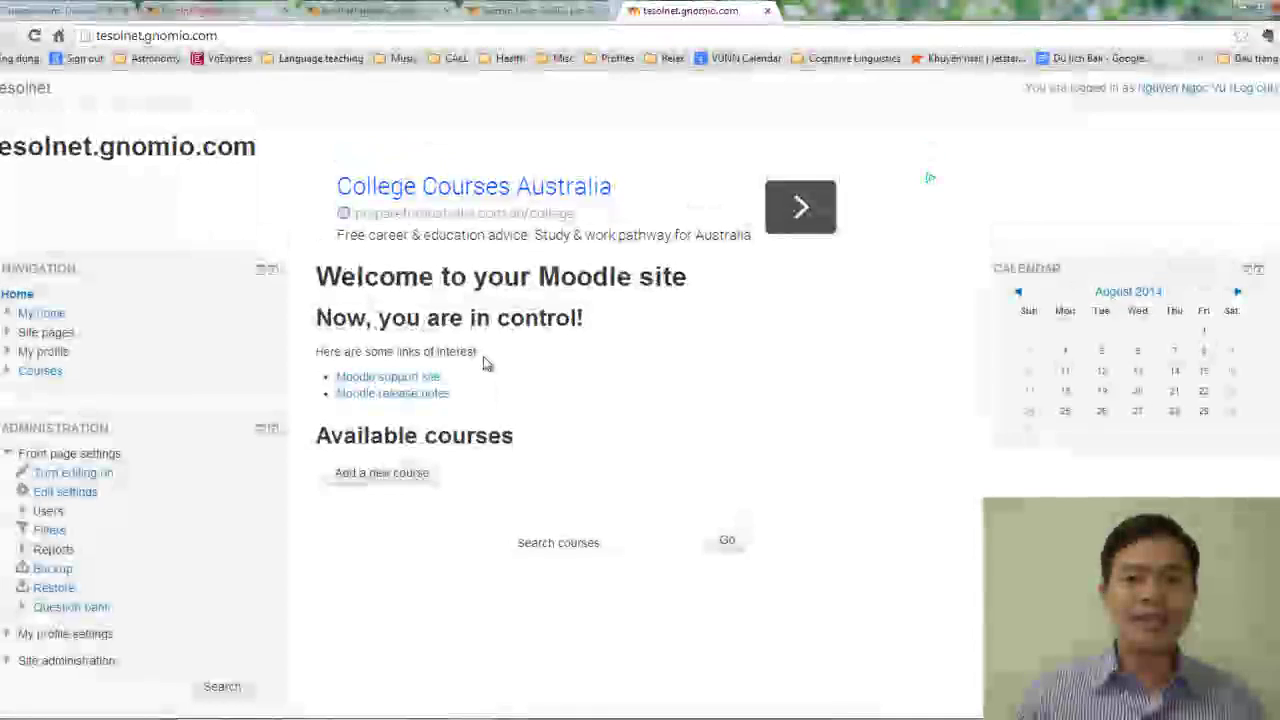
scroll(486, 360, down, 2)
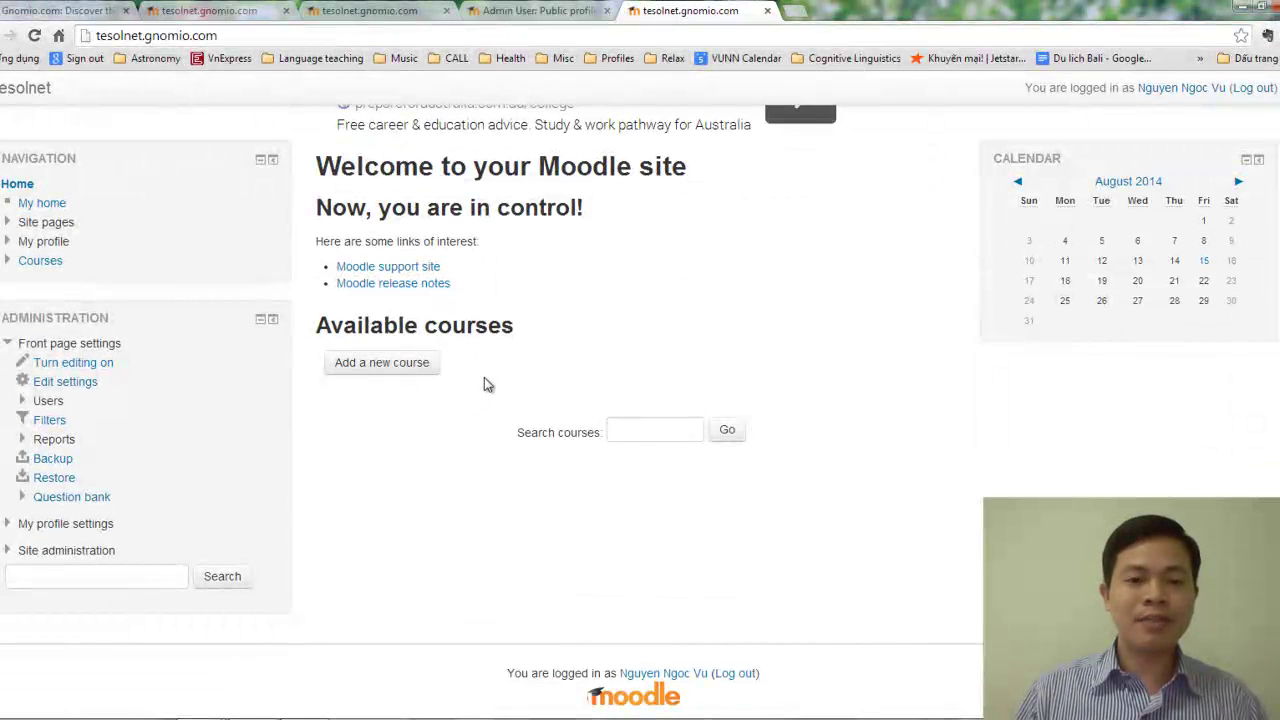
Open the Add a new course form from the front page and look over its fields.
click(393, 369)
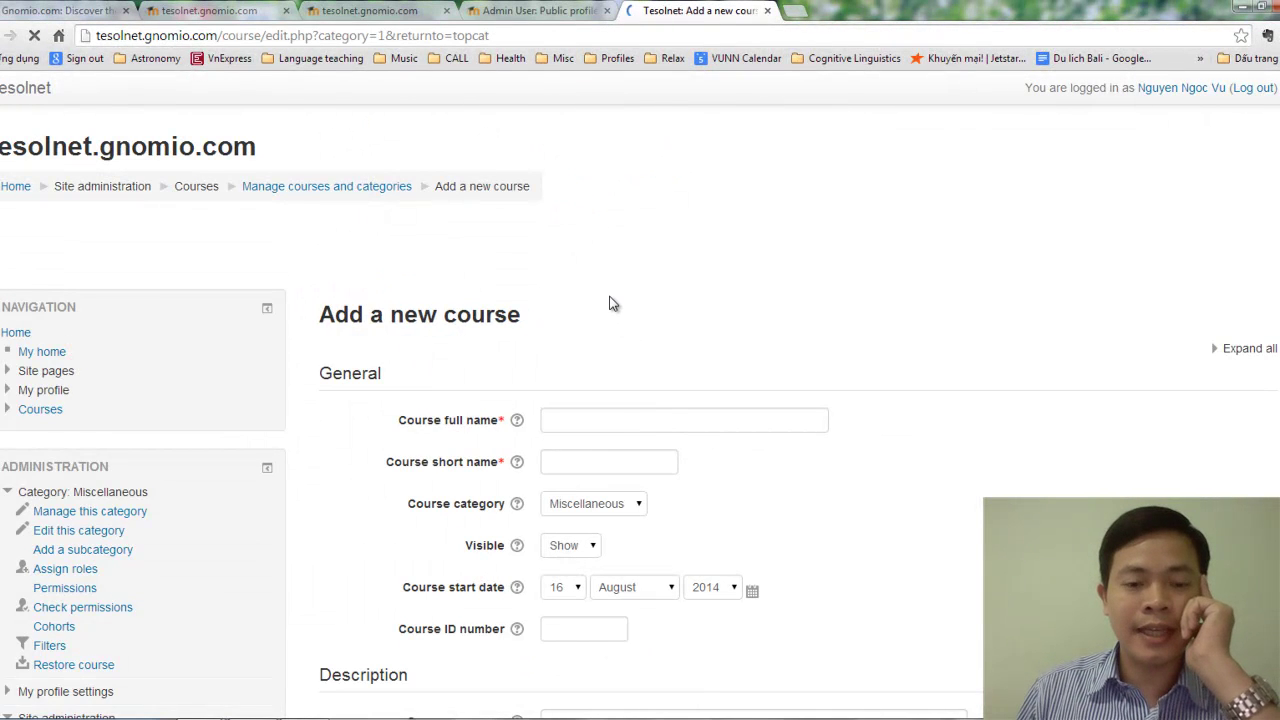
scroll(680, 297, down, 3)
scroll(810, 301, down, 4)
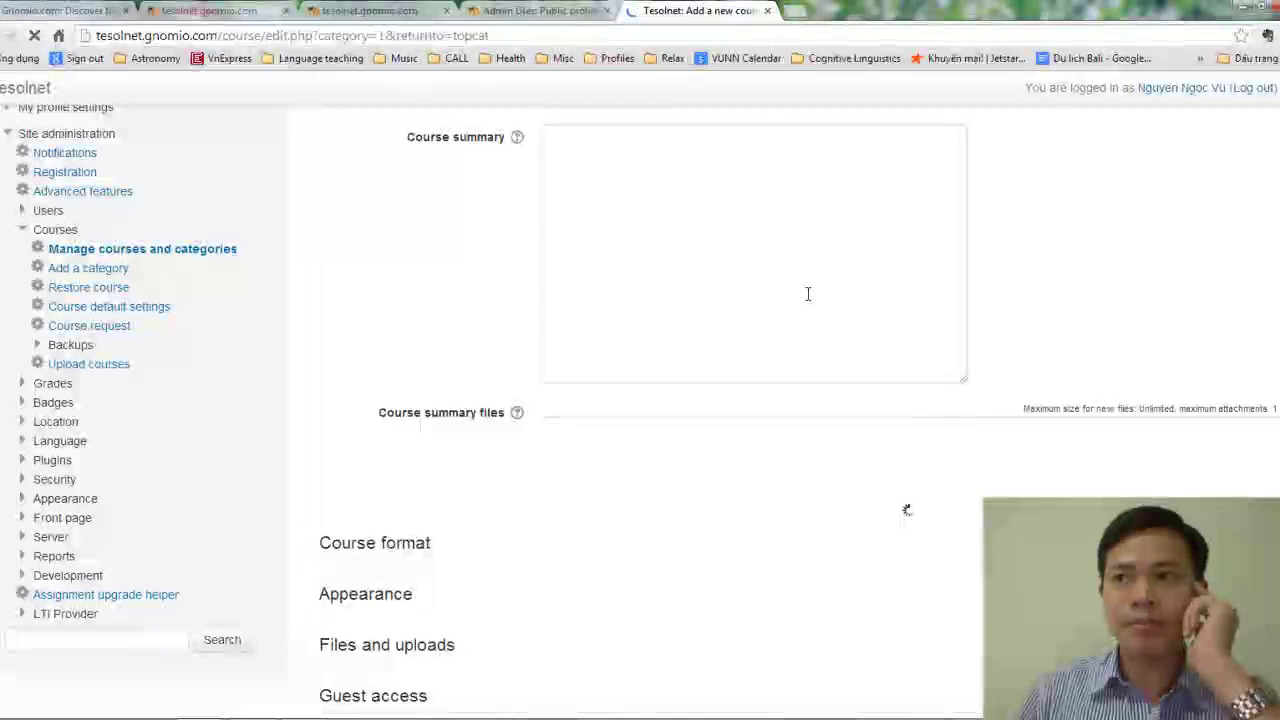
scroll(808, 292, down, 4)
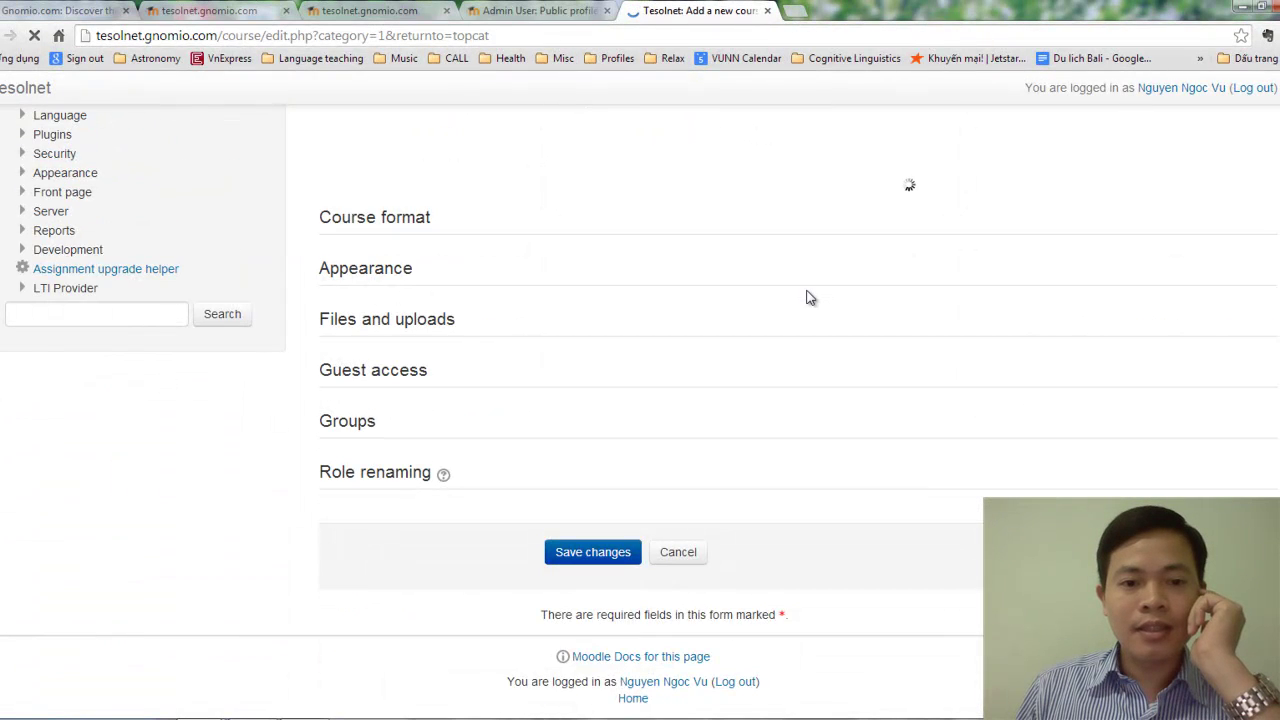
scroll(809, 295, up, 11)
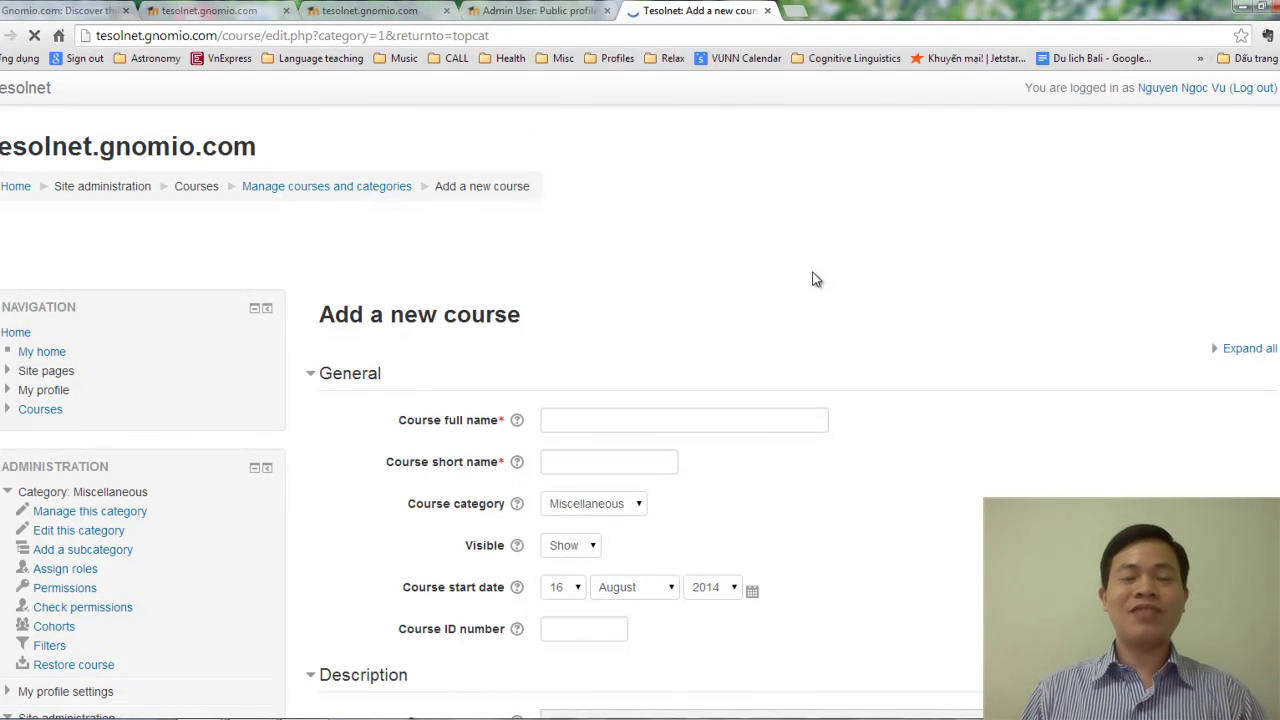
scroll(815, 278, down, 2)
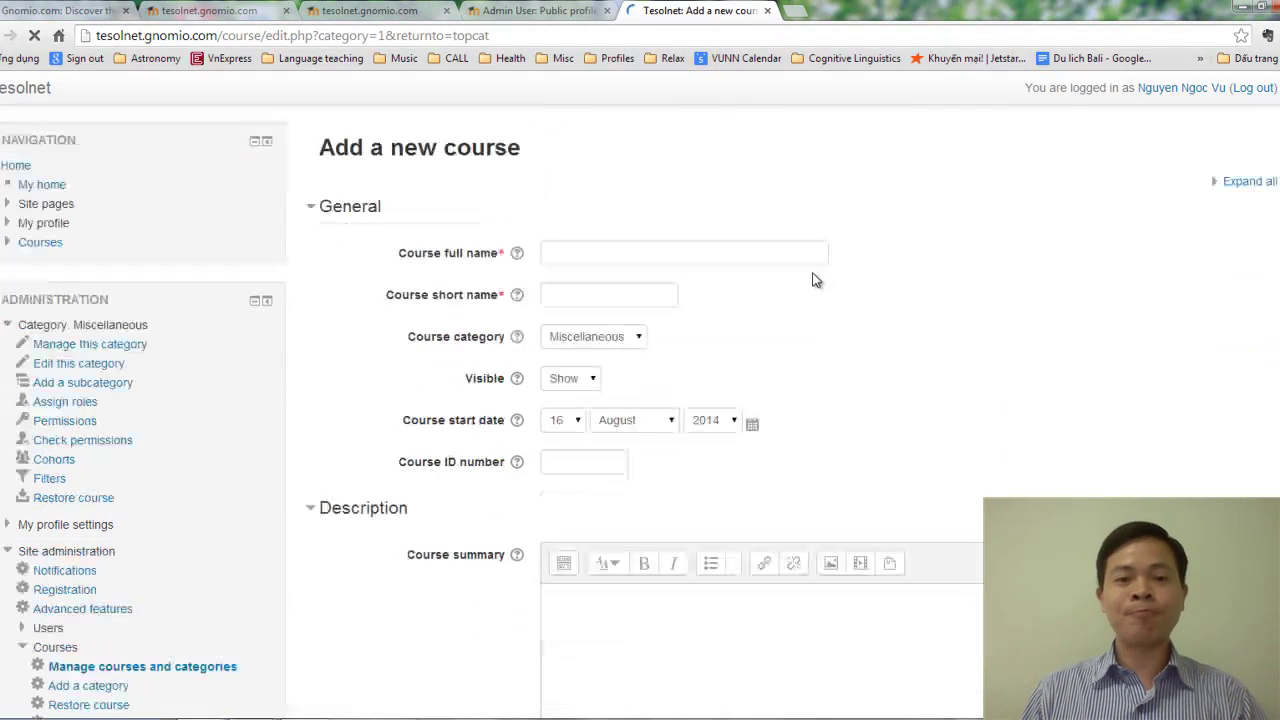
Enter 'English Teaching Methodology' as the course full name.
click(620, 254)
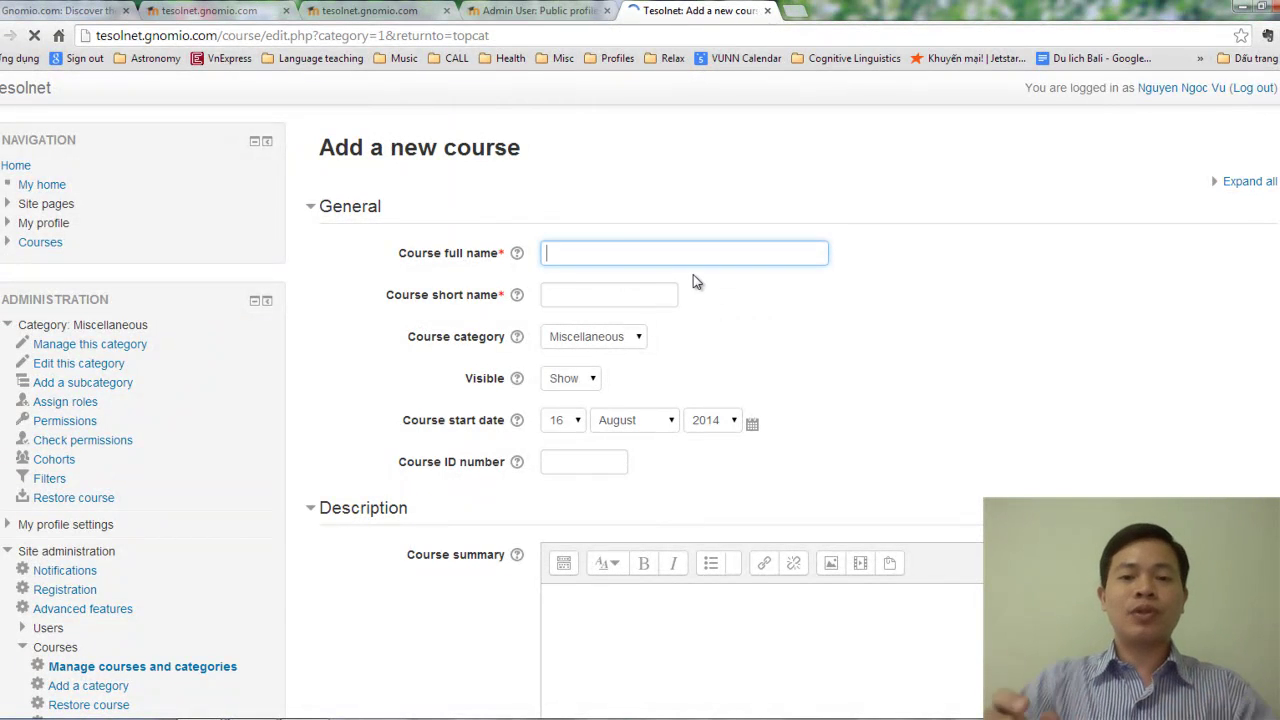
text(Eng)
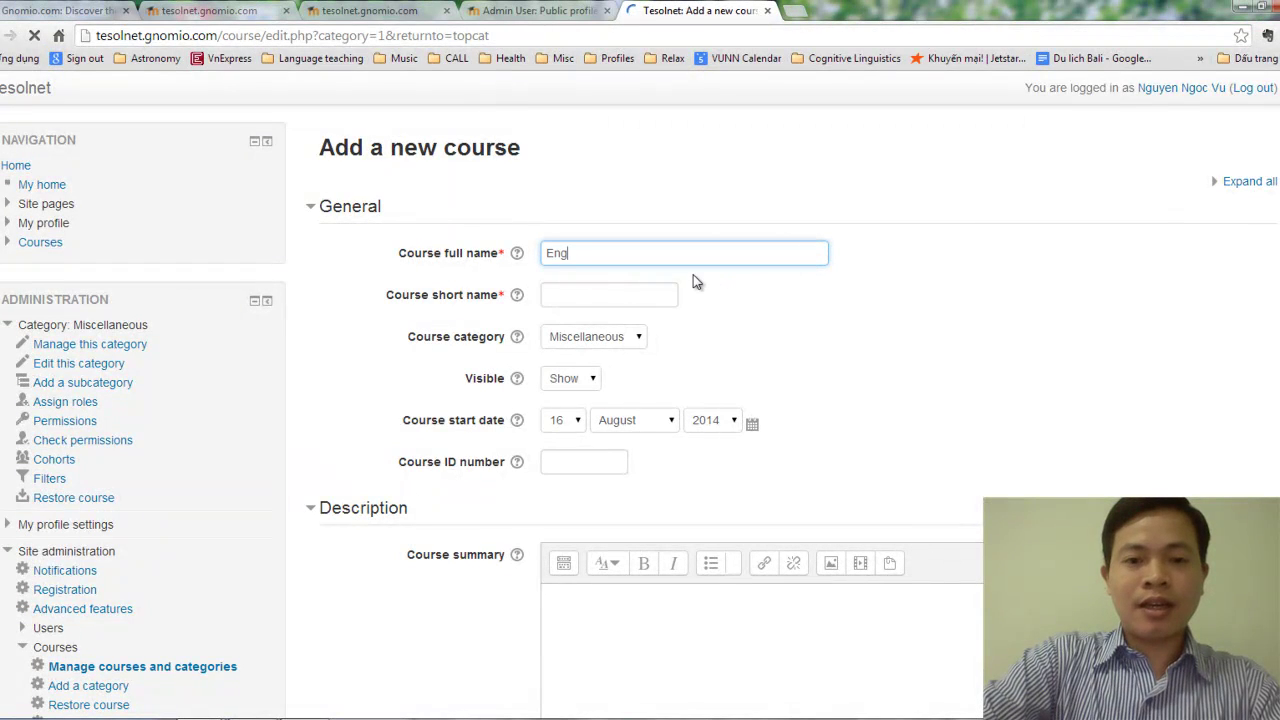
text(lish T)
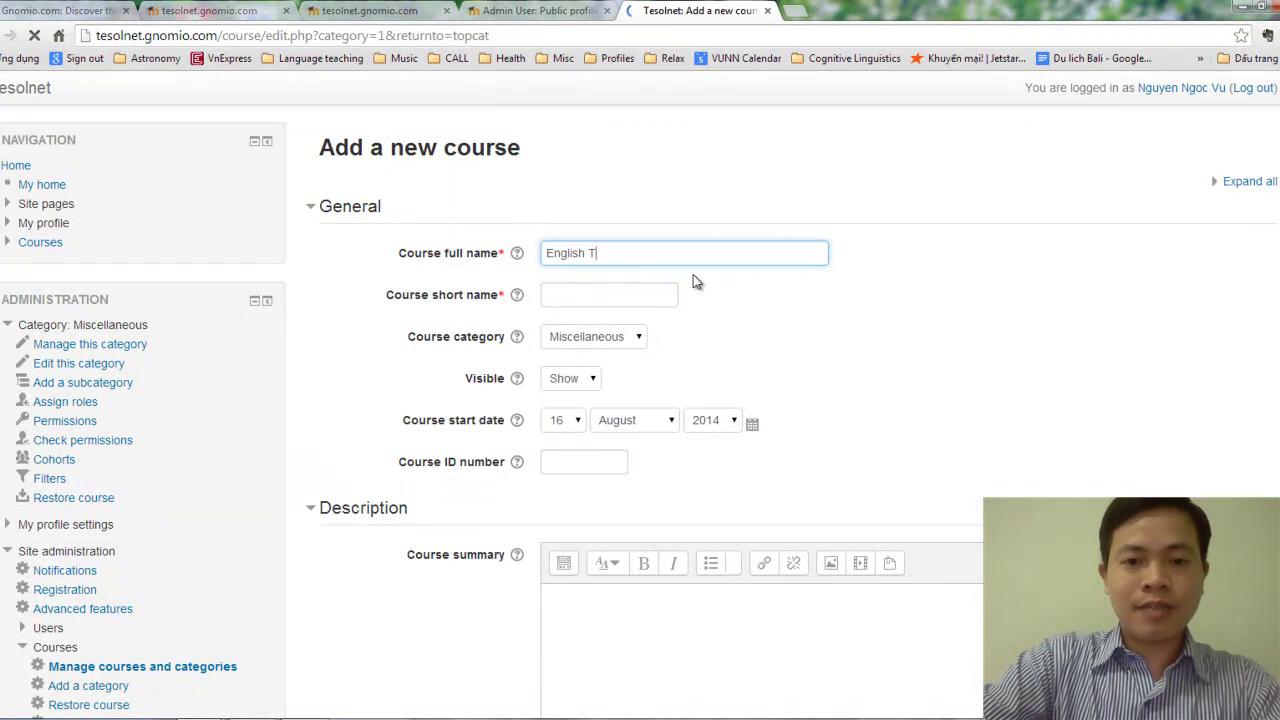
text(eaching Met)
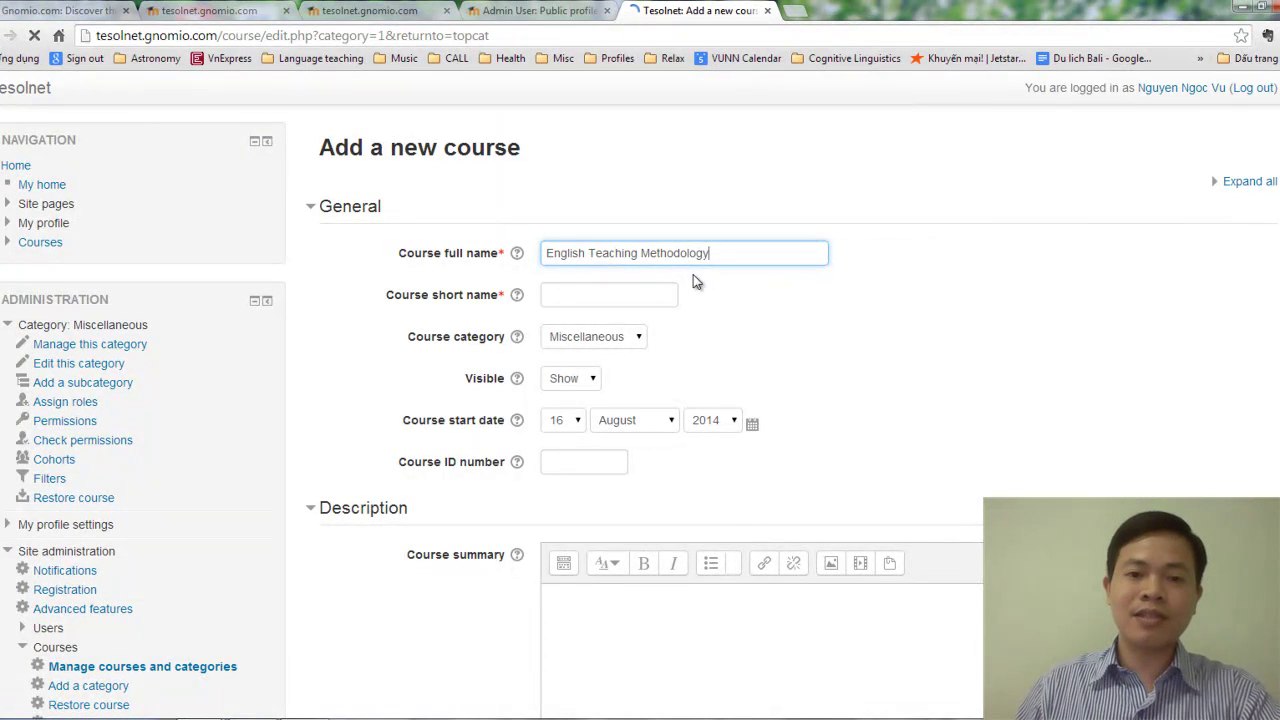
text(hodology)
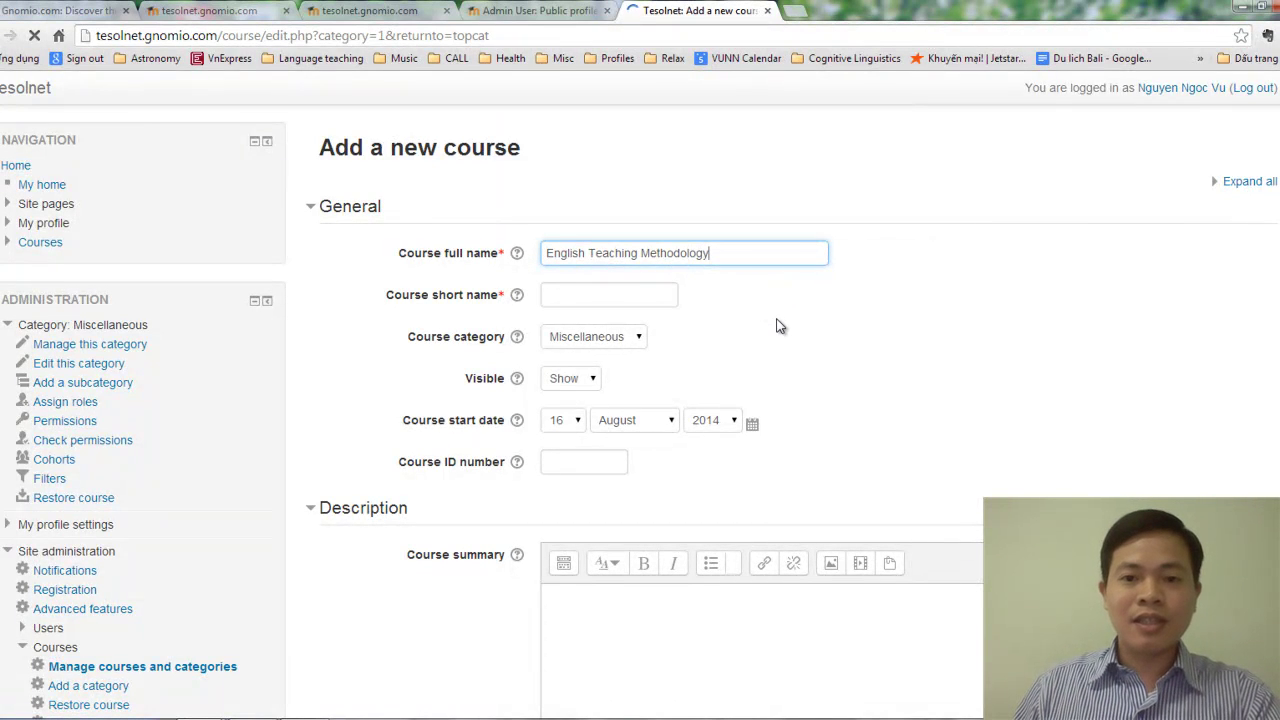
text( (ELT)
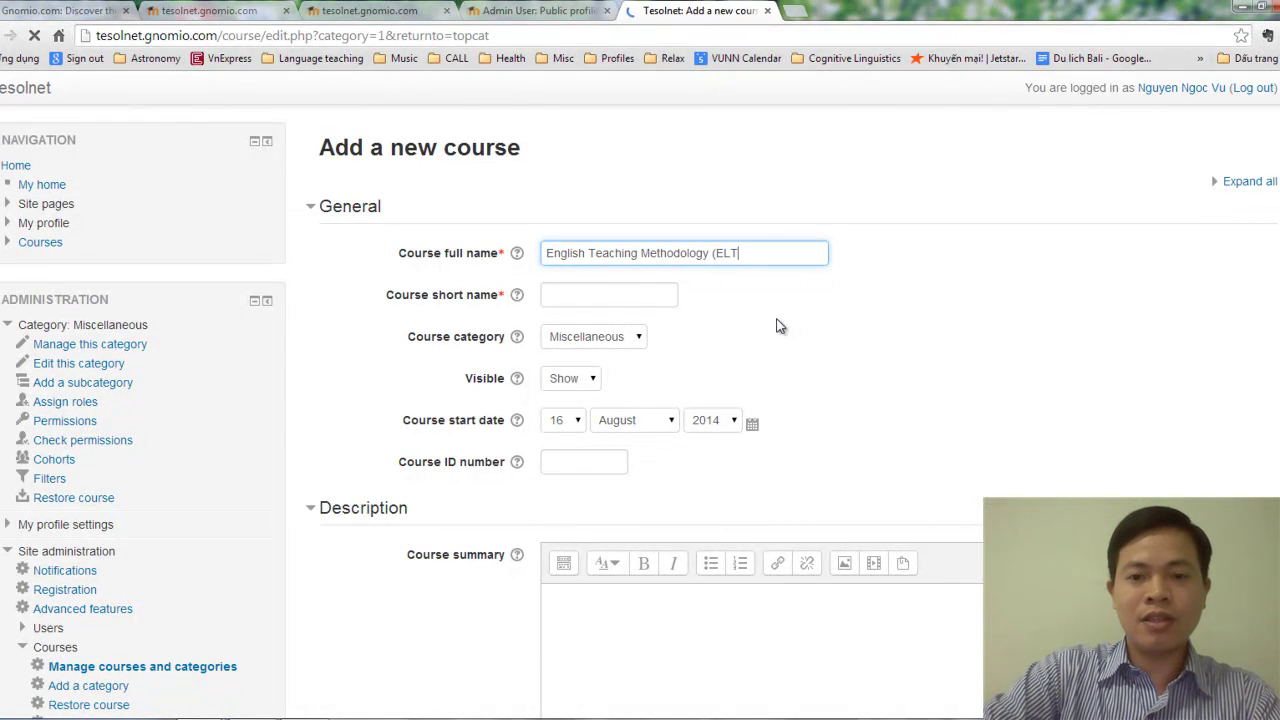
text(2))
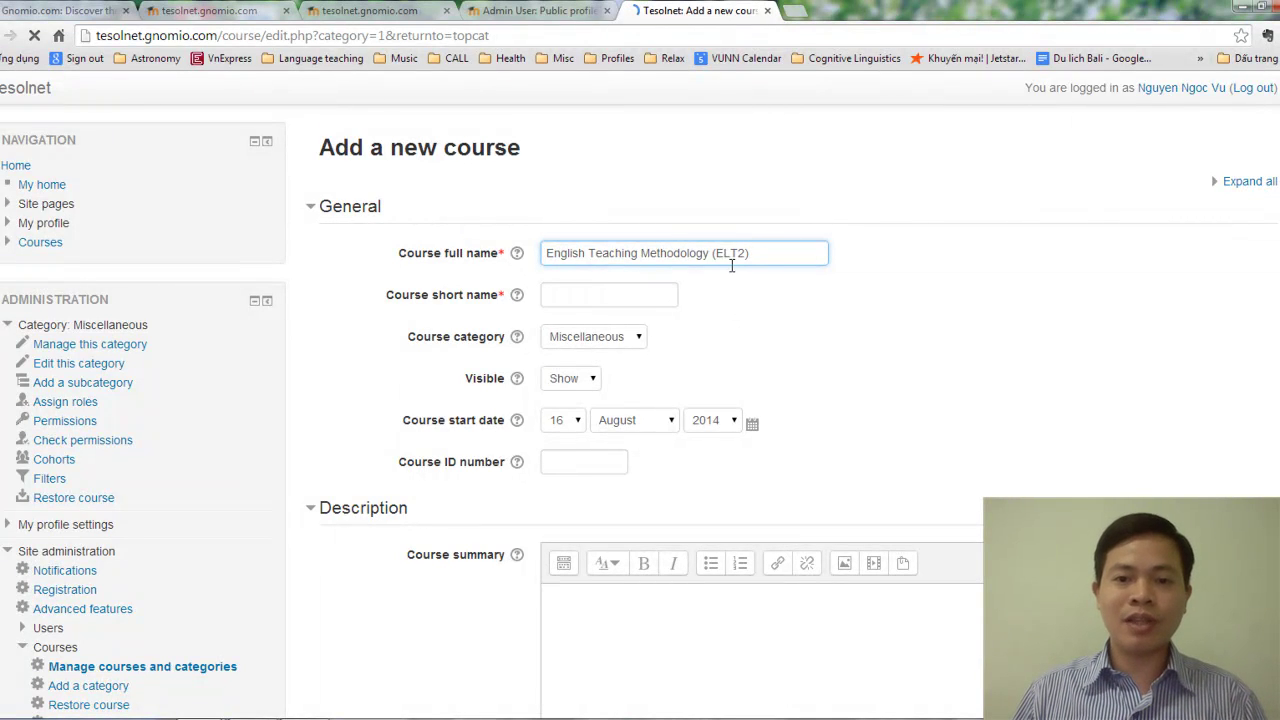
drag(712, 253, 756, 256)
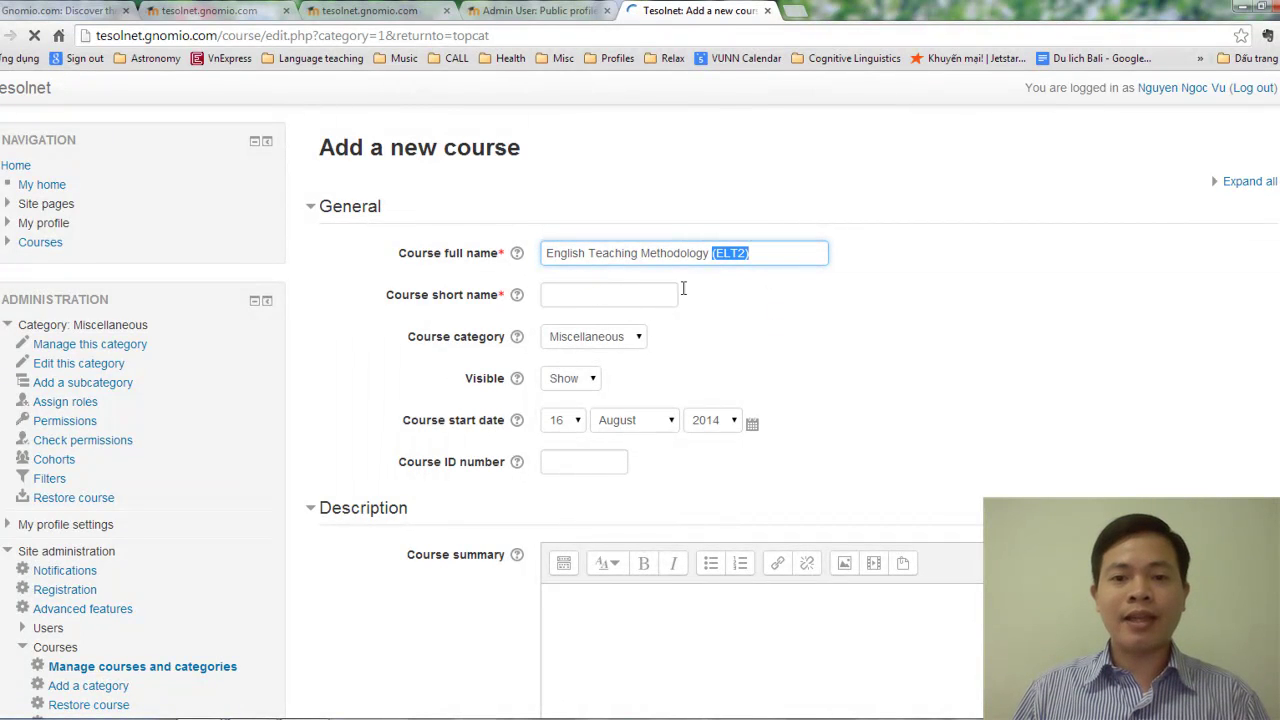
key(BackSpace)
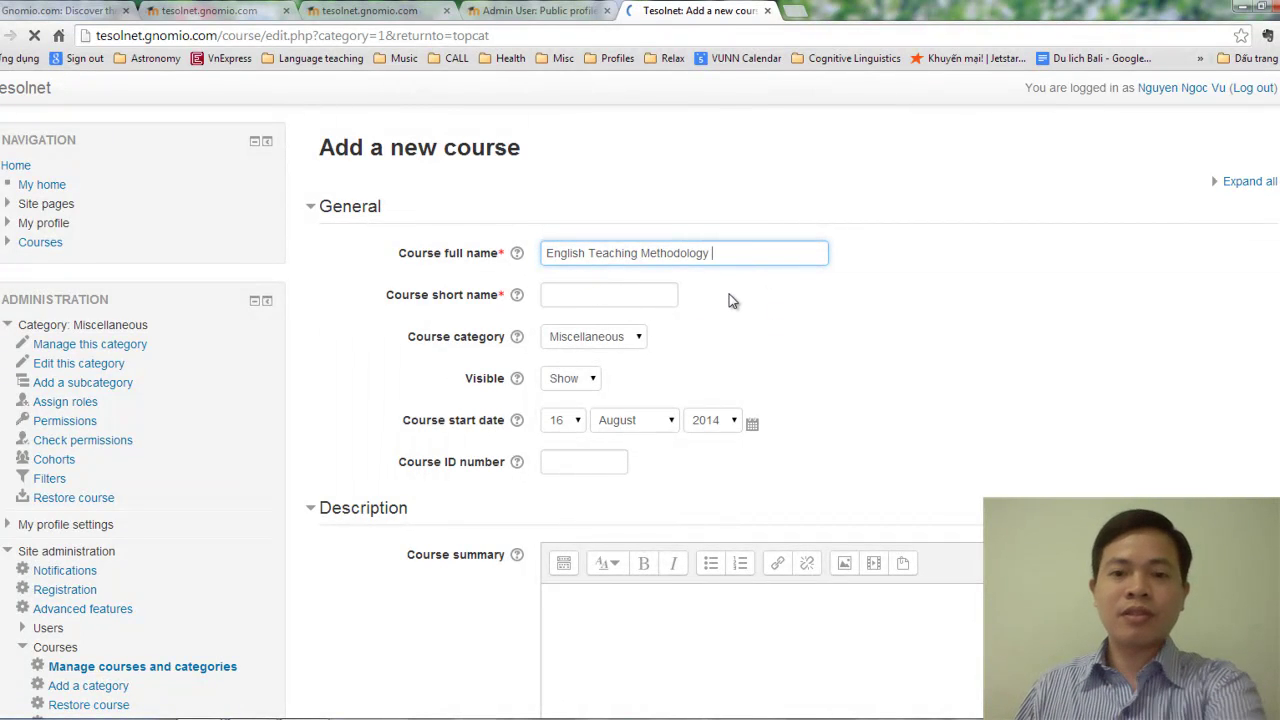
Enter 'ELT2' as the course short name.
click(586, 305)
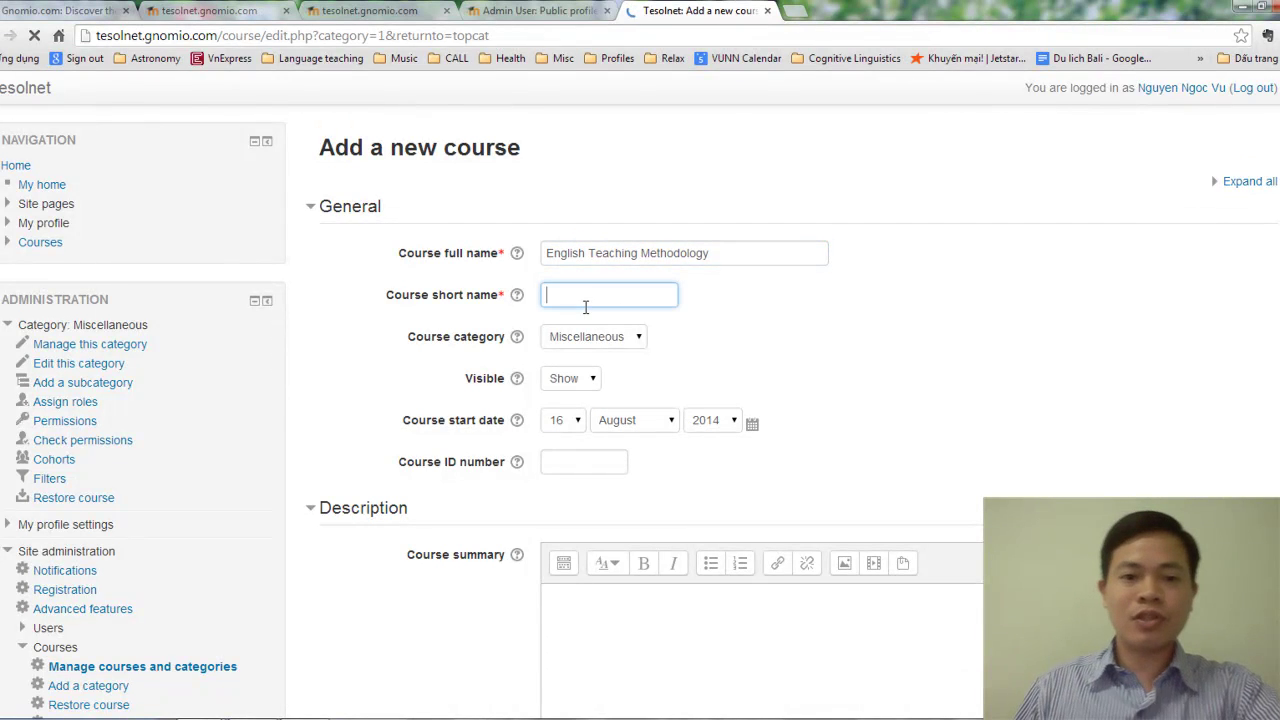
text(Elt2)
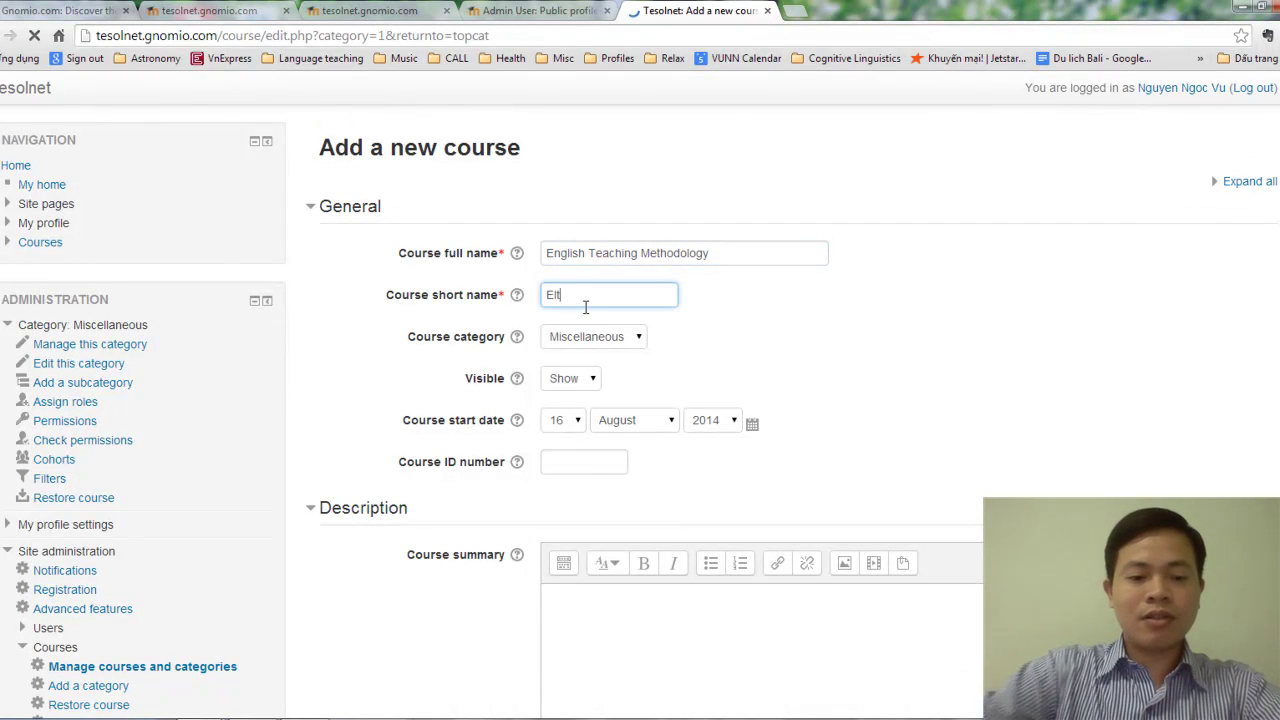
key(BackSpace)
key(BackSpace)
key(BackSpace)
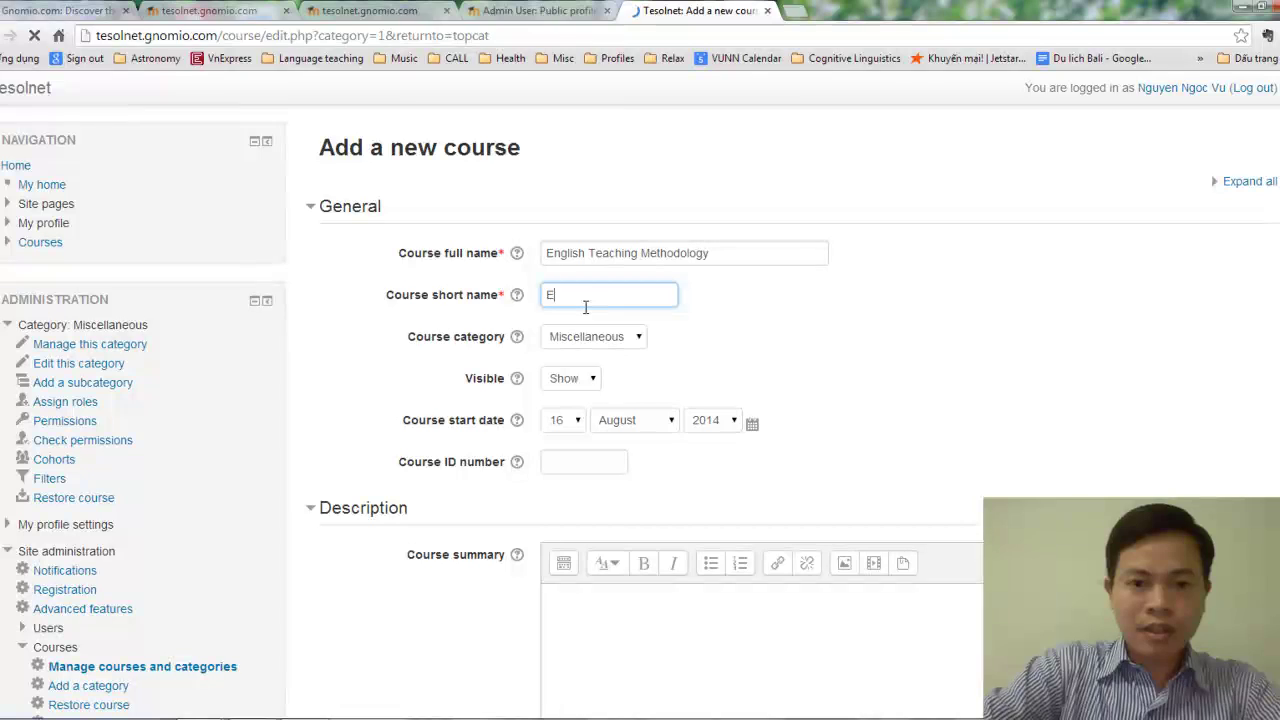
text(LT2)
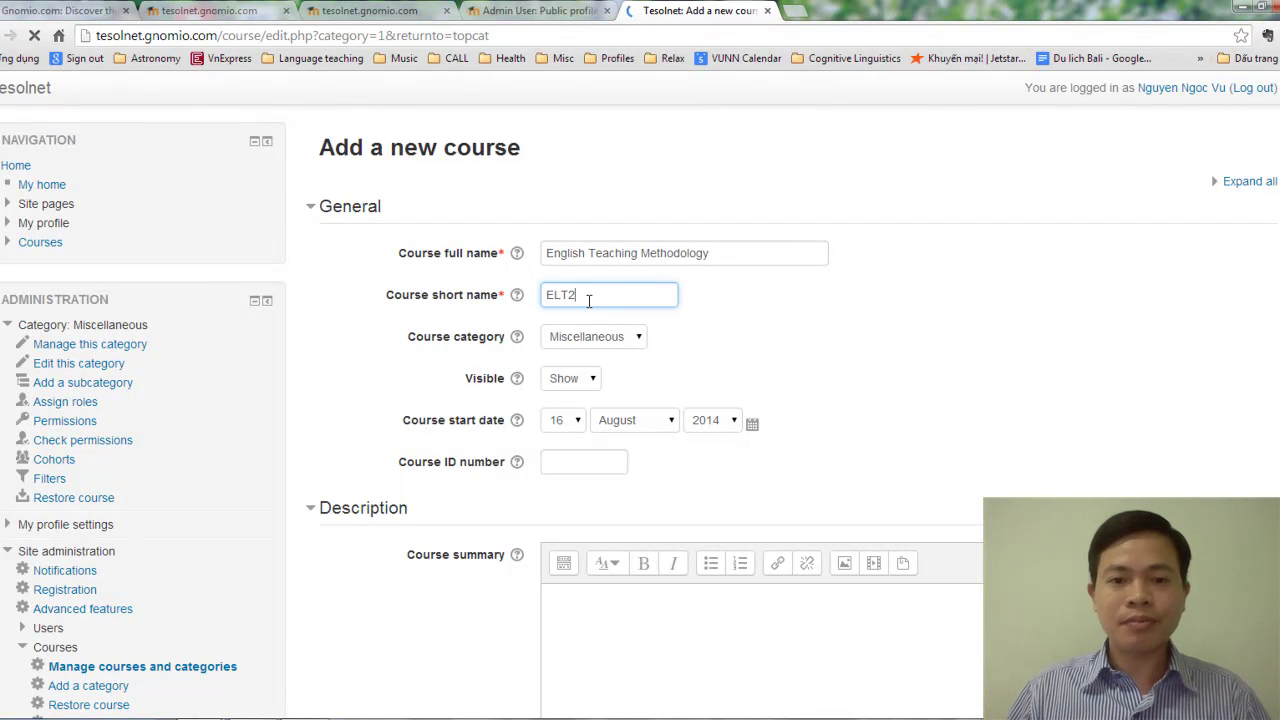
Keep Miscellaneous as the course category.
click(615, 337)
click(686, 336)
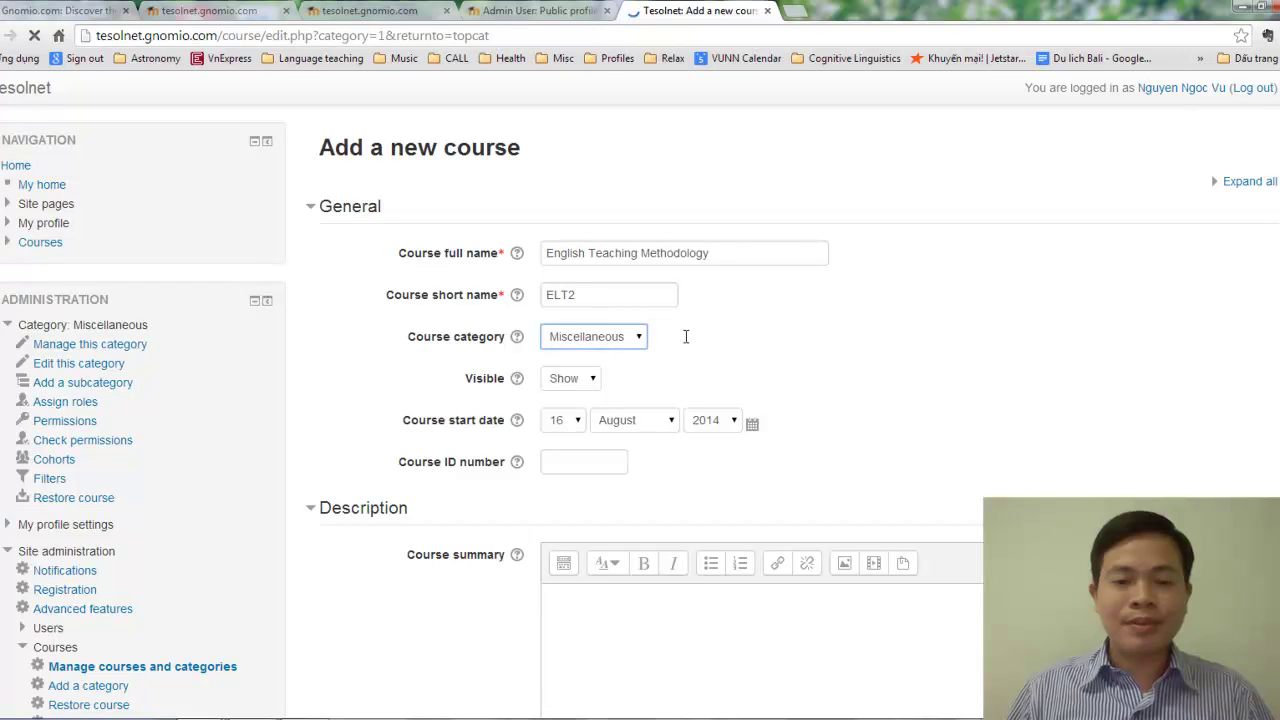
click(684, 337)
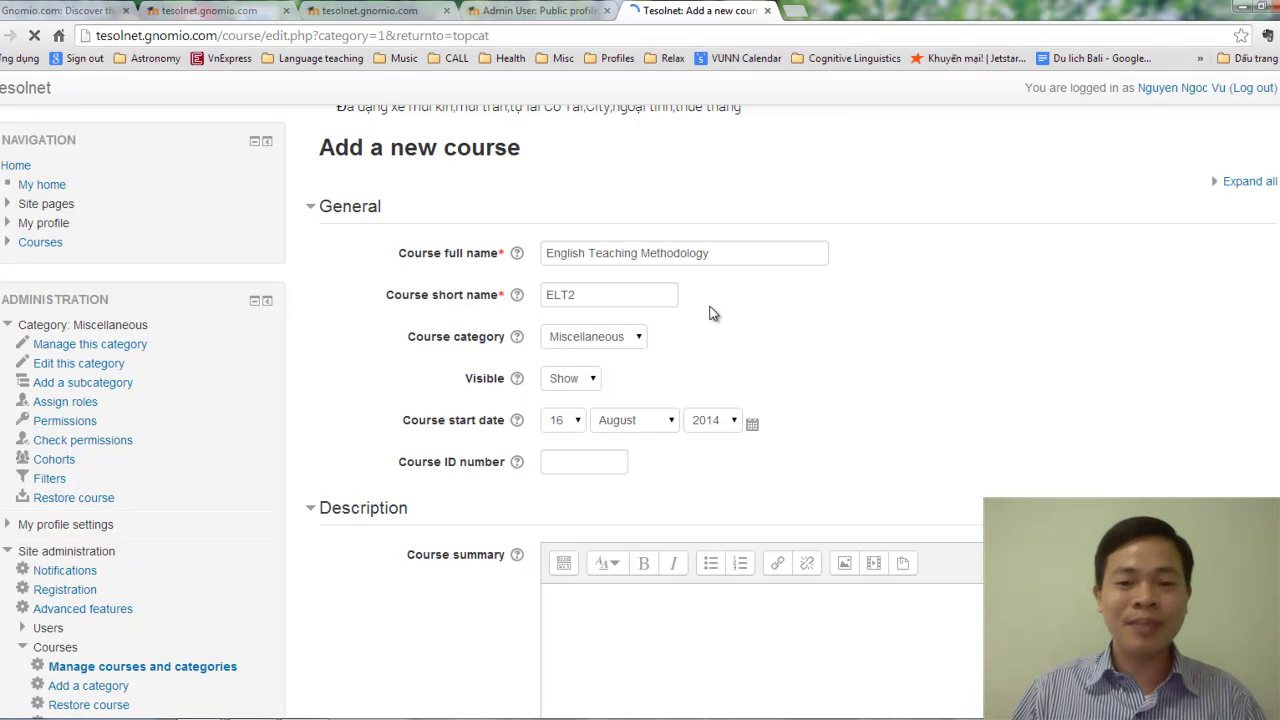
Paste the description of English teaching concepts, techniques and procedures into Course summary.
scroll(710, 313, down, 1)
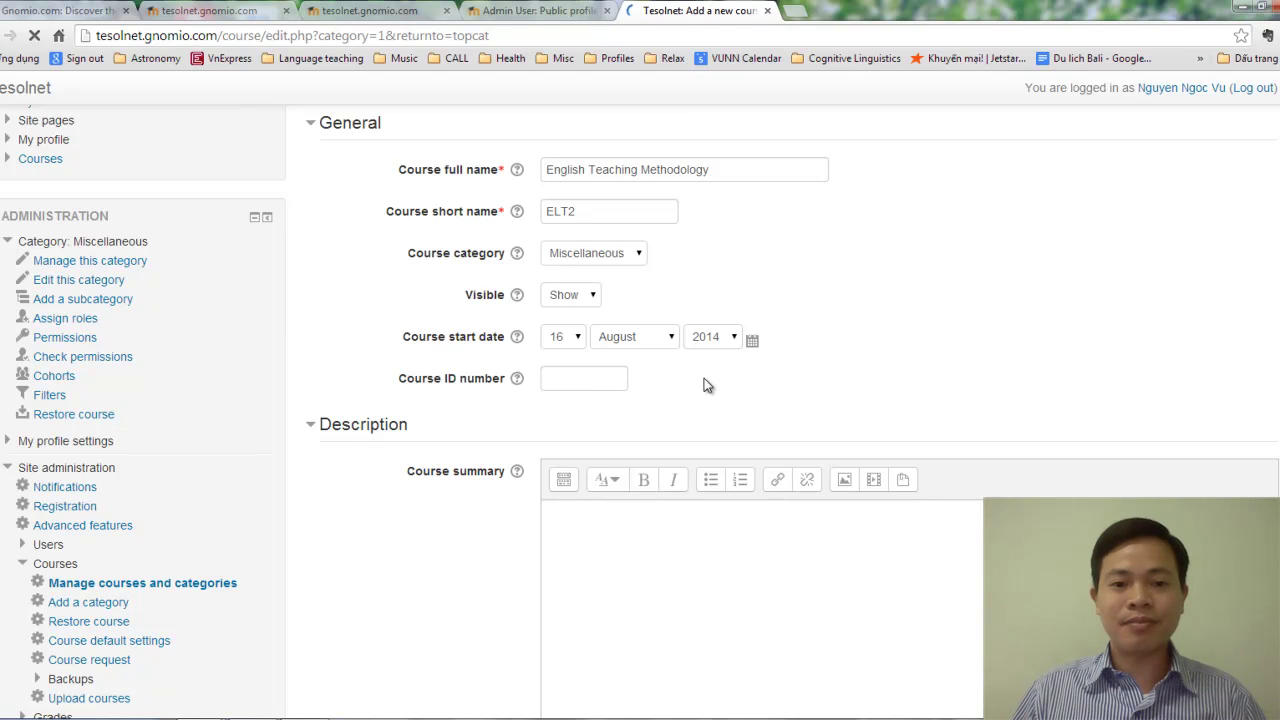
scroll(704, 378, down, 3)
click(651, 337)
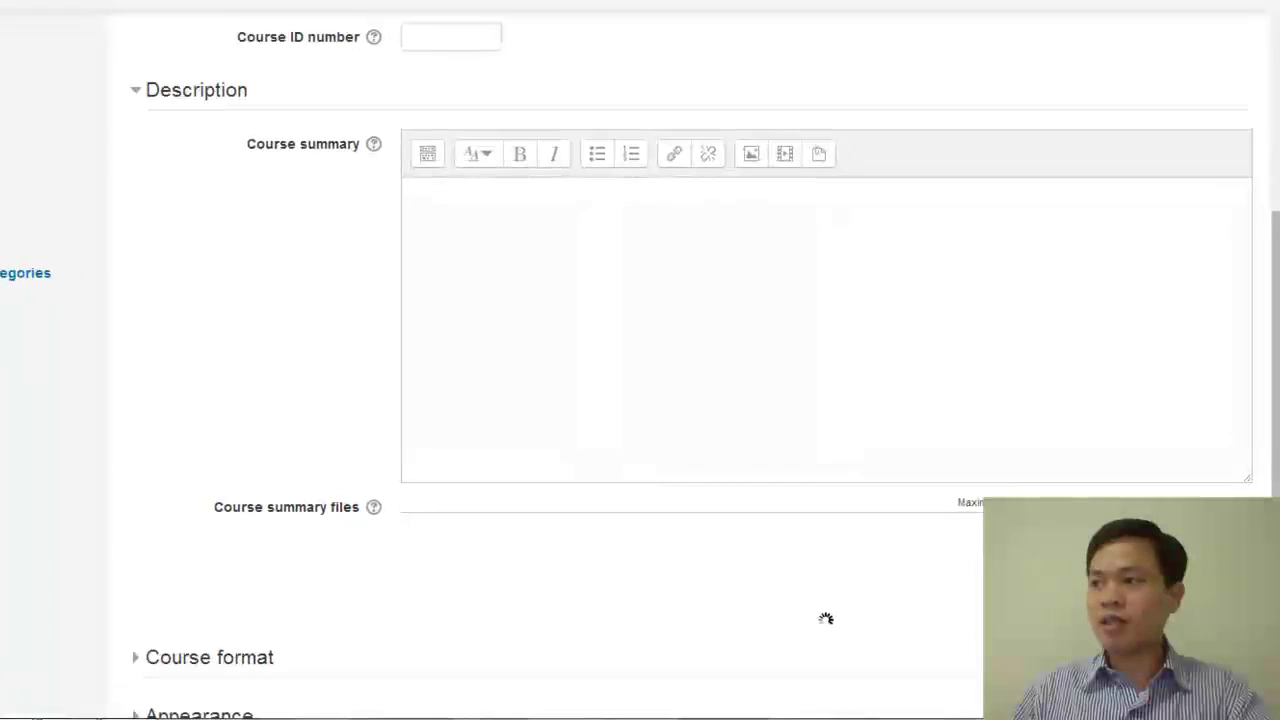
click(533, 281)
text(This course helps pre-service teachers understand key concepts, techniques and procedures of teaching language components and skills in English. Major language aspects discussed include teaching pronunciation, vocabulary and grammar. A large part of the course covers strategies and steps for teaching 4 macro language skills. Teaching aids, lesson planning and class management are also in the syllabus.)
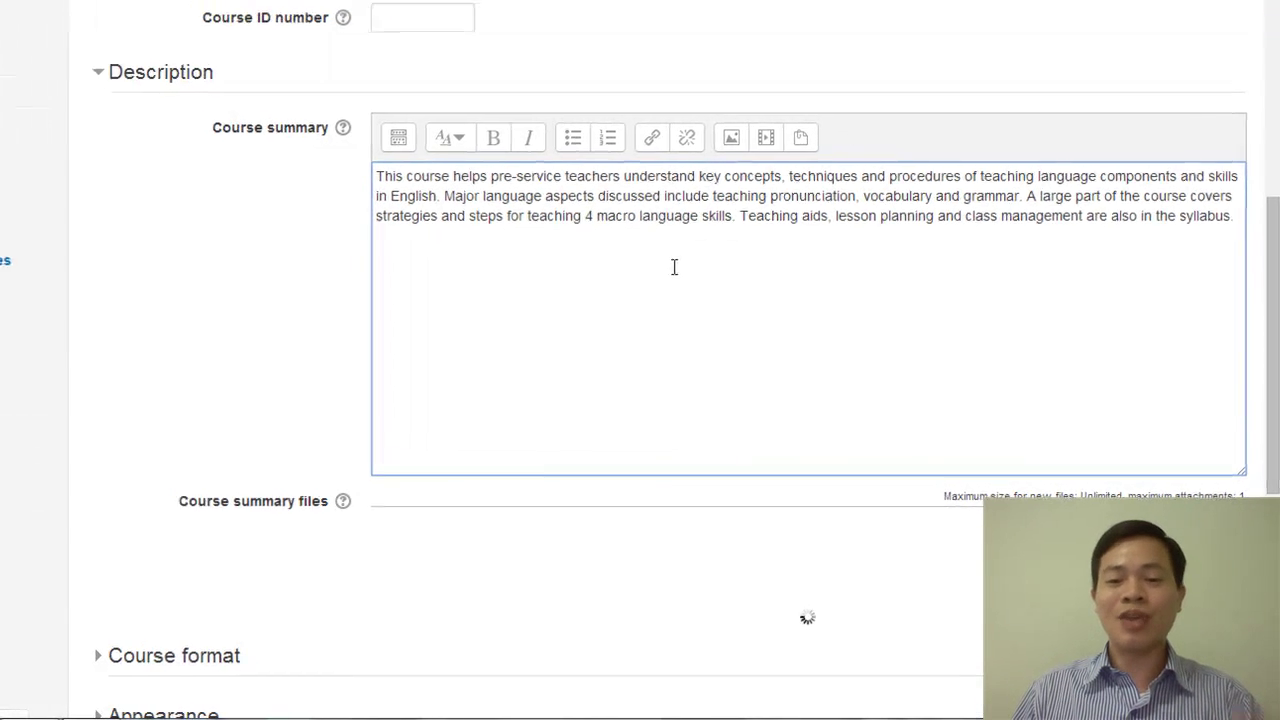
scroll(674, 266, down, 2)
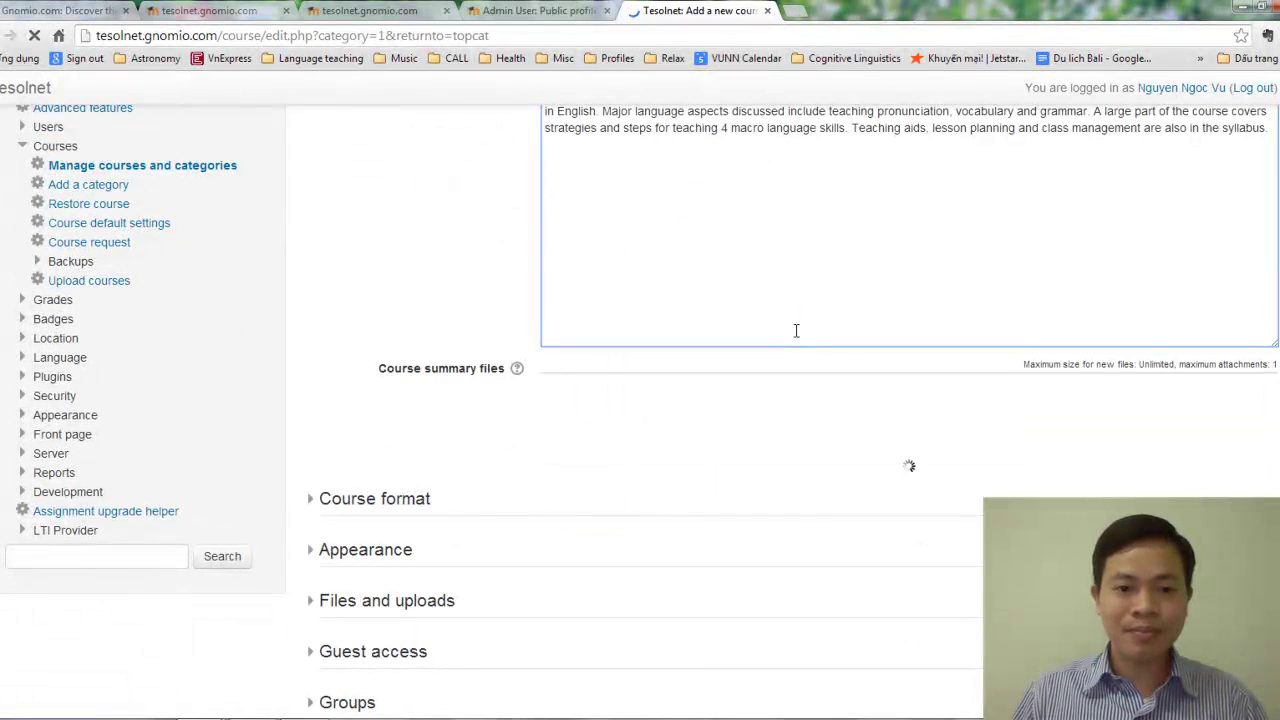
scroll(796, 330, down, 2)
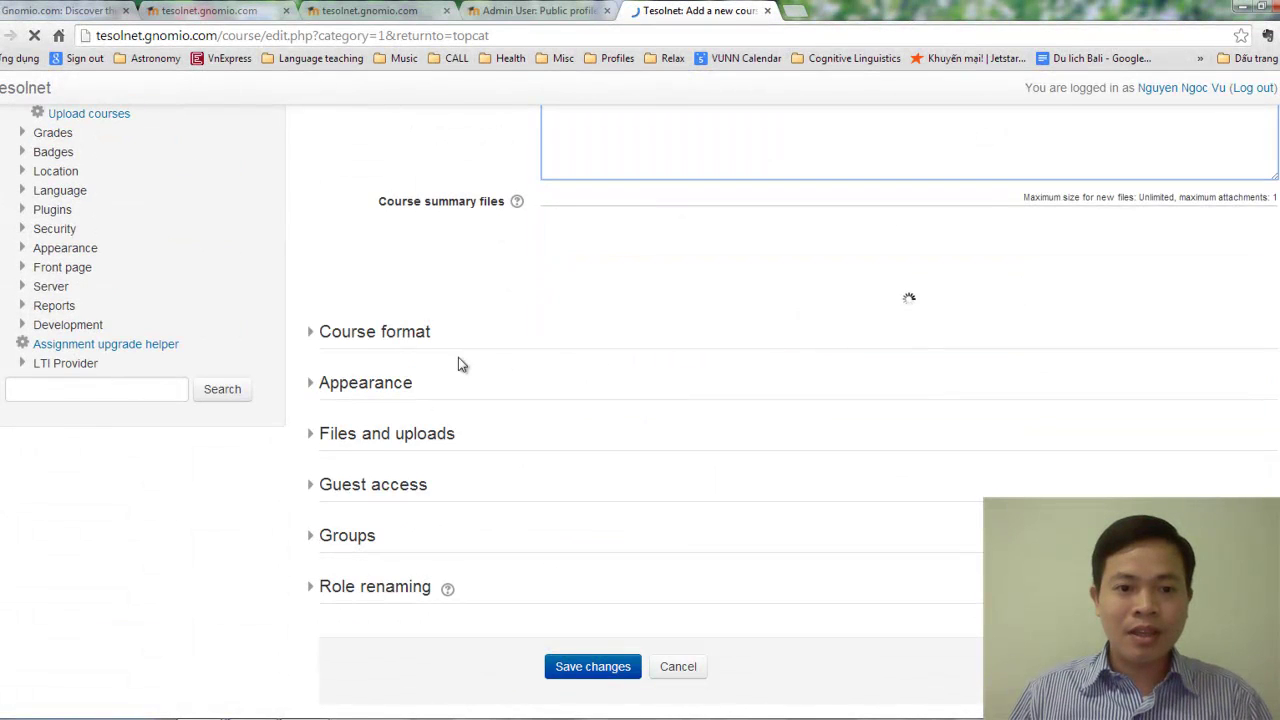
Set the course format to Topics.
click(383, 333)
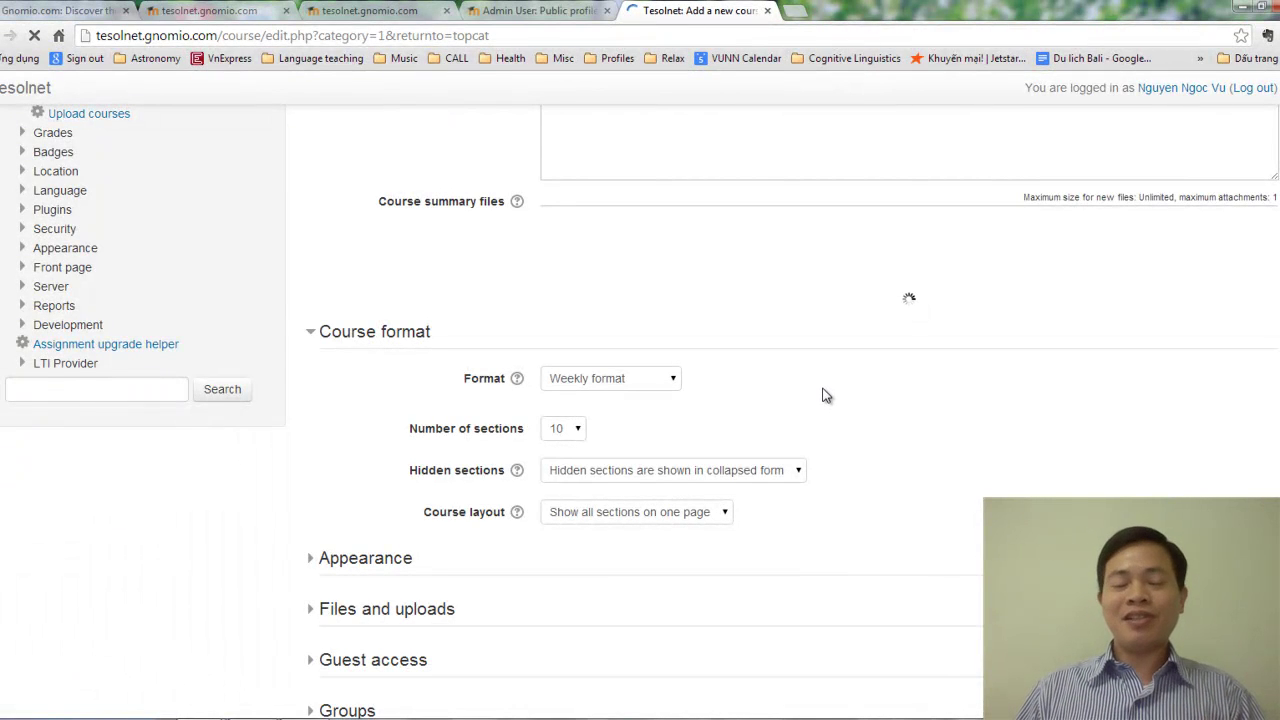
click(643, 377)
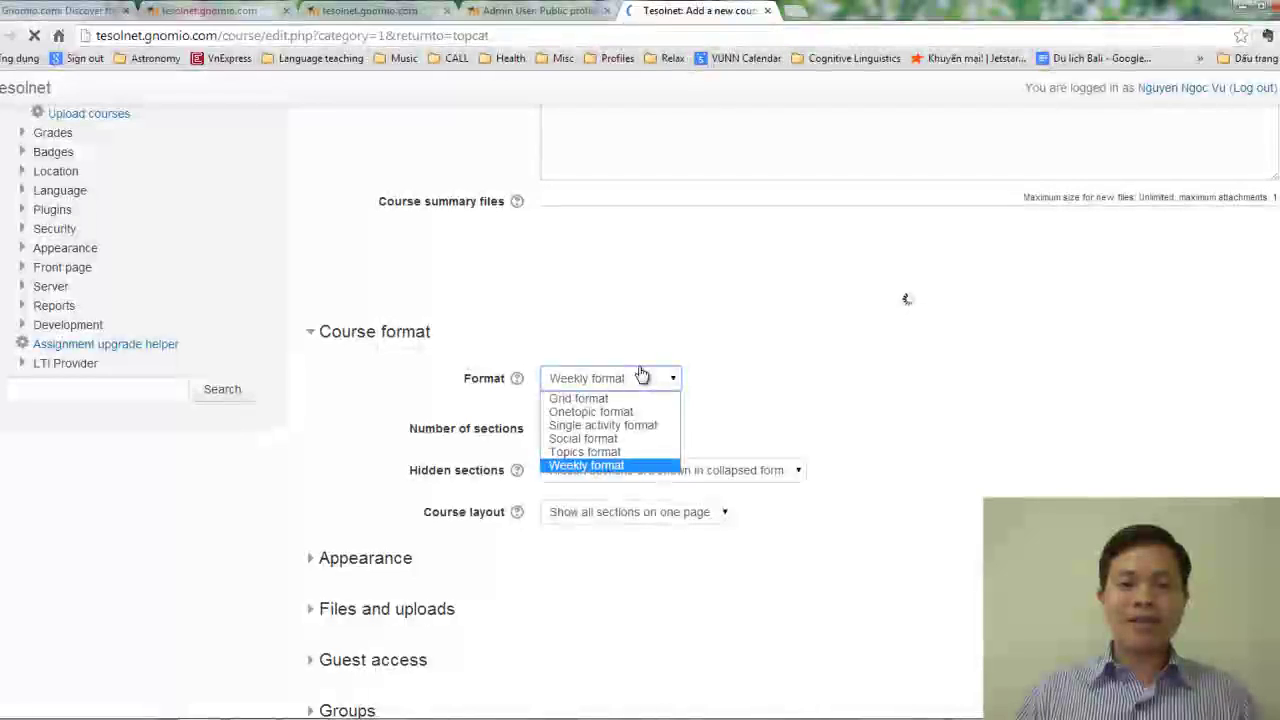
click(613, 456)
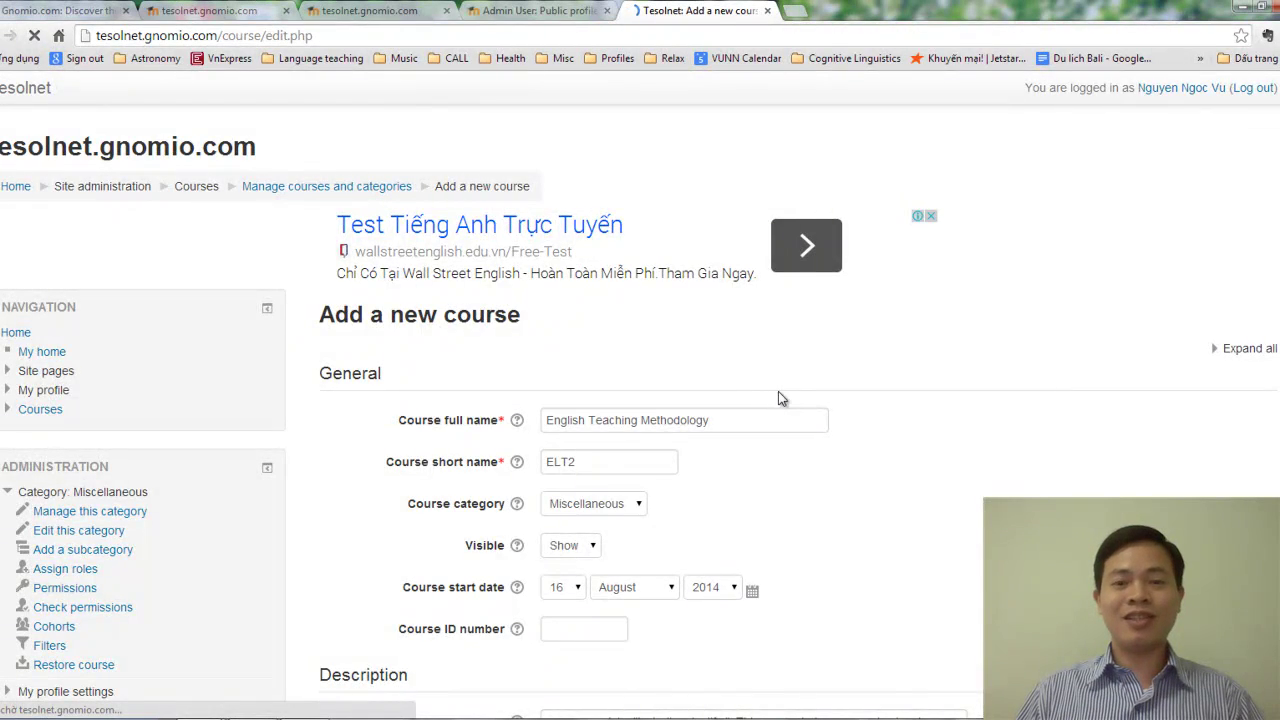
Set the number of sections to 3.
scroll(798, 416, down, 6)
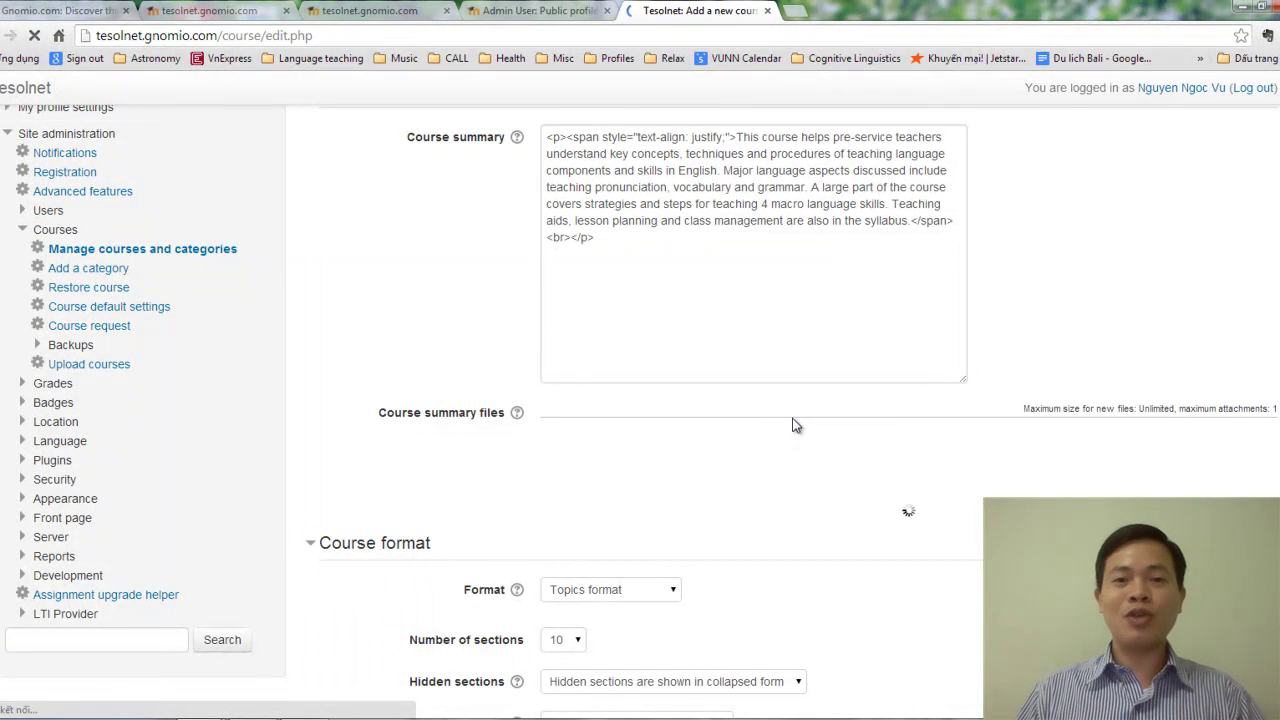
scroll(796, 425, down, 2)
scroll(796, 425, down, 1)
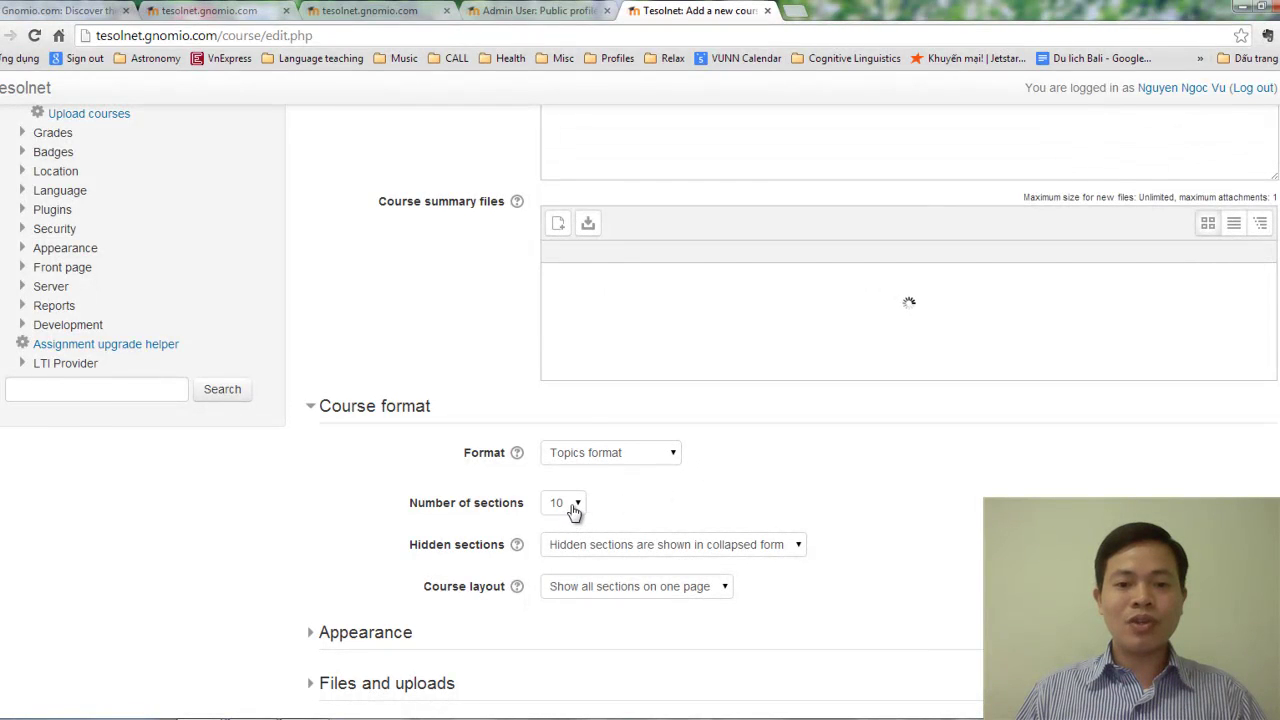
click(575, 505)
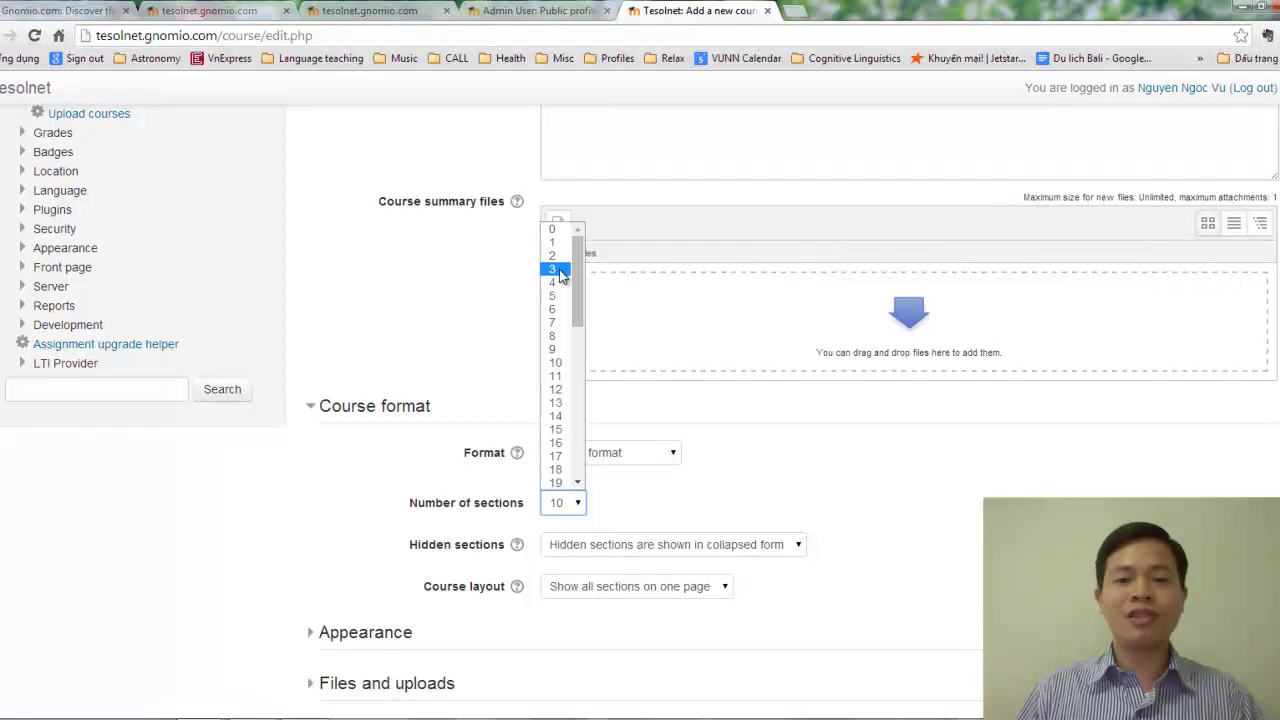
click(557, 272)
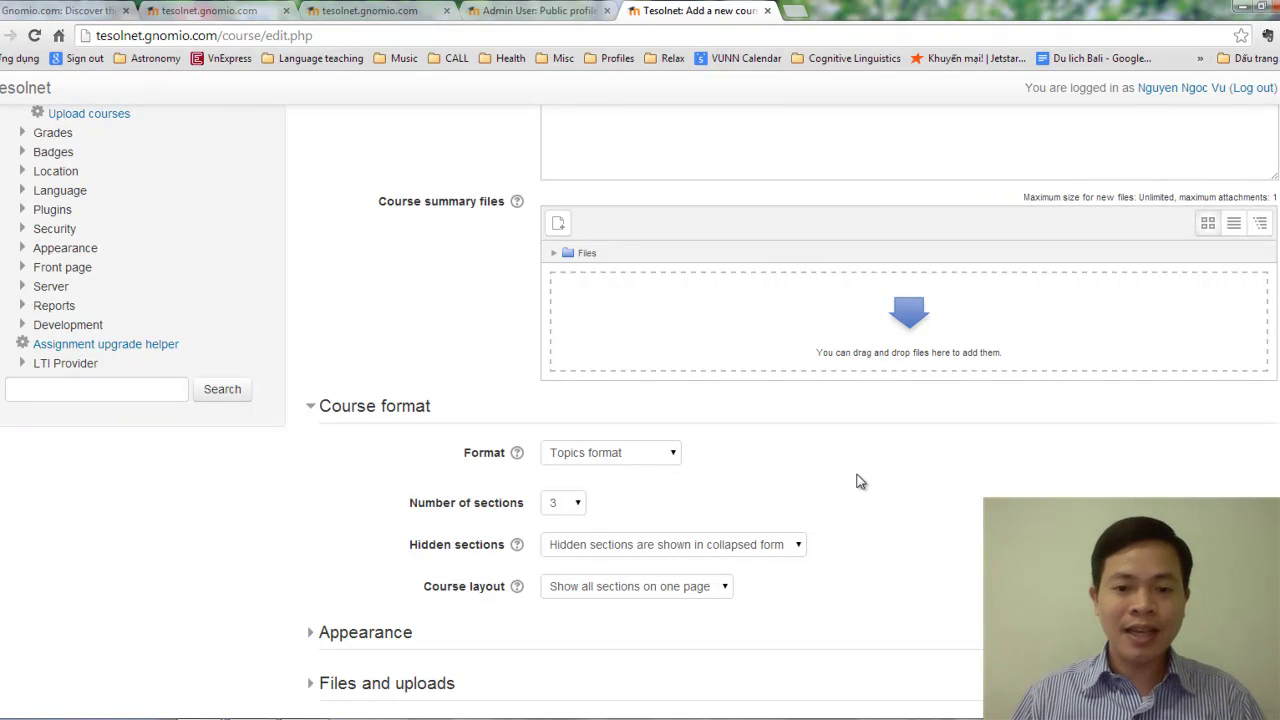
Review the course layout options, leaving them unchanged.
scroll(857, 478, down, 2)
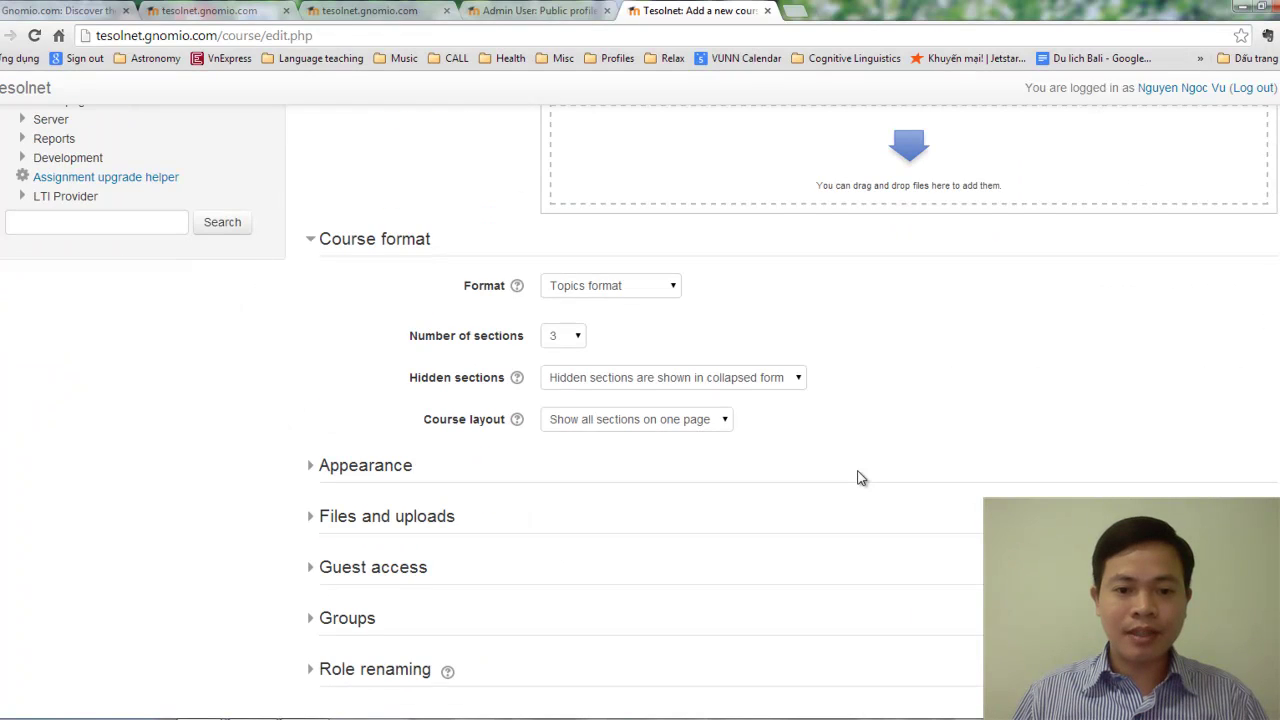
click(650, 424)
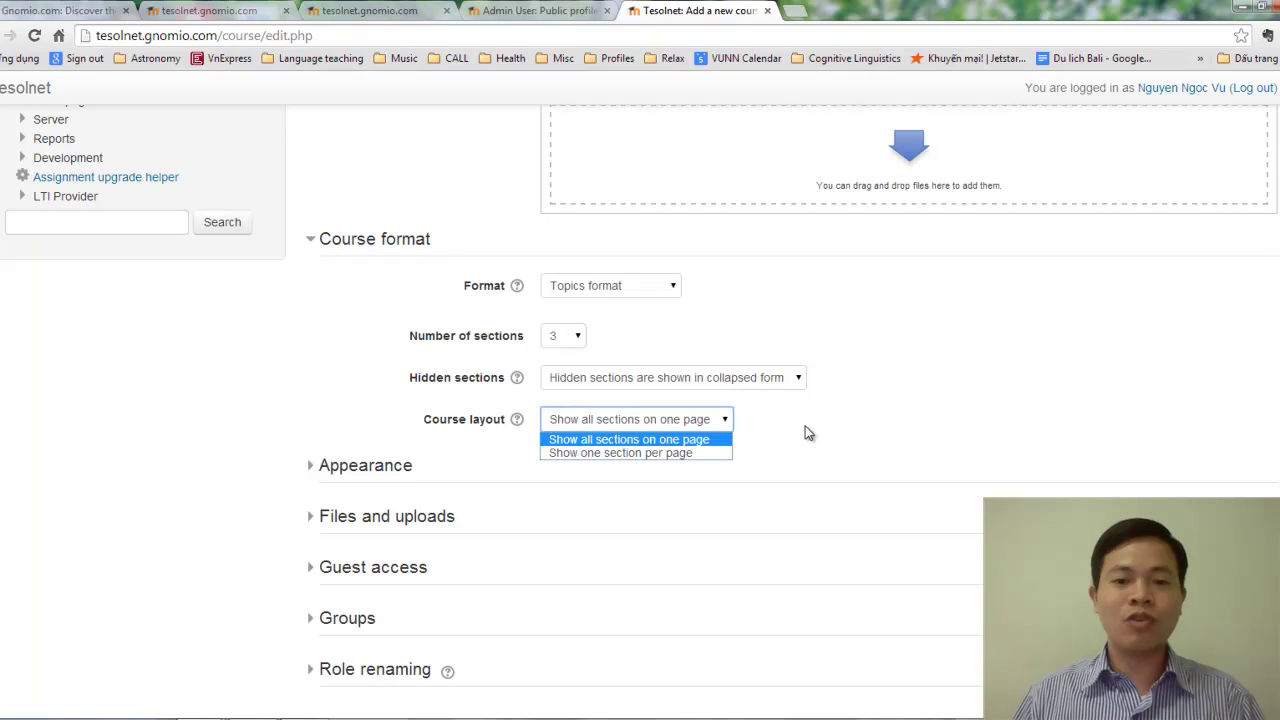
click(812, 419)
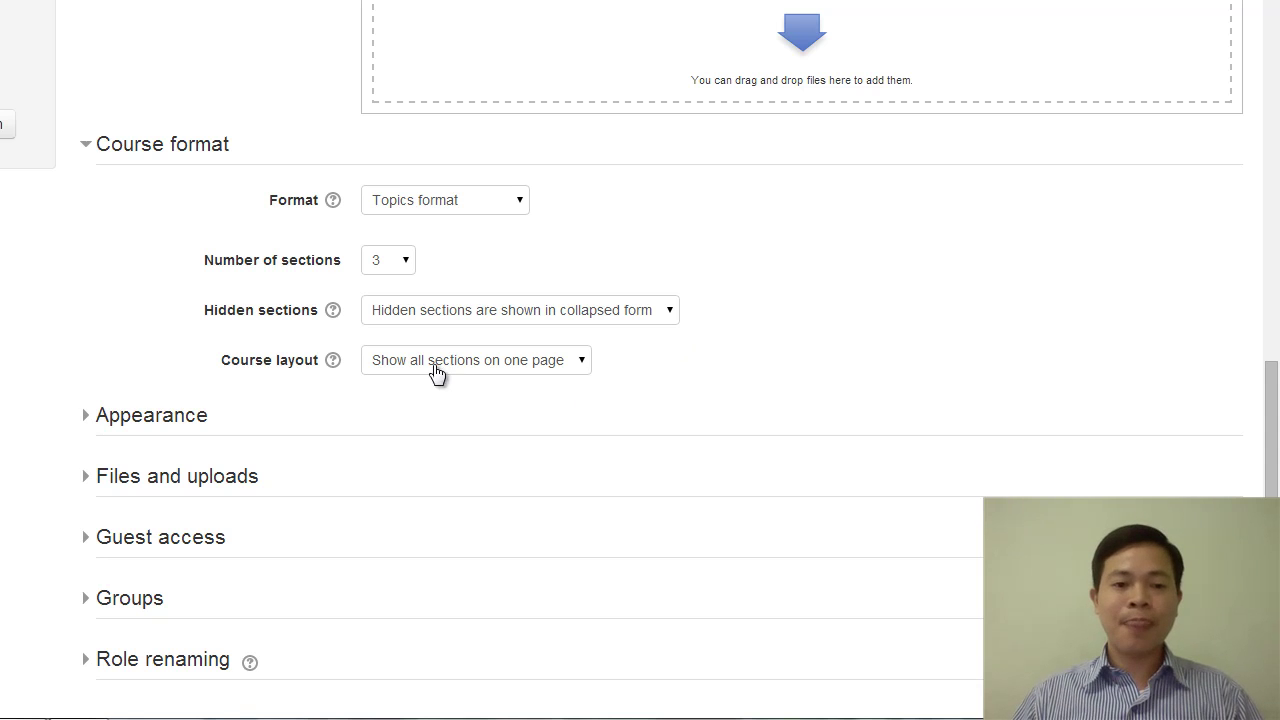
Force the course language to English (en) under Appearance.
click(165, 416)
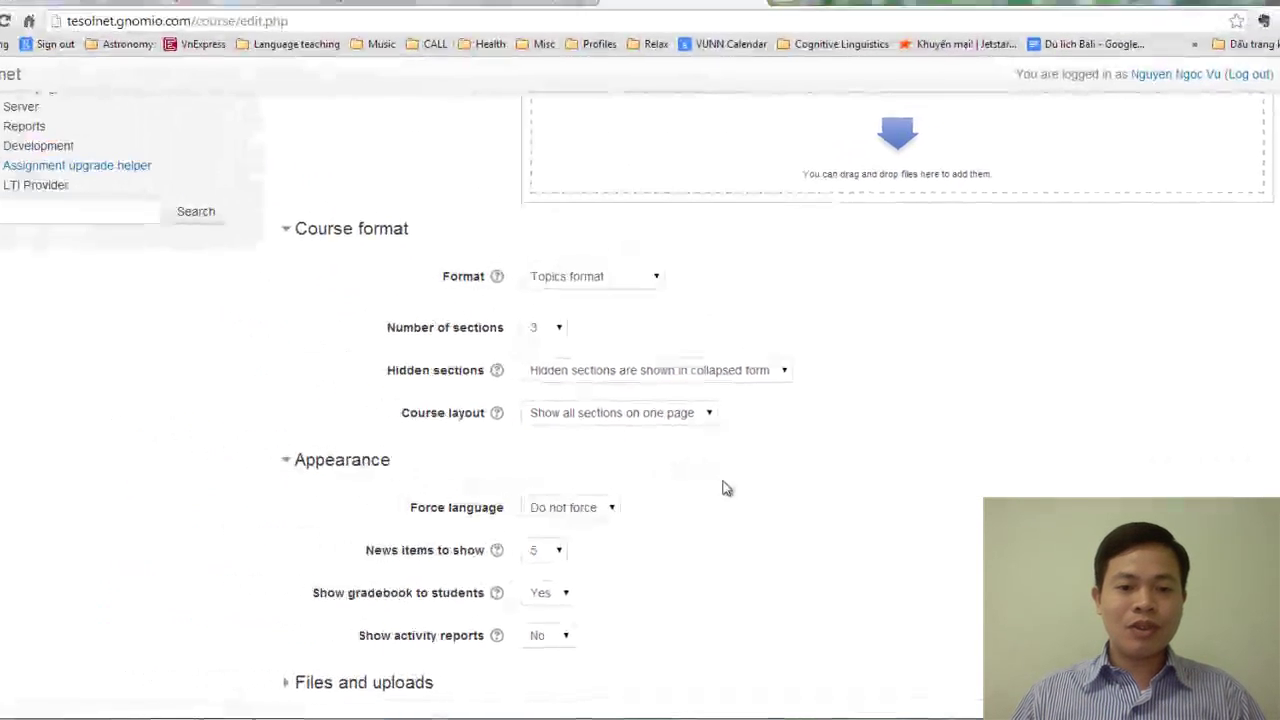
scroll(600, 458, down, 3)
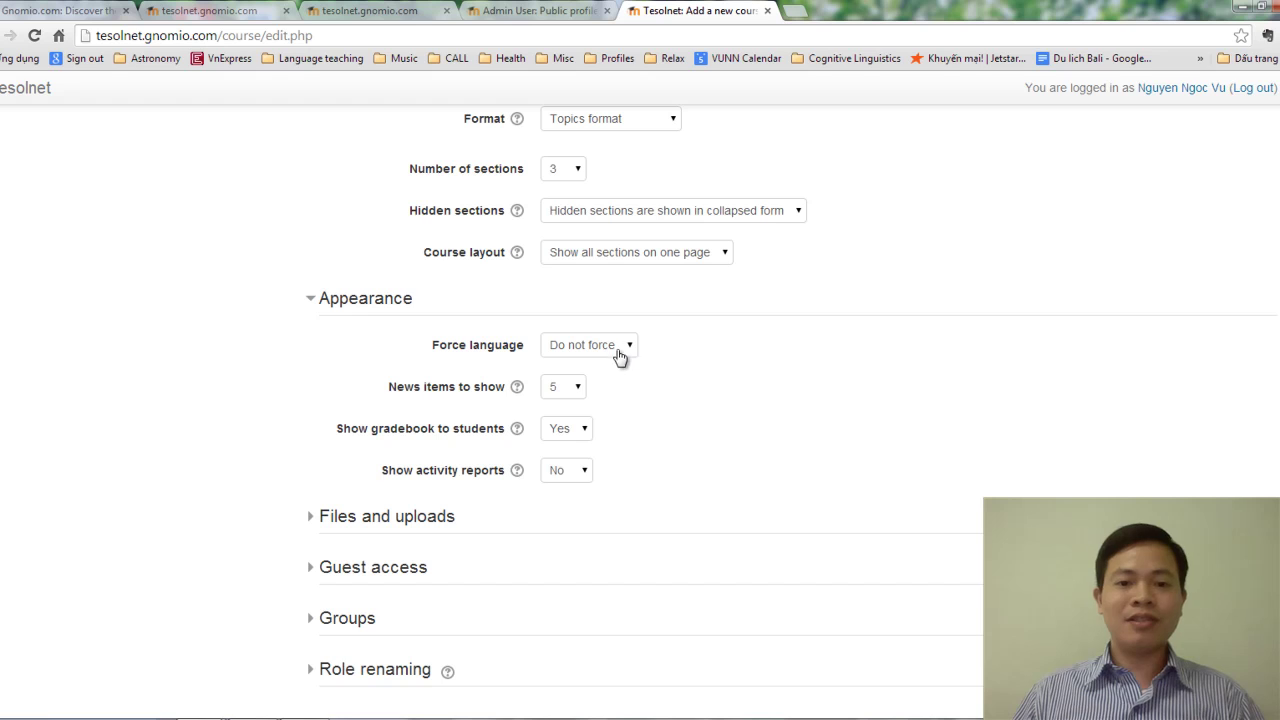
click(620, 345)
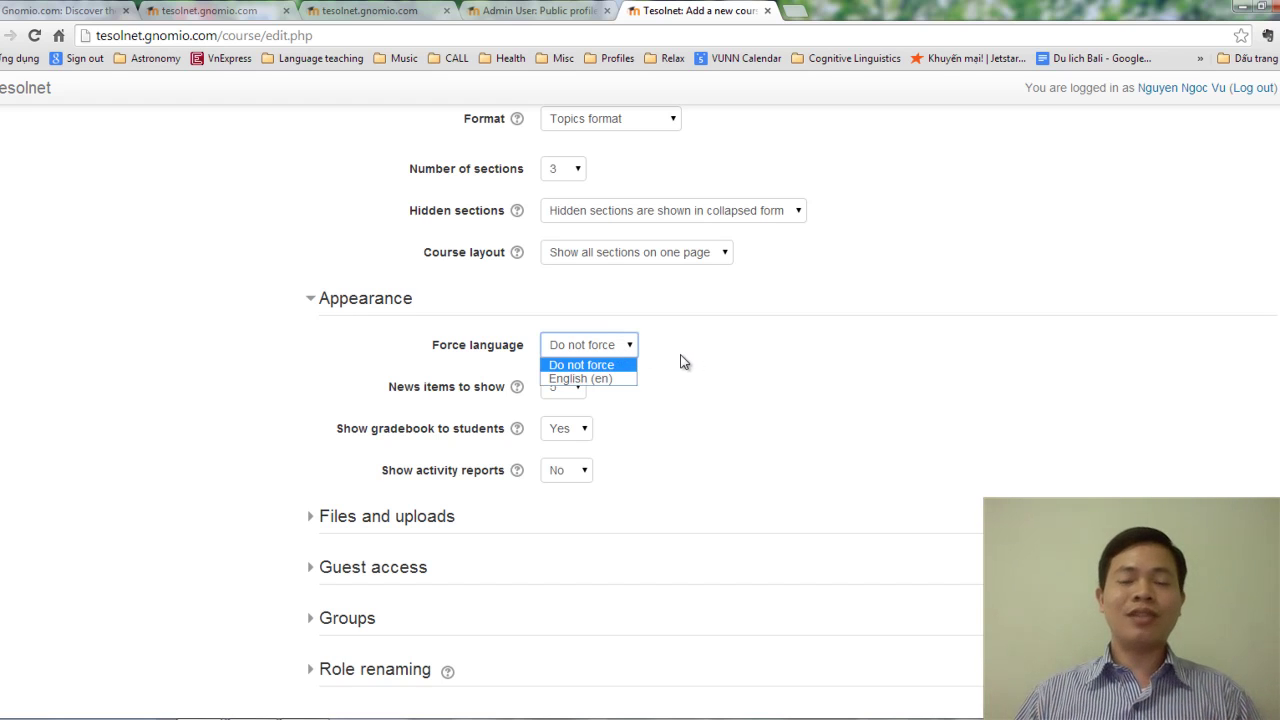
click(610, 378)
click(668, 363)
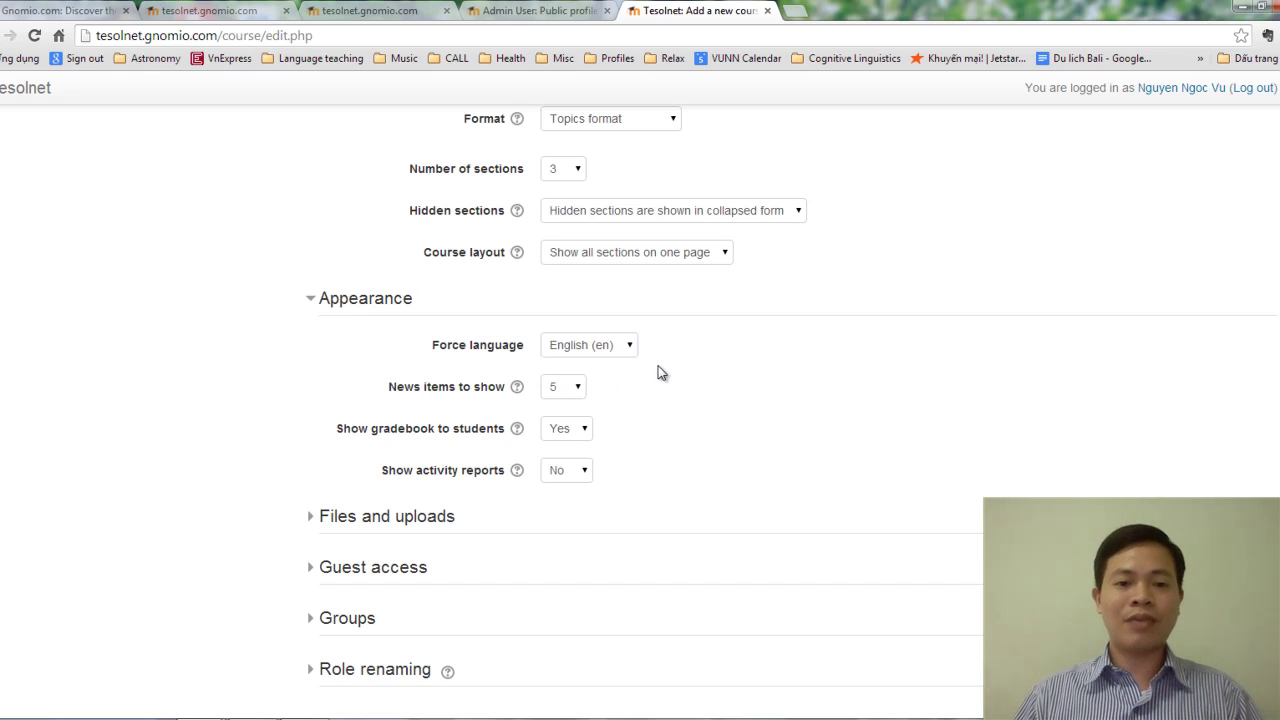
Expand Files and uploads and check the Maximum upload size options, currently 2MB.
scroll(620, 372, down, 3)
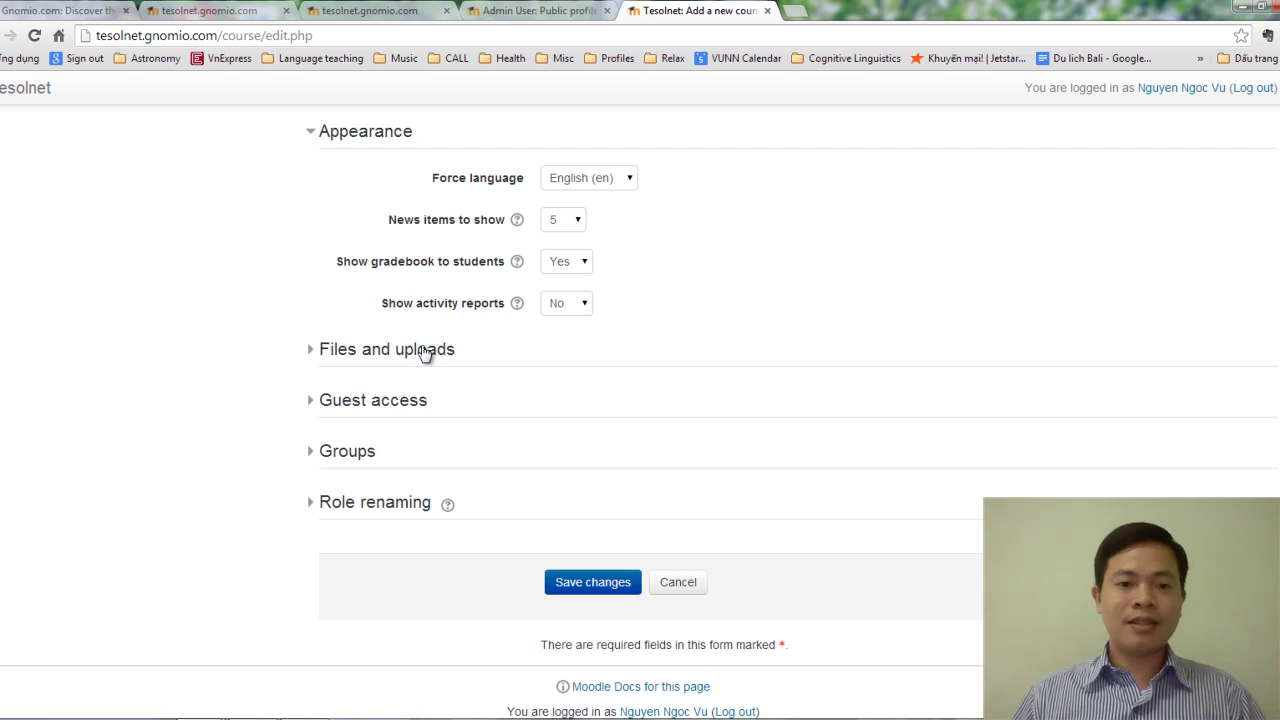
click(423, 349)
scroll(720, 355, down, 1)
click(655, 327)
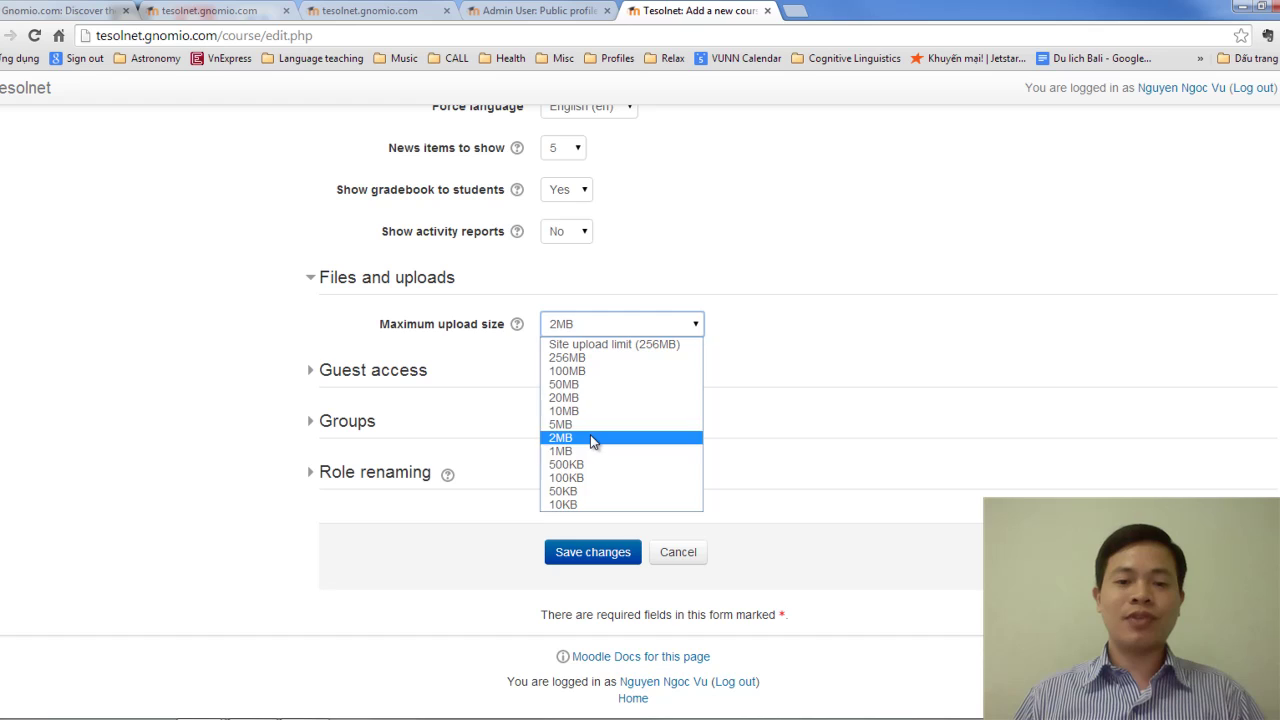
Keep the 2MB upload limit, switch guest access to Yes then back to No, and expand Groups.
click(590, 436)
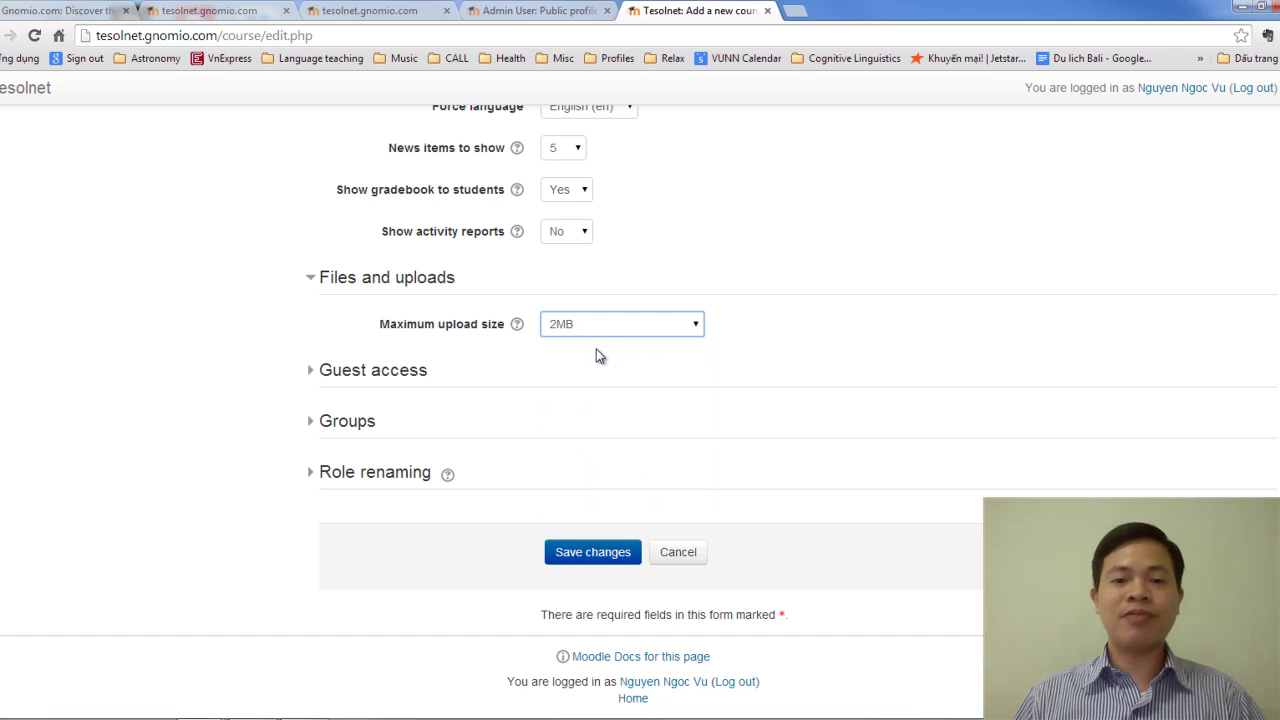
click(398, 378)
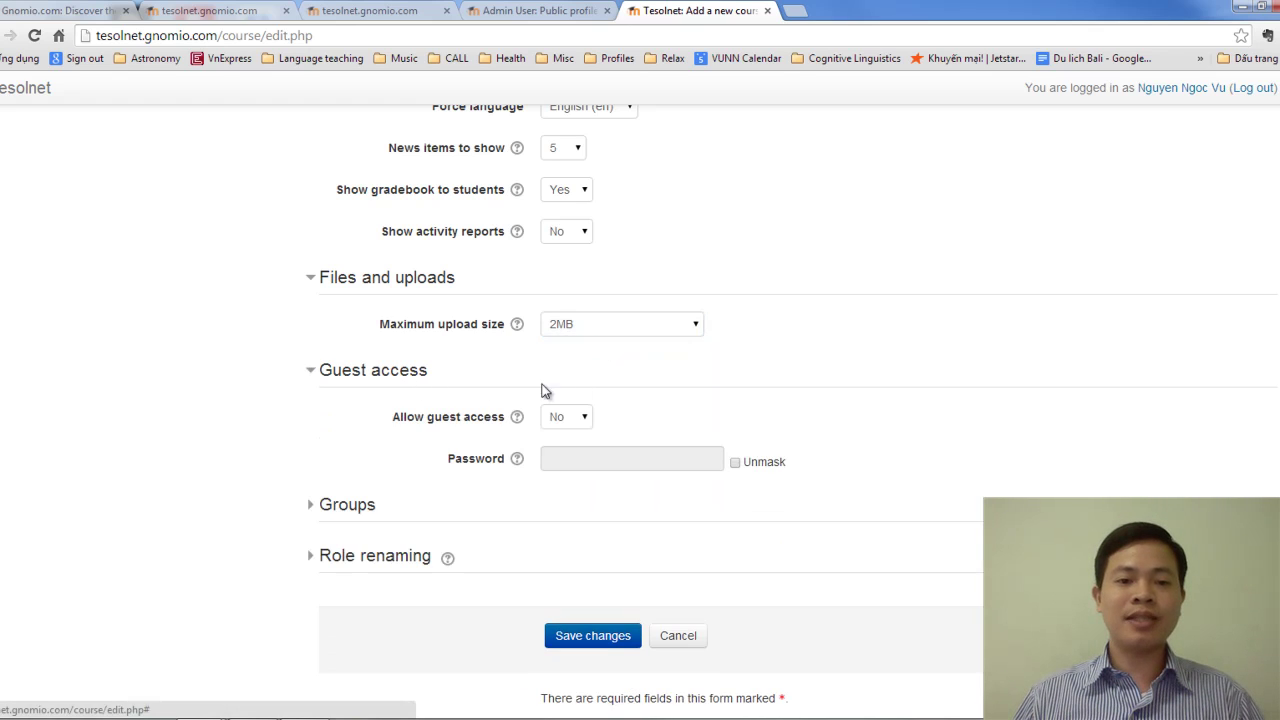
scroll(752, 409, down, 1)
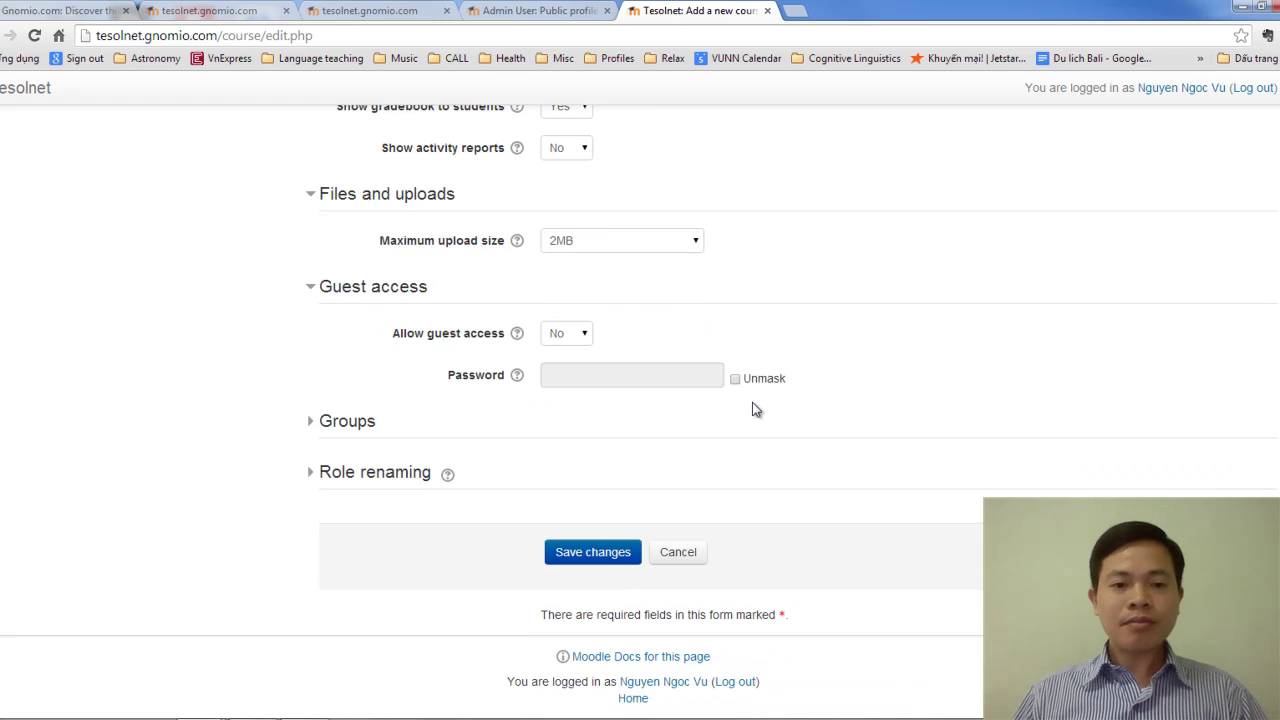
click(578, 338)
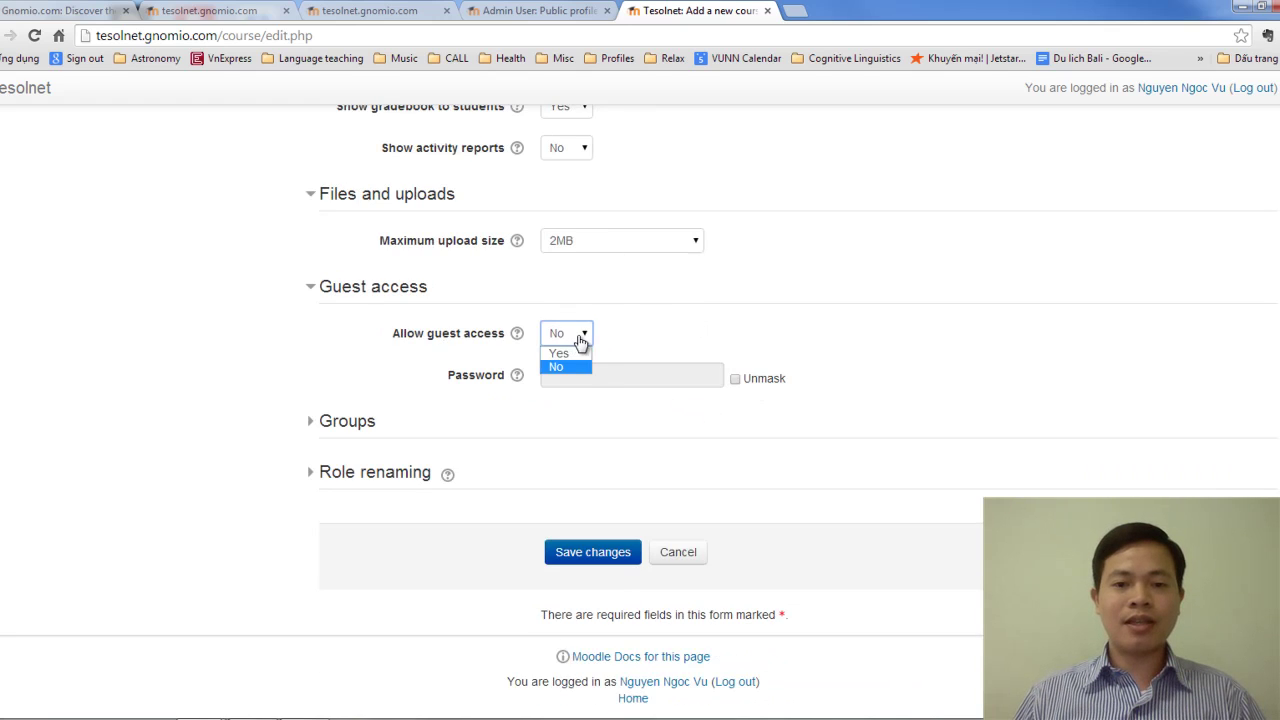
click(594, 355)
click(583, 334)
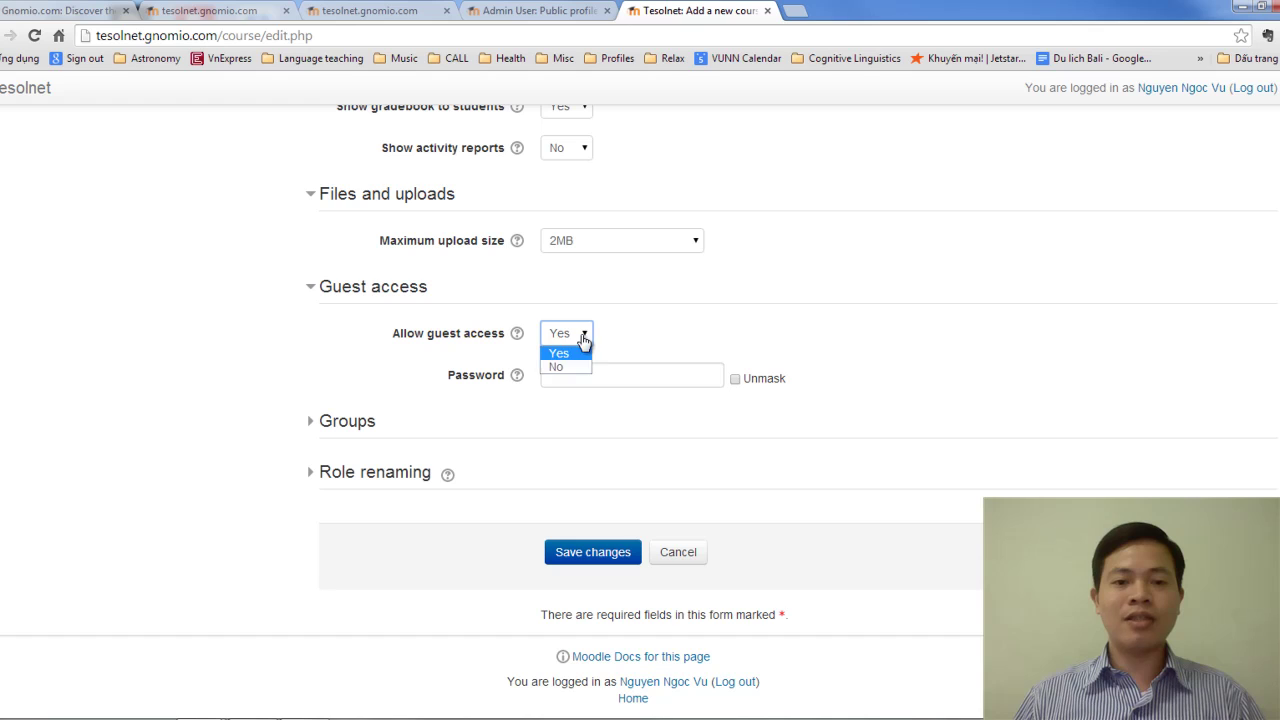
click(557, 366)
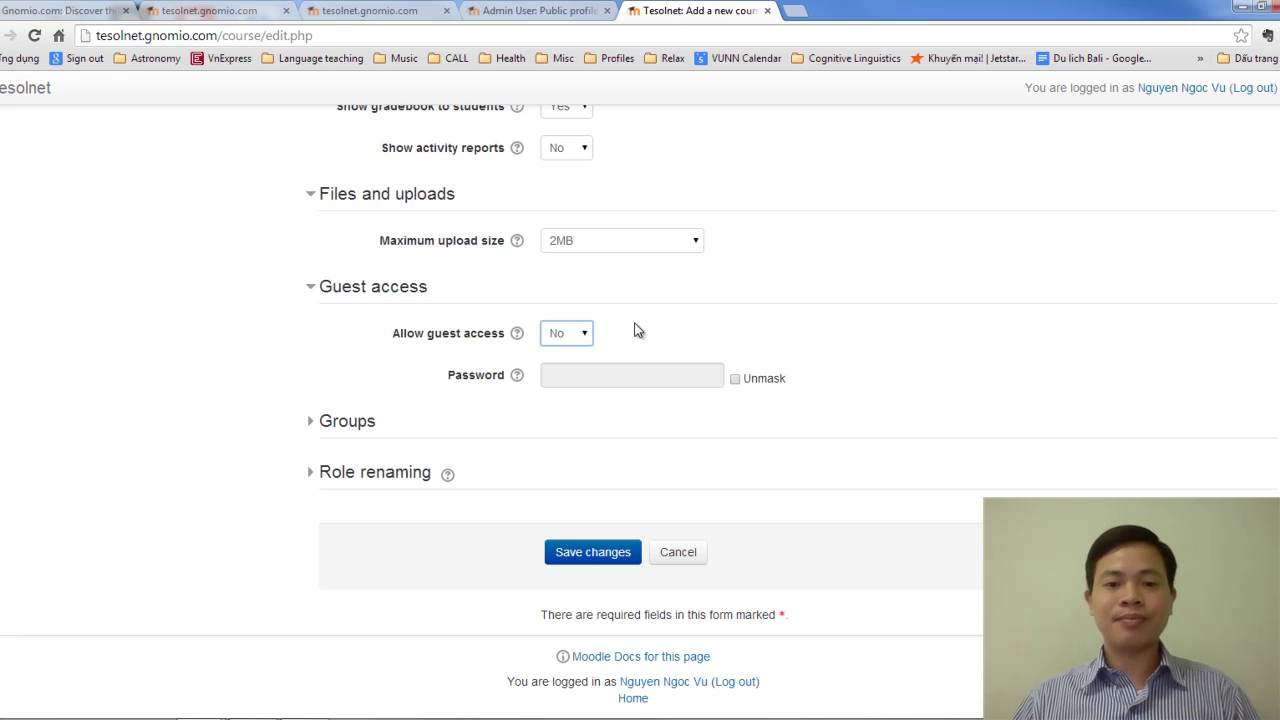
click(358, 428)
Review the Group mode dropdown repeatedly and leave it on No groups.
scroll(508, 437, down, 2)
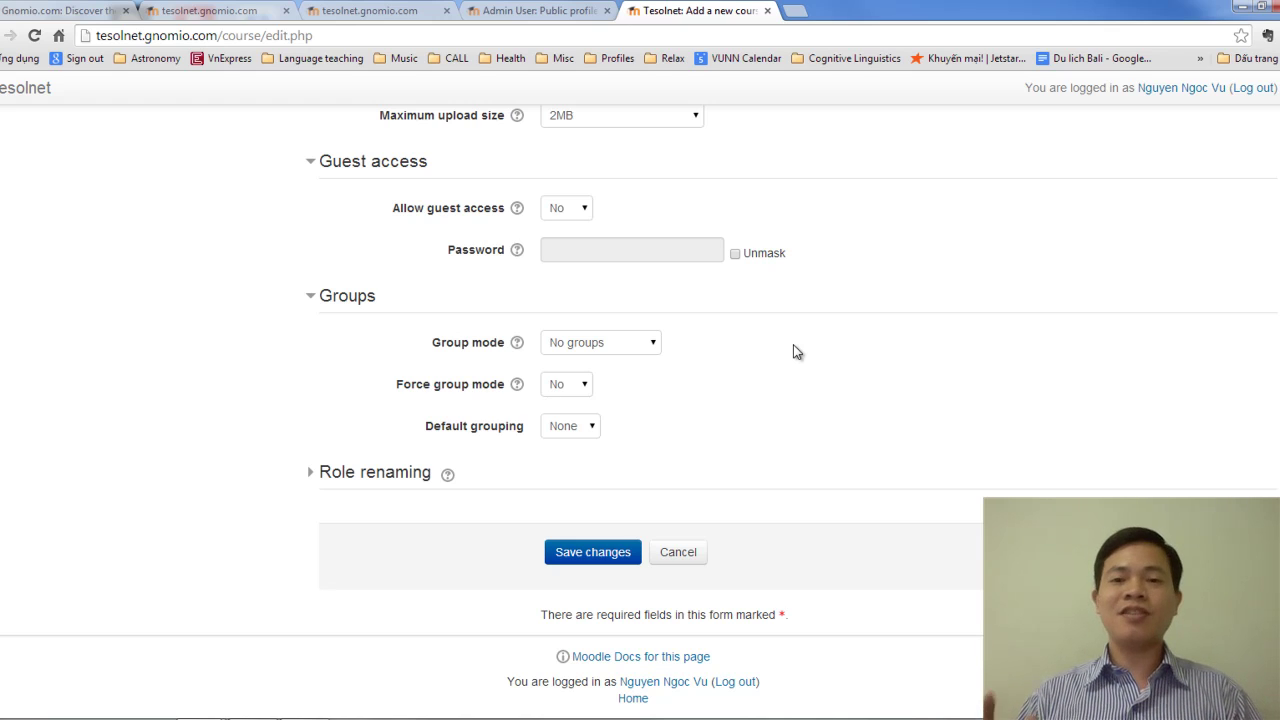
click(615, 349)
click(715, 341)
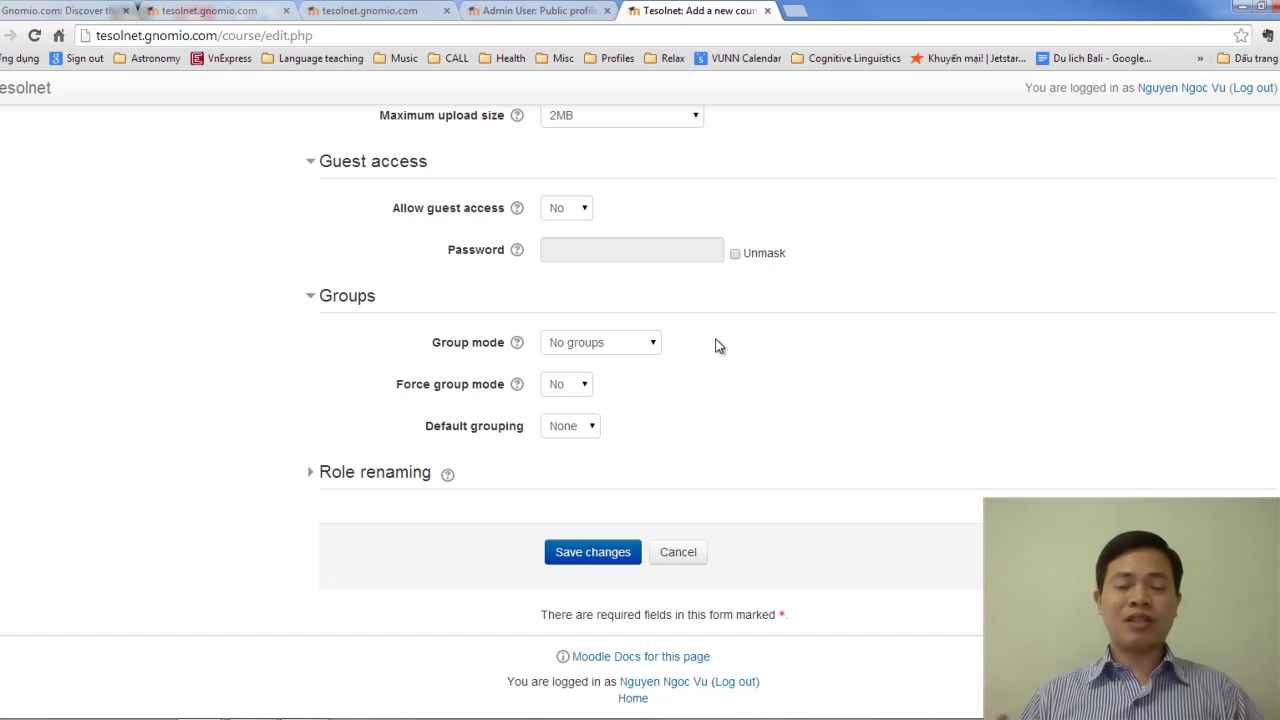
click(600, 345)
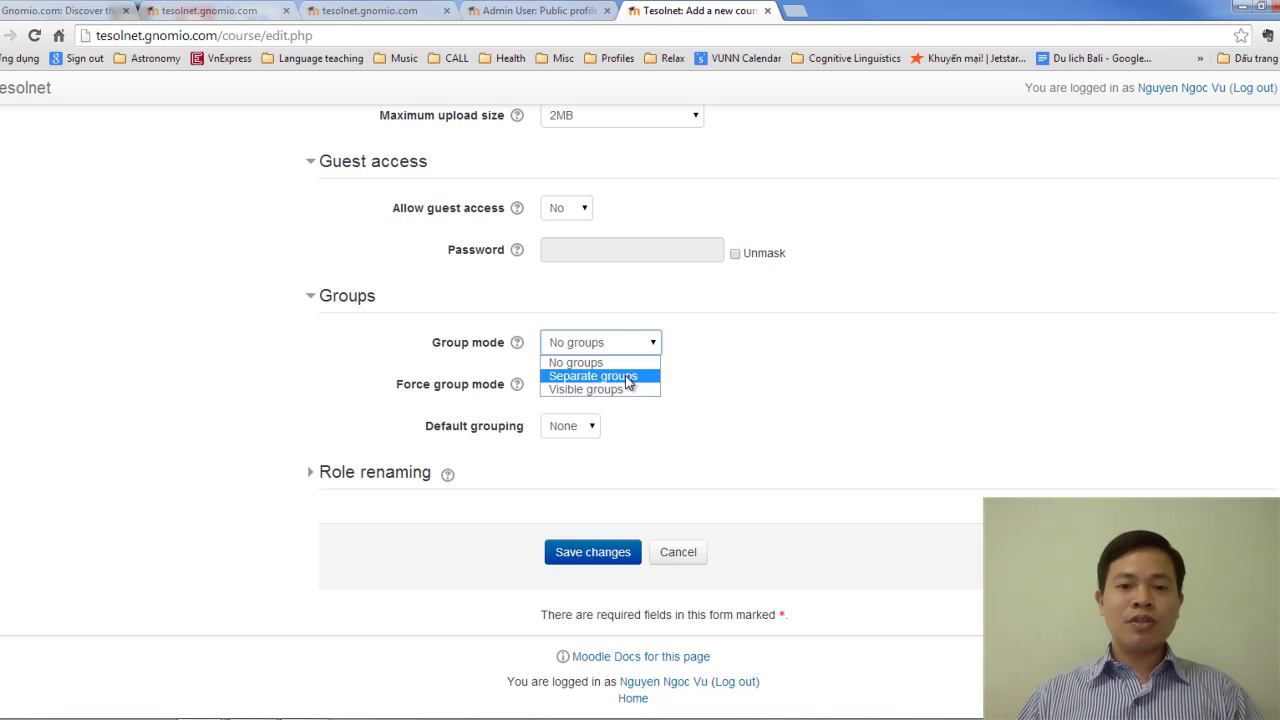
click(722, 349)
click(724, 352)
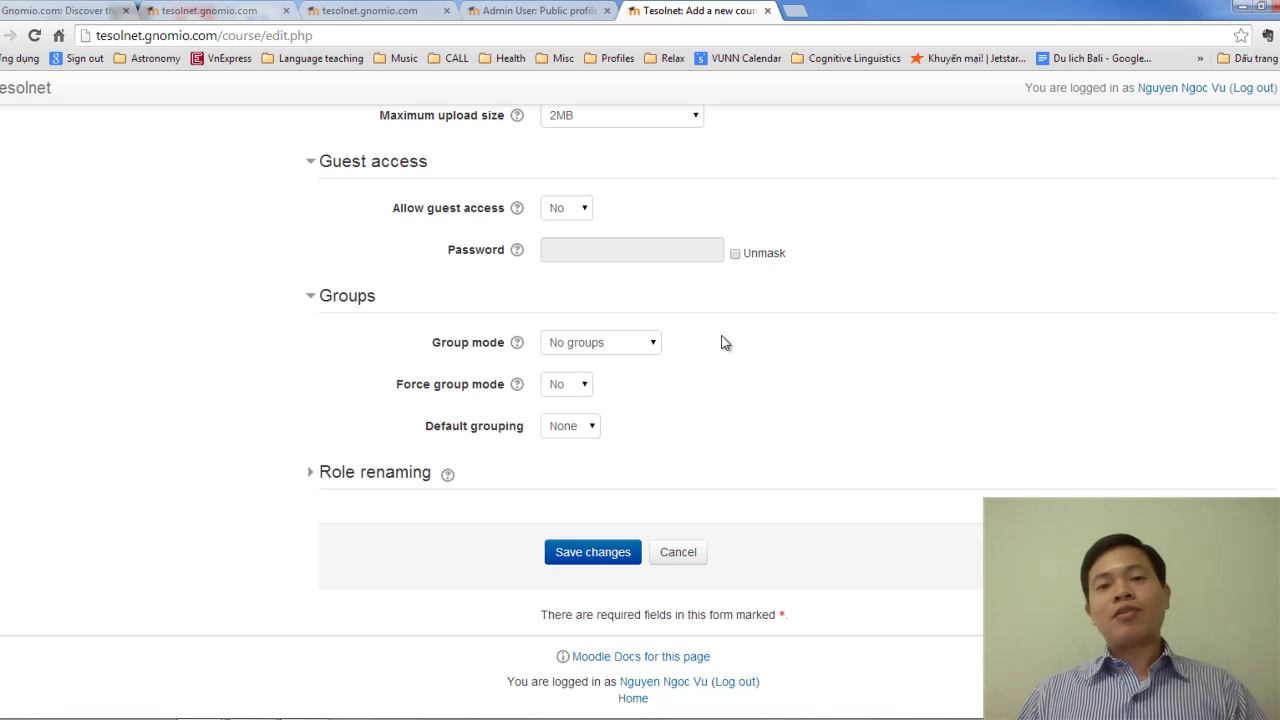
click(650, 343)
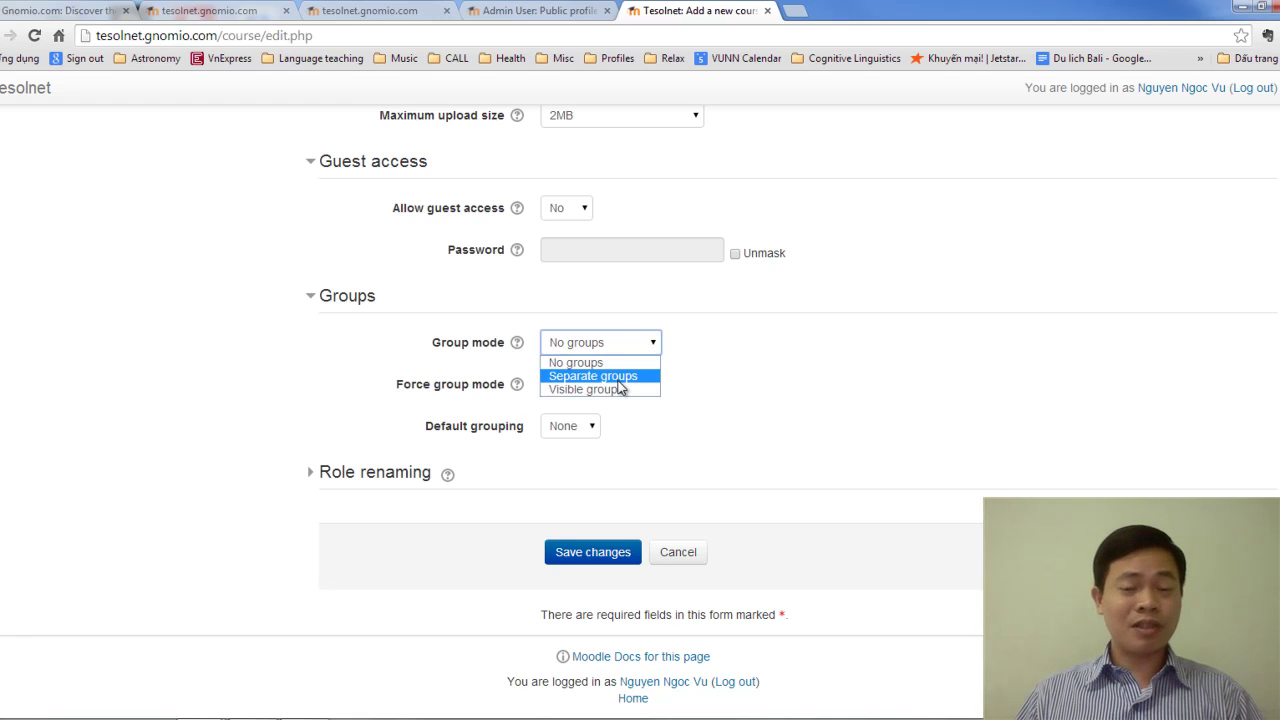
click(734, 352)
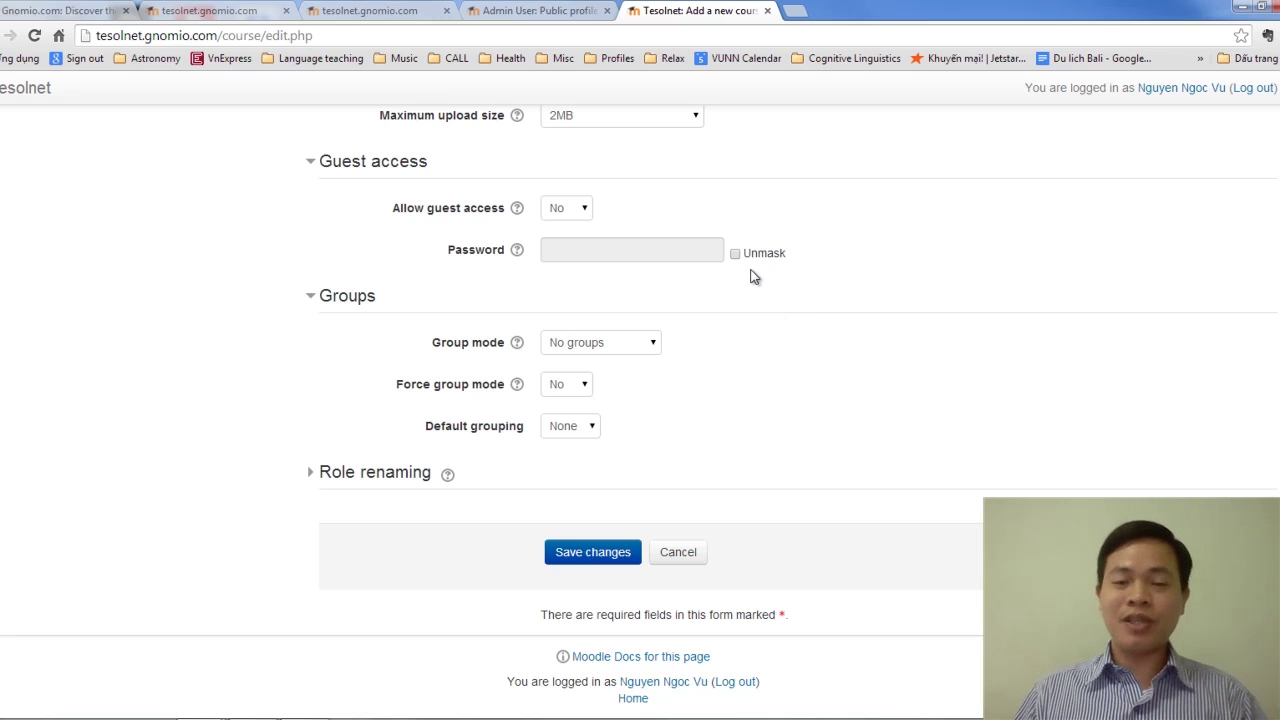
click(605, 343)
click(716, 356)
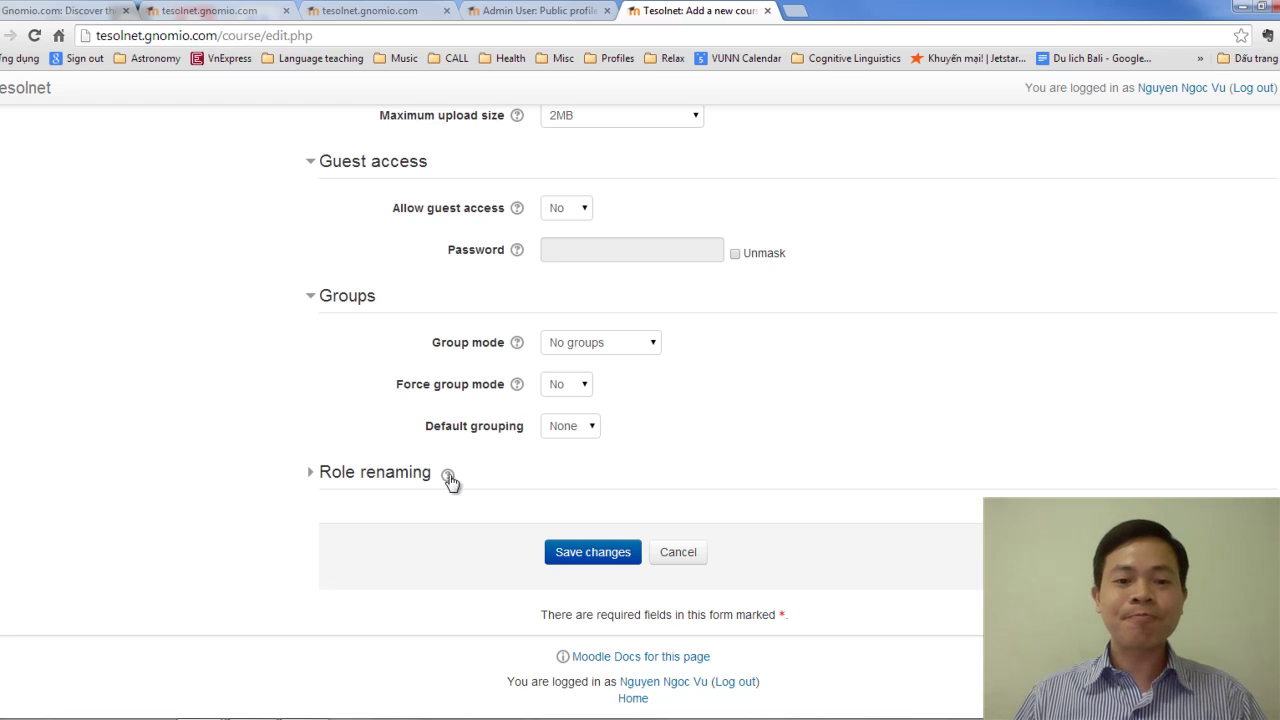
click(410, 484)
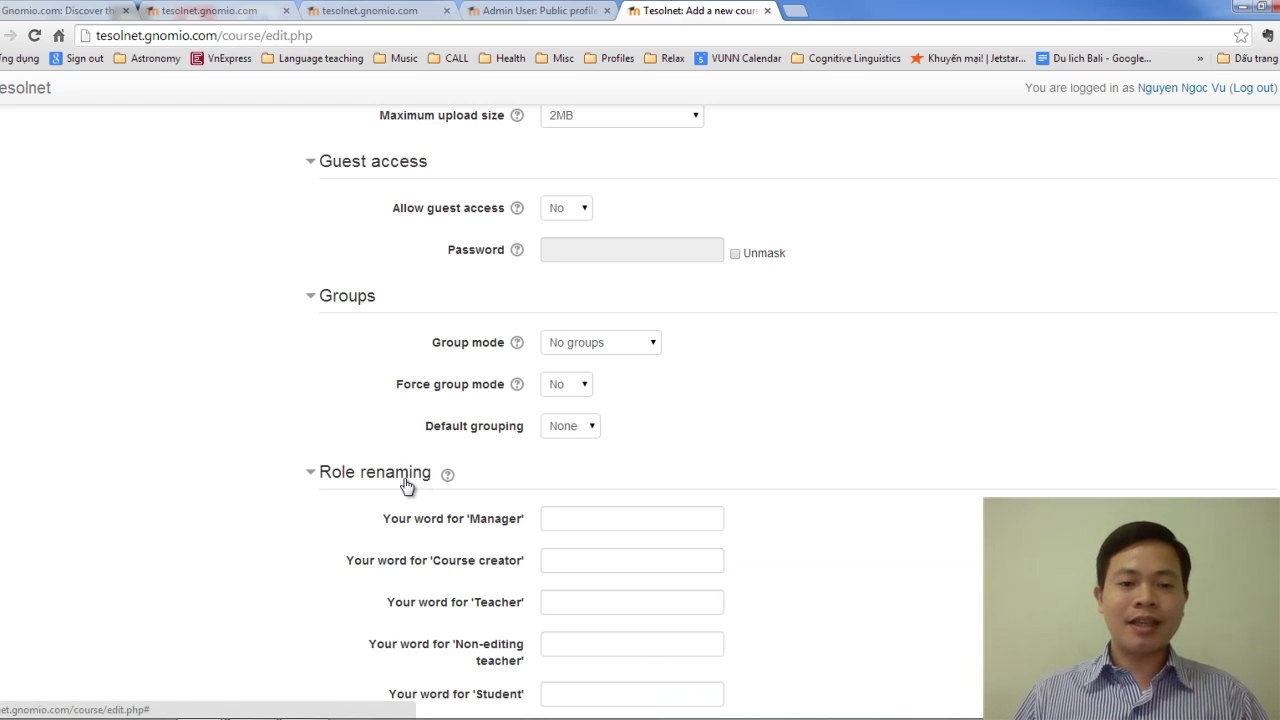
scroll(641, 445, down, 3)
scroll(626, 399, down, 3)
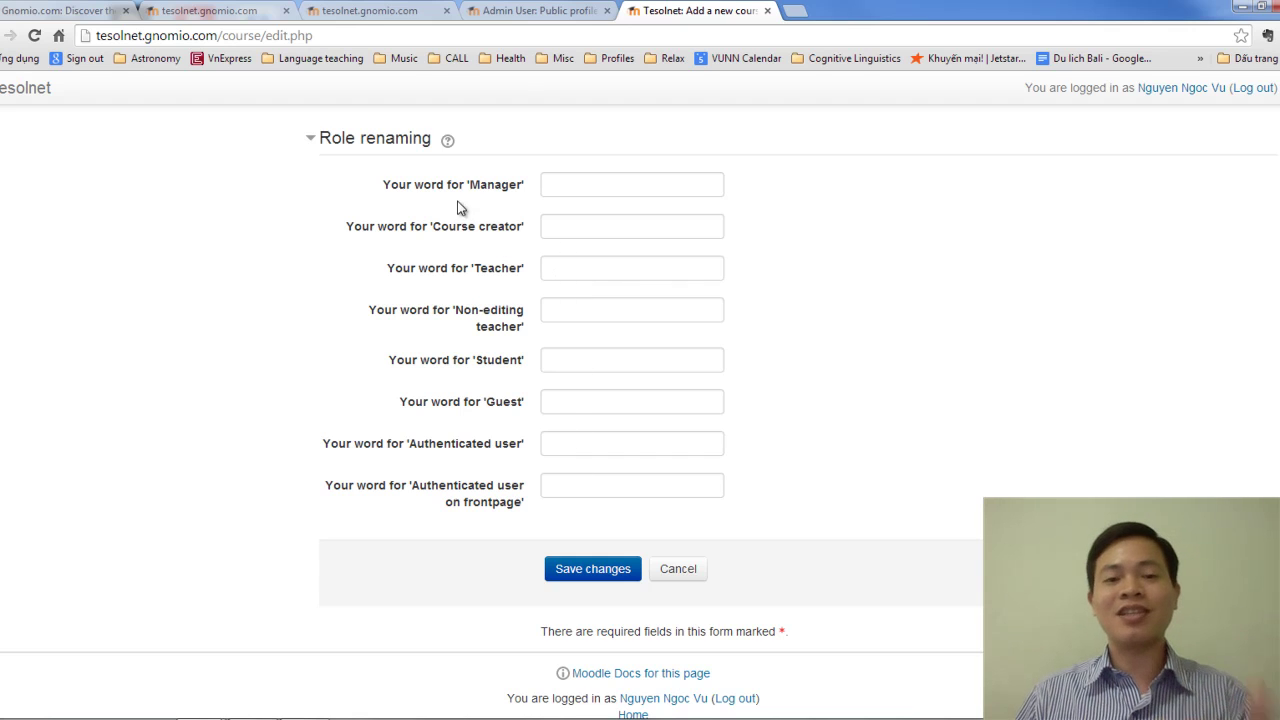
scroll(680, 512, down, 1)
scroll(705, 504, up, 15)
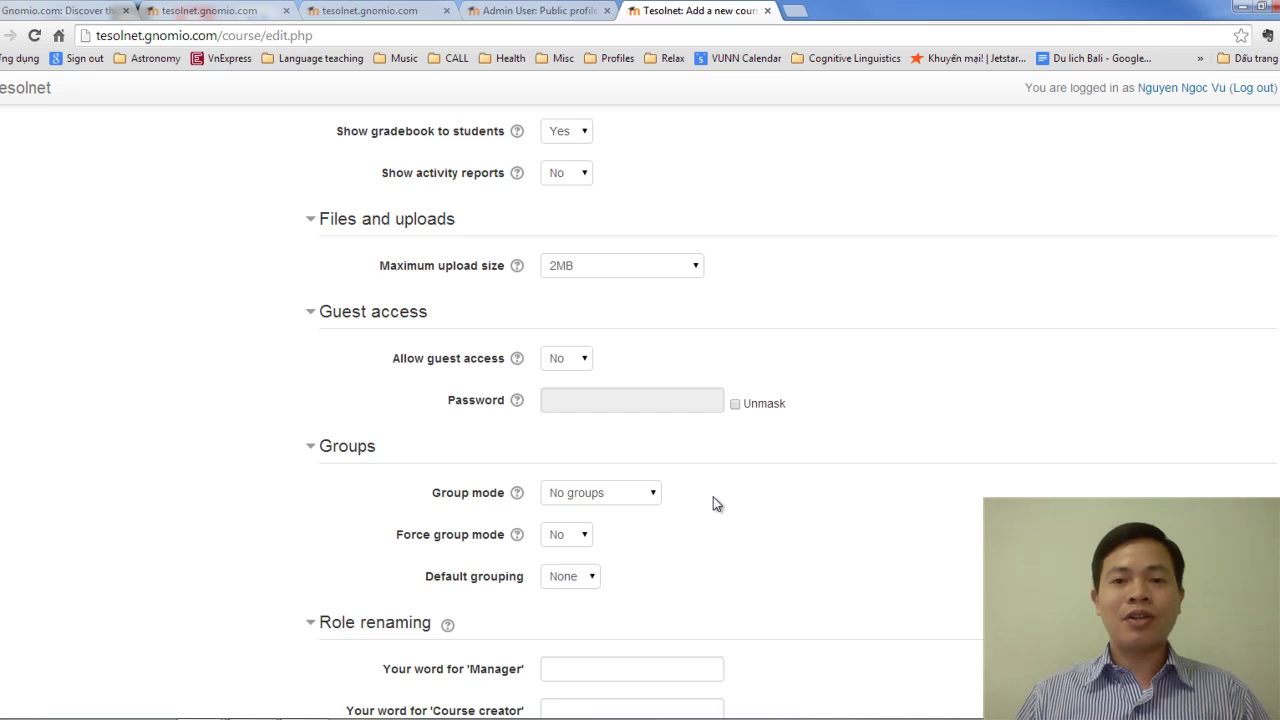
scroll(714, 502, up, 4)
scroll(714, 500, down, 19)
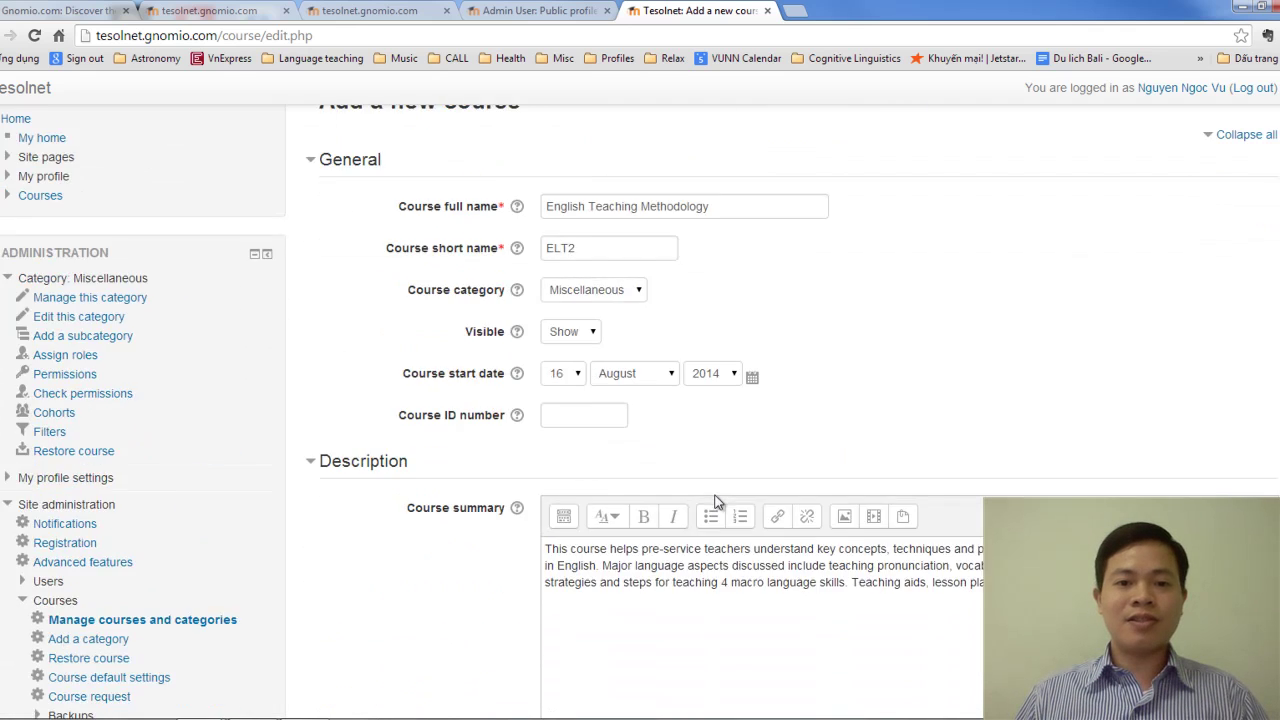
click(635, 554)
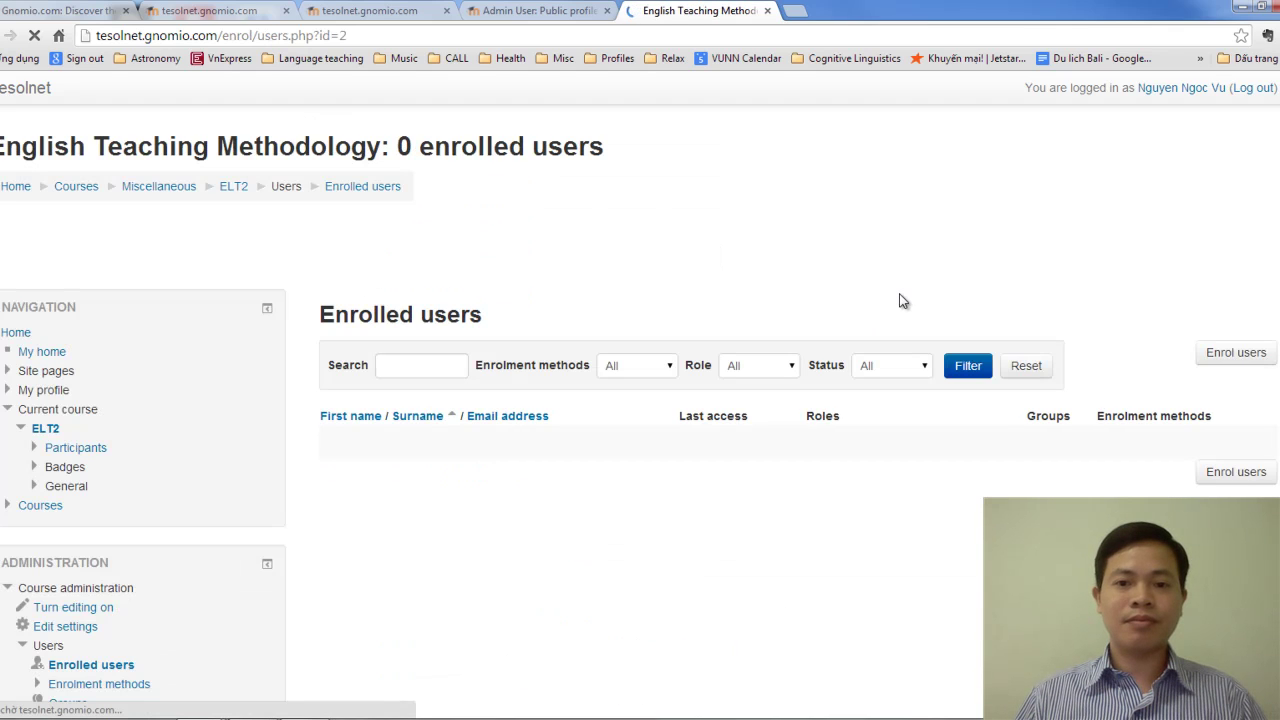
click(15, 192)
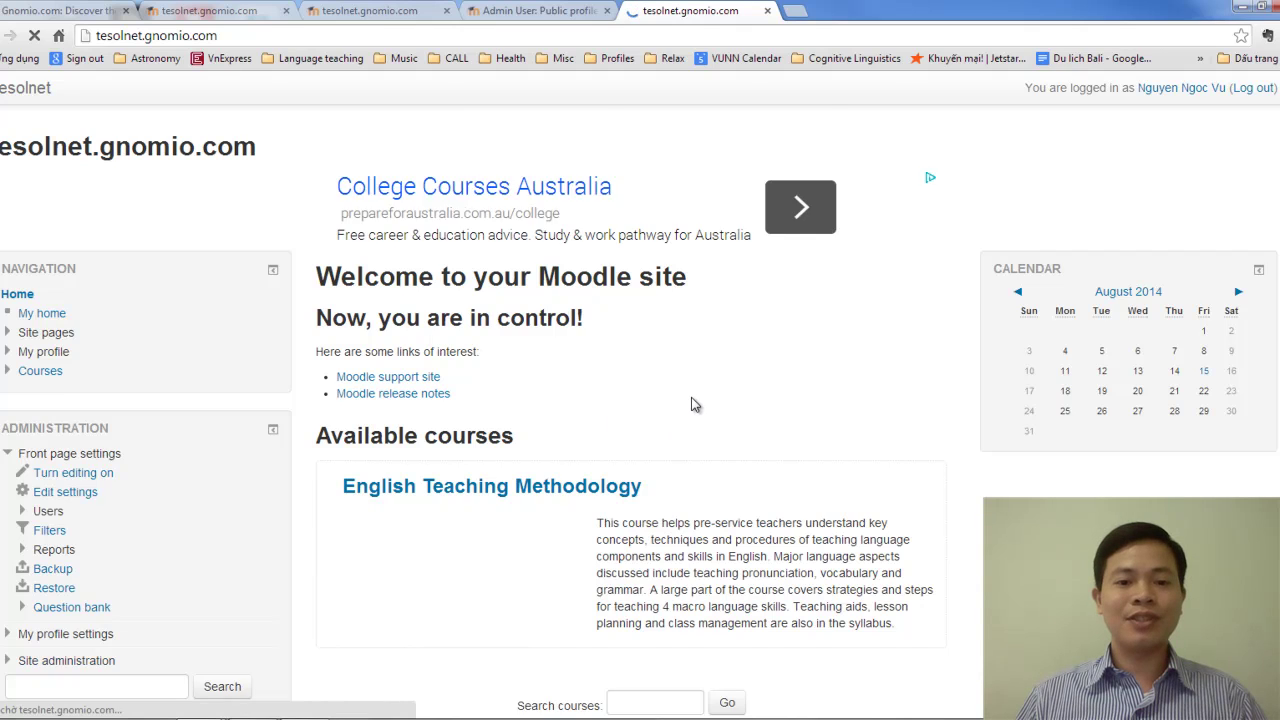
scroll(692, 400, down, 1)
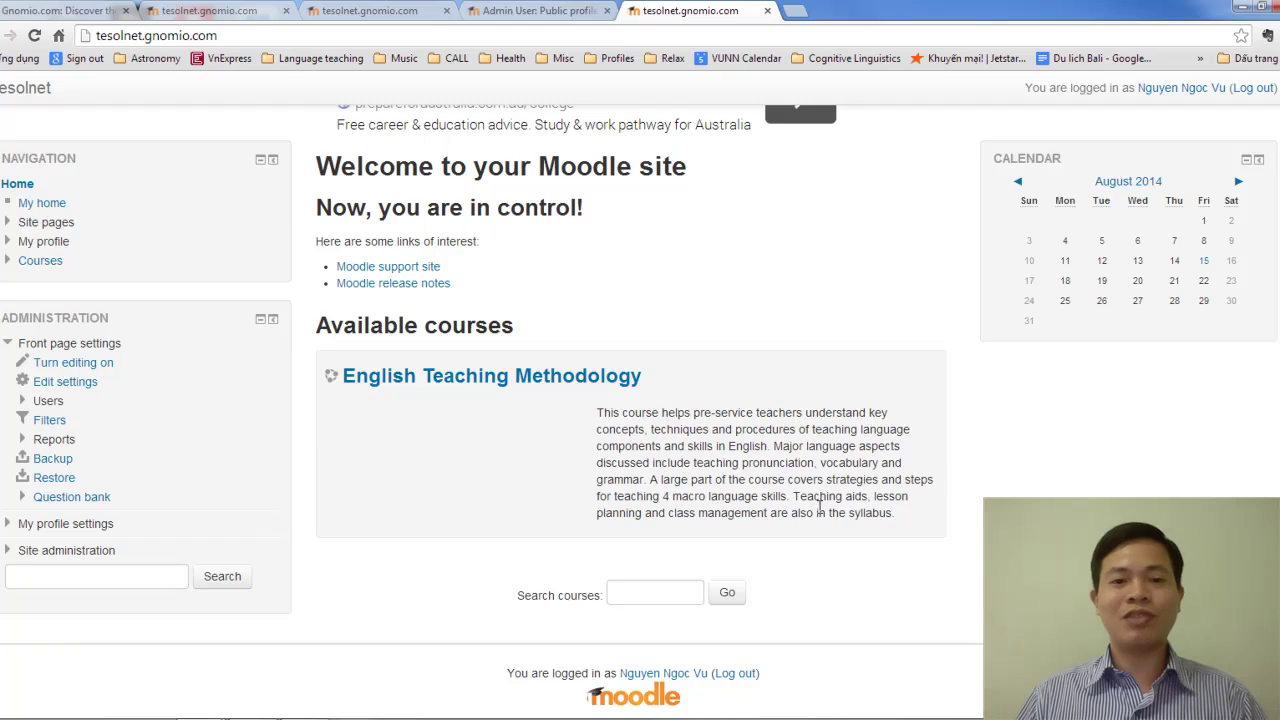
scroll(820, 508, up, 1)
scroll(822, 508, down, 1)
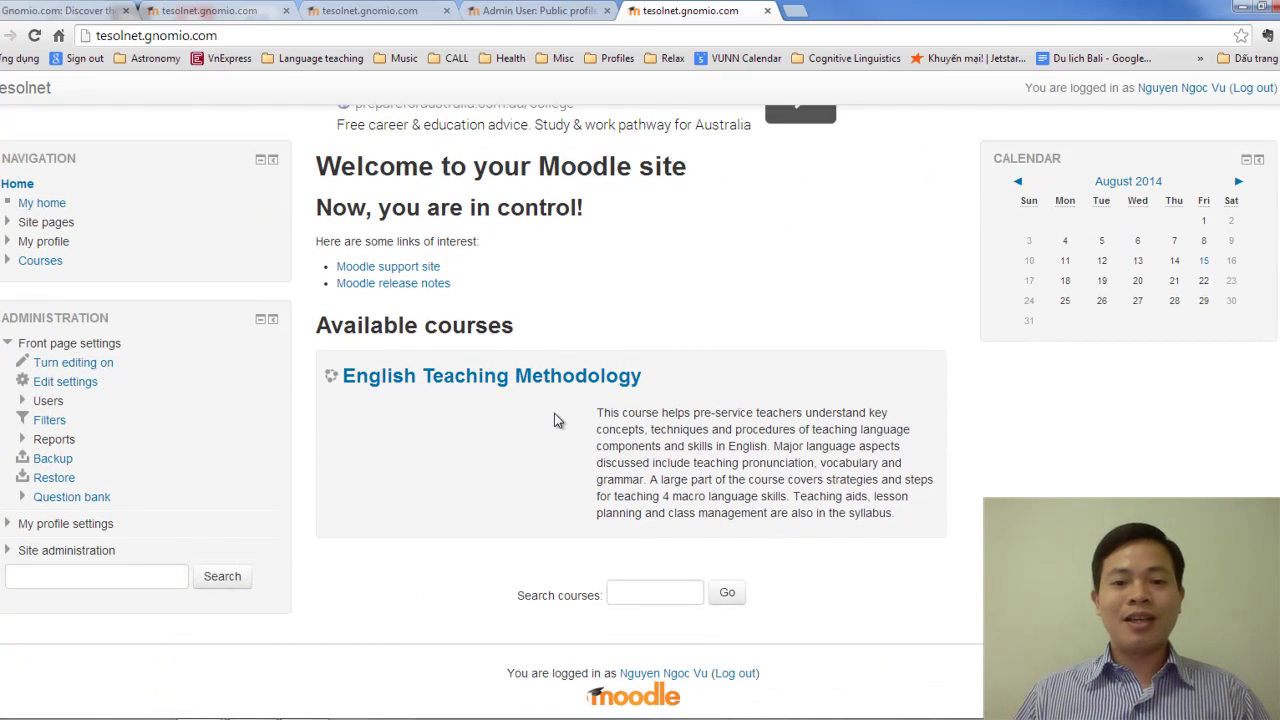
Open the English Teaching Methodology course and scroll through its News forum and Topic 1–3 sections.
click(618, 381)
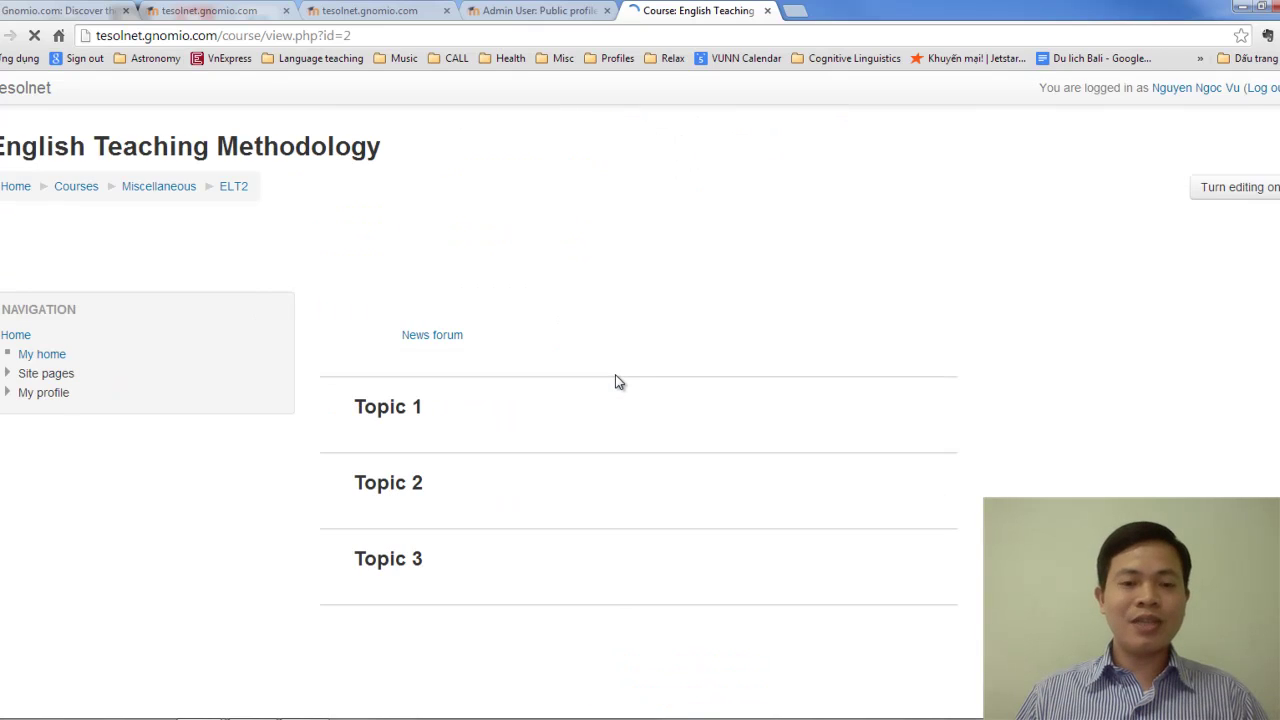
scroll(617, 378, down, 1)
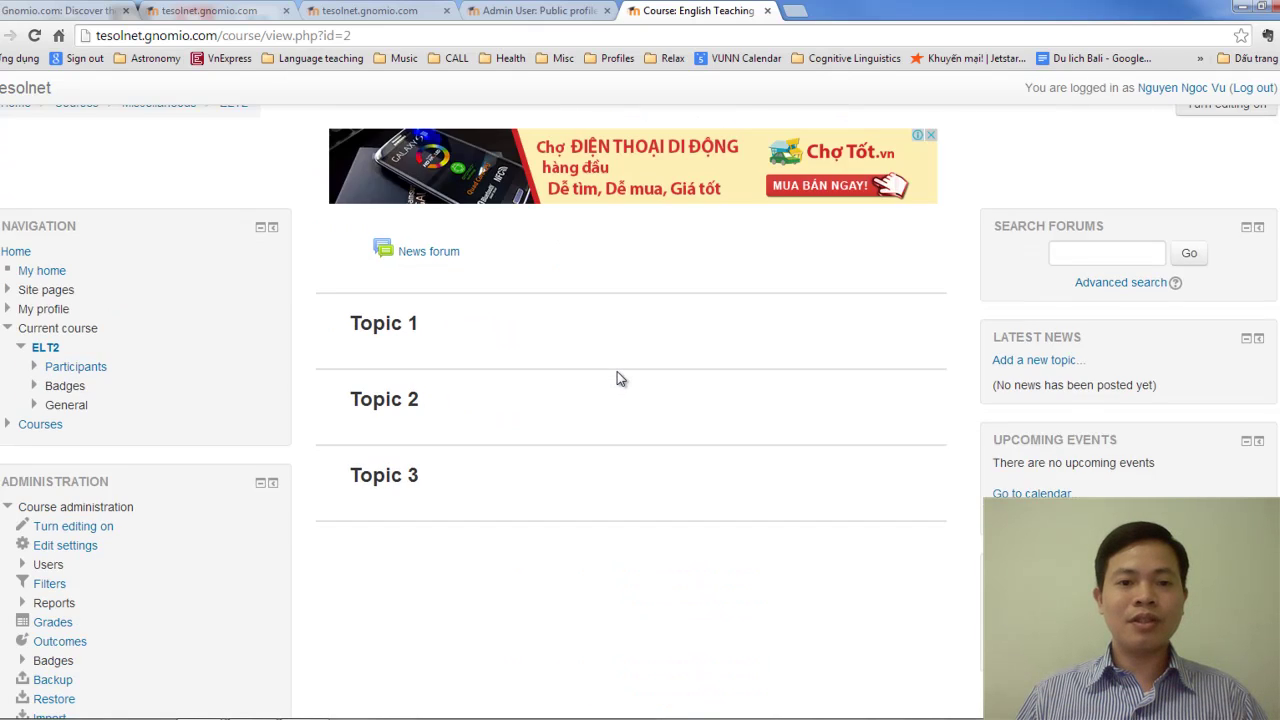
scroll(617, 378, down, 1)
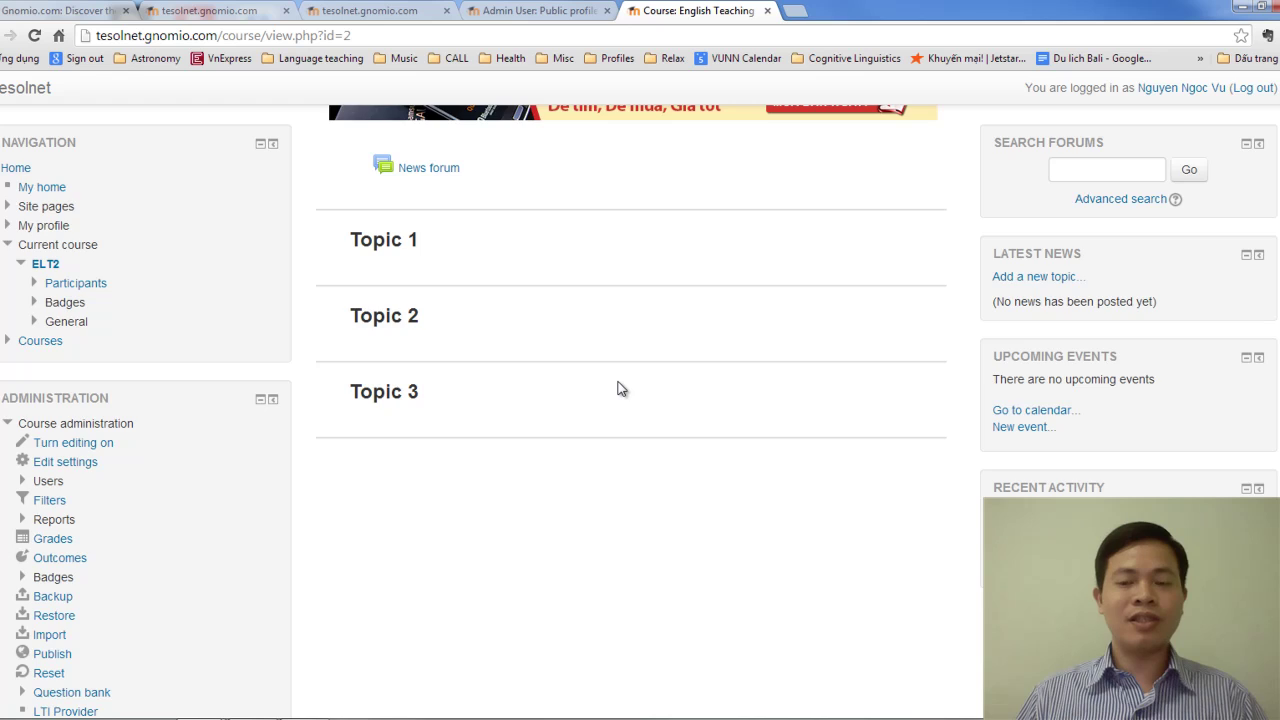
scroll(617, 389, up, 2)
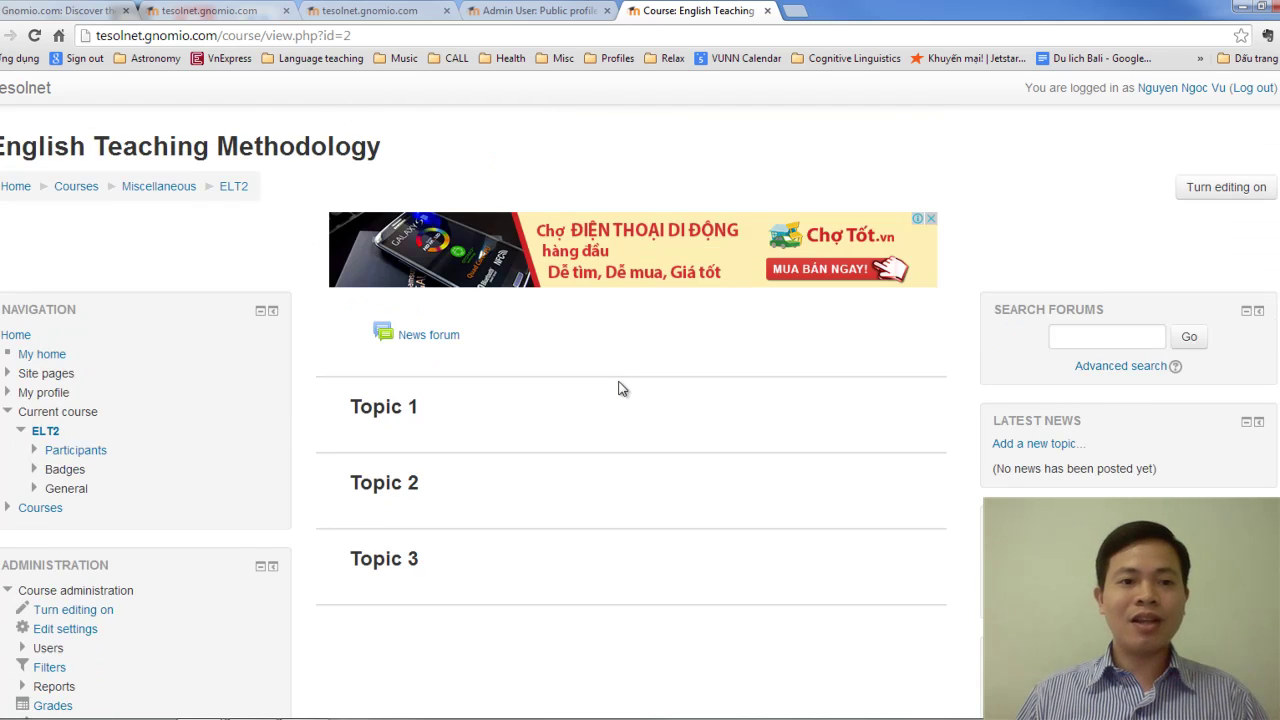
scroll(618, 389, down, 2)
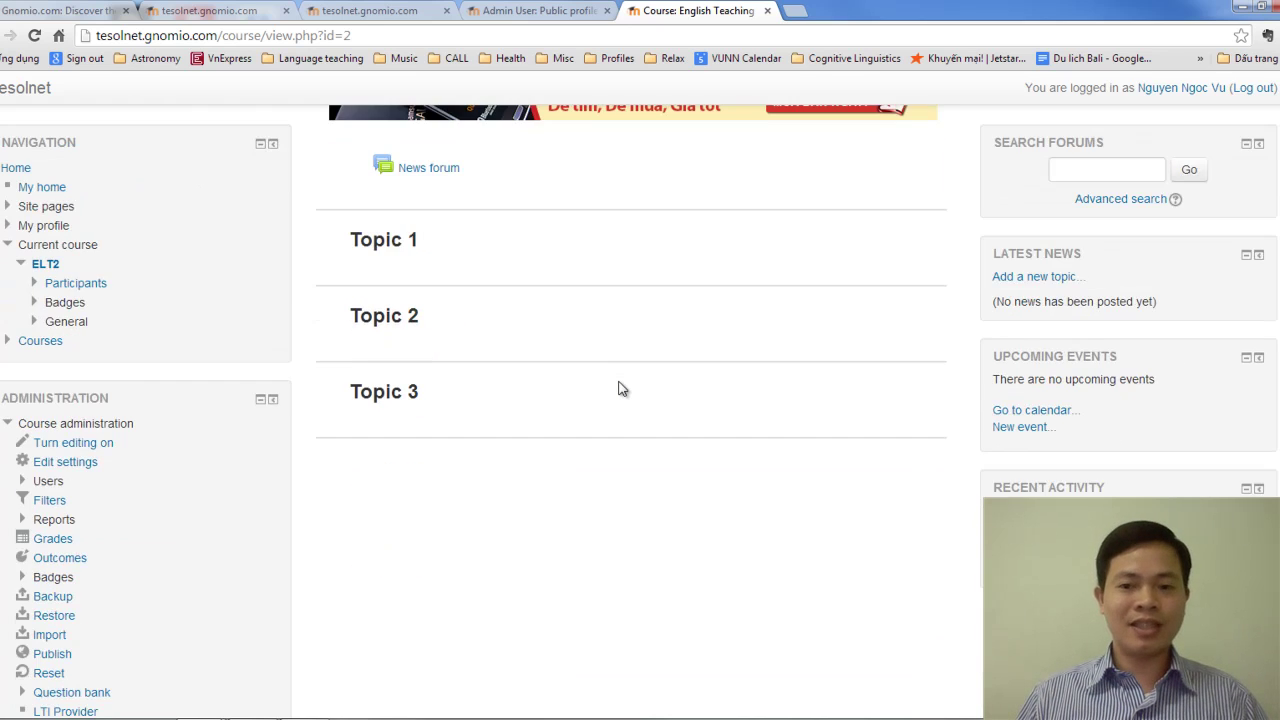
scroll(620, 388, up, 2)
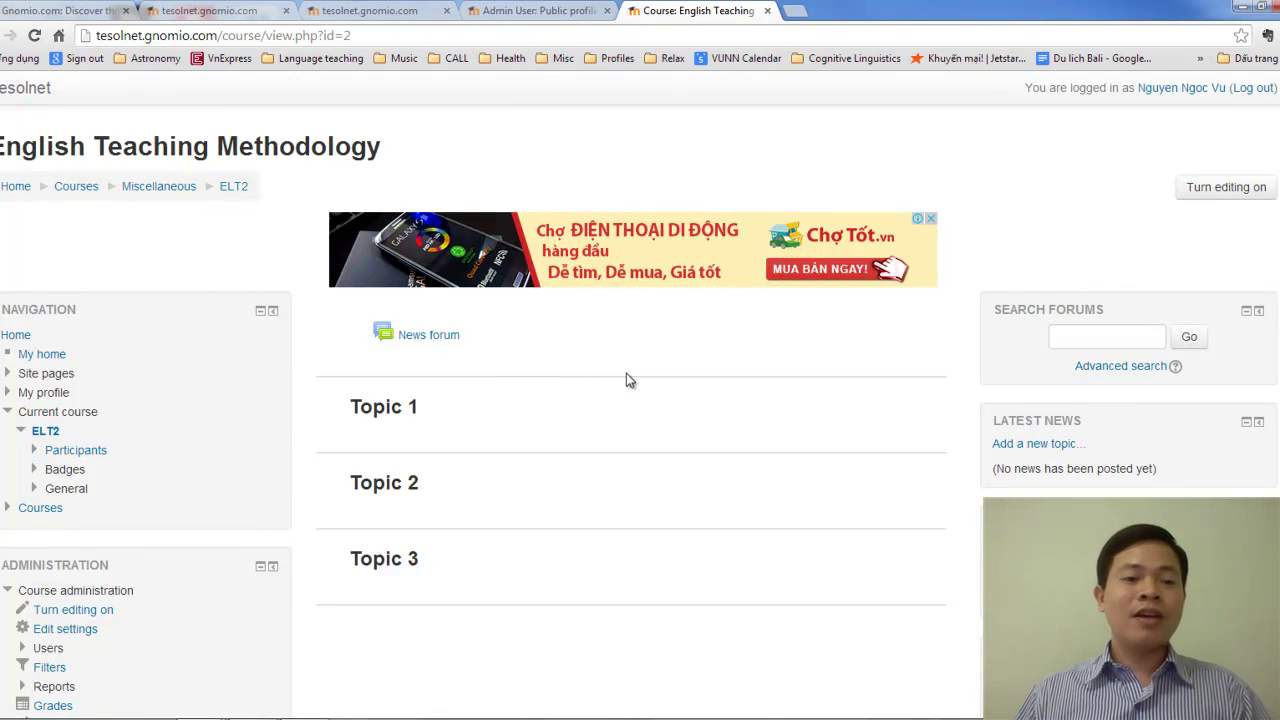
scroll(566, 395, down, 2)
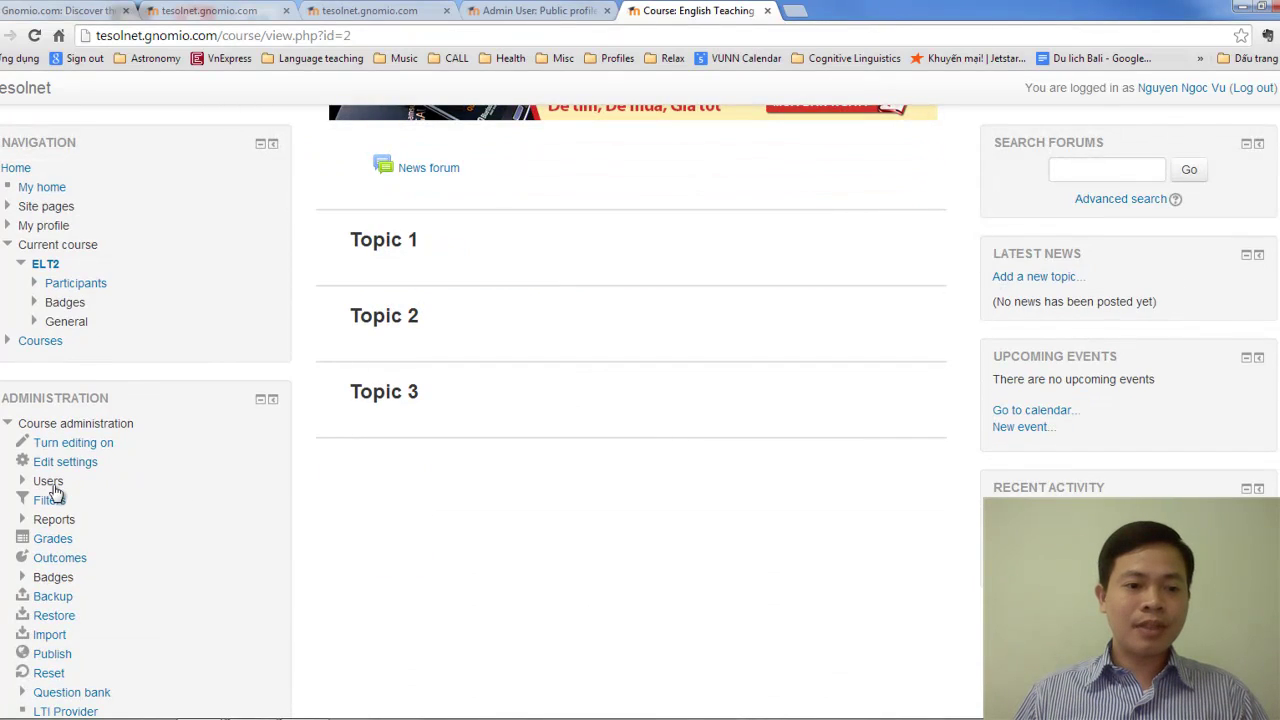
Go to the course's Enrolled users page under Users and open the Enrol users screen.
click(50, 483)
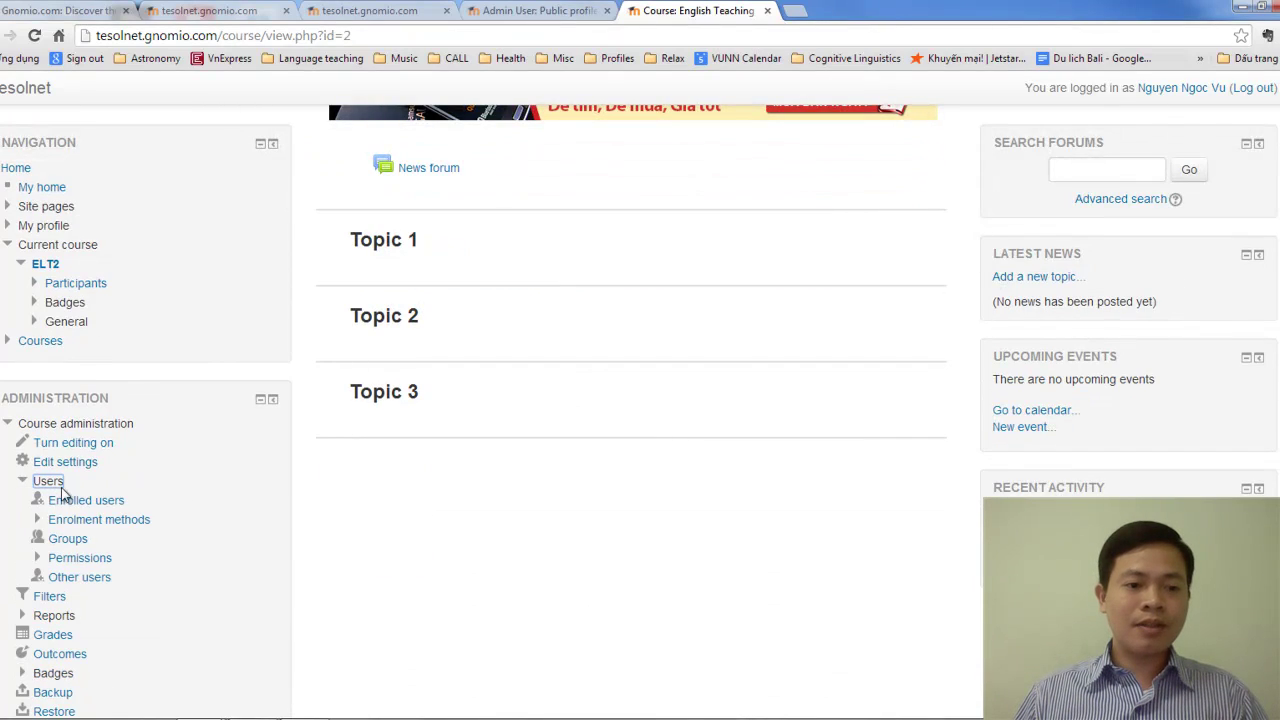
click(108, 506)
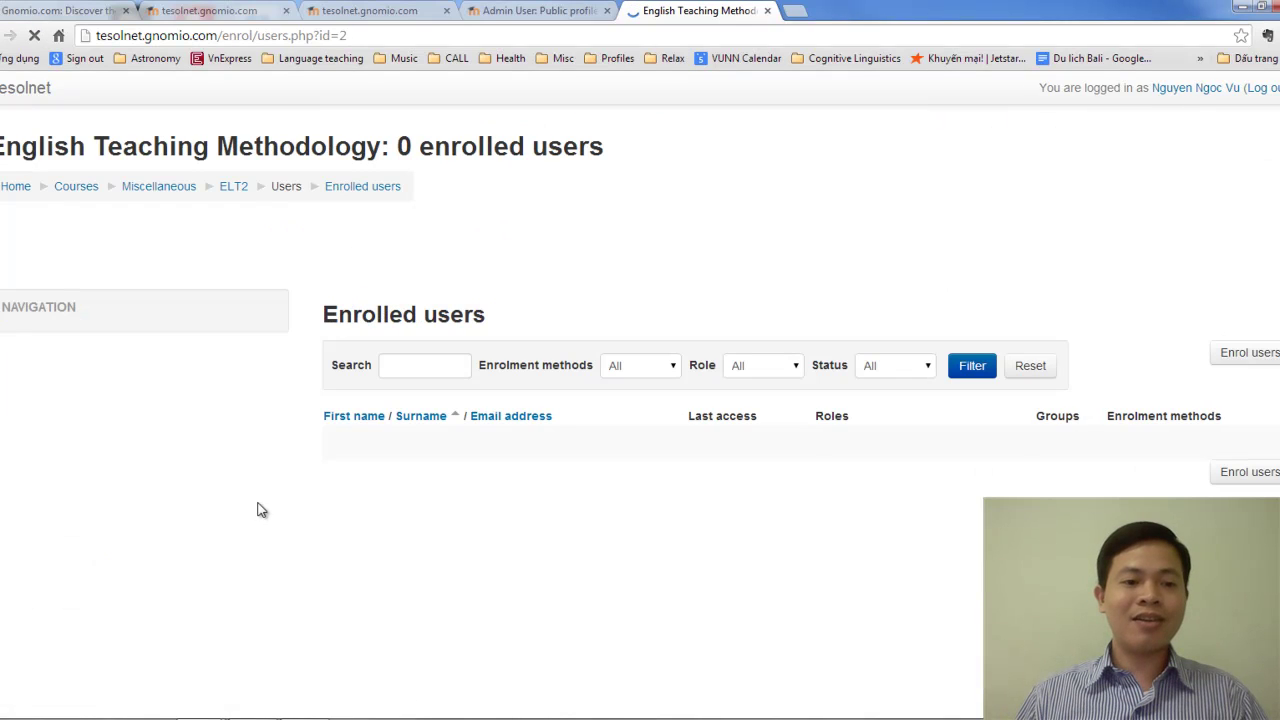
click(1236, 355)
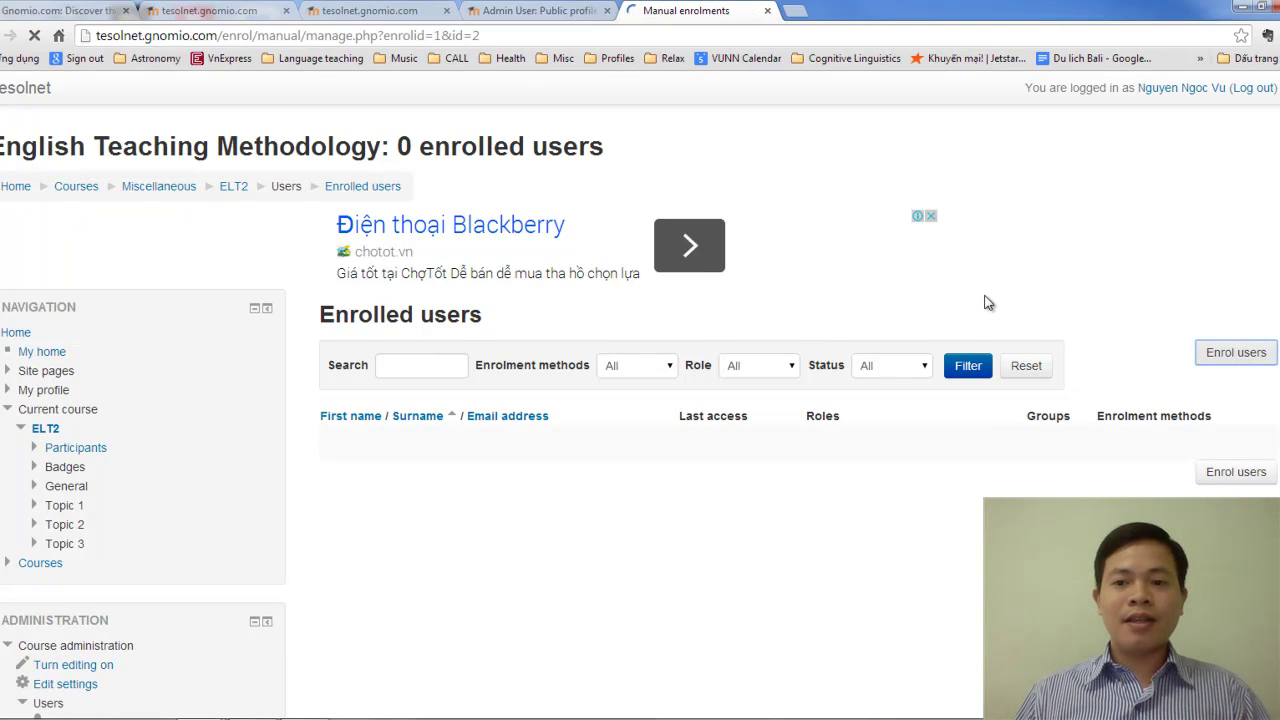
scroll(826, 283, down, 2)
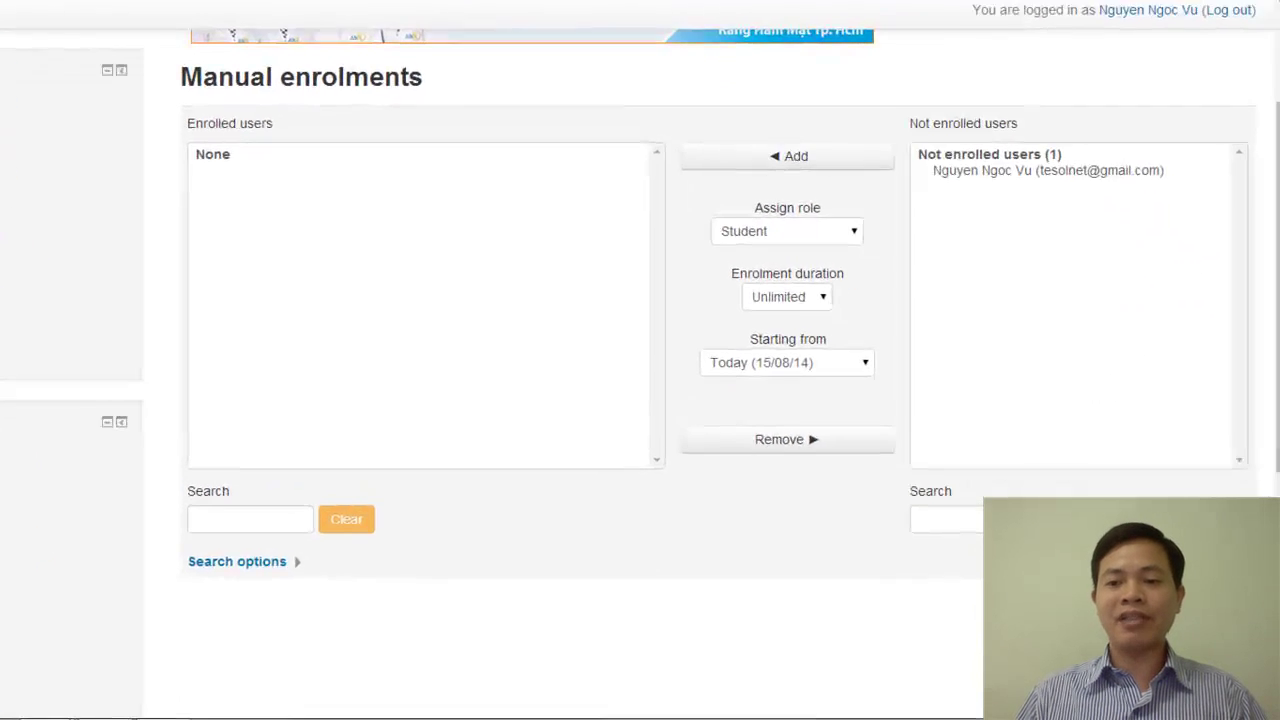
Select the admin from Not enrolled users and add them with the Teacher role.
click(980, 526)
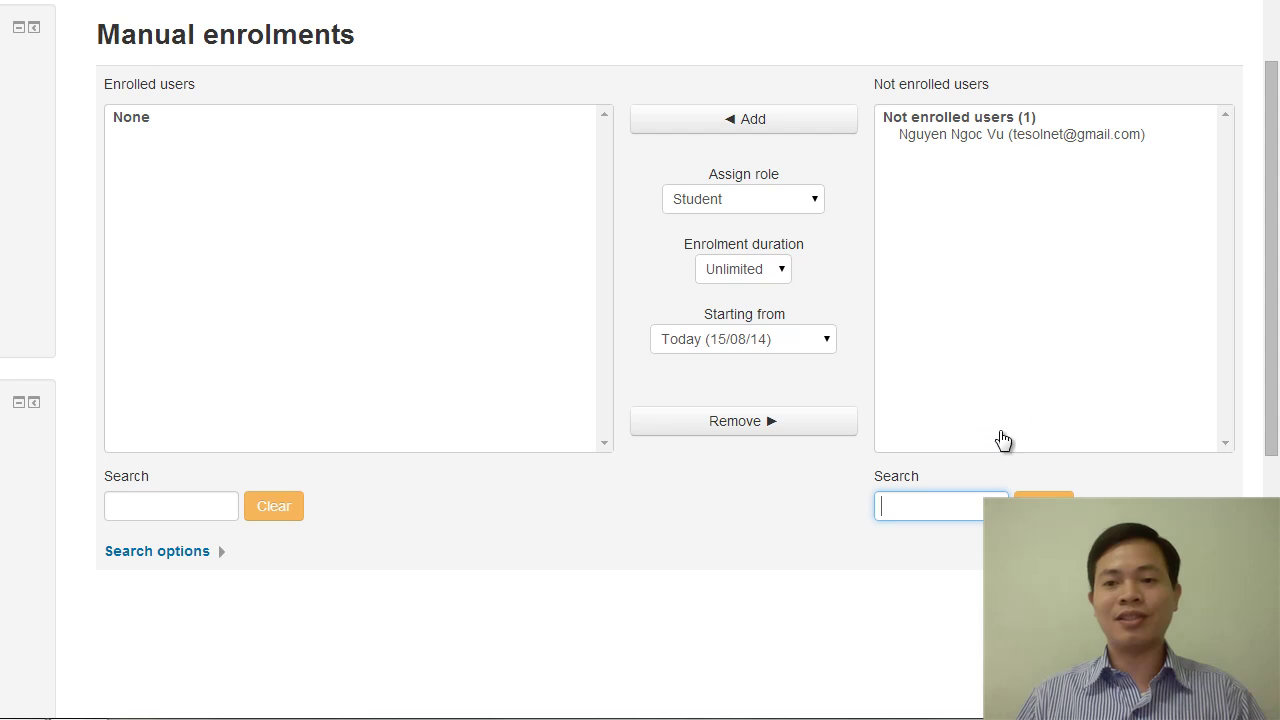
click(979, 138)
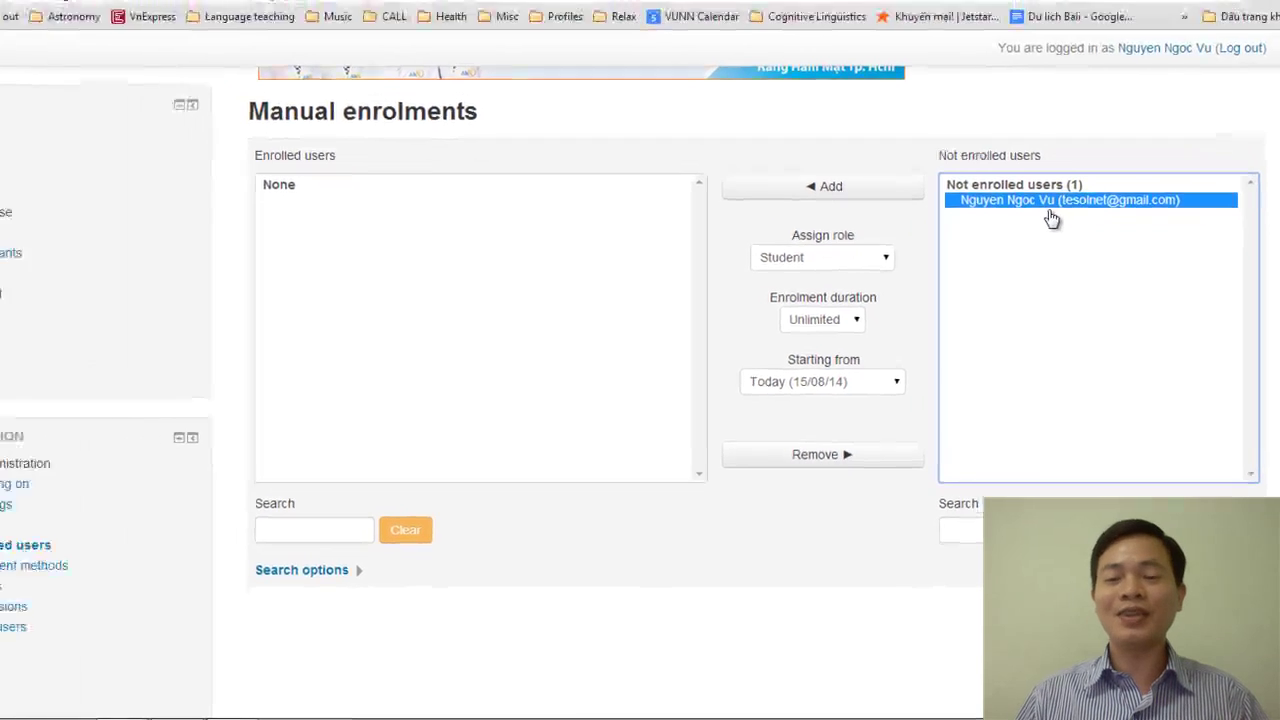
click(820, 262)
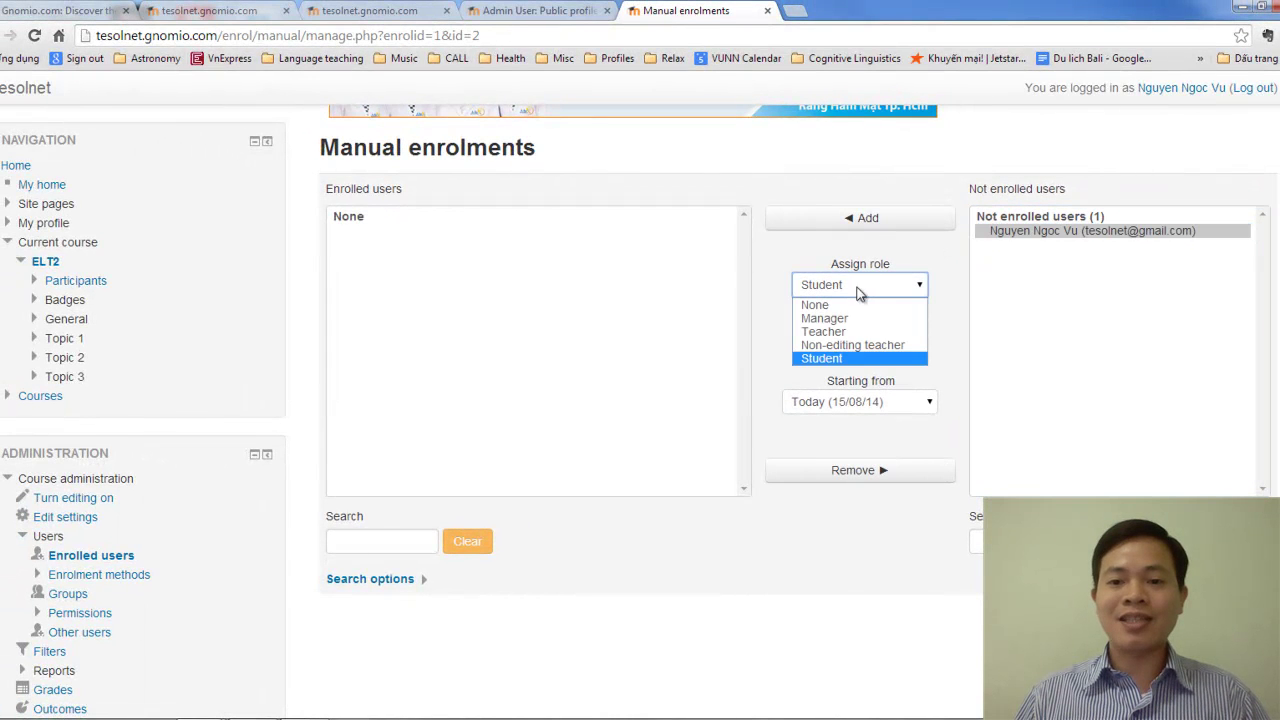
click(864, 331)
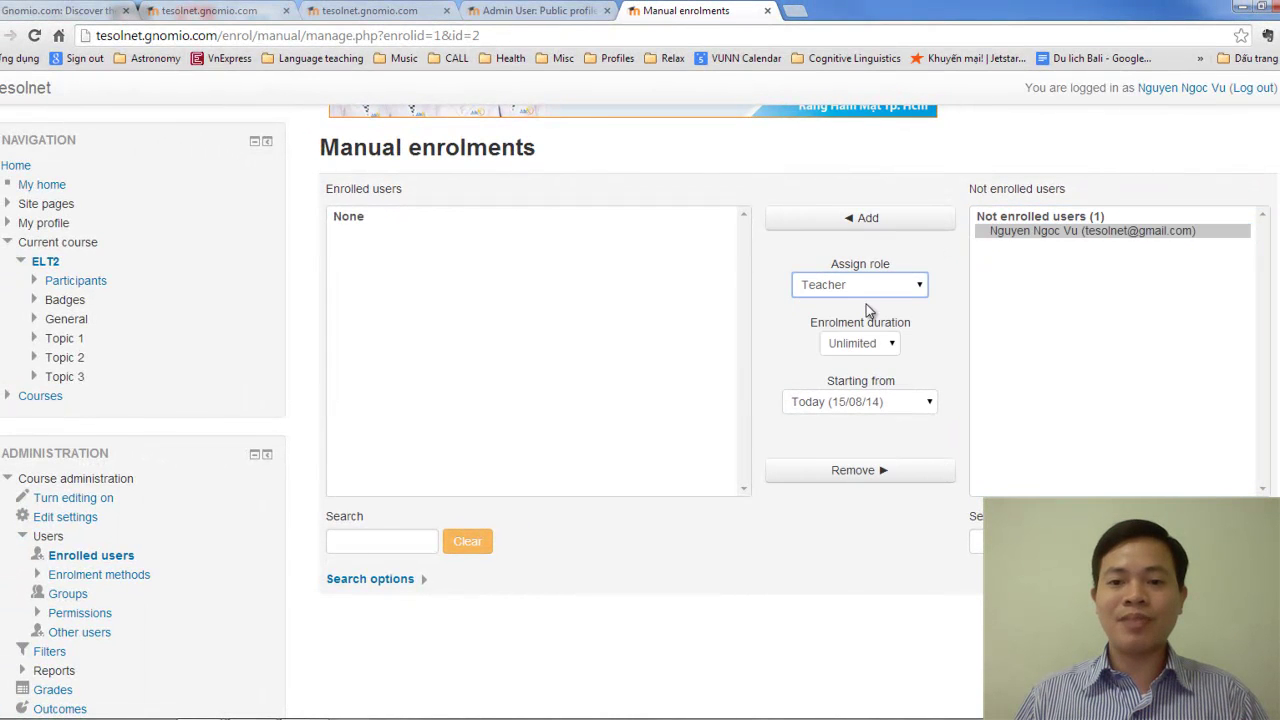
click(899, 219)
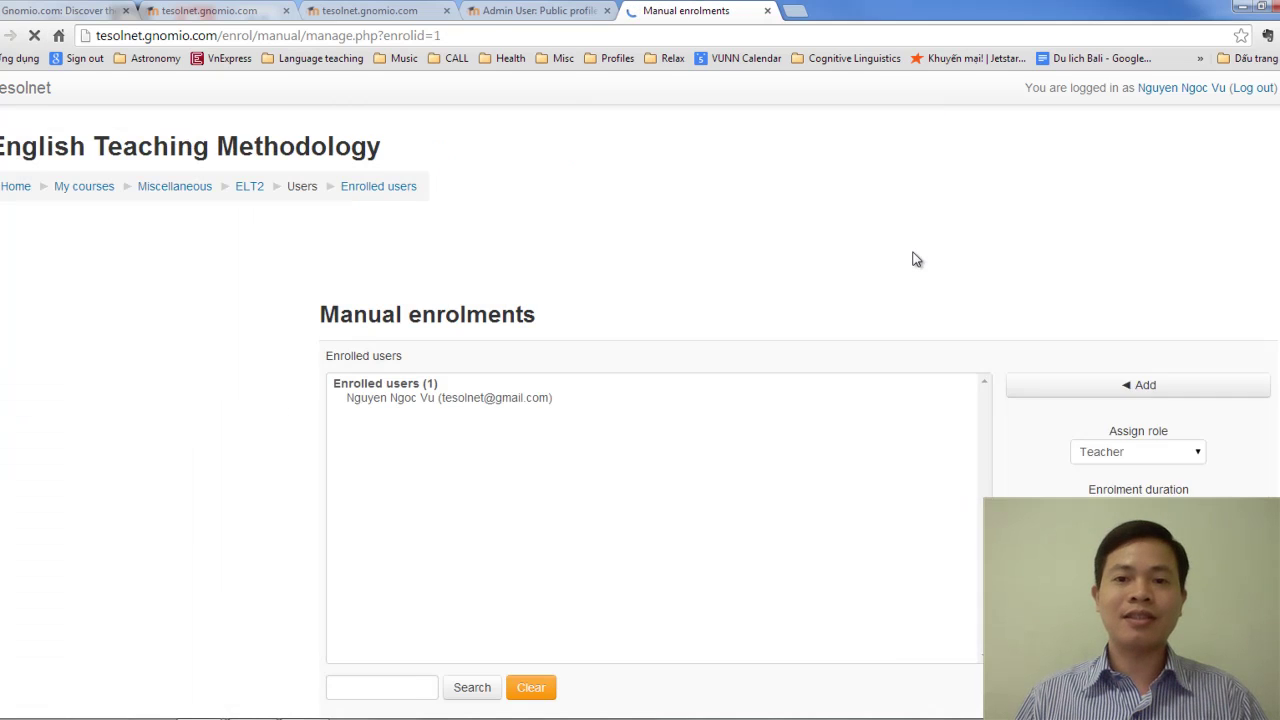
scroll(670, 530, down, 3)
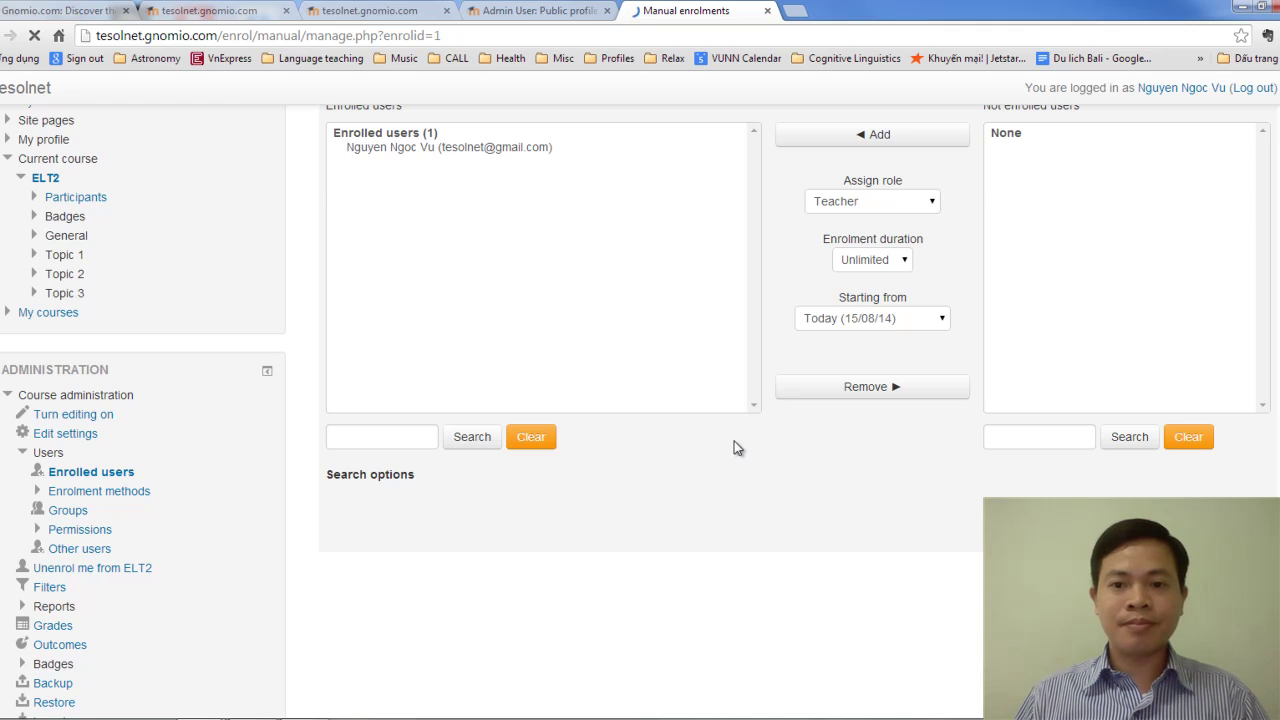
scroll(734, 445, up, 3)
scroll(735, 449, down, 3)
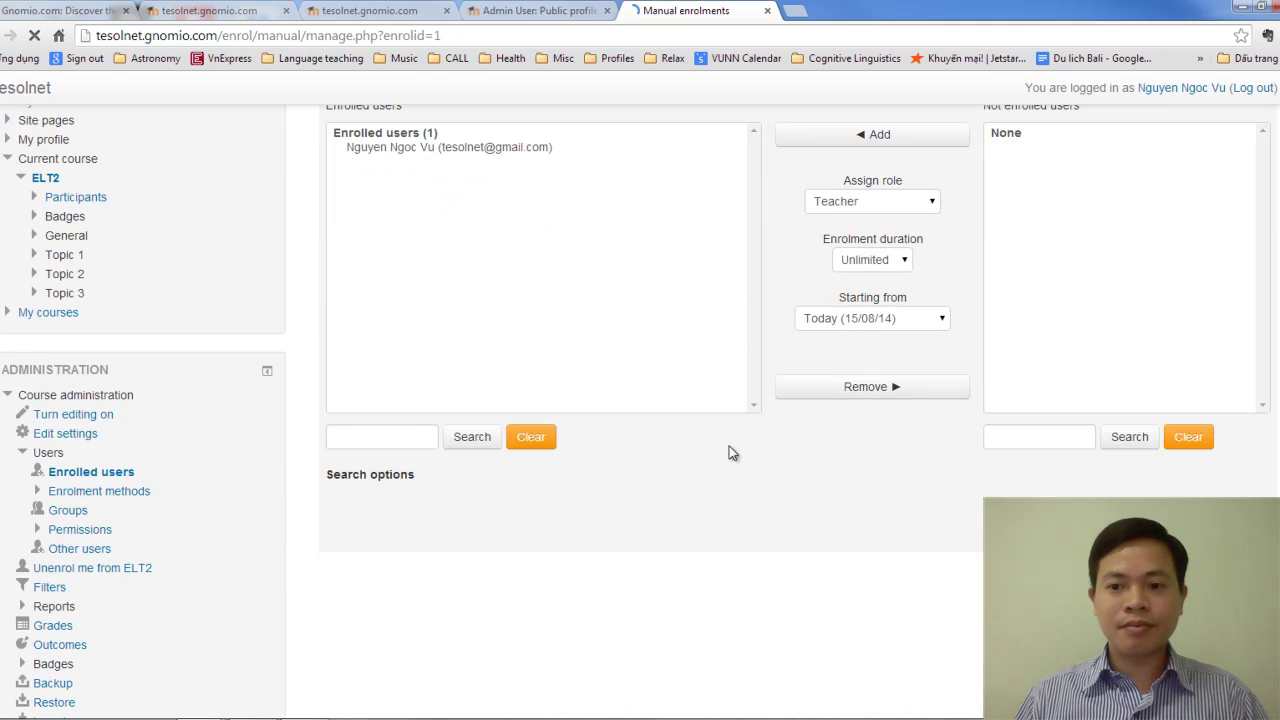
scroll(726, 458, down, 3)
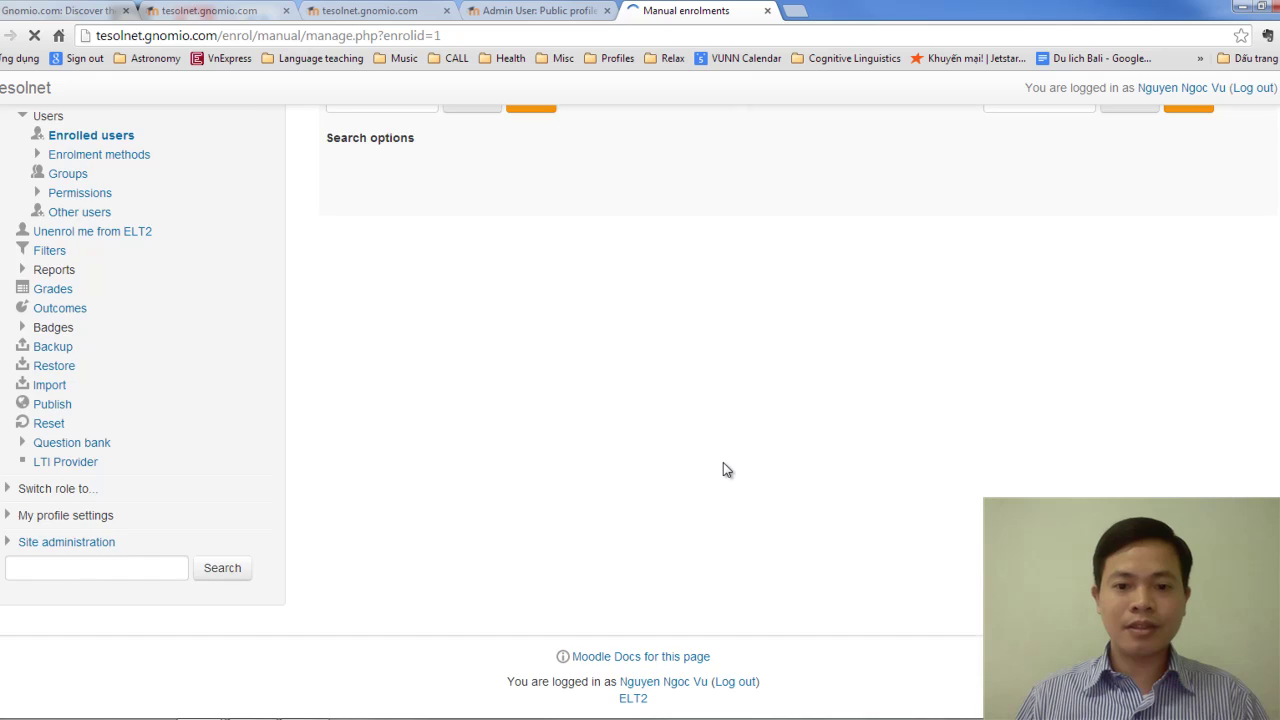
scroll(723, 465, up, 5)
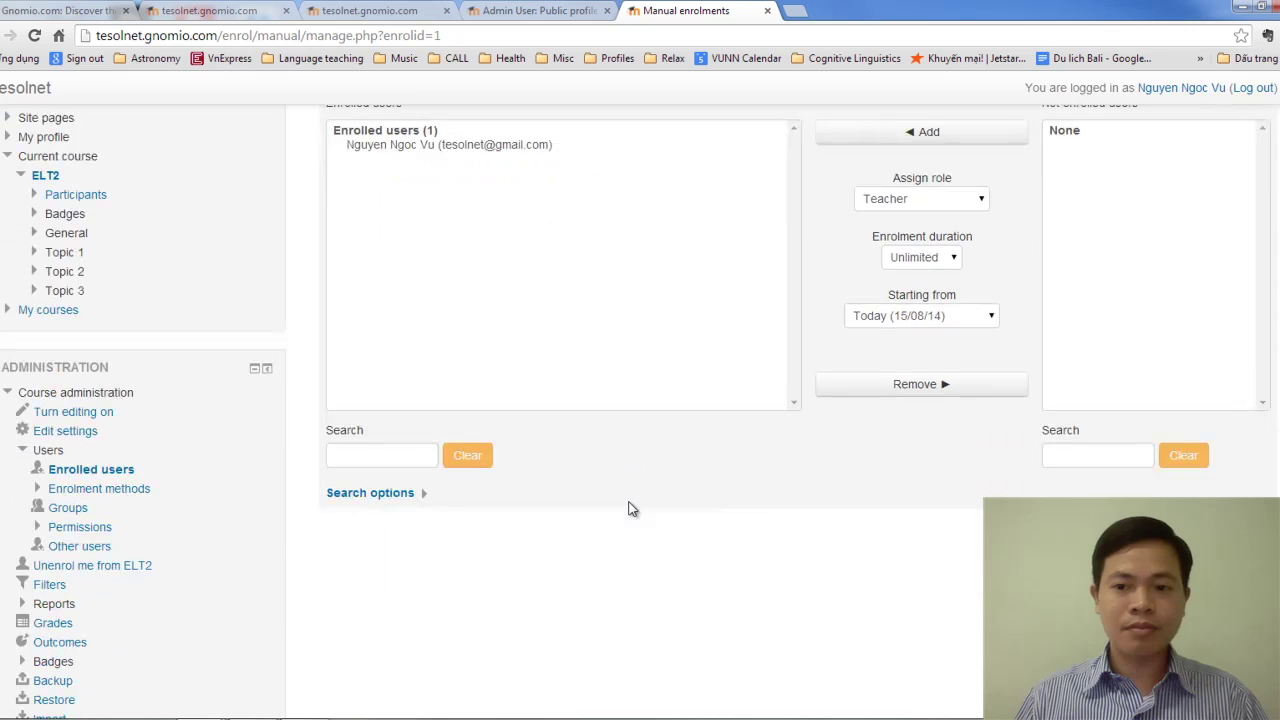
scroll(629, 509, up, 3)
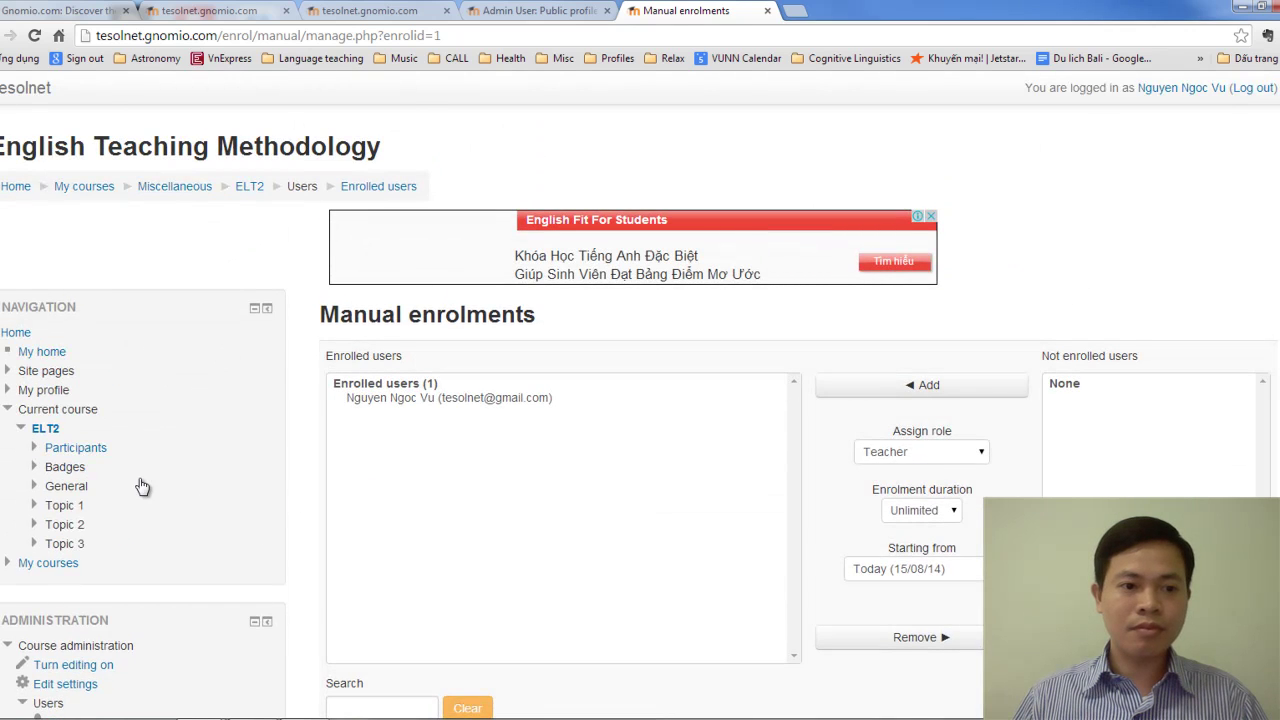
scroll(160, 475, down, 1)
Open the Enrolled users list and verify the admin appears as Teacher via manual enrolment.
click(107, 645)
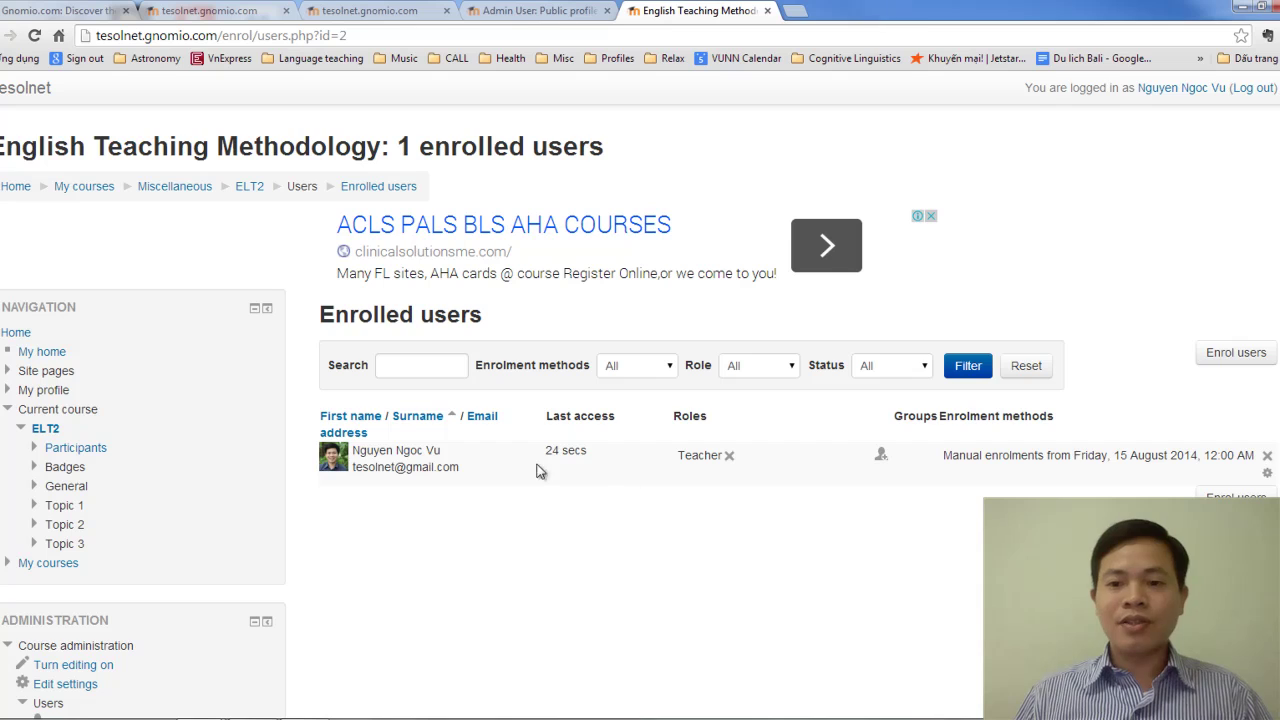
scroll(516, 443, down, 3)
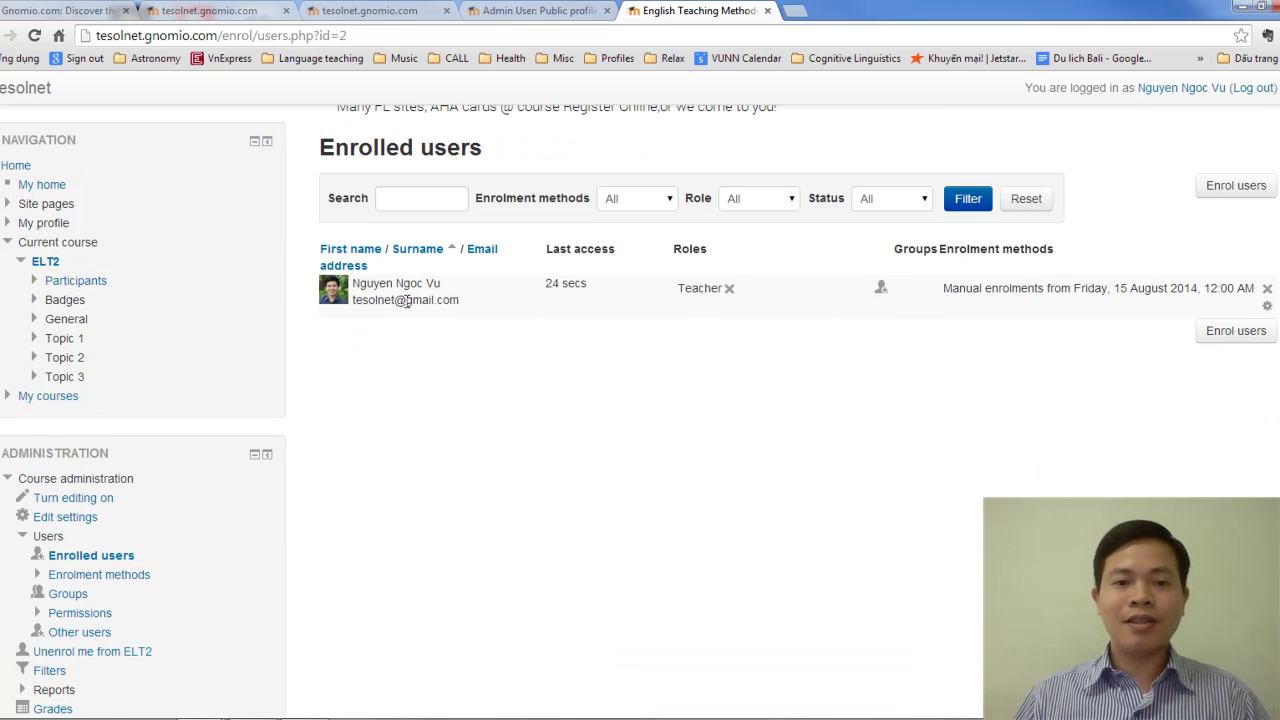